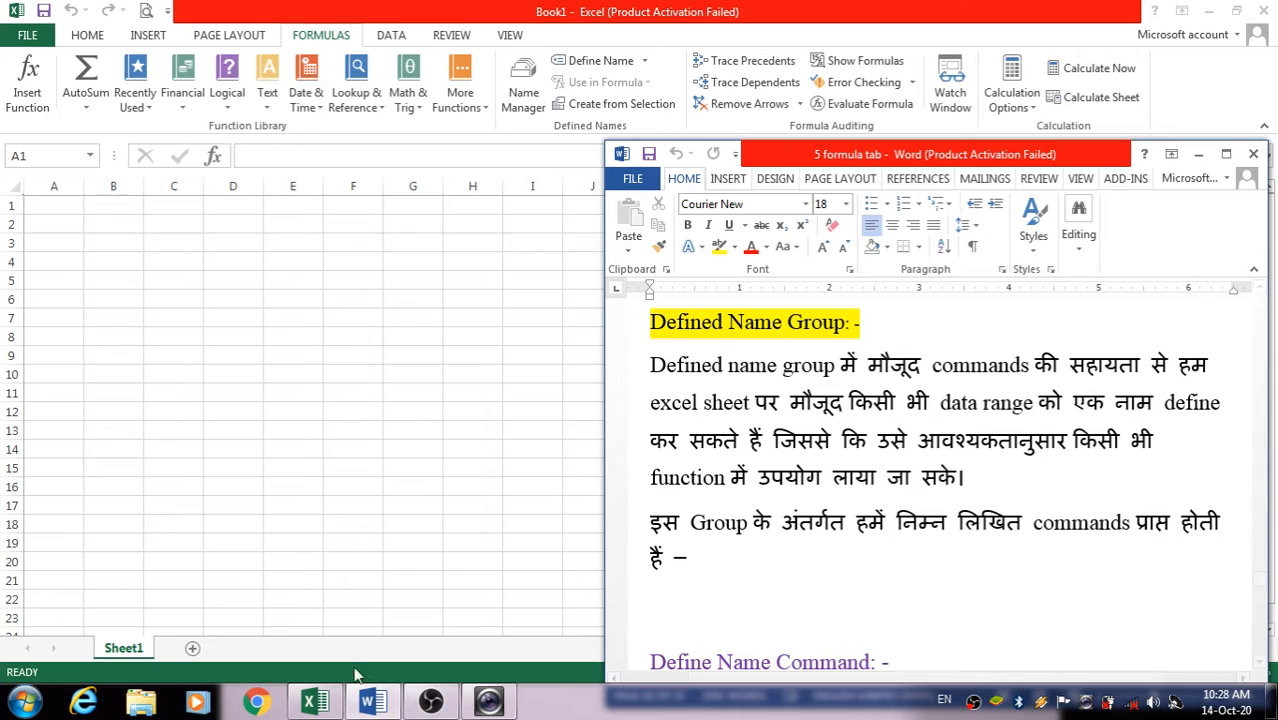
# Step: Switch to the Word notes and read the Defined Name Group section and the Define Name Command description
pyautogui.click(370, 702)
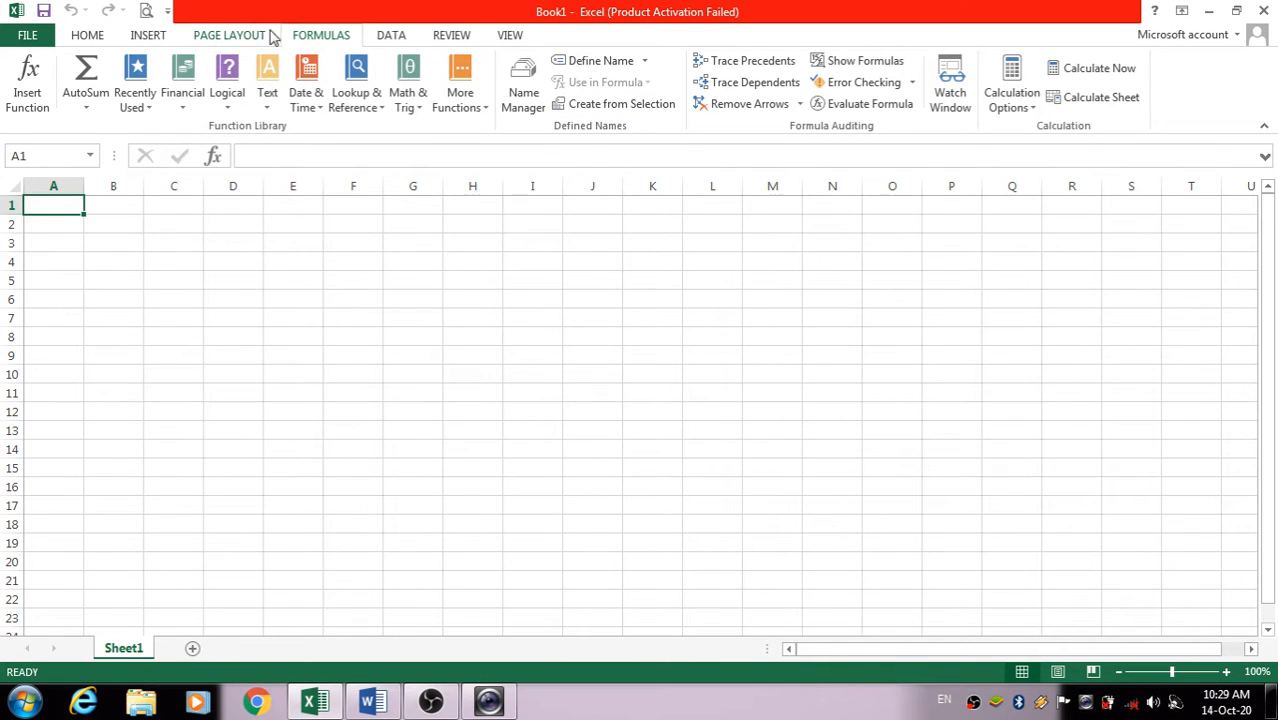
pyautogui.click(265, 37)
pyautogui.click(322, 38)
pyautogui.click(380, 710)
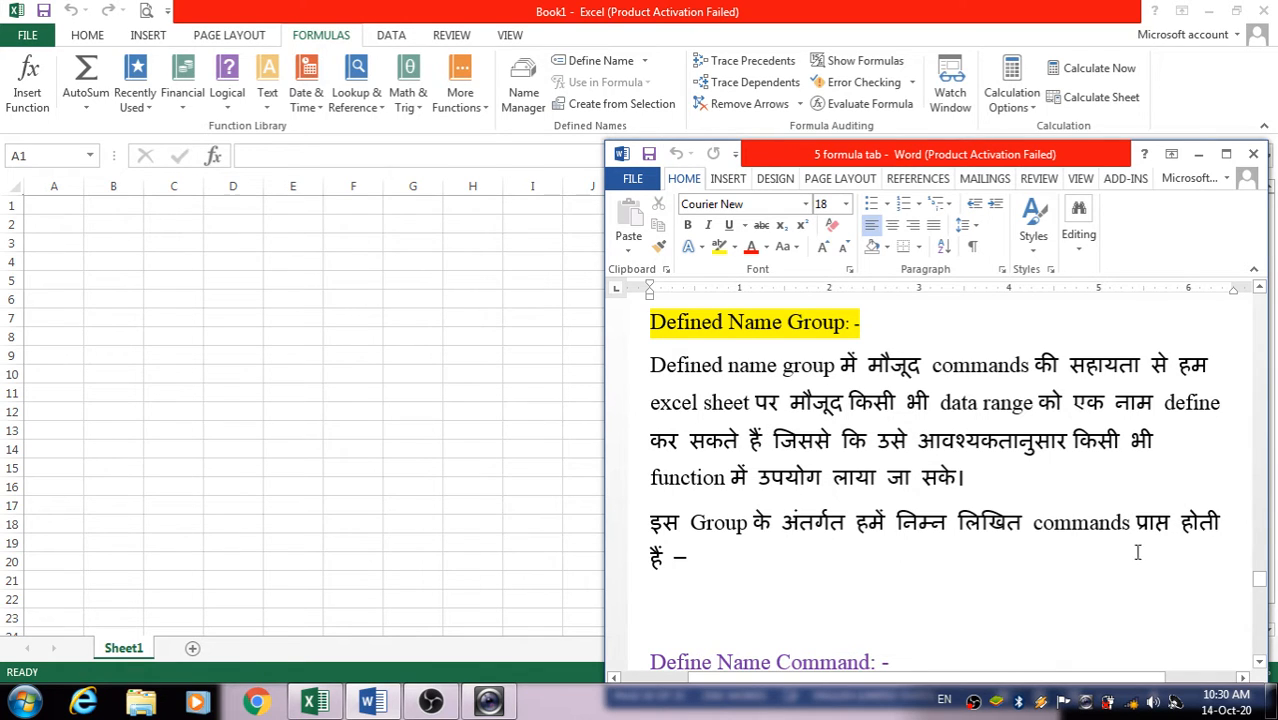
pyautogui.scroll(-3, 1055, 570)
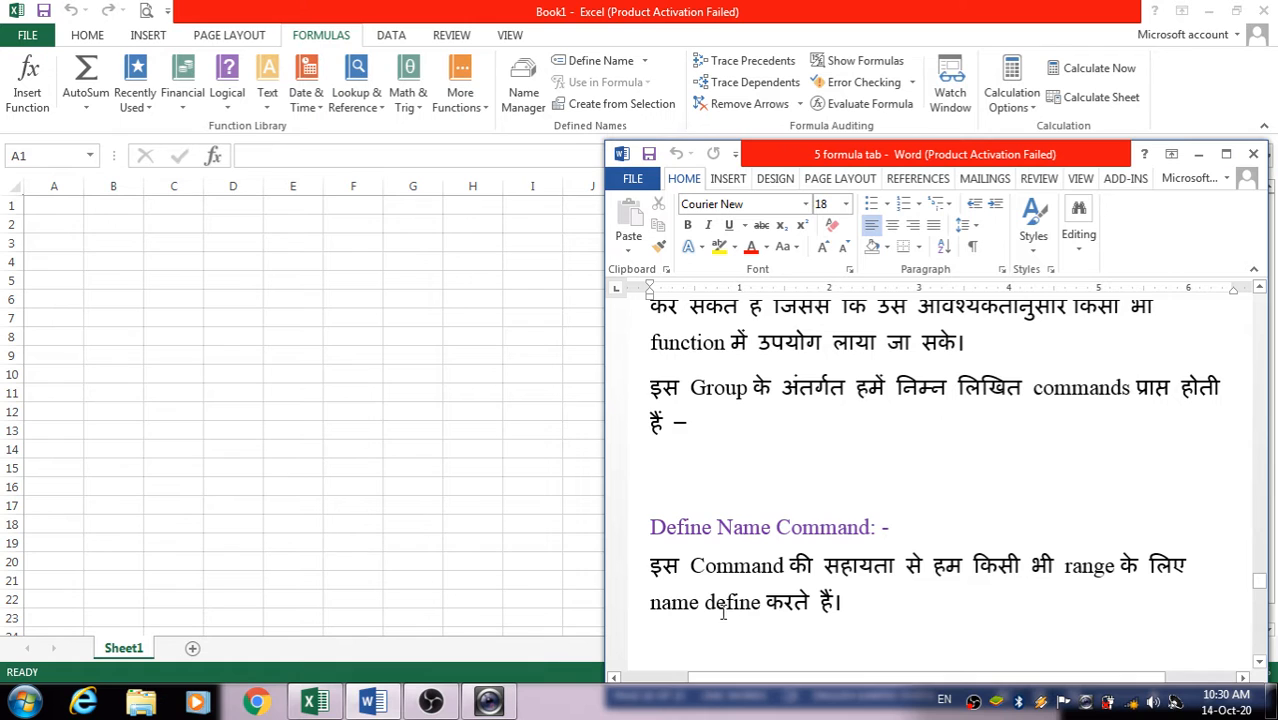
pyautogui.scroll(4, 488, 474)
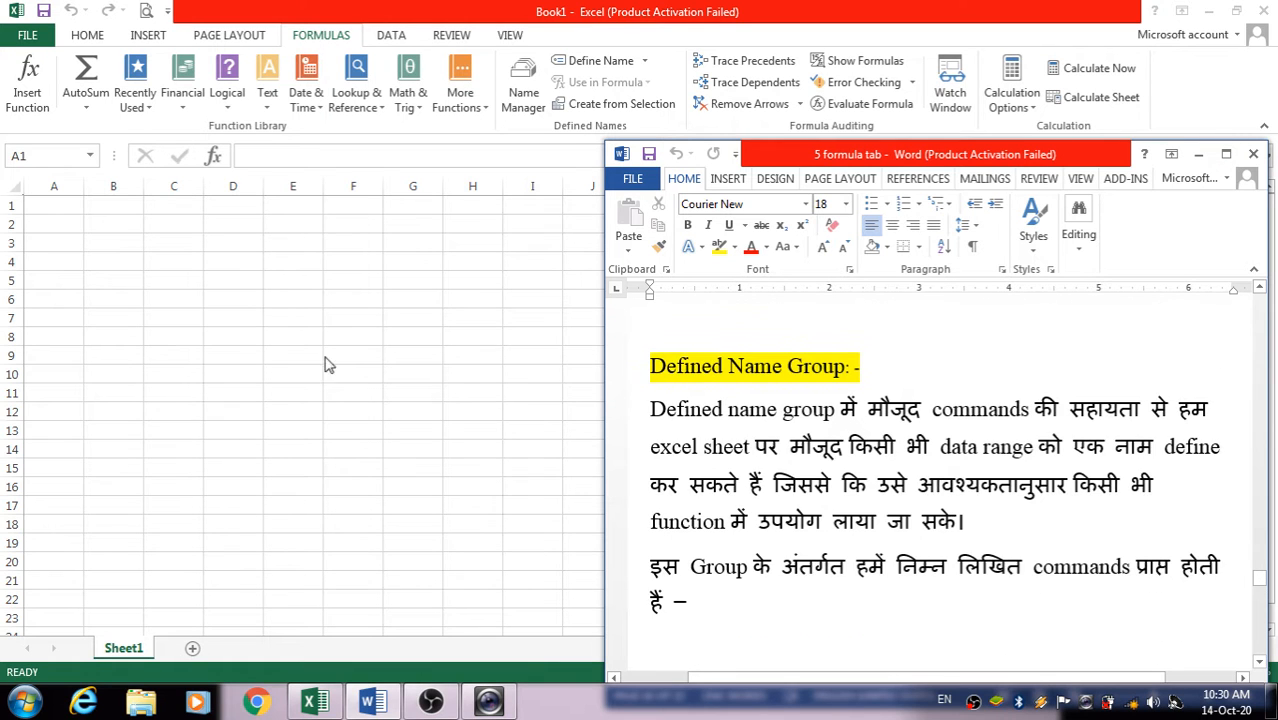
pyautogui.click(57, 212)
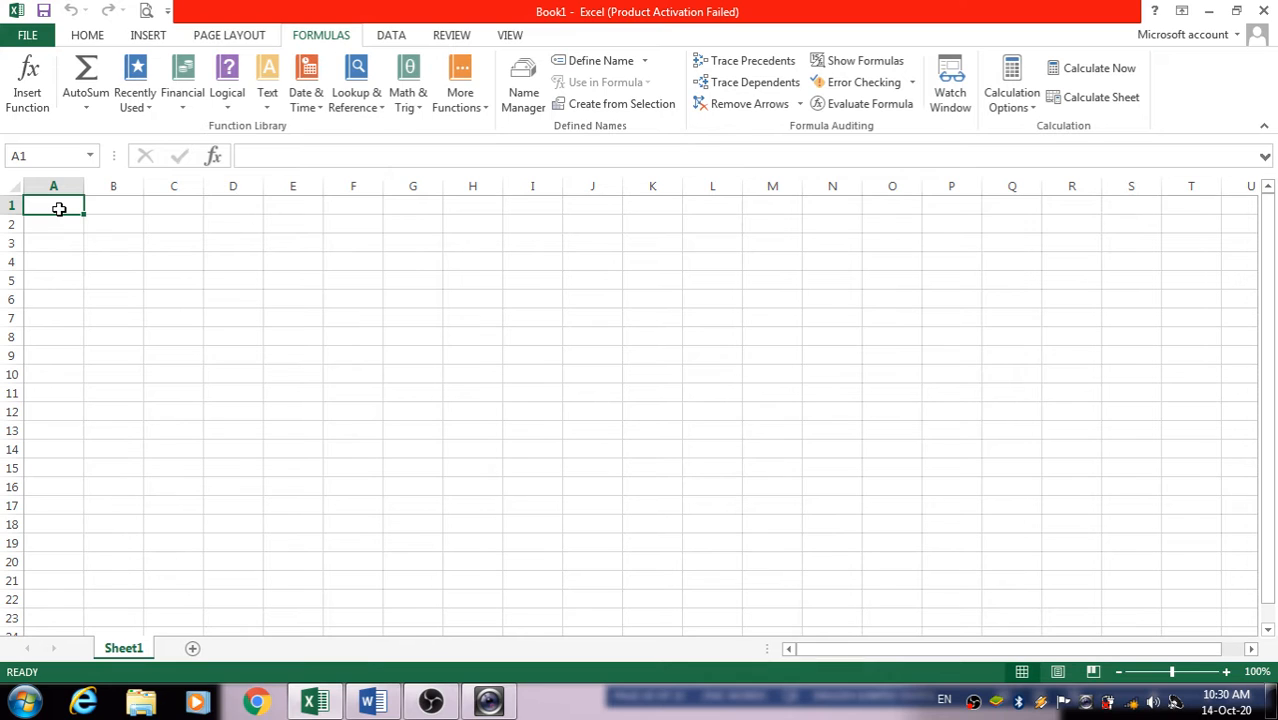
pyautogui.write('naved')
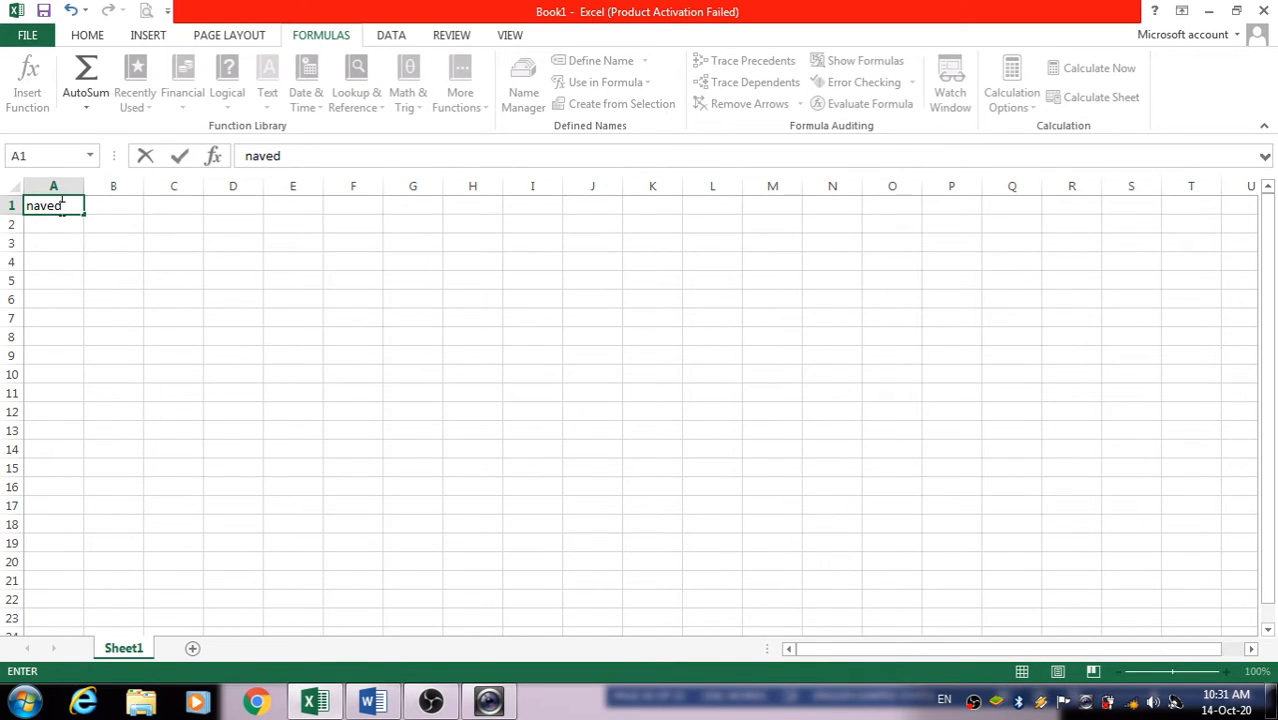
pyautogui.press('Return')
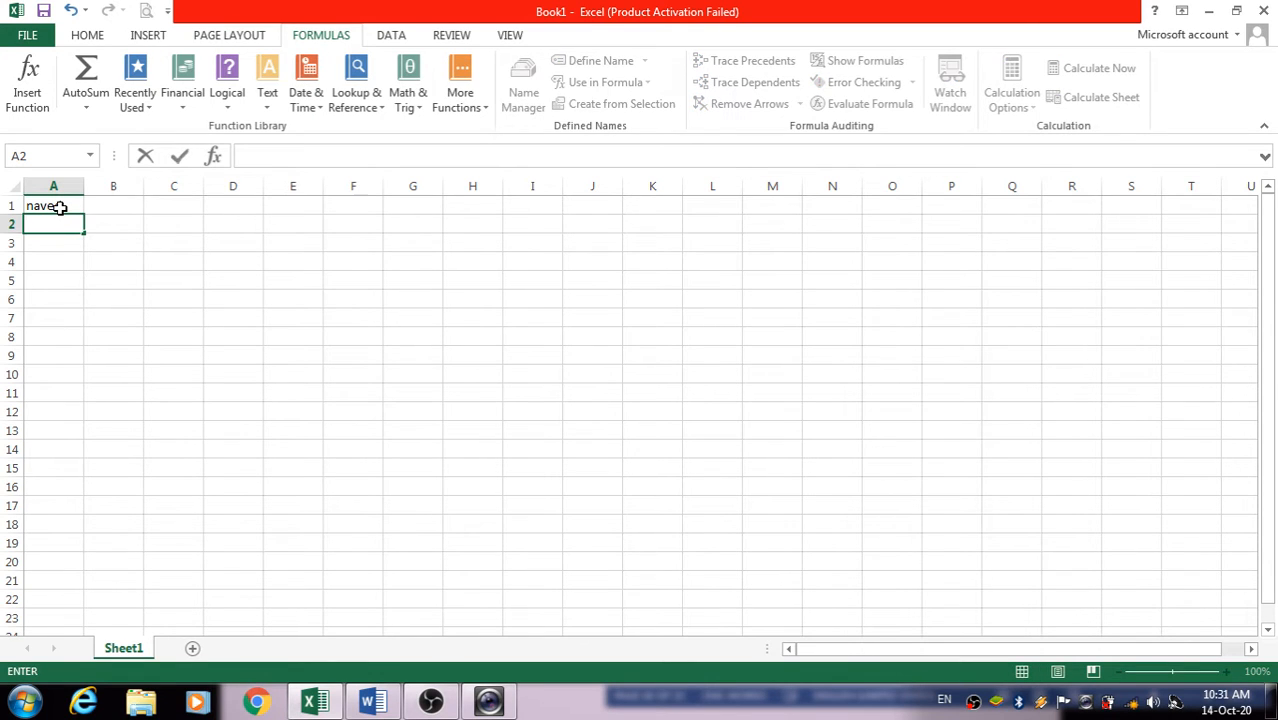
pyautogui.click(60, 207)
pyautogui.press('BackSpace')
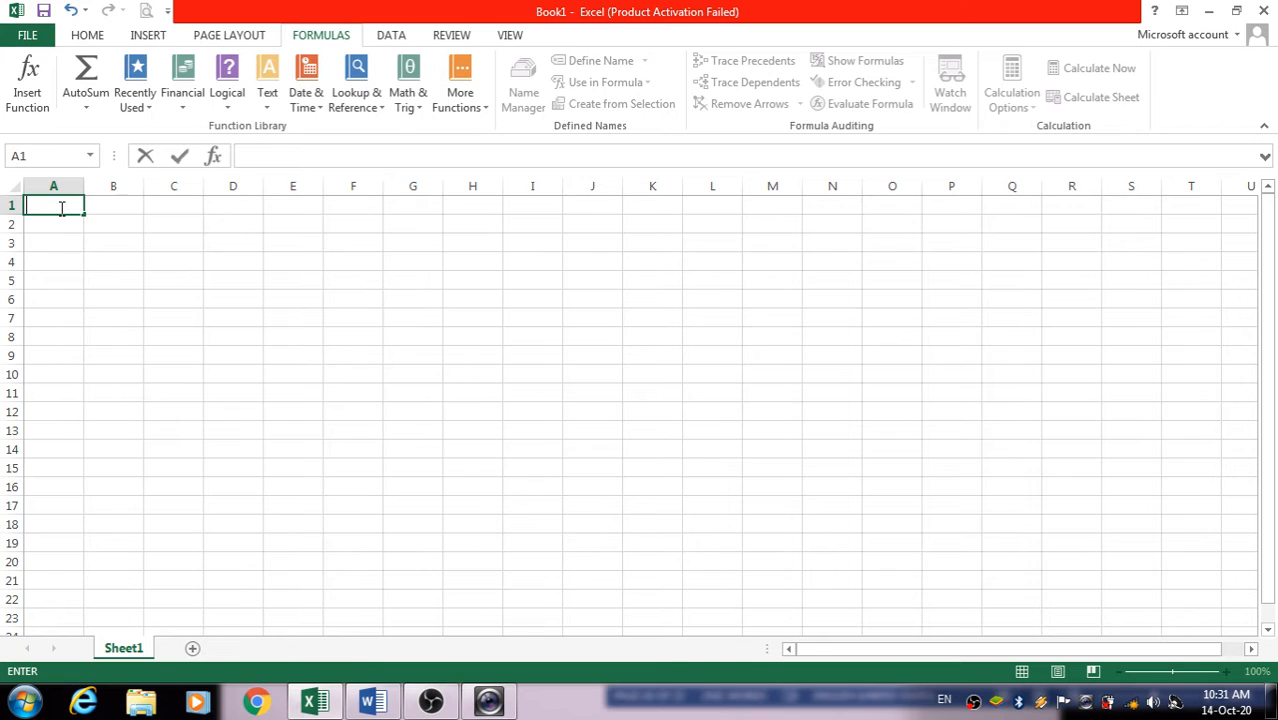
# Step: Enter the letters a, b, c and d down cells A1 to A4
pyautogui.write('a')
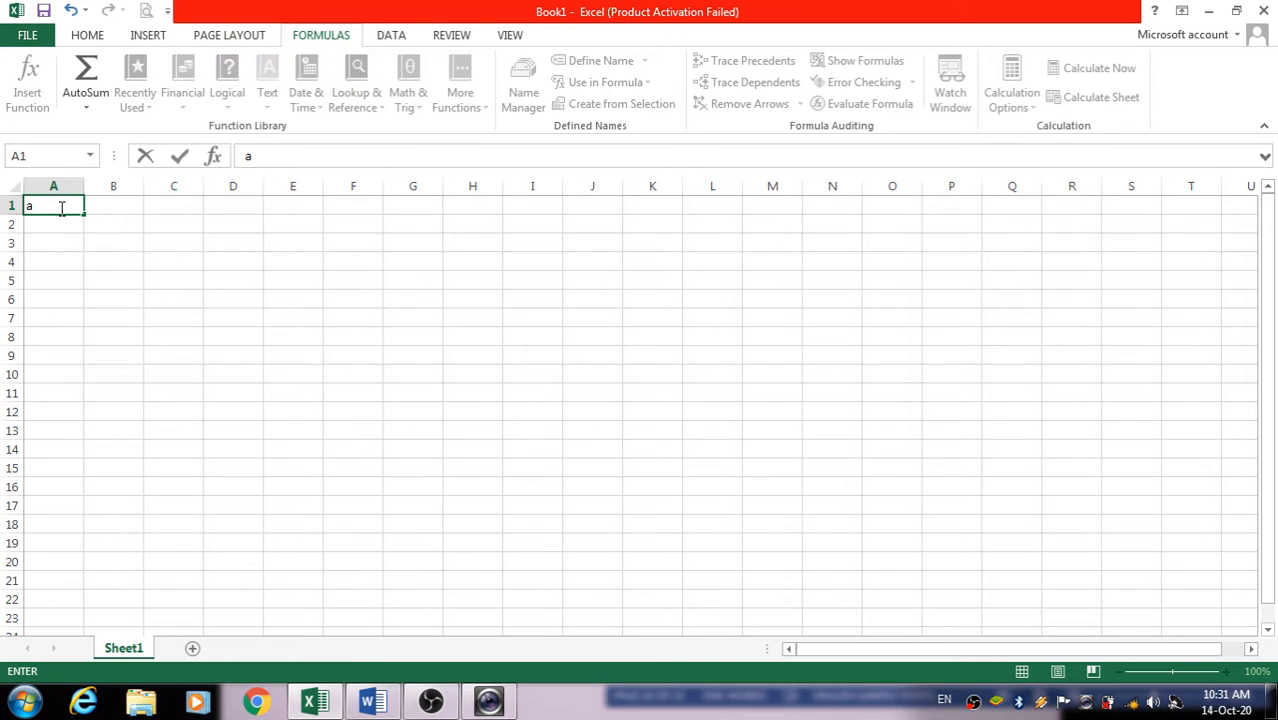
pyautogui.press('Return')
pyautogui.write('b')
pyautogui.press('Return')
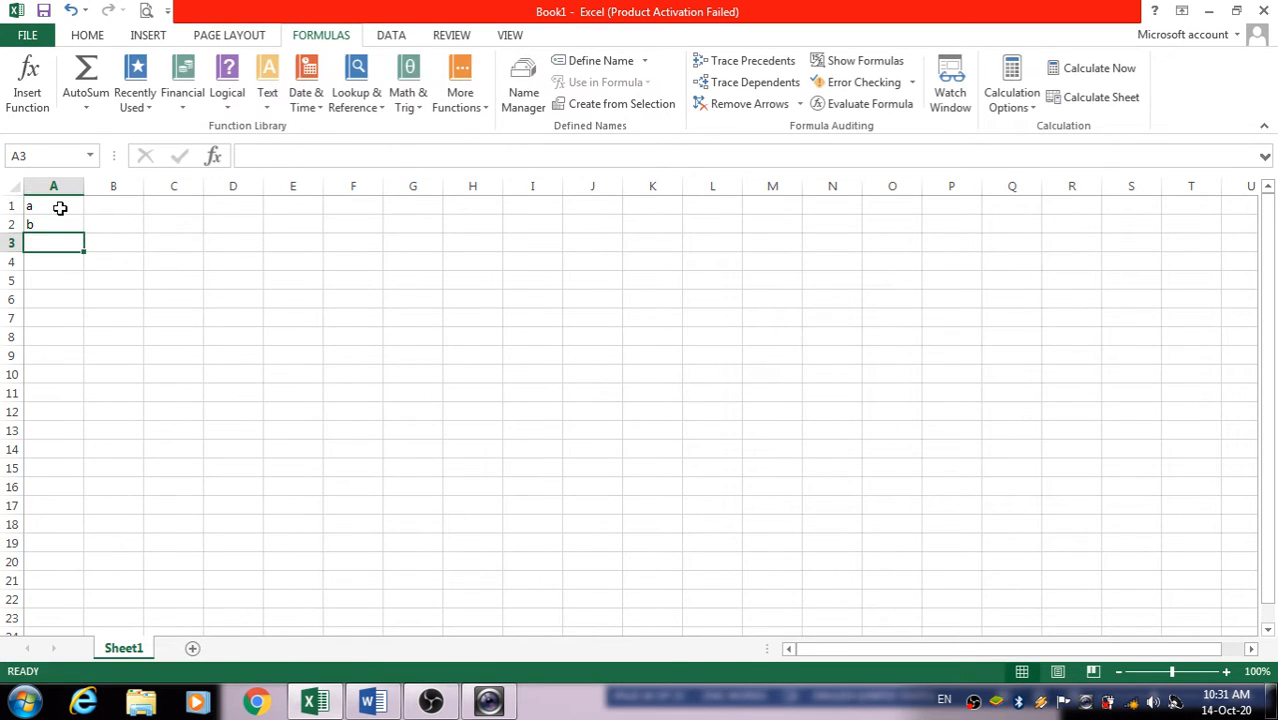
pyautogui.write('c')
pyautogui.press('Return')
pyautogui.write('d')
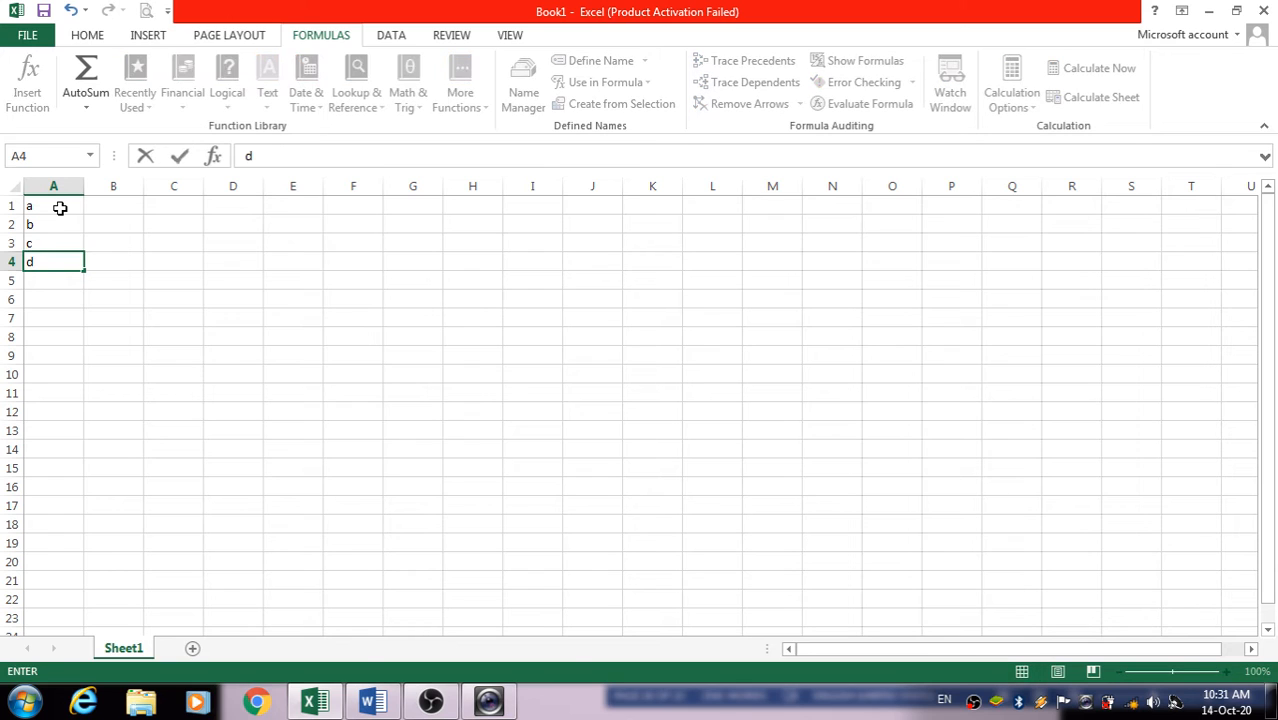
pyautogui.press('Tab')
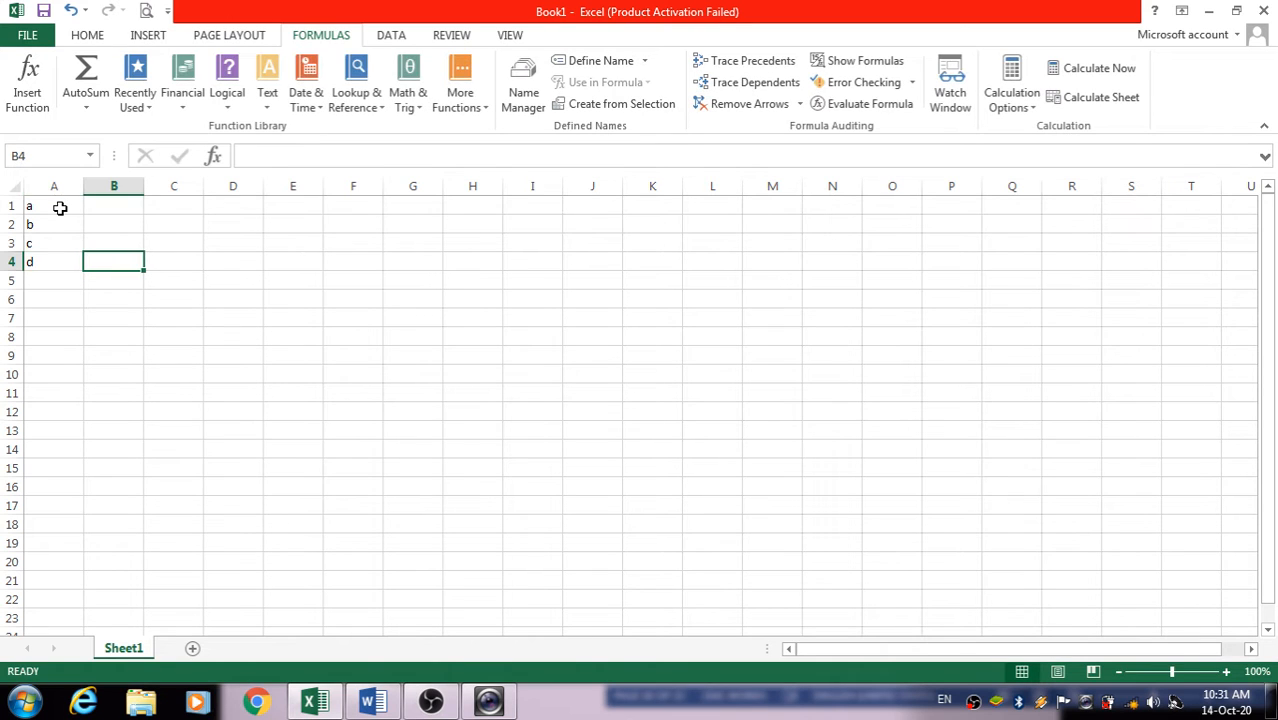
# Step: Enter the numbers 1, 2, 3 and 4 down cells B1 to B4, beside the letters
pyautogui.click(111, 210)
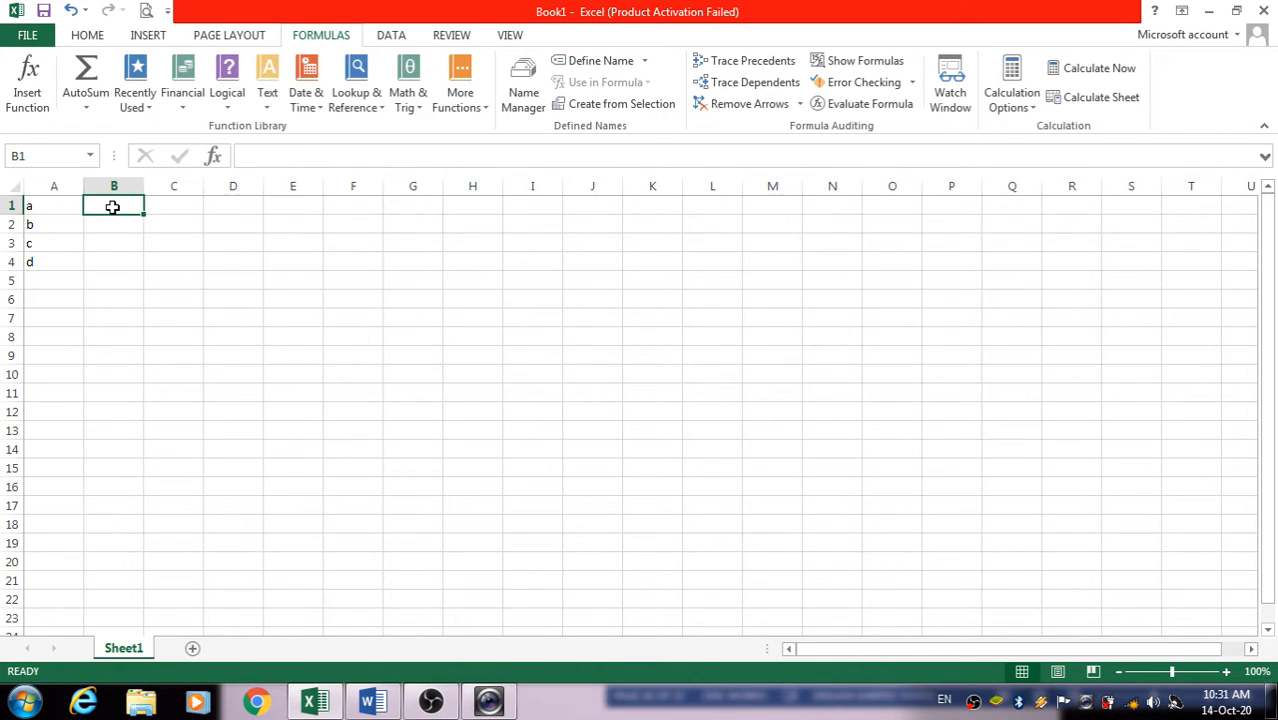
pyautogui.write('1')
pyautogui.press('Return')
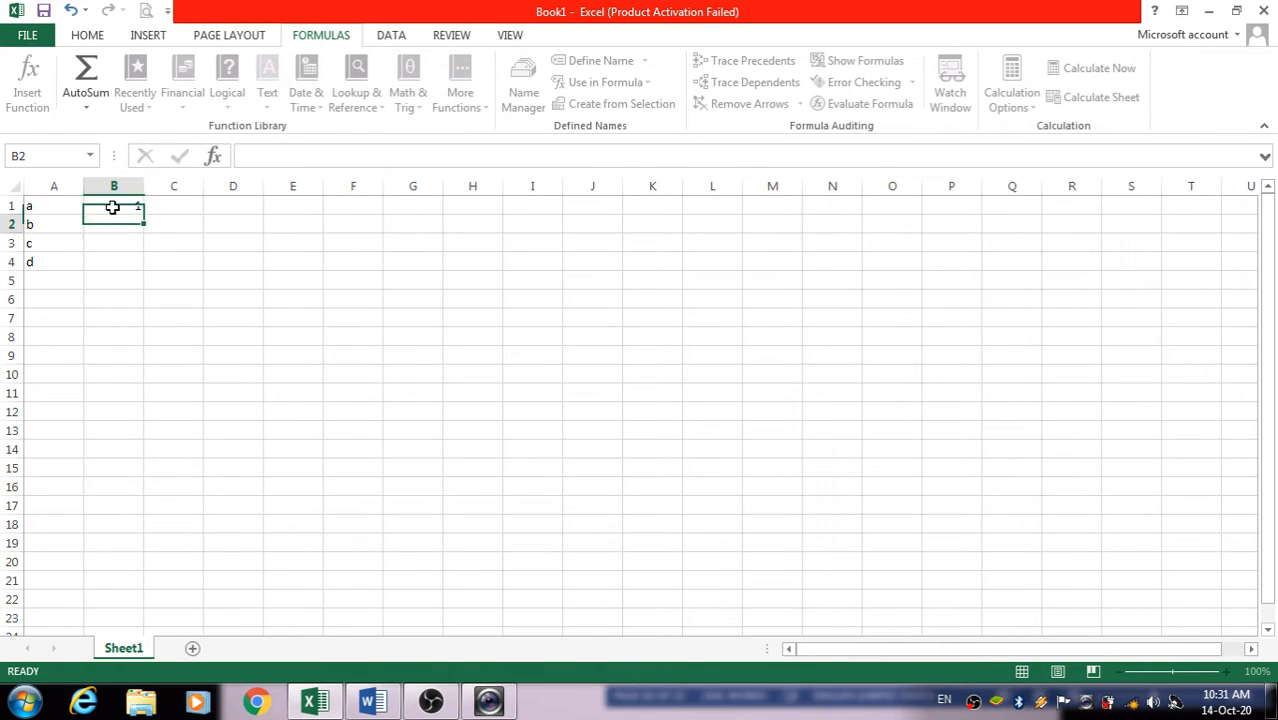
pyautogui.write('2')
pyautogui.press('Return')
pyautogui.write('3')
pyautogui.hotkey('ctrl', 'Return')
pyautogui.press('Return')
pyautogui.write('4')
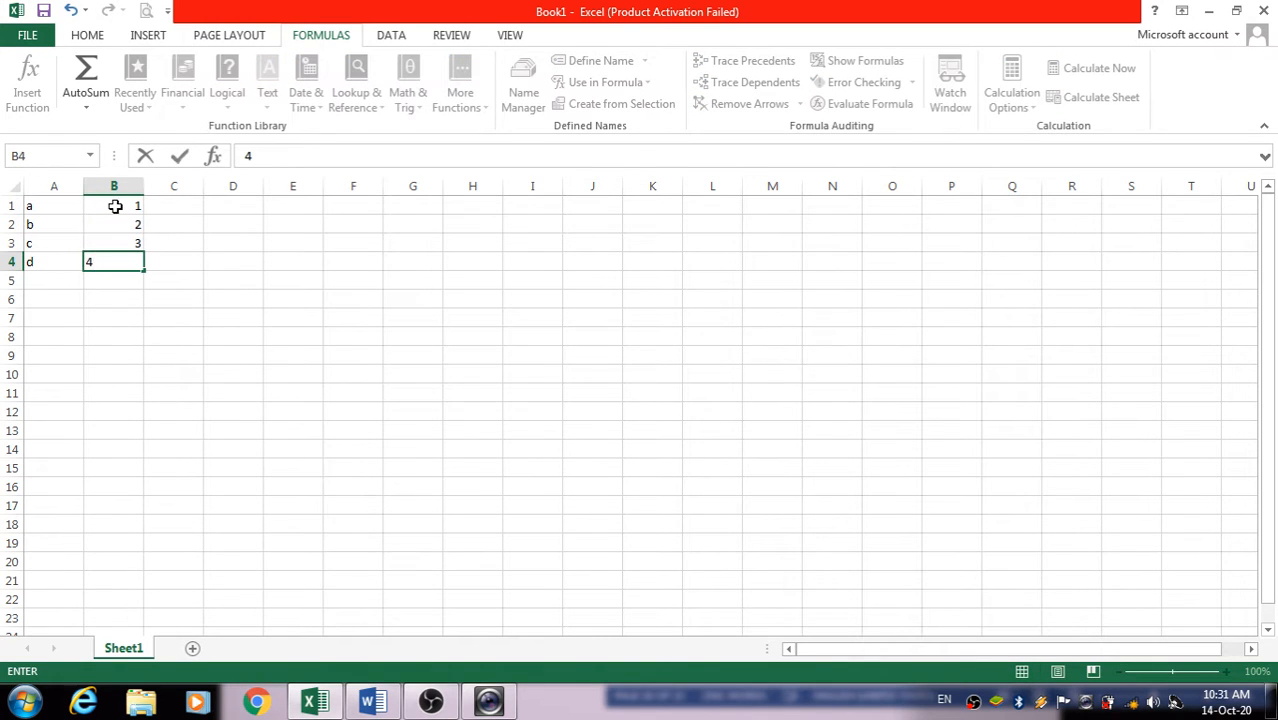
# Step: Enter the letters e, f, g and h down cells E1 to E4 as a second data block
pyautogui.click(306, 208)
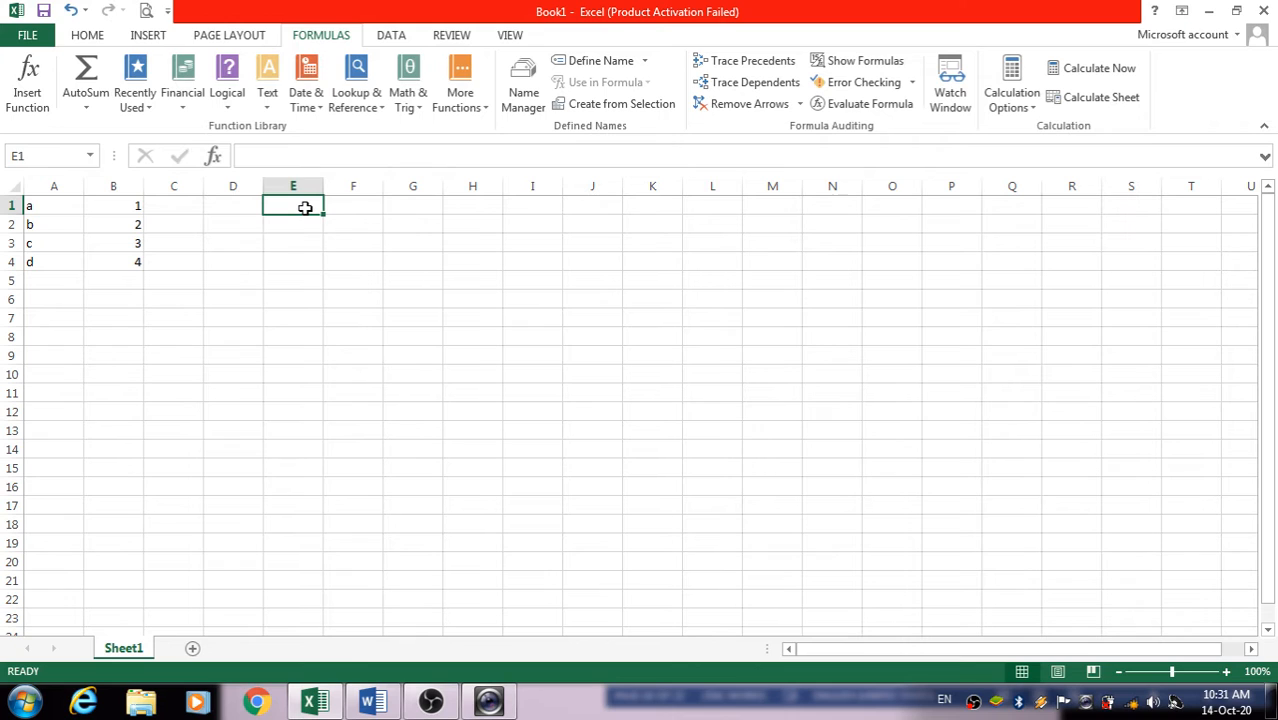
pyautogui.write('e')
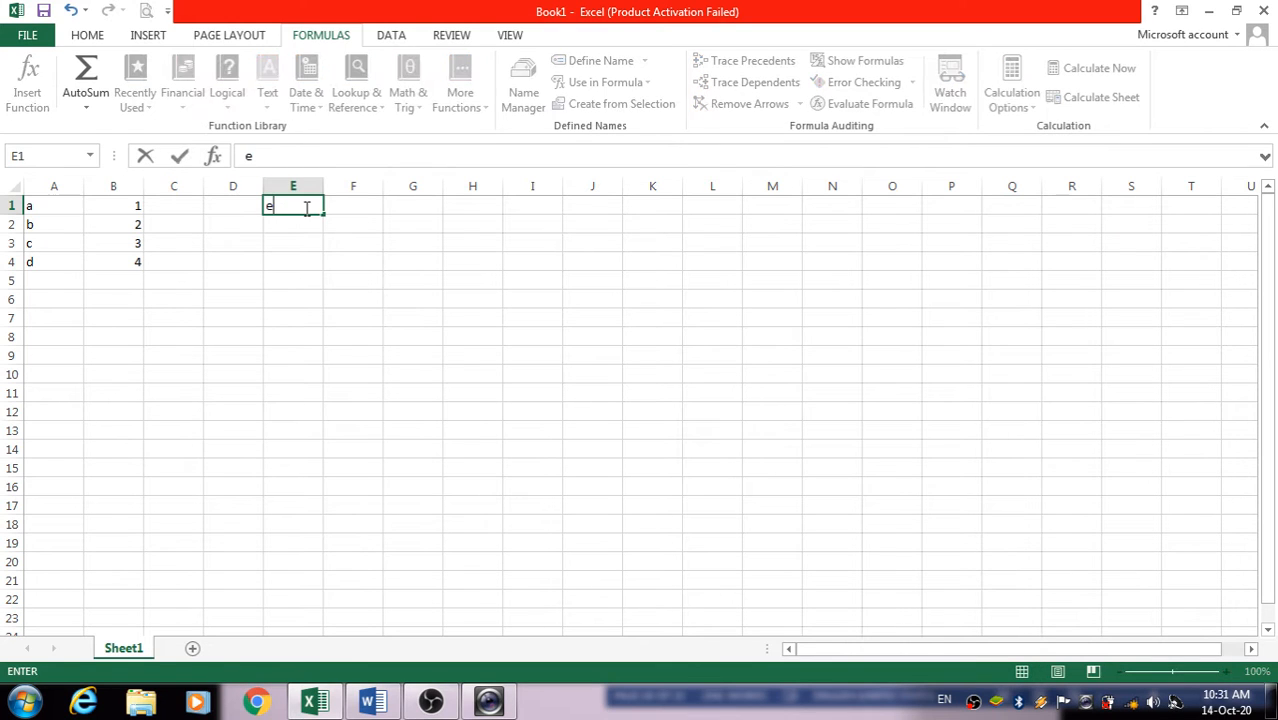
pyautogui.press('Return')
pyautogui.write('f')
pyautogui.press('Return')
pyautogui.write('g')
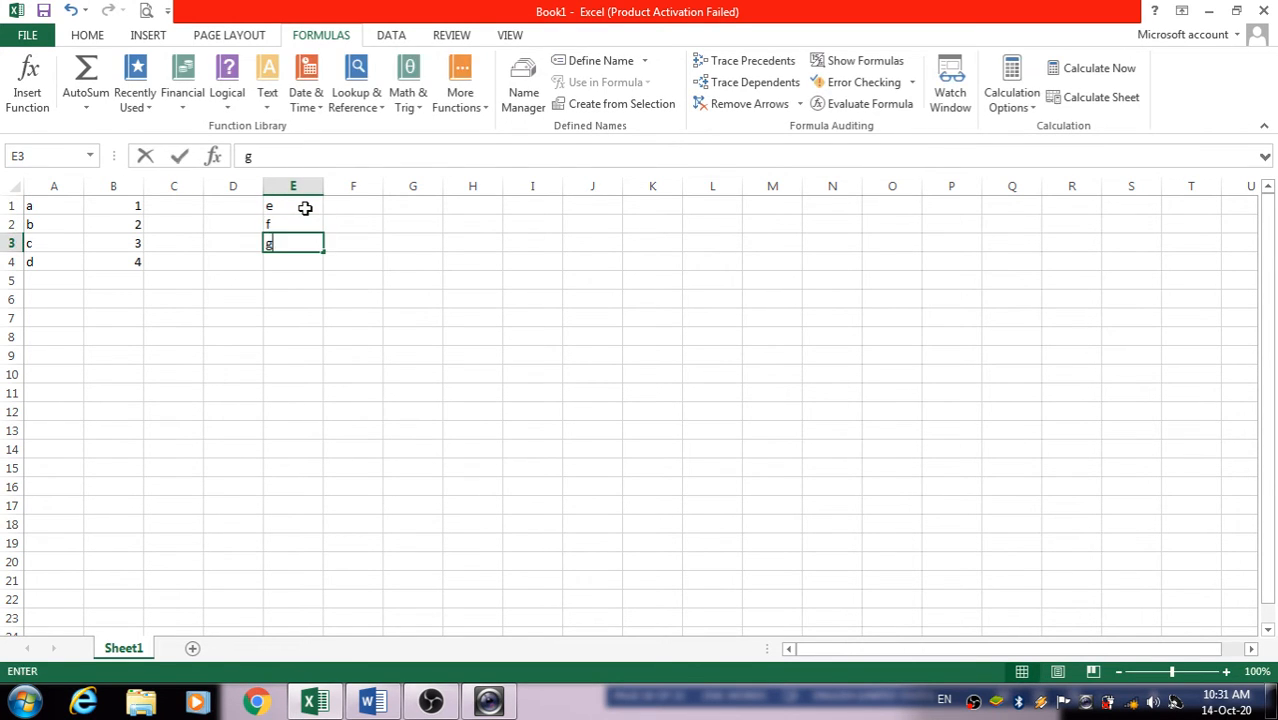
pyautogui.press('Return')
pyautogui.write('h')
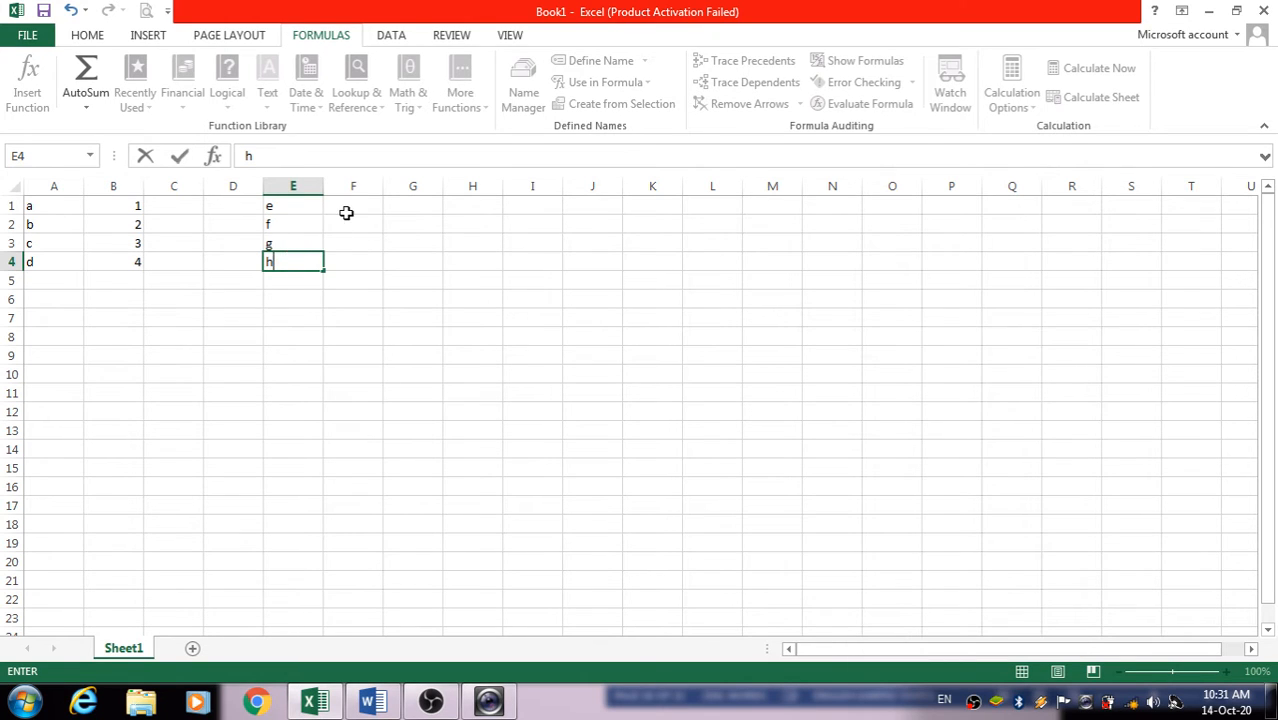
# Step: Enter the numbers 5, 6, 7 and 8 down cells F1 to F4
pyautogui.click(350, 210)
pyautogui.write('5')
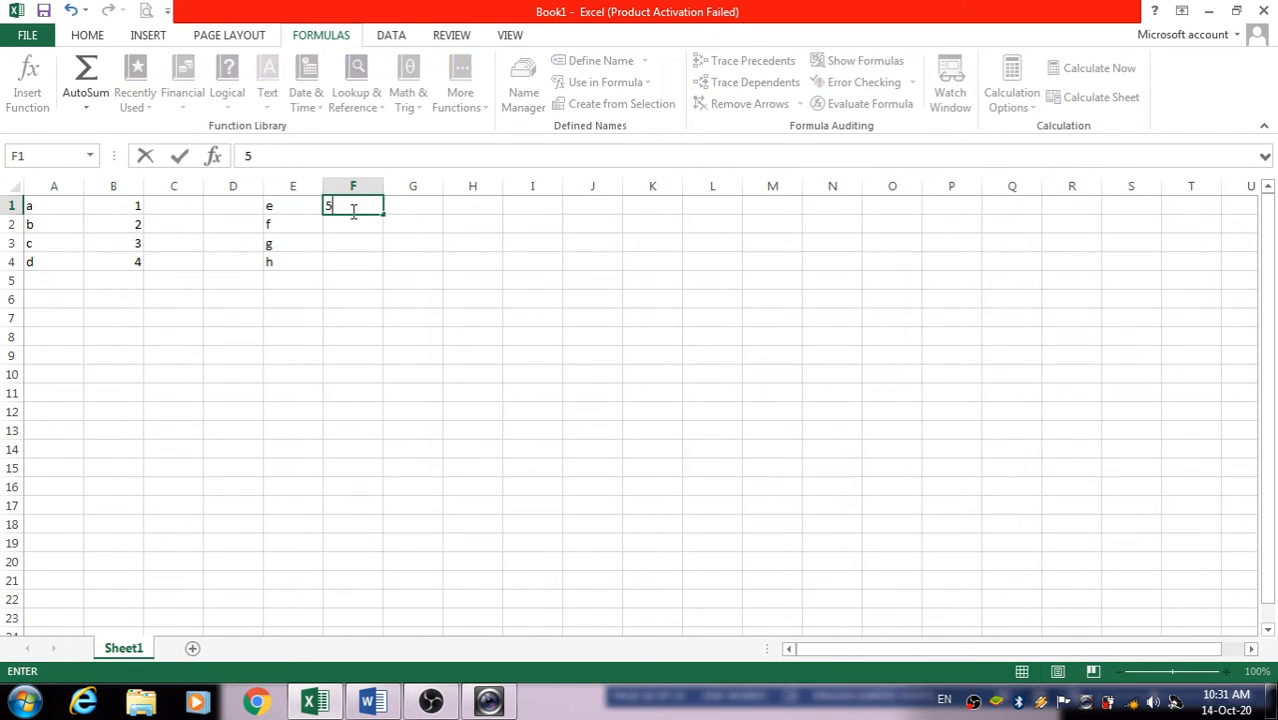
pyautogui.press('Return')
pyautogui.write('6')
pyautogui.press('Return')
pyautogui.write('7')
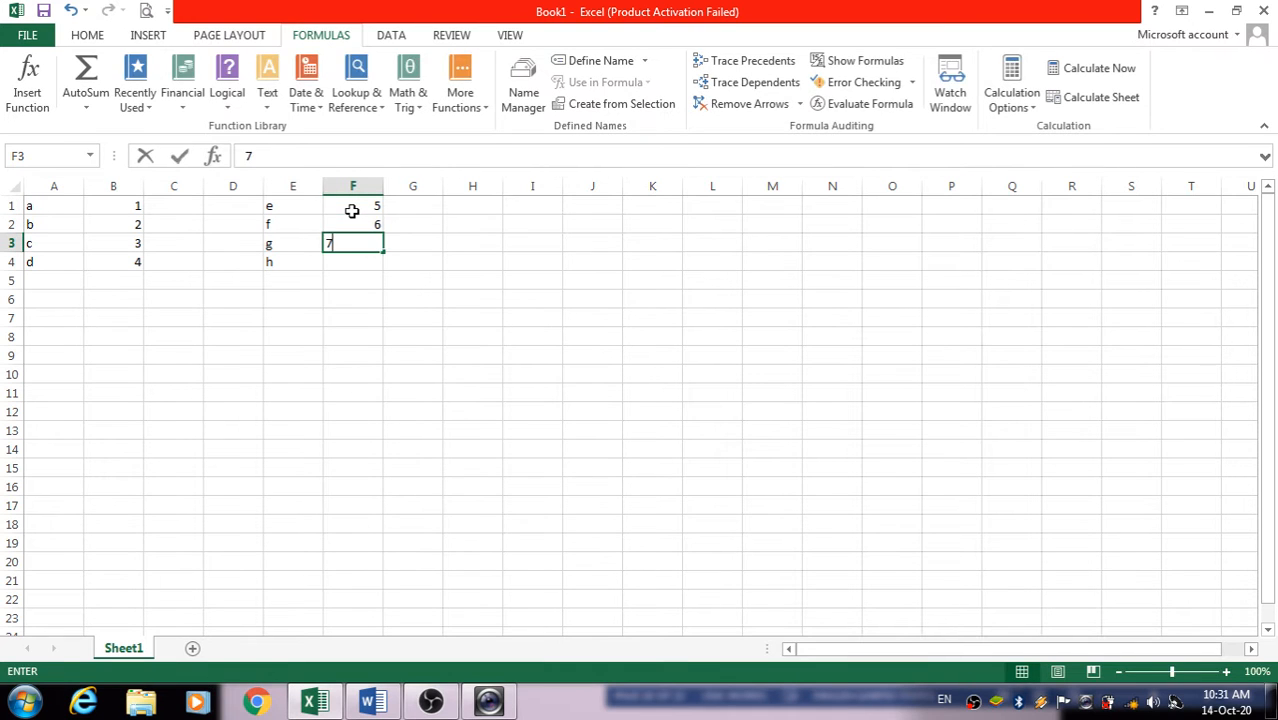
pyautogui.press('Return')
pyautogui.write('8')
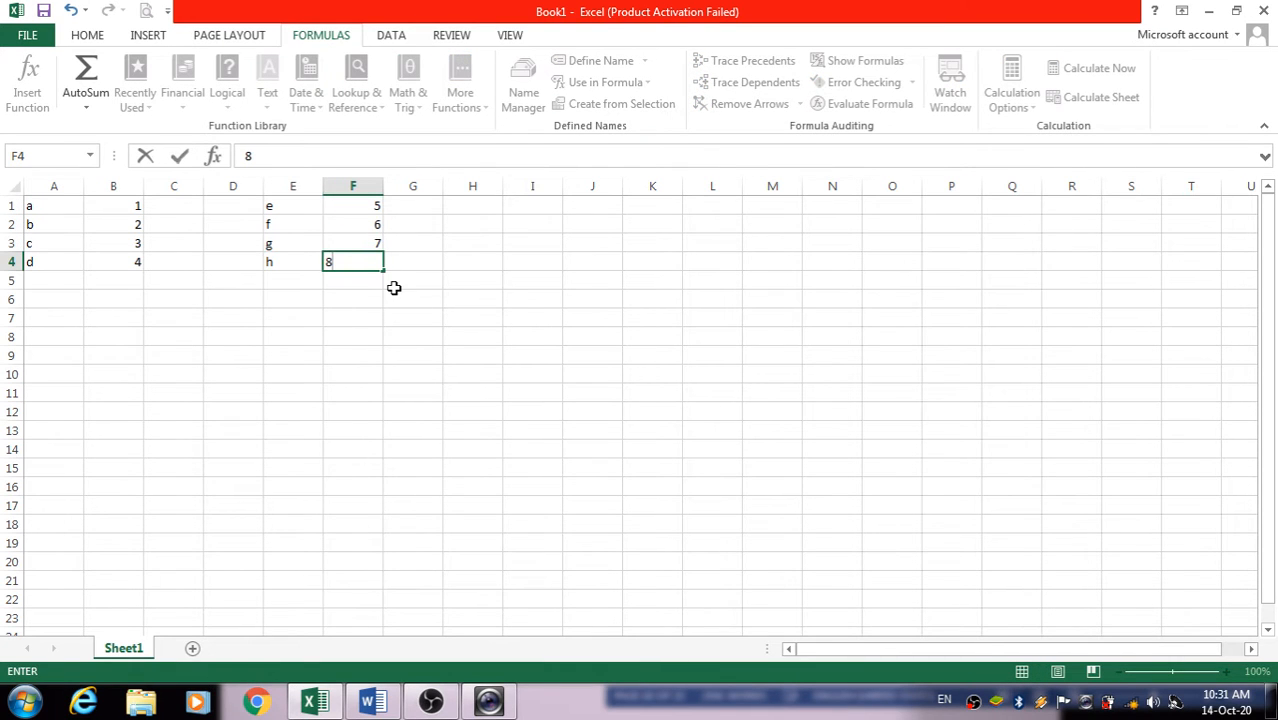
pyautogui.press('Return')
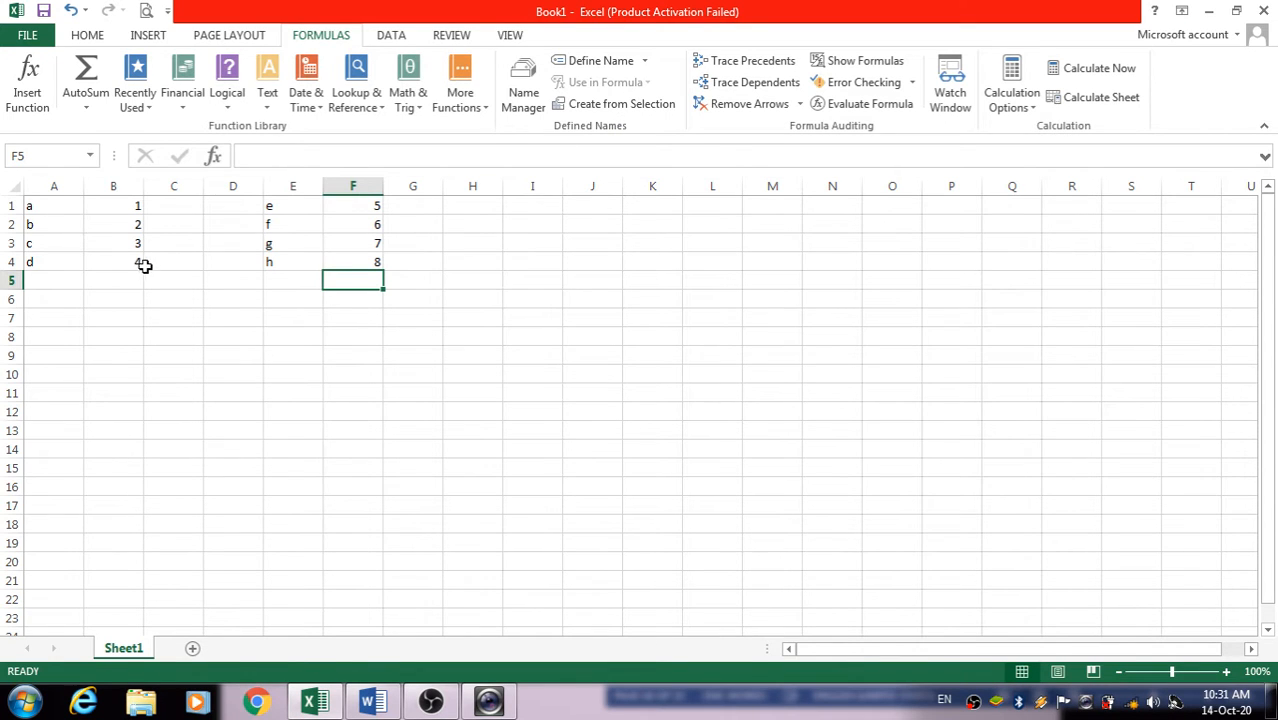
# Step: Switch to the Word notes to read the Define Name Command description, and return to the Excel sheet
pyautogui.click(372, 703)
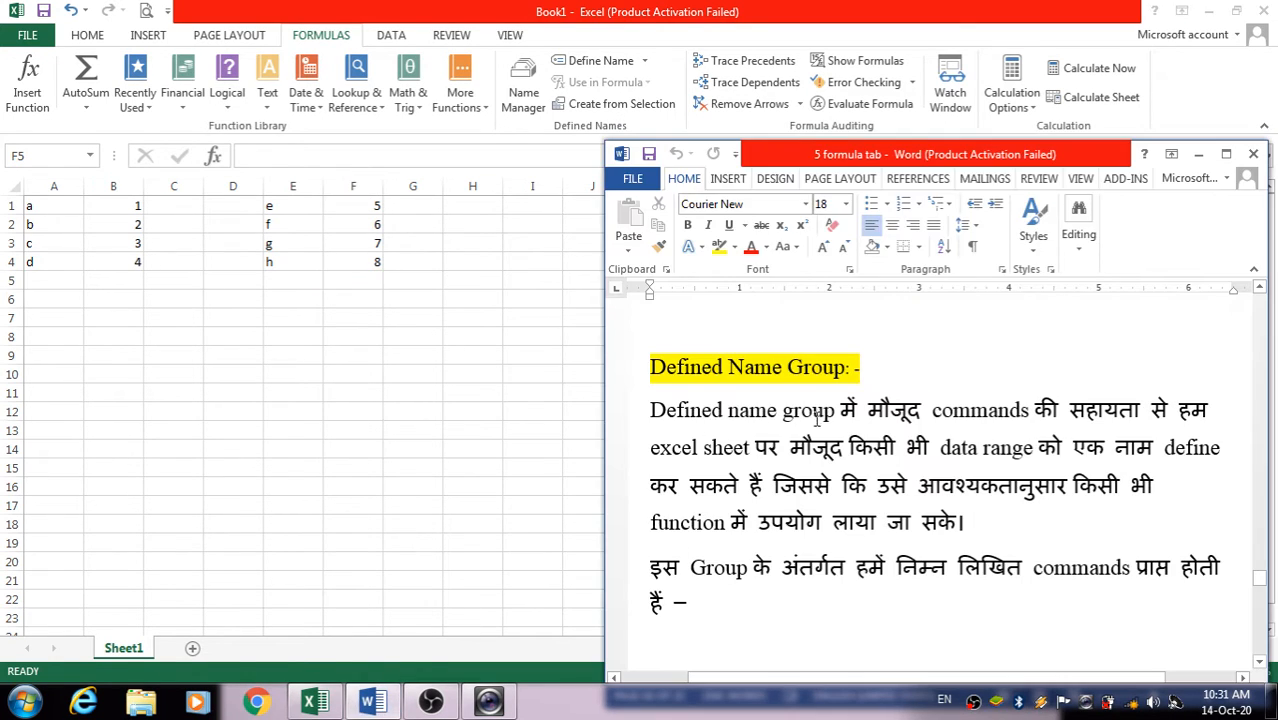
pyautogui.scroll(-4, 836, 432)
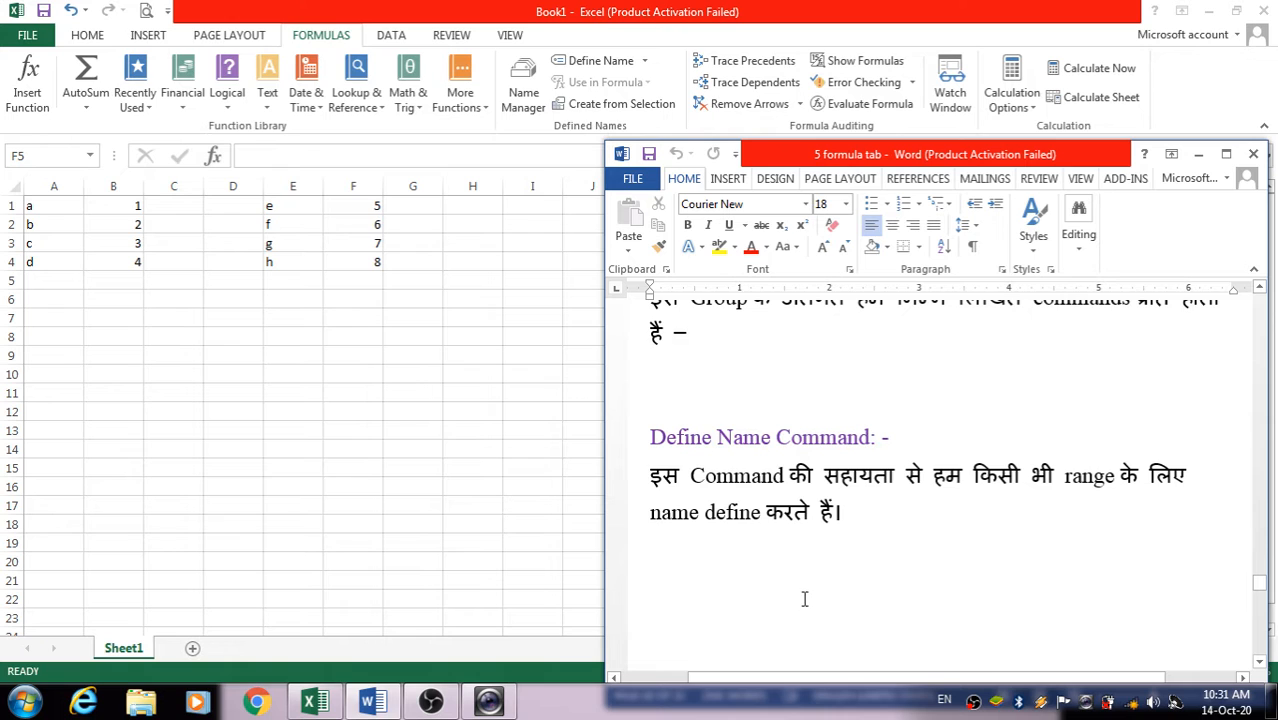
pyautogui.scroll(-4, 800, 586)
pyautogui.scroll(3, 797, 570)
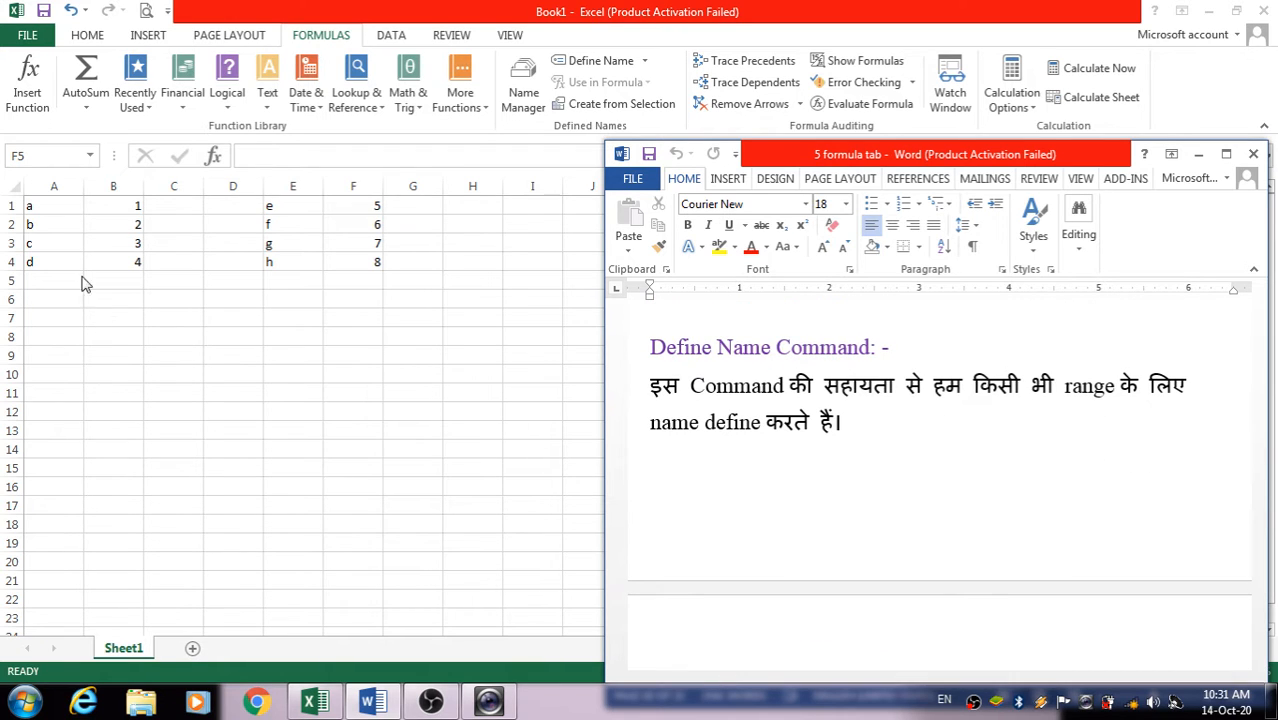
pyautogui.hotkey('alt', 'Tab')
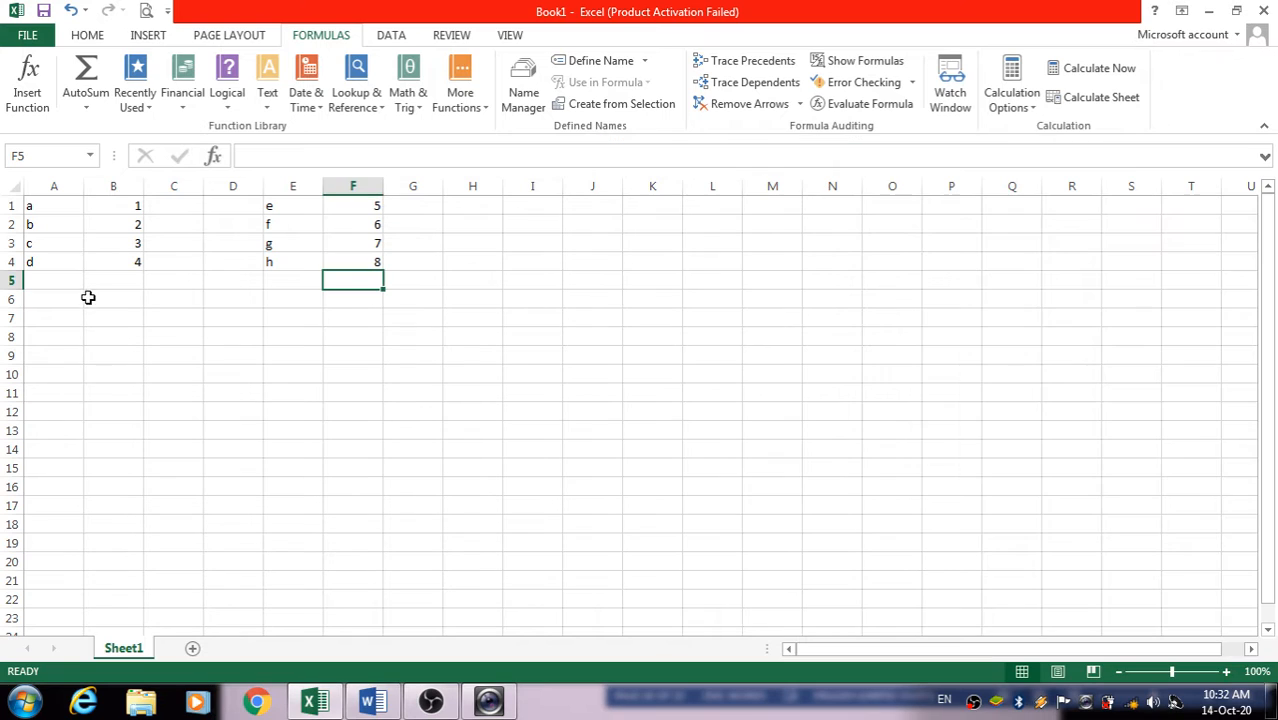
pyautogui.click(57, 211)
pyautogui.moveTo(57, 211); pyautogui.dragTo(134, 262)
pyautogui.moveTo(285, 207); pyautogui.dragTo(354, 271)
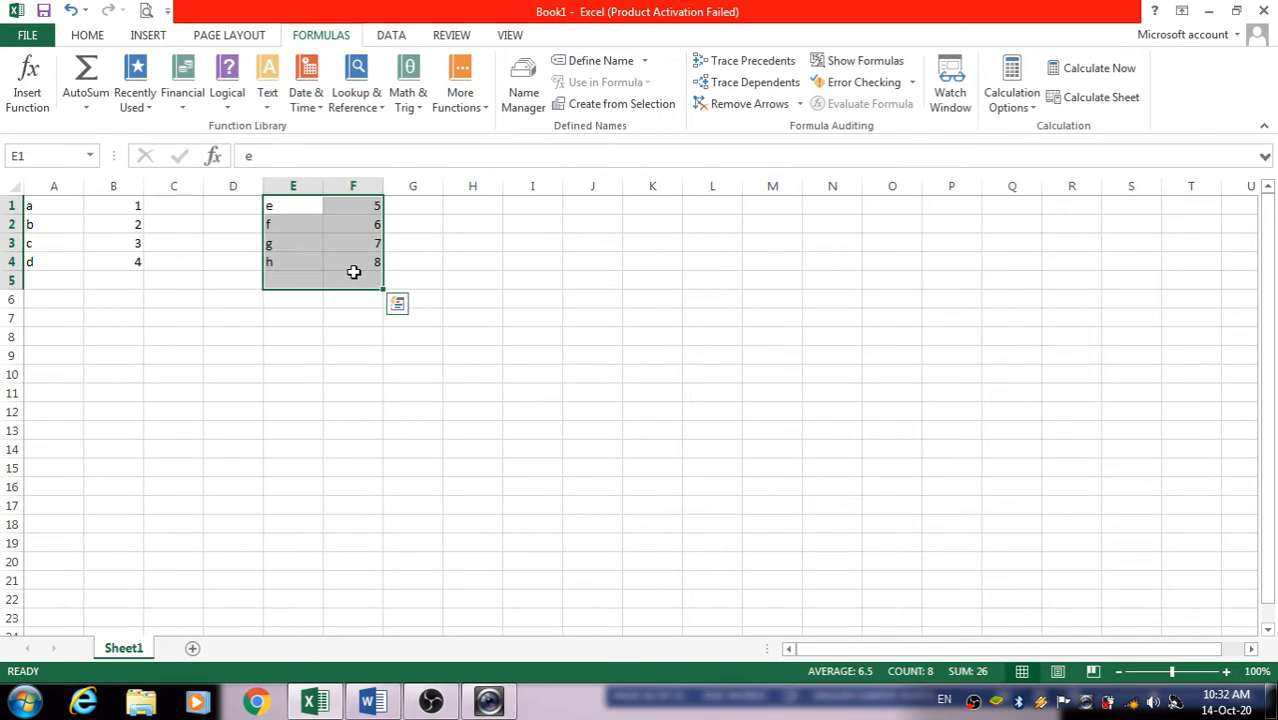
pyautogui.click(234, 279)
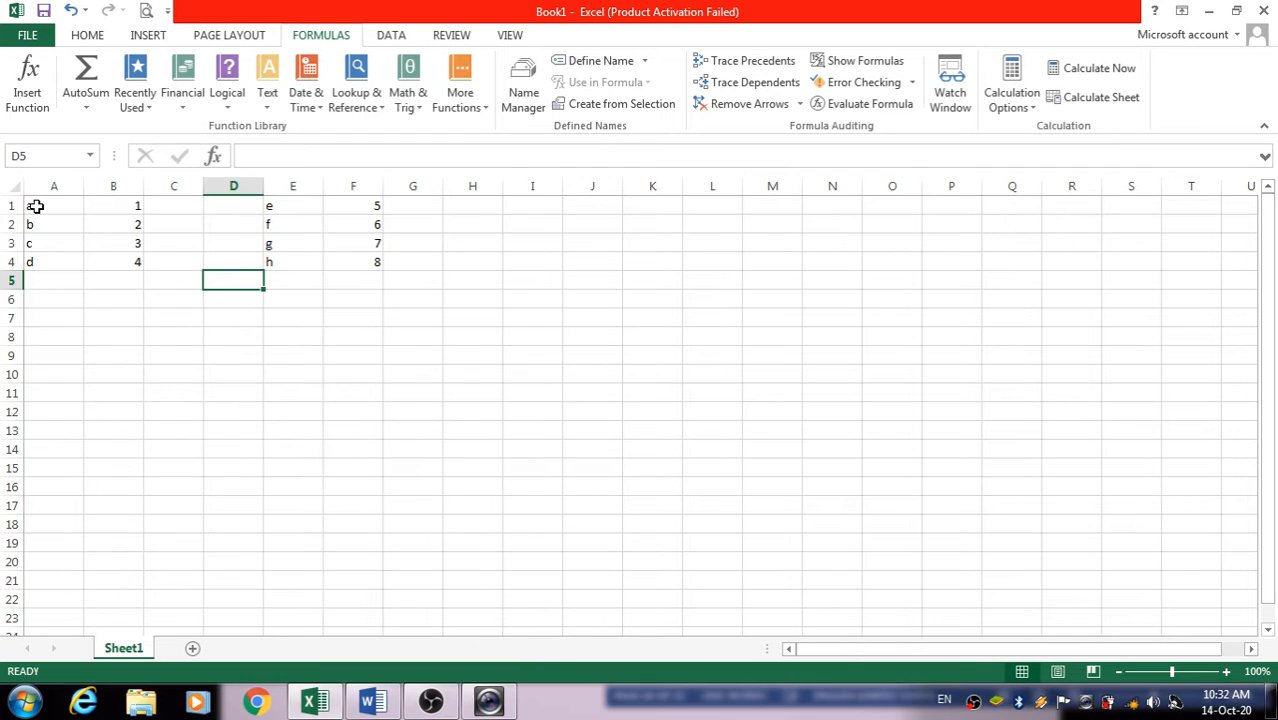
# Step: Define the name rang1 with Workbook scope for the range A1:B4 on Sheet1
pyautogui.moveTo(38, 205); pyautogui.dragTo(132, 262)
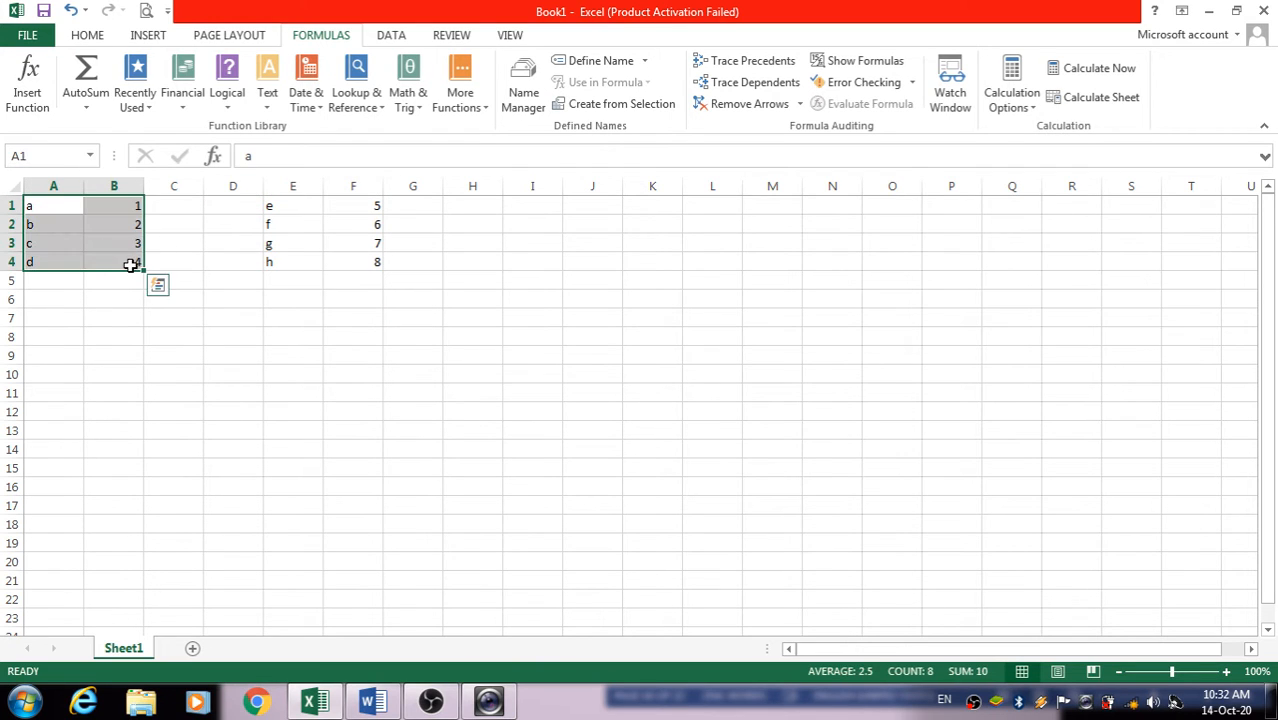
pyautogui.click(590, 61)
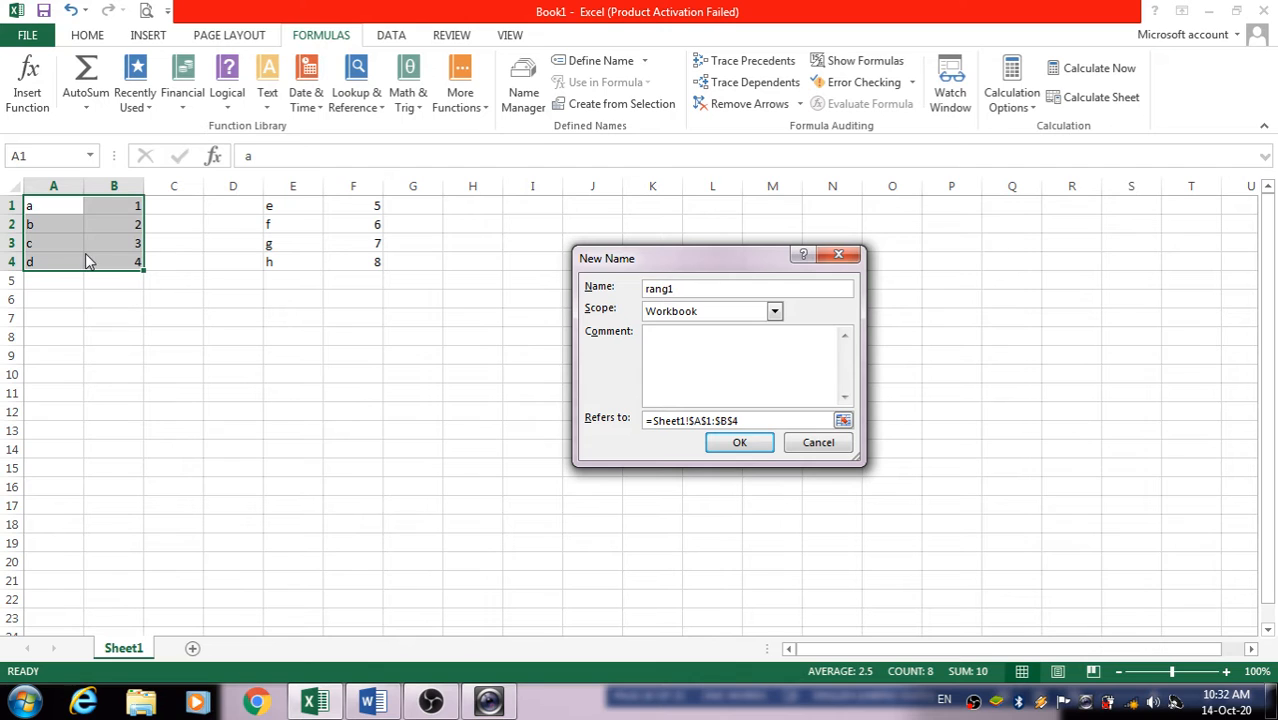
pyautogui.click(843, 420)
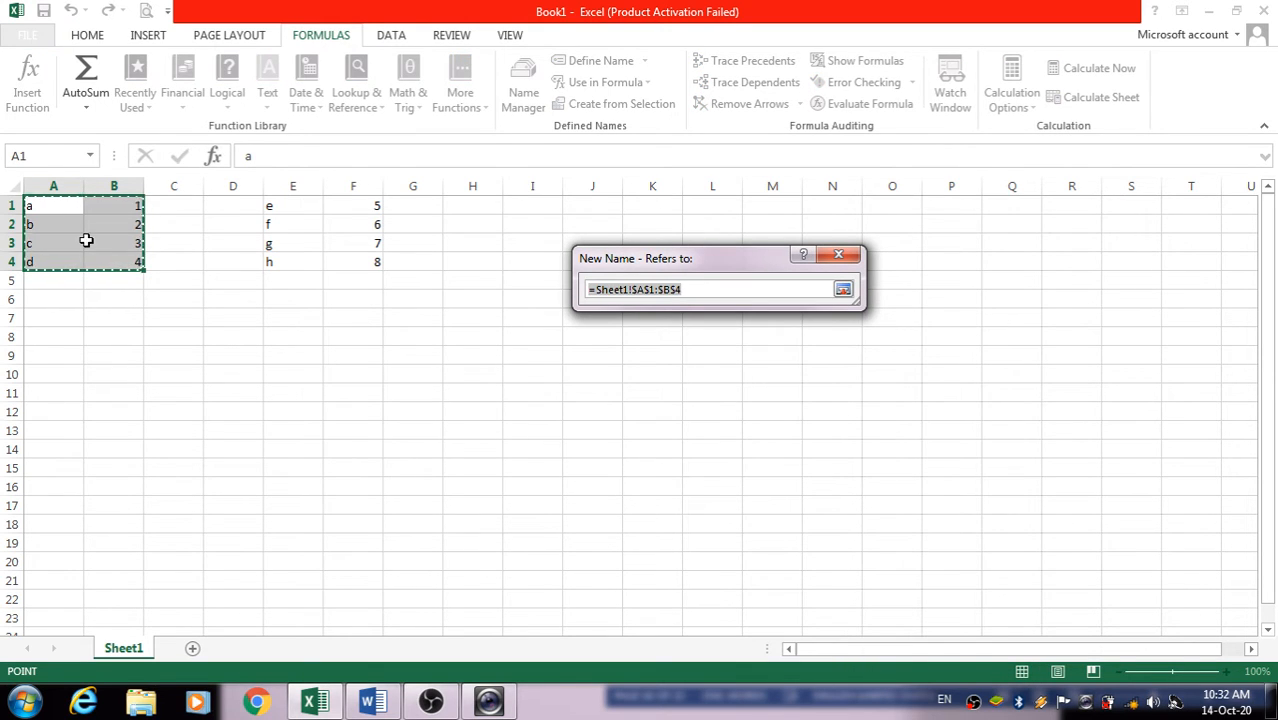
pyautogui.click(843, 289)
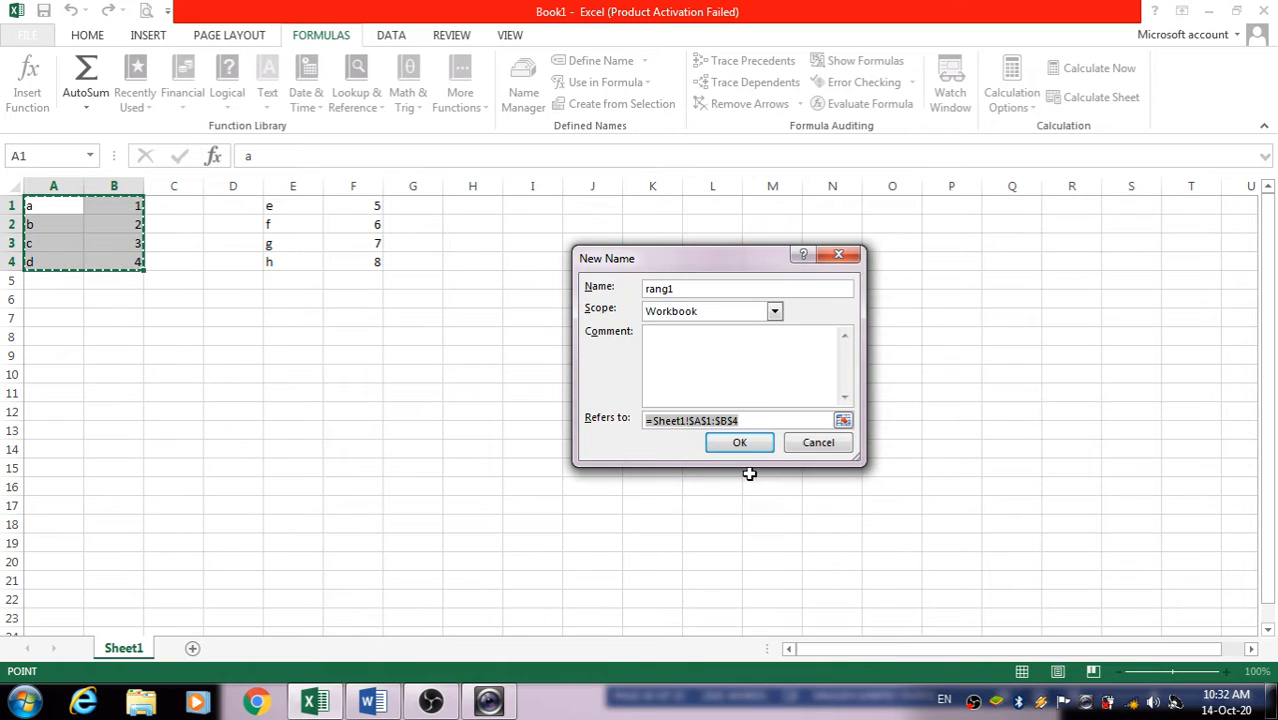
pyautogui.click(739, 443)
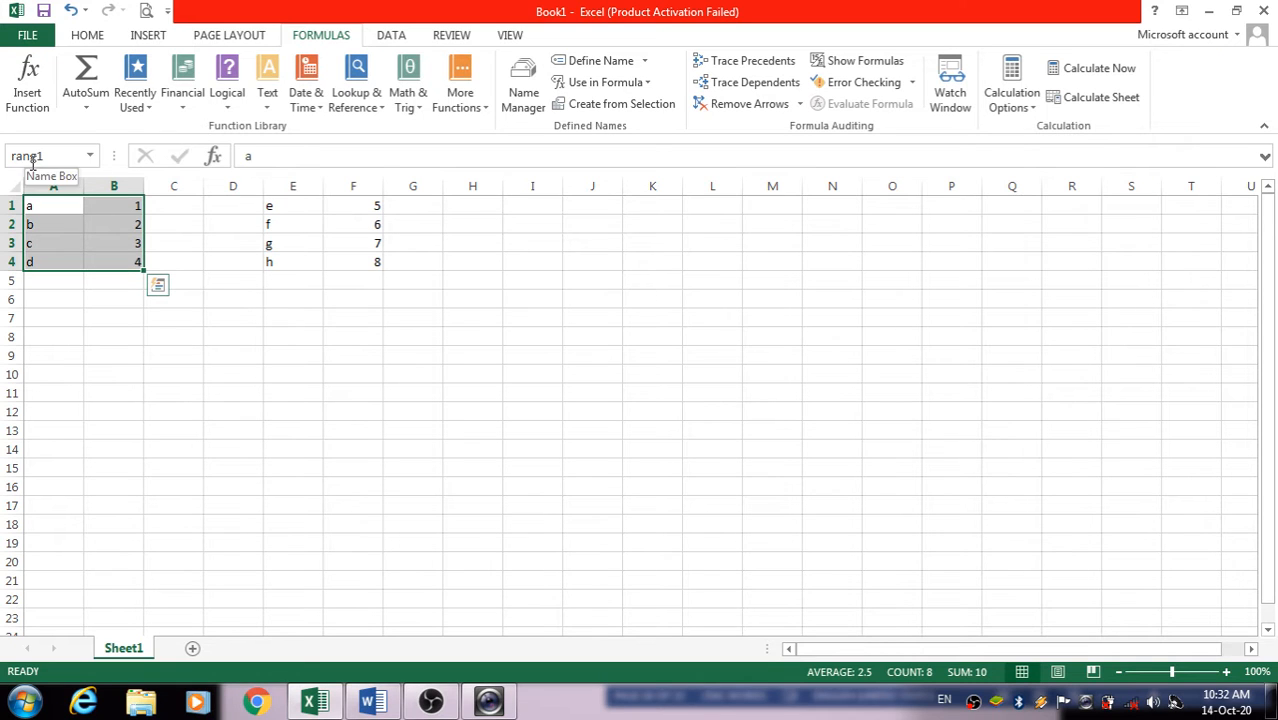
# Step: Define the name rang2 with Workbook scope for the range E1:F4 on Sheet1
pyautogui.click(600, 61)
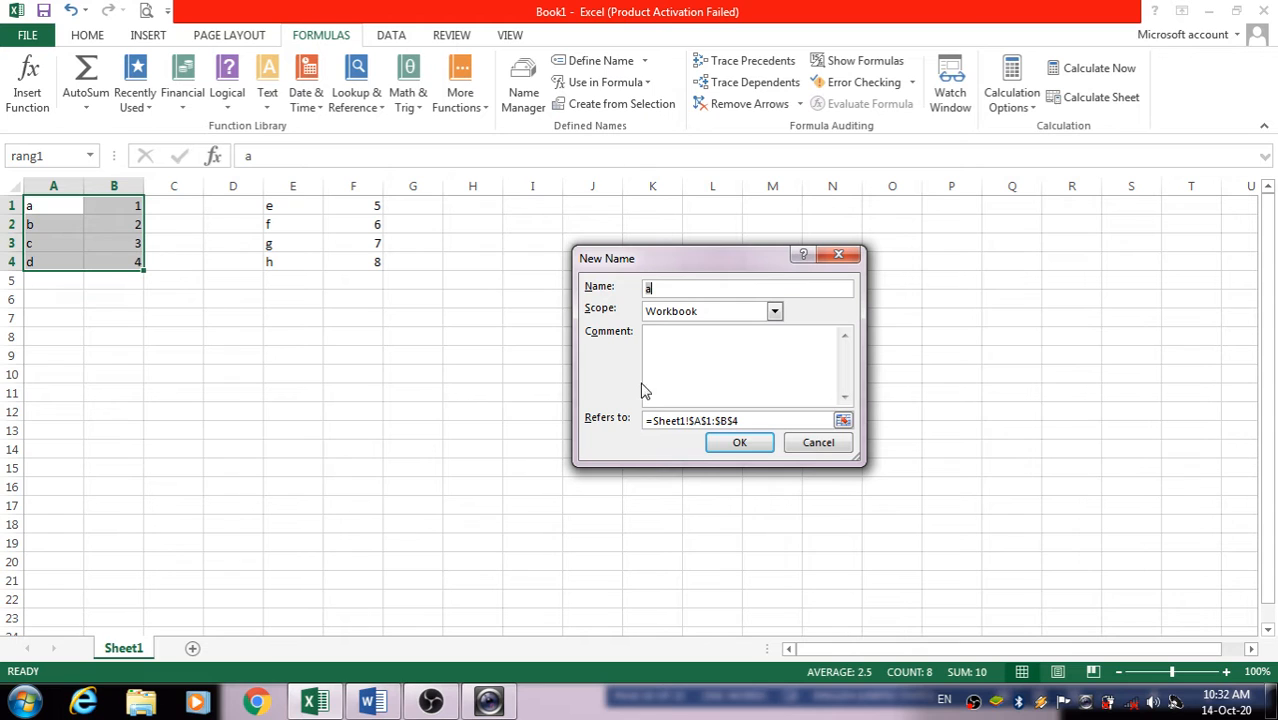
pyautogui.click(843, 421)
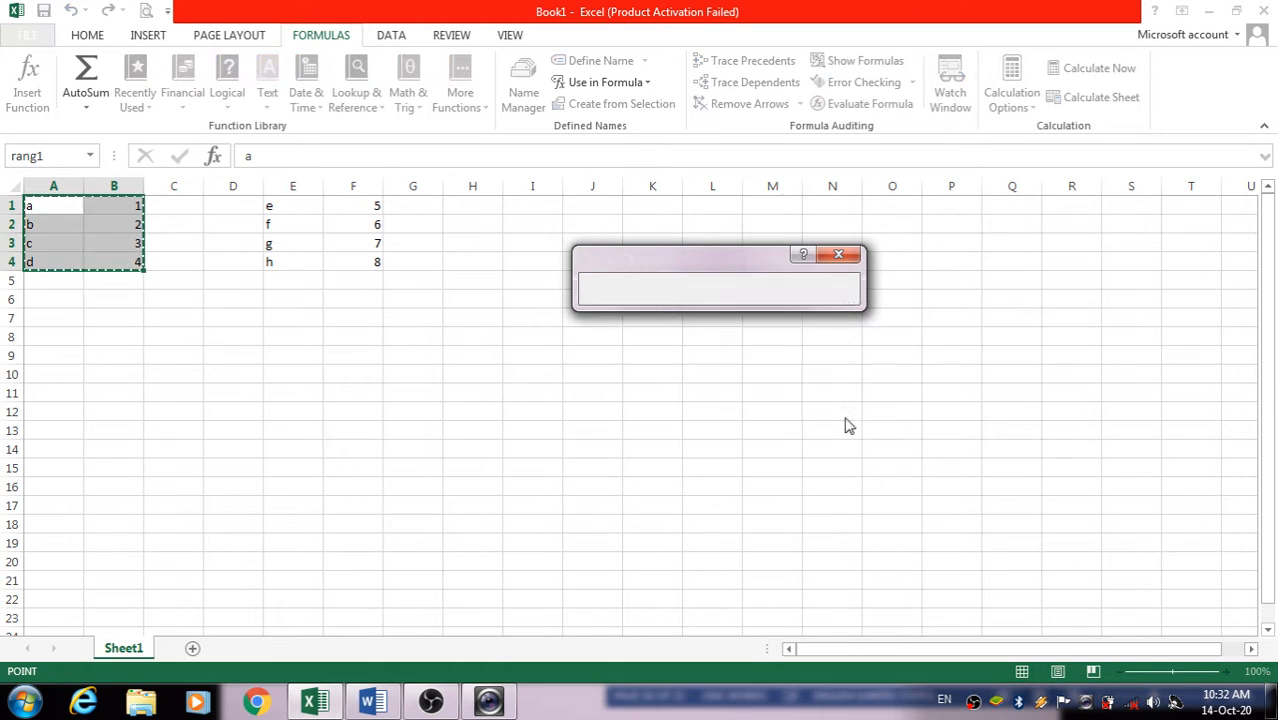
pyautogui.moveTo(272, 212); pyautogui.dragTo(360, 263)
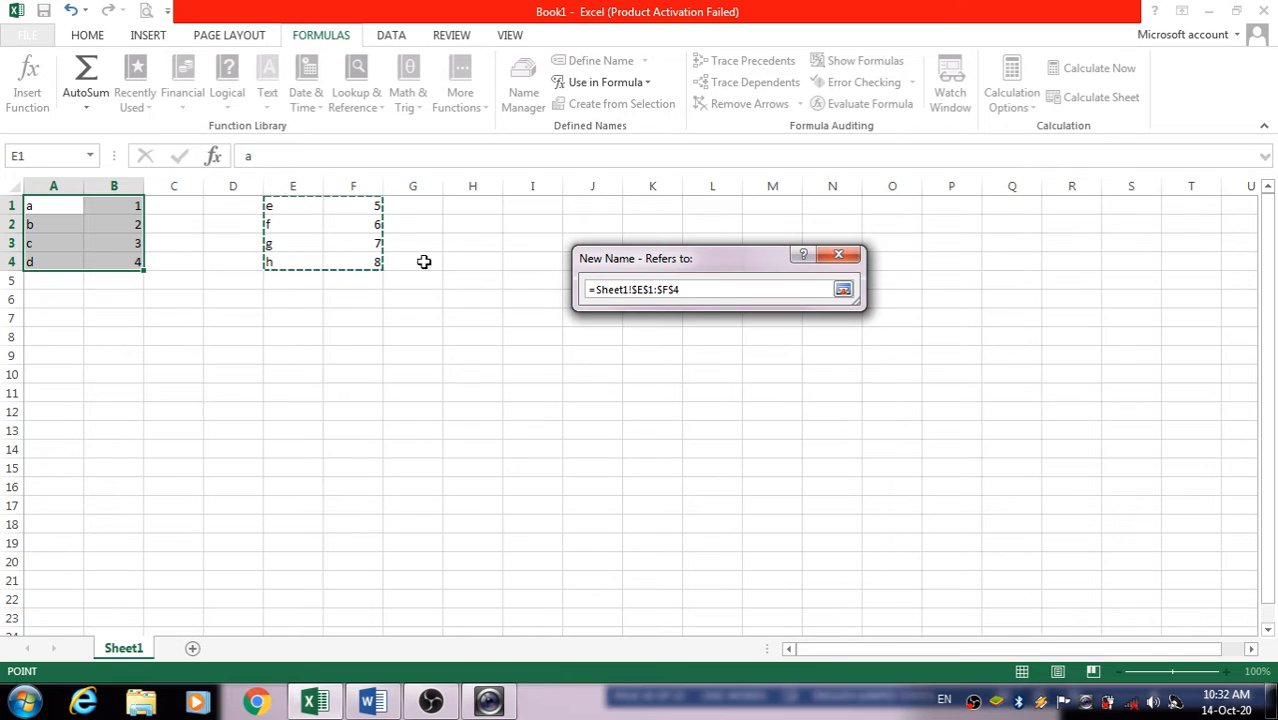
pyautogui.click(843, 289)
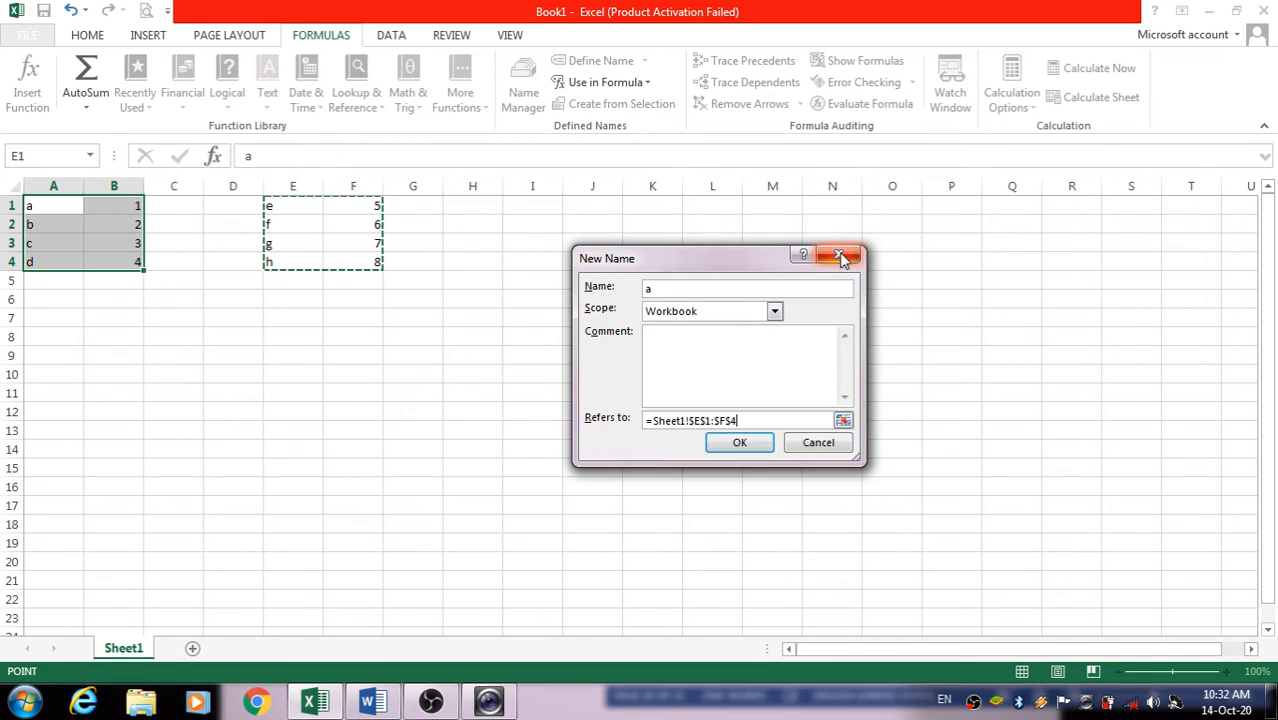
pyautogui.click(670, 288)
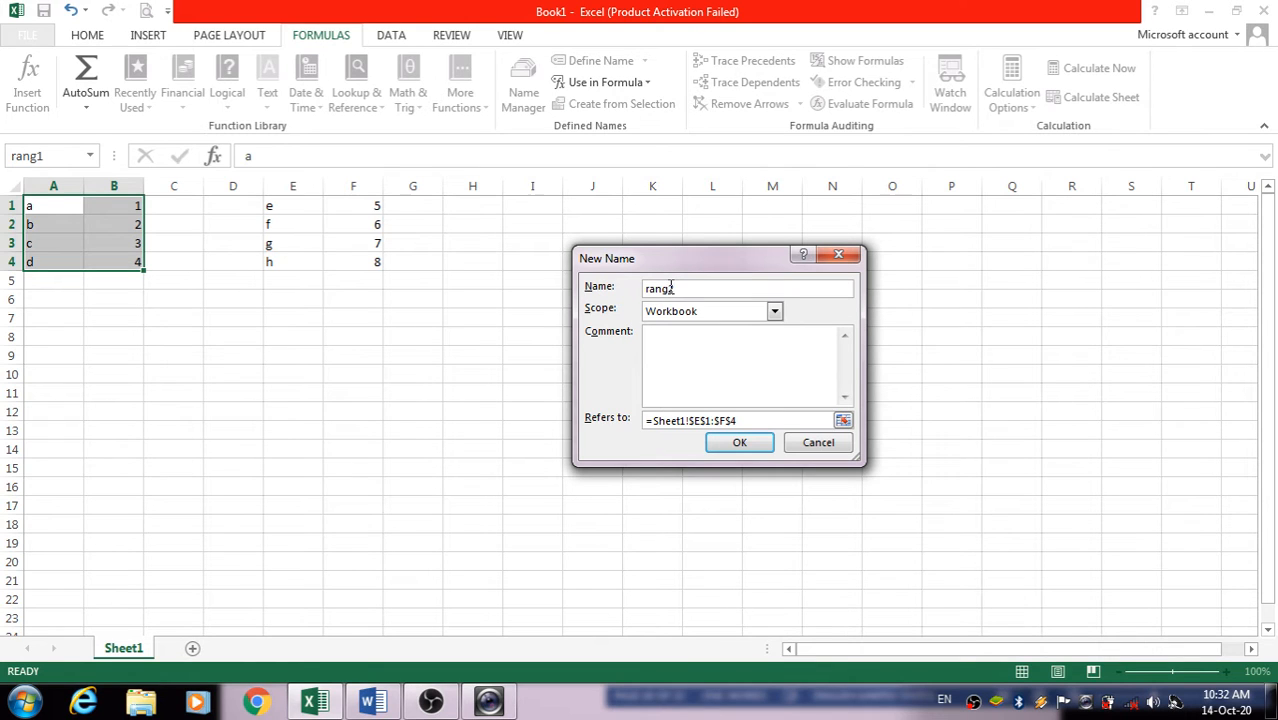
pyautogui.click(740, 443)
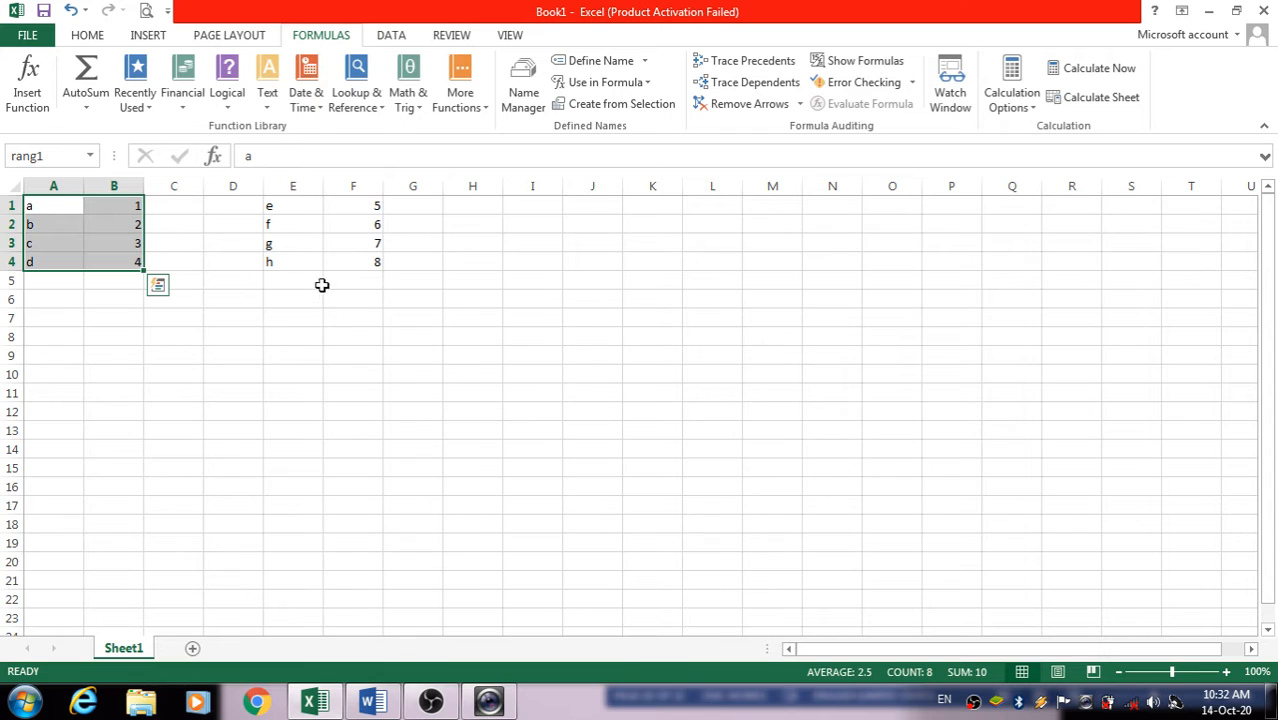
# Step: Select the ranges E1:F4 and A1:B4 in turn to check which defined name each one carries
pyautogui.moveTo(260, 205); pyautogui.dragTo(351, 263)
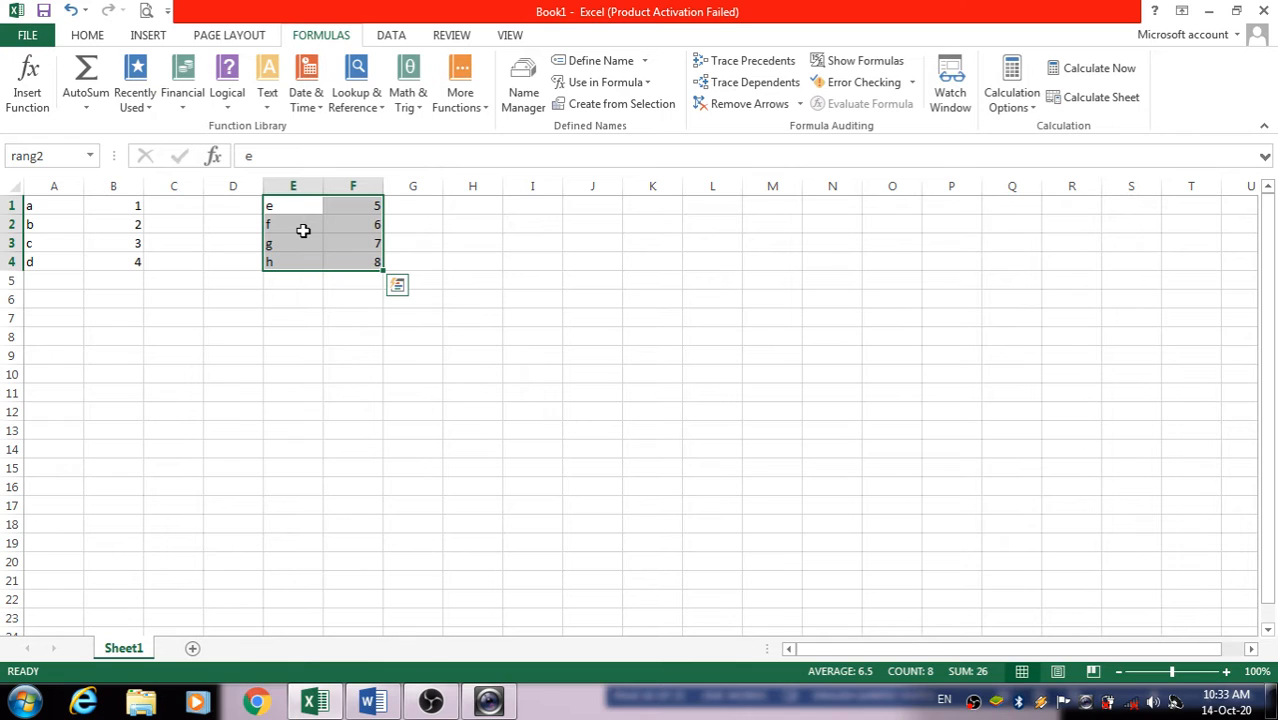
pyautogui.moveTo(34, 208); pyautogui.dragTo(118, 256)
pyautogui.click(291, 302)
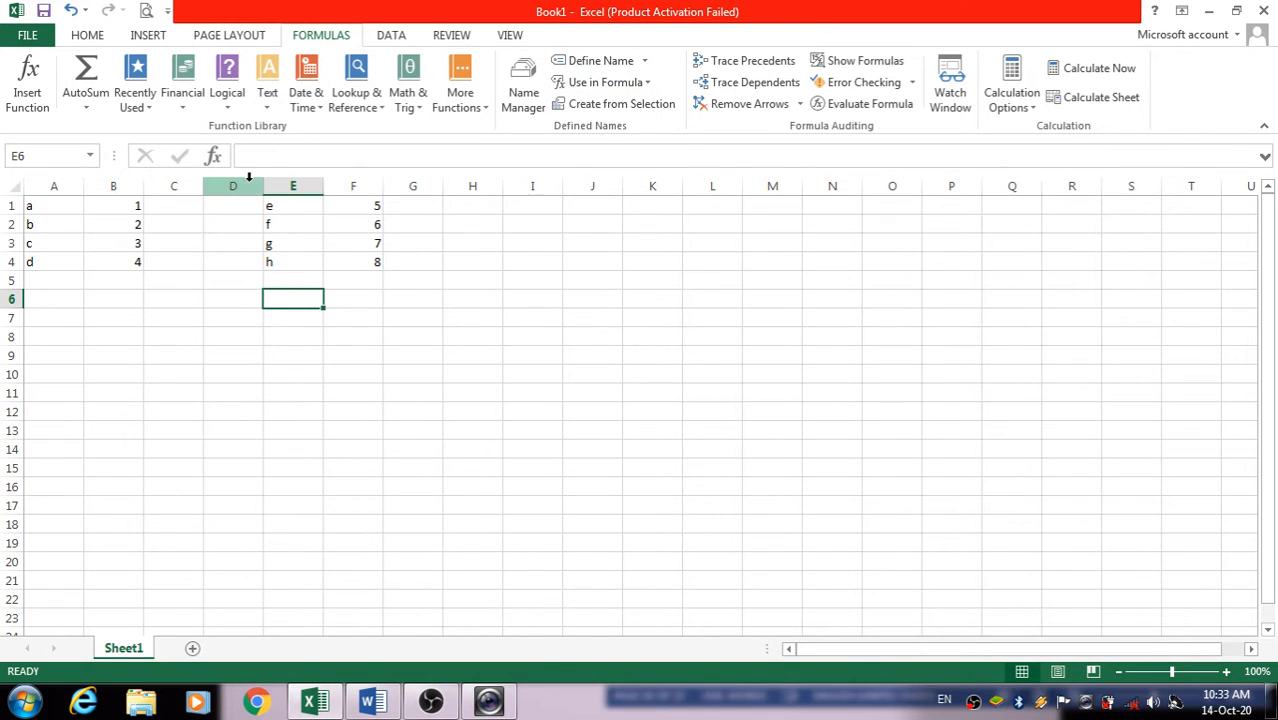
pyautogui.moveTo(40, 206); pyautogui.dragTo(120, 262)
pyautogui.moveTo(273, 206); pyautogui.dragTo(362, 262)
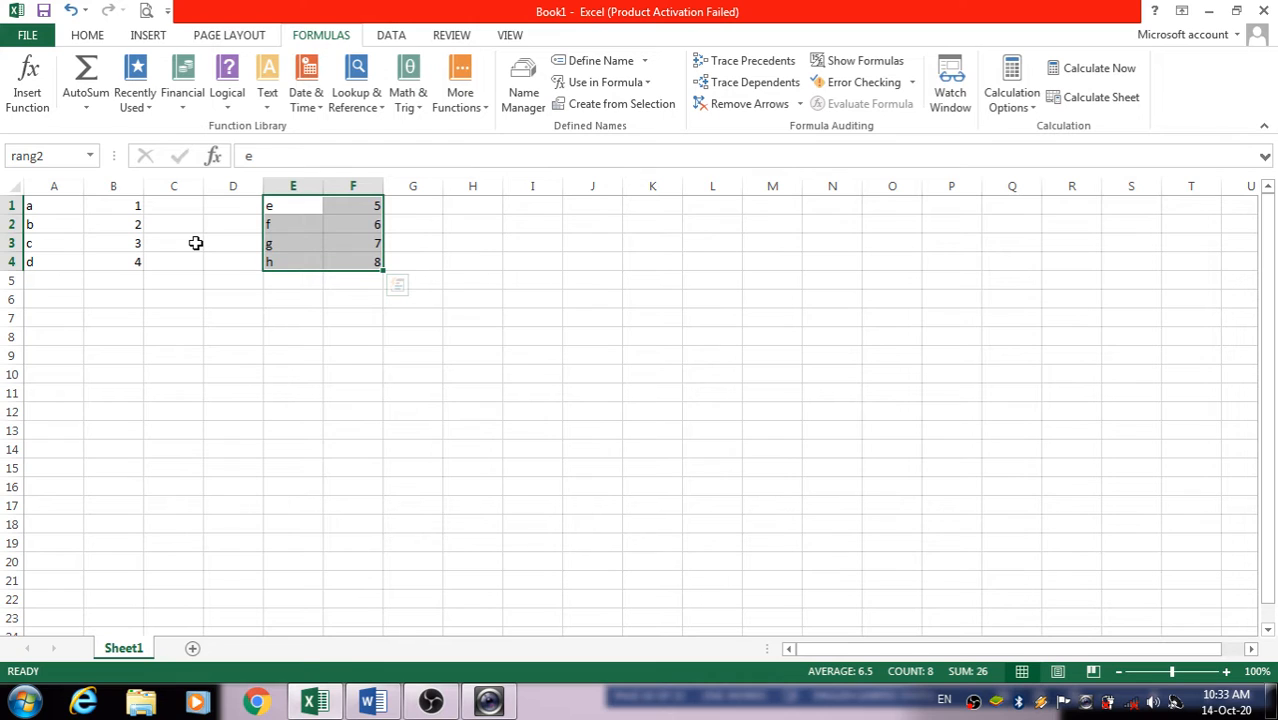
pyautogui.click(249, 357)
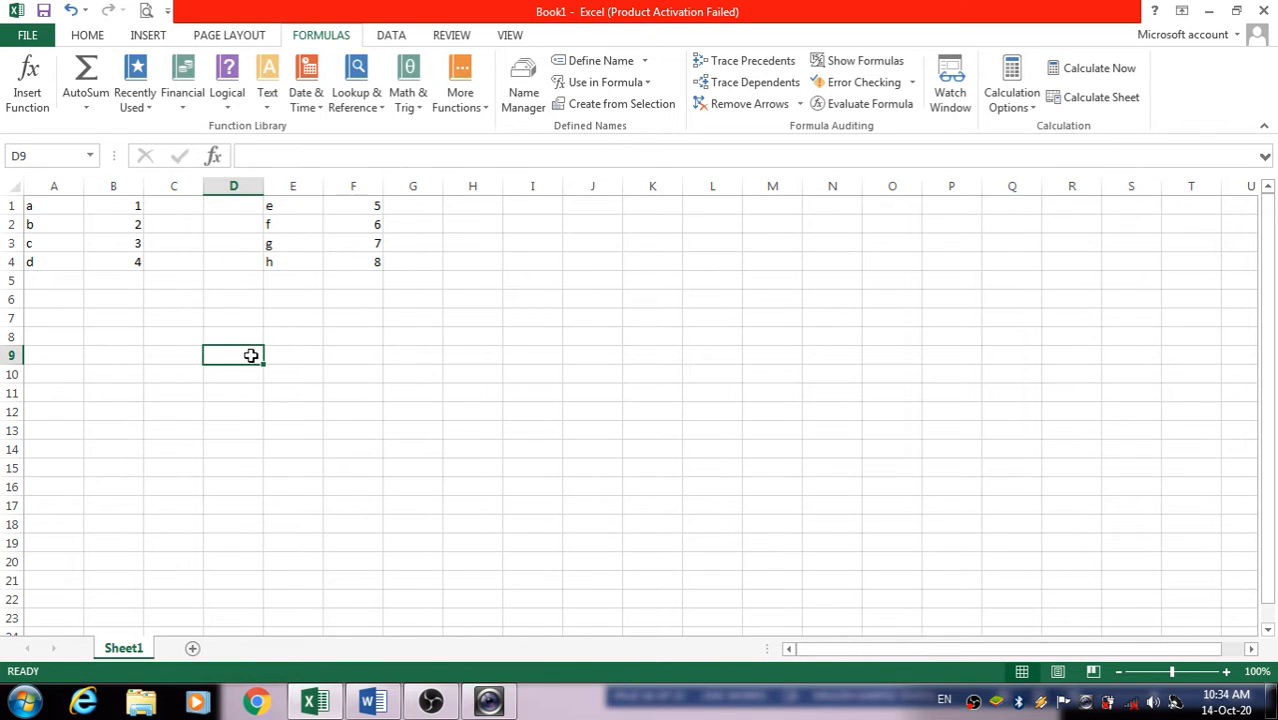
# Step: Go to the named range rang2 and to rang1 from the list of defined names, and deselect at cell E10
pyautogui.click(88, 157)
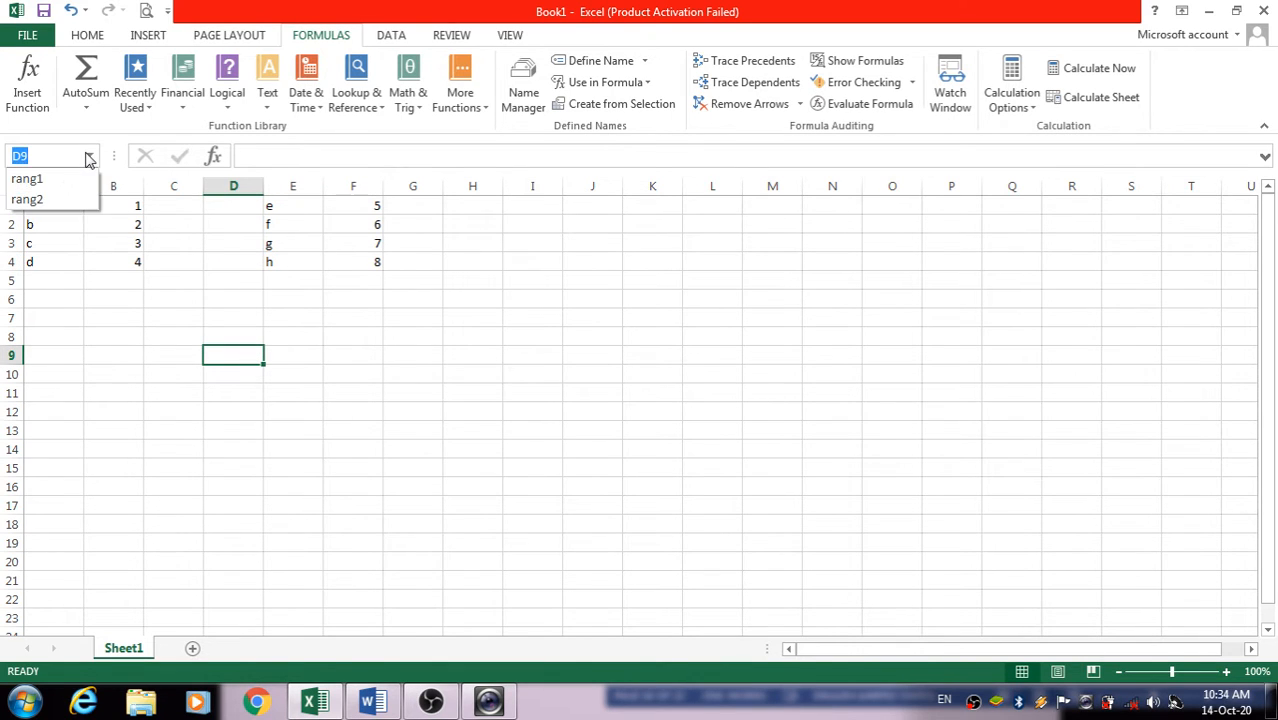
pyautogui.click(88, 157)
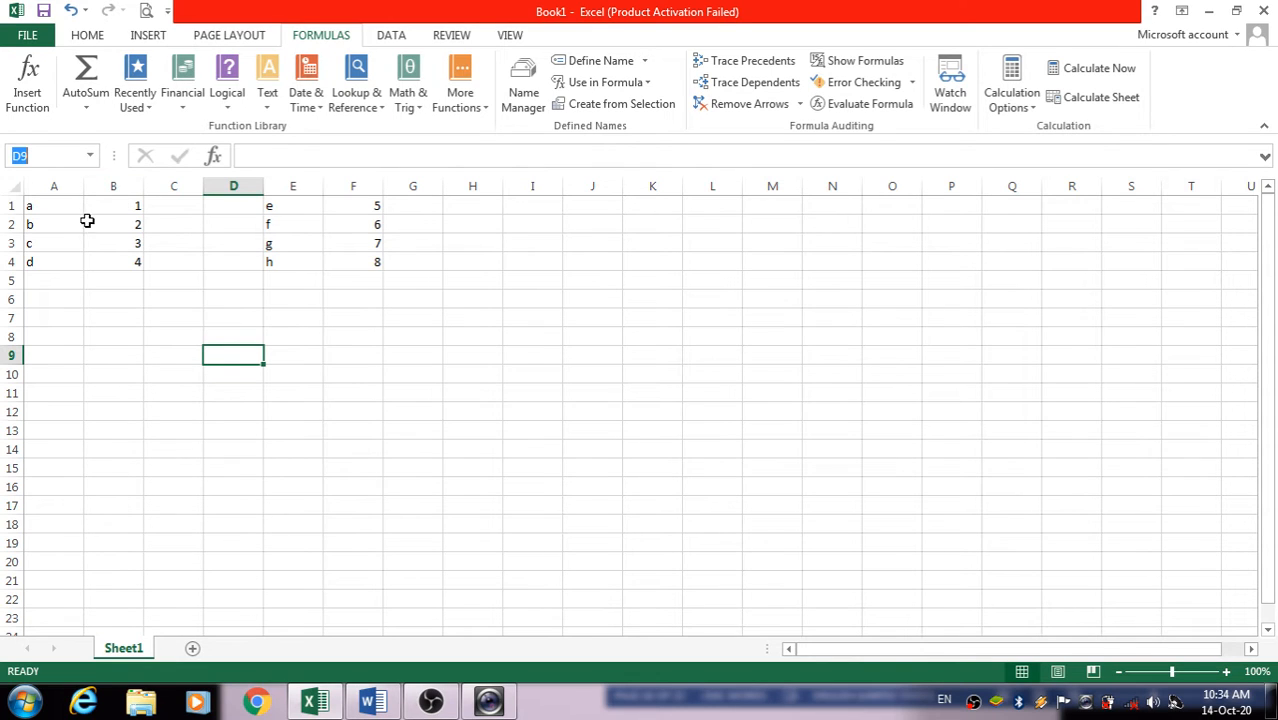
pyautogui.click(89, 157)
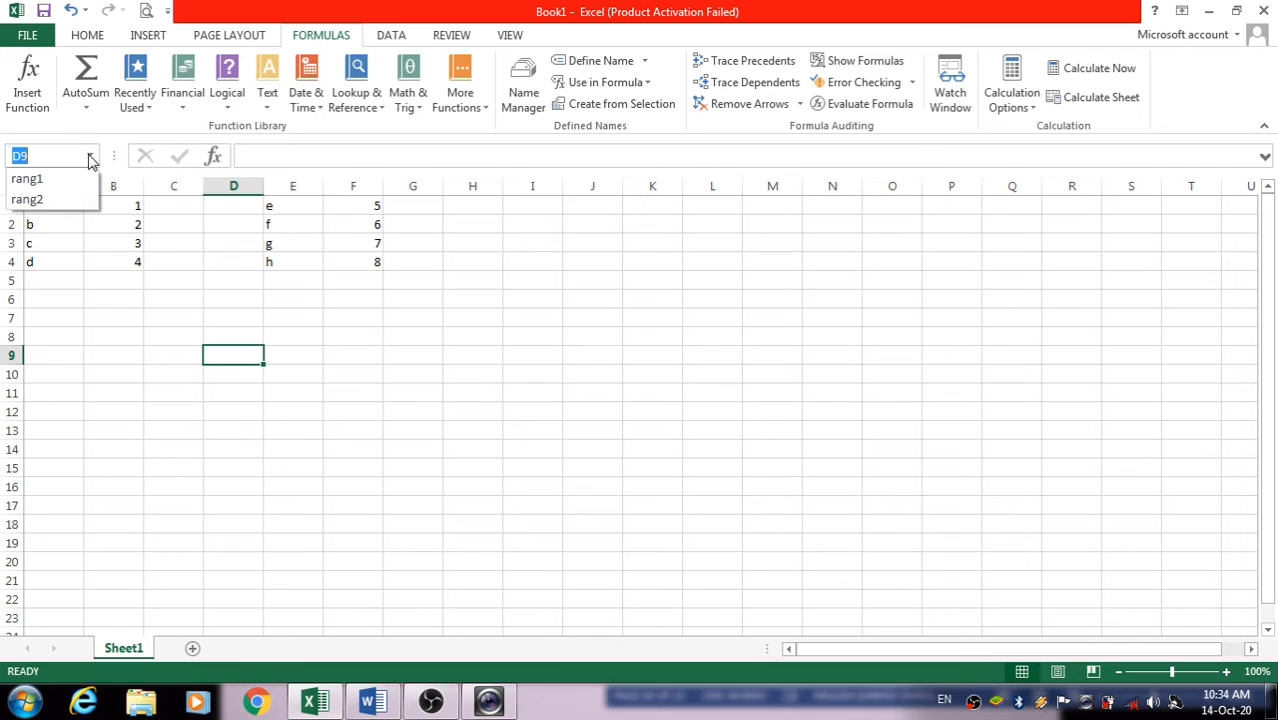
pyautogui.click(65, 203)
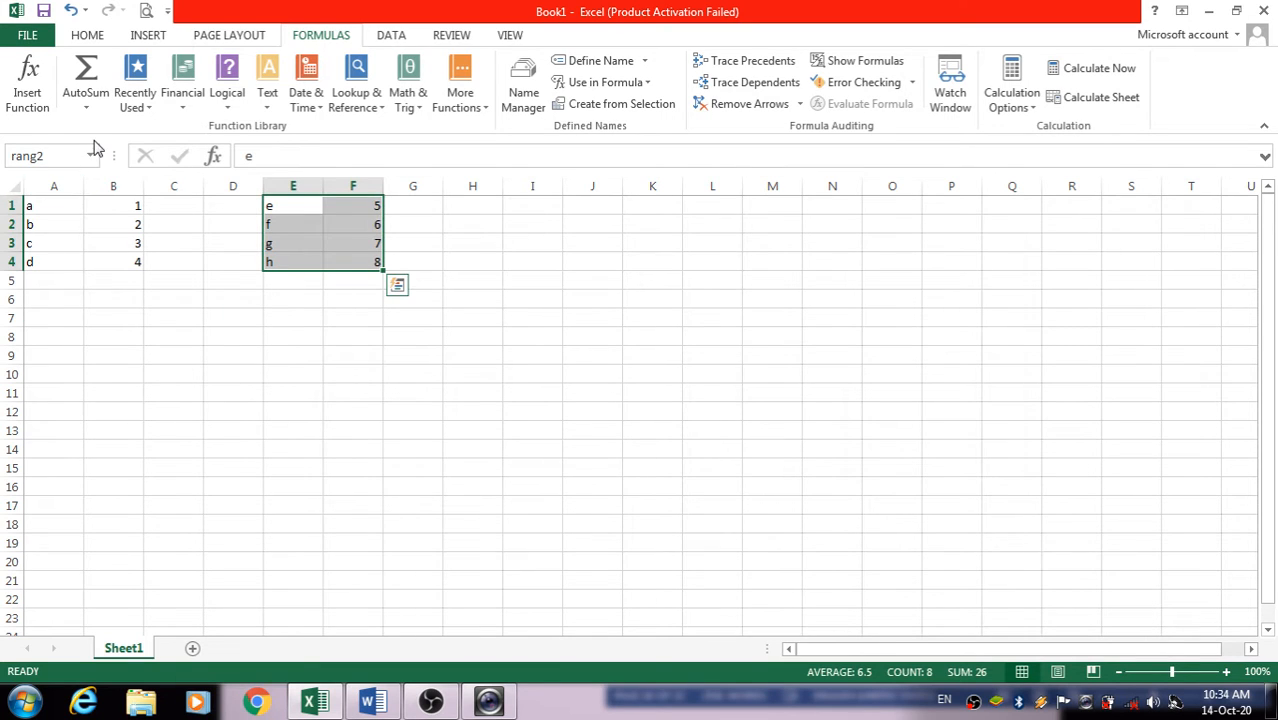
pyautogui.click(93, 157)
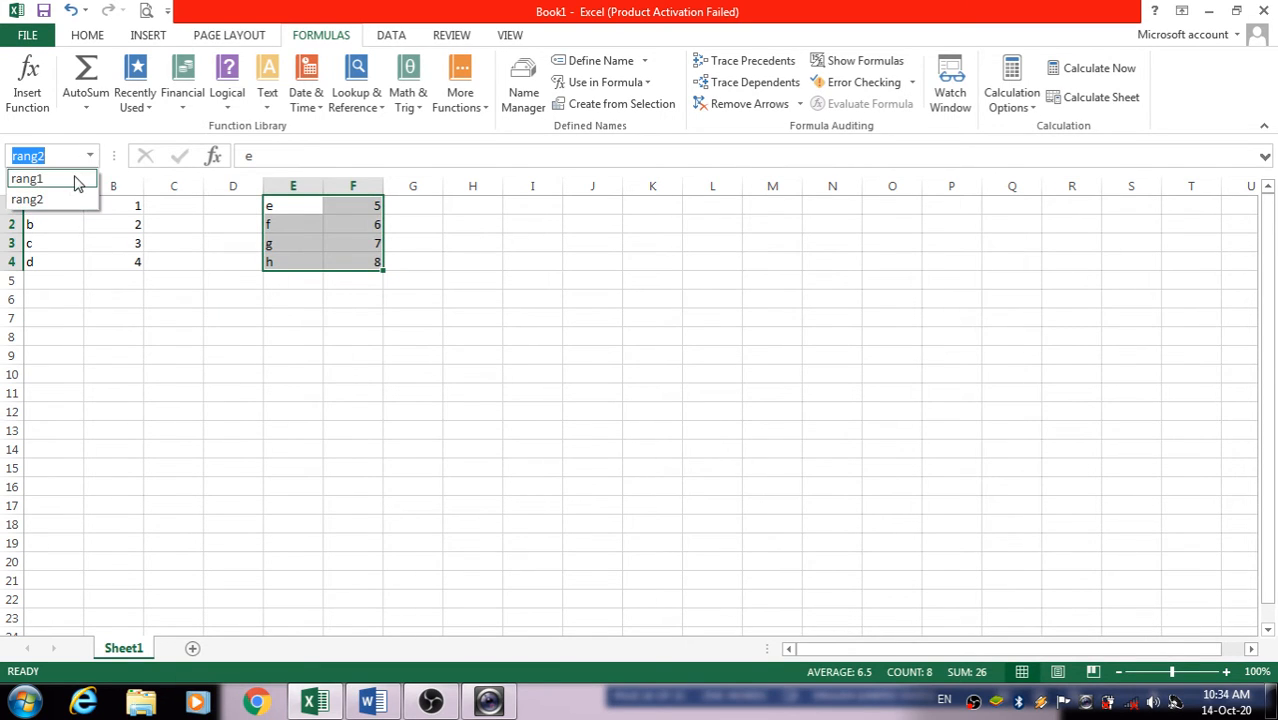
pyautogui.click(72, 178)
pyautogui.click(294, 372)
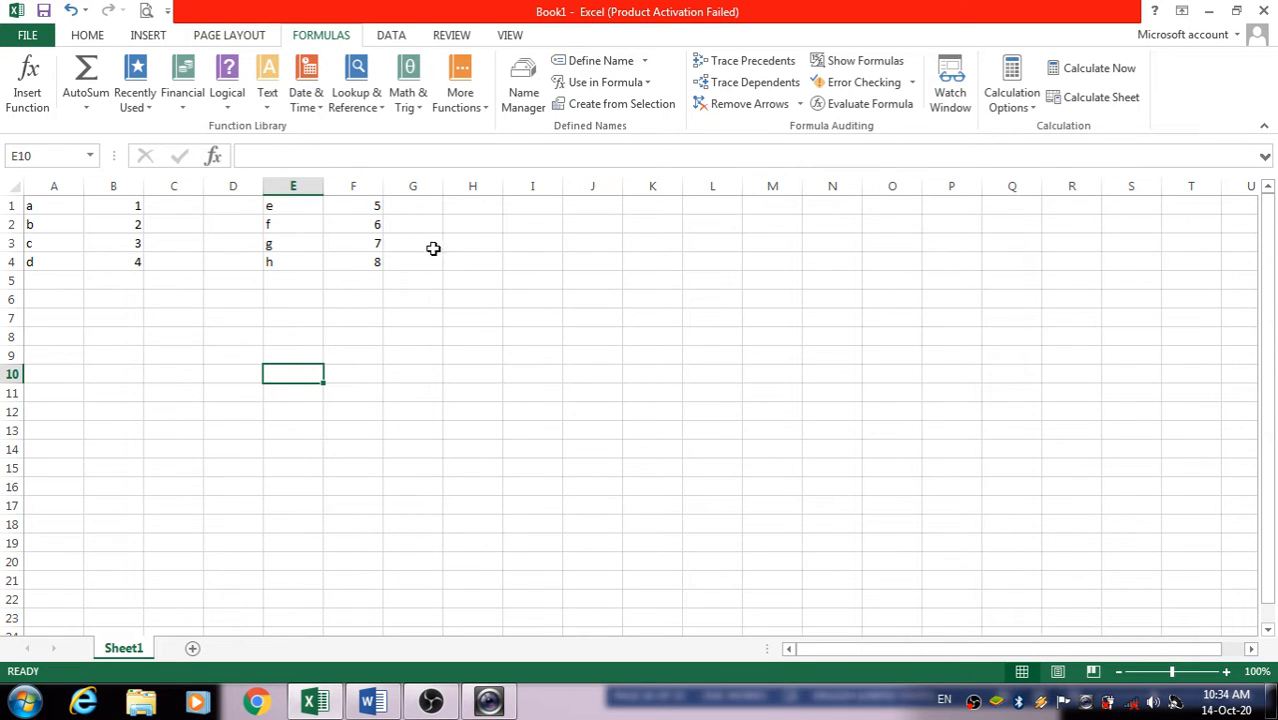
# Step: Read the Use in Formula Command description in the Word notes, and return to Excel to view the names available for formulas
pyautogui.click(383, 700)
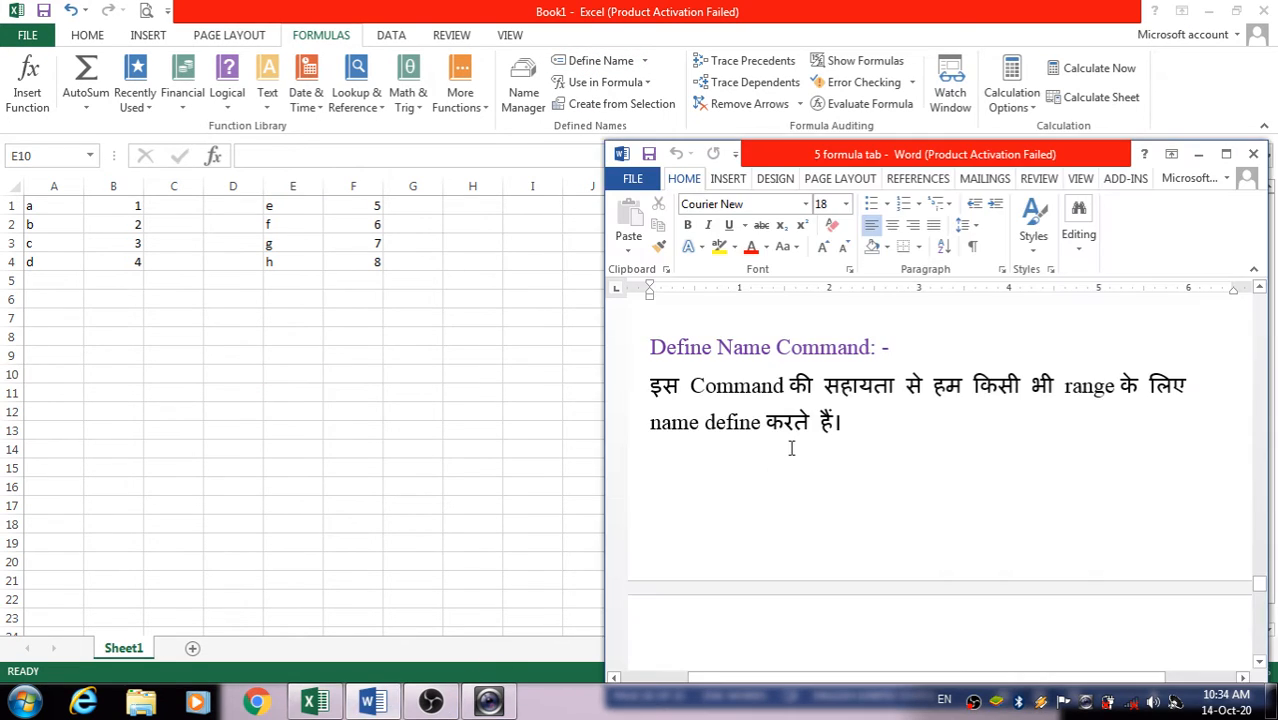
pyautogui.scroll(-8, 796, 459)
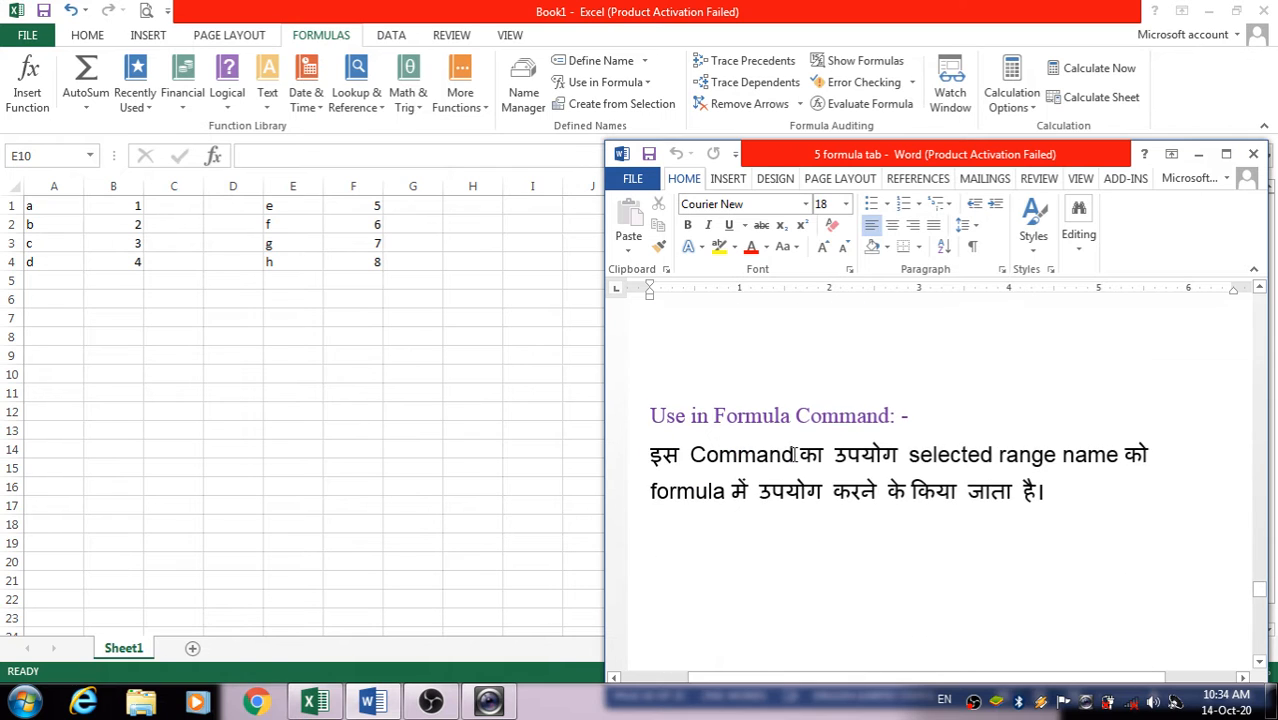
pyautogui.scroll(-1, 793, 453)
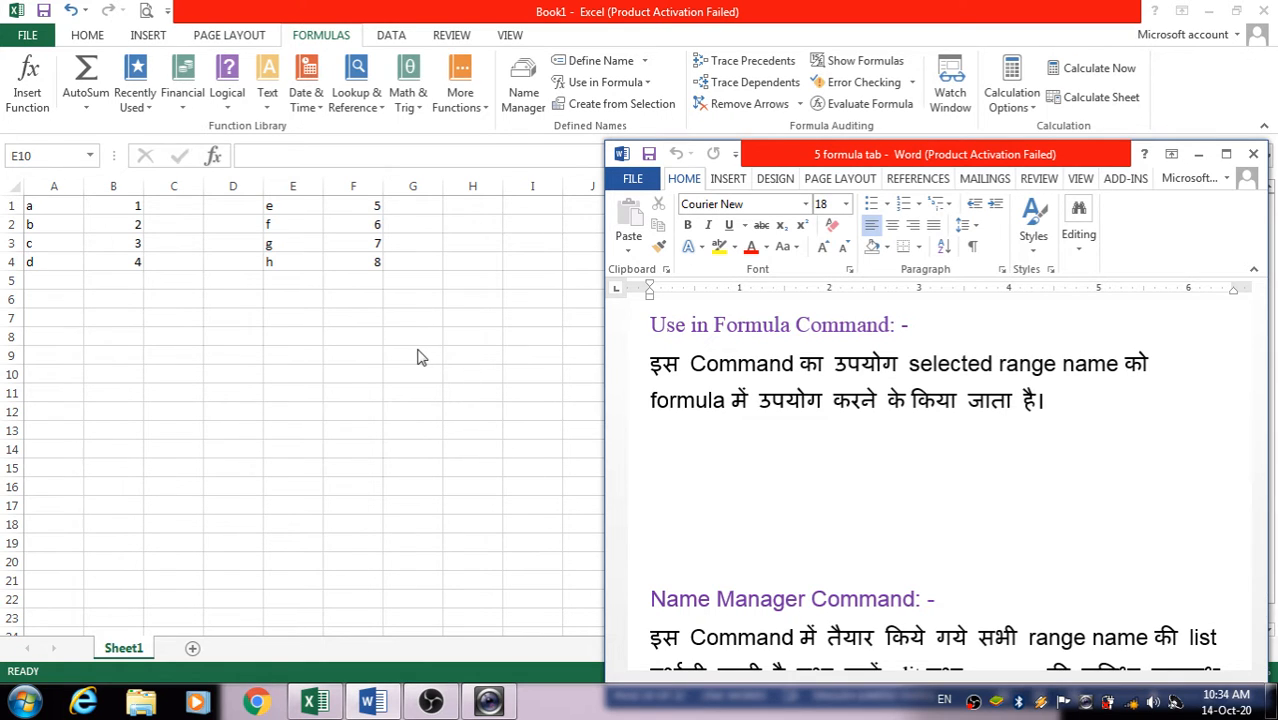
pyautogui.hotkey('alt', 'Tab')
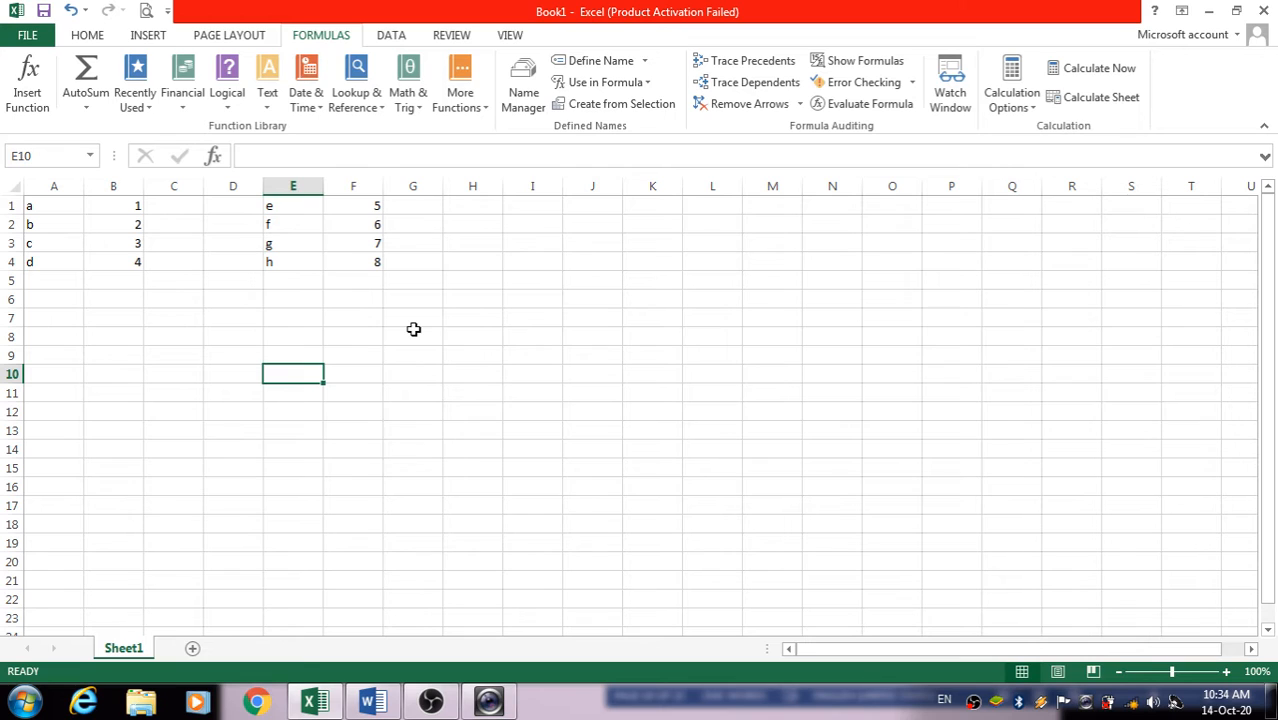
pyautogui.click(632, 85)
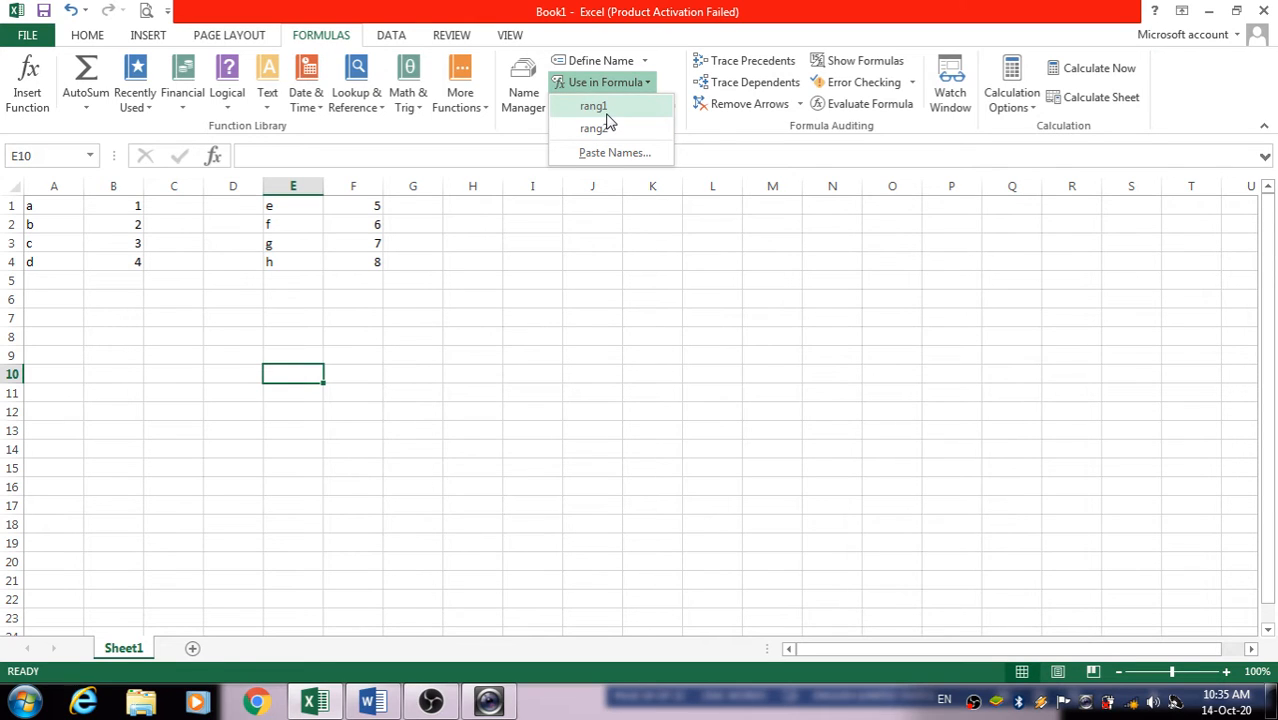
pyautogui.click(671, 315)
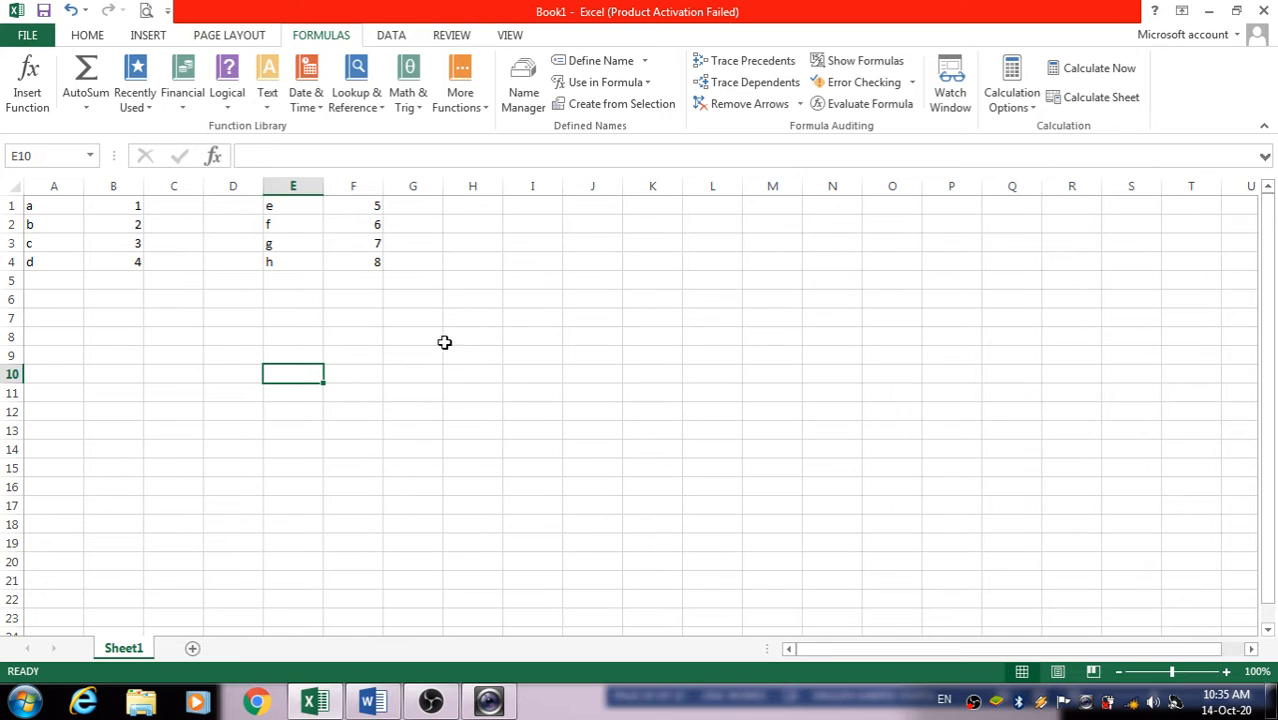
# Step: Enter a SUM formula in cell G6 that totals rang2, inserting the name with Use in Formula
pyautogui.click(406, 301)
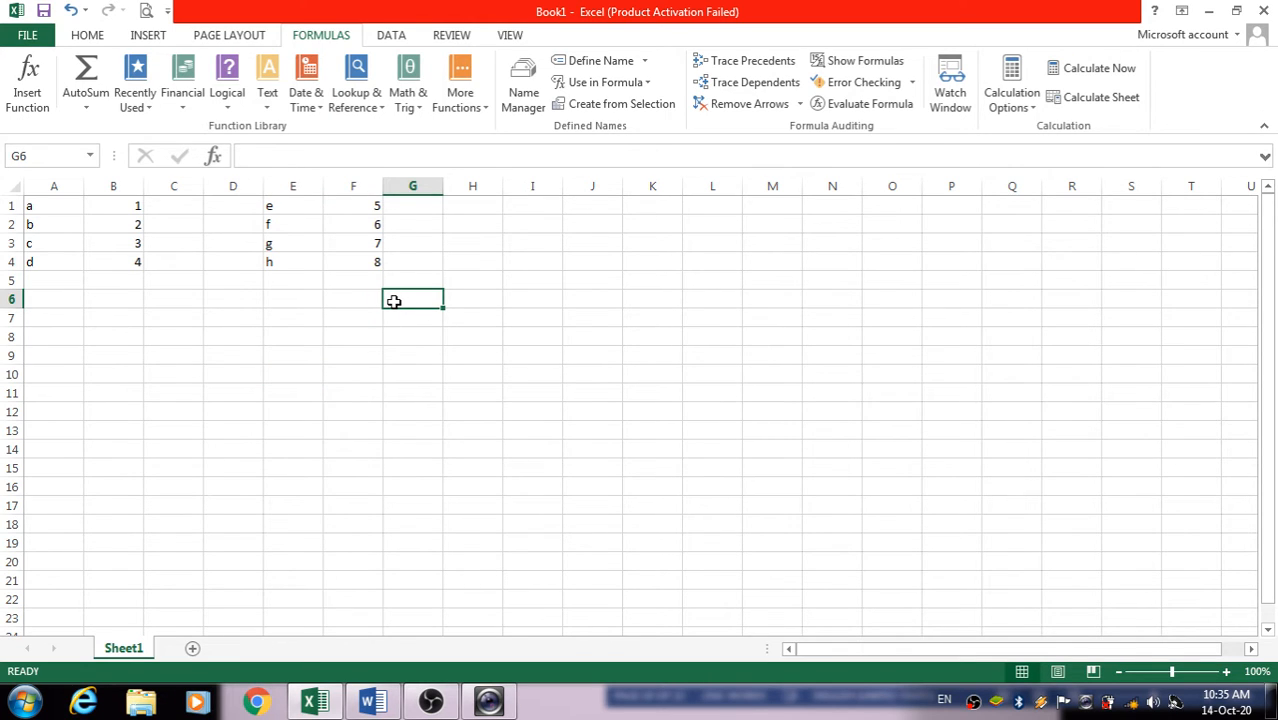
pyautogui.write('=sum')
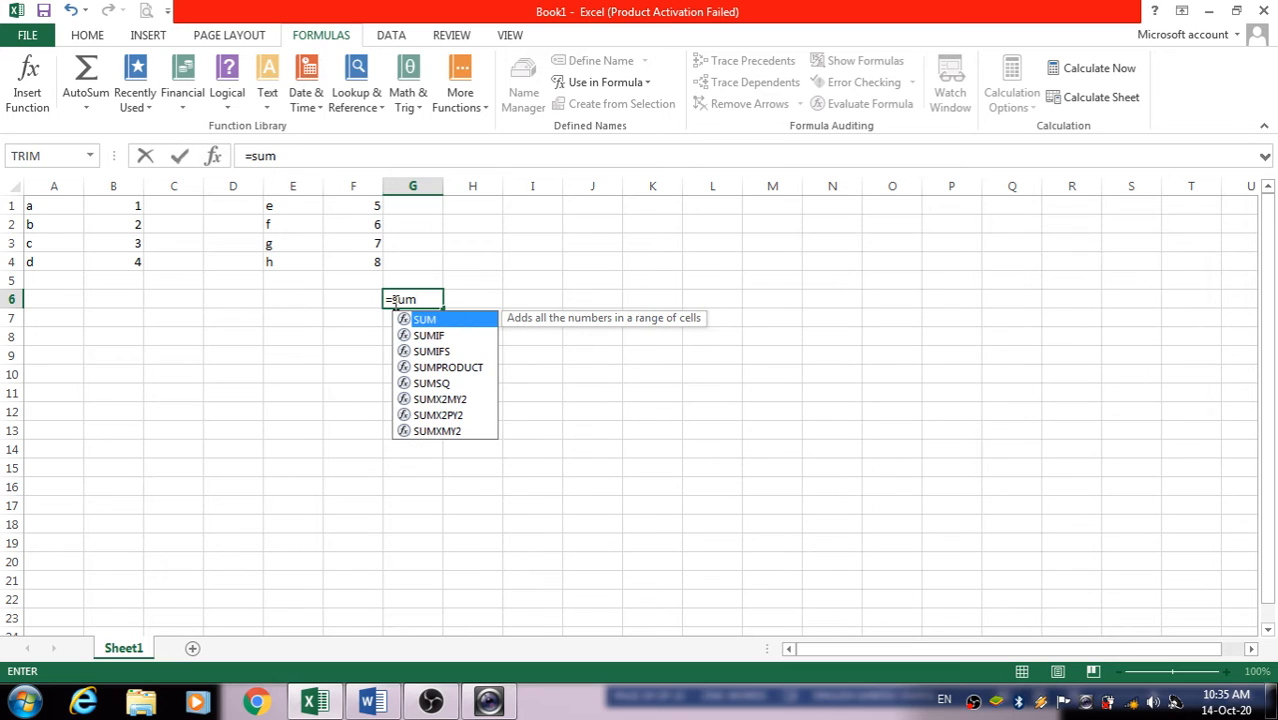
pyautogui.write('(')
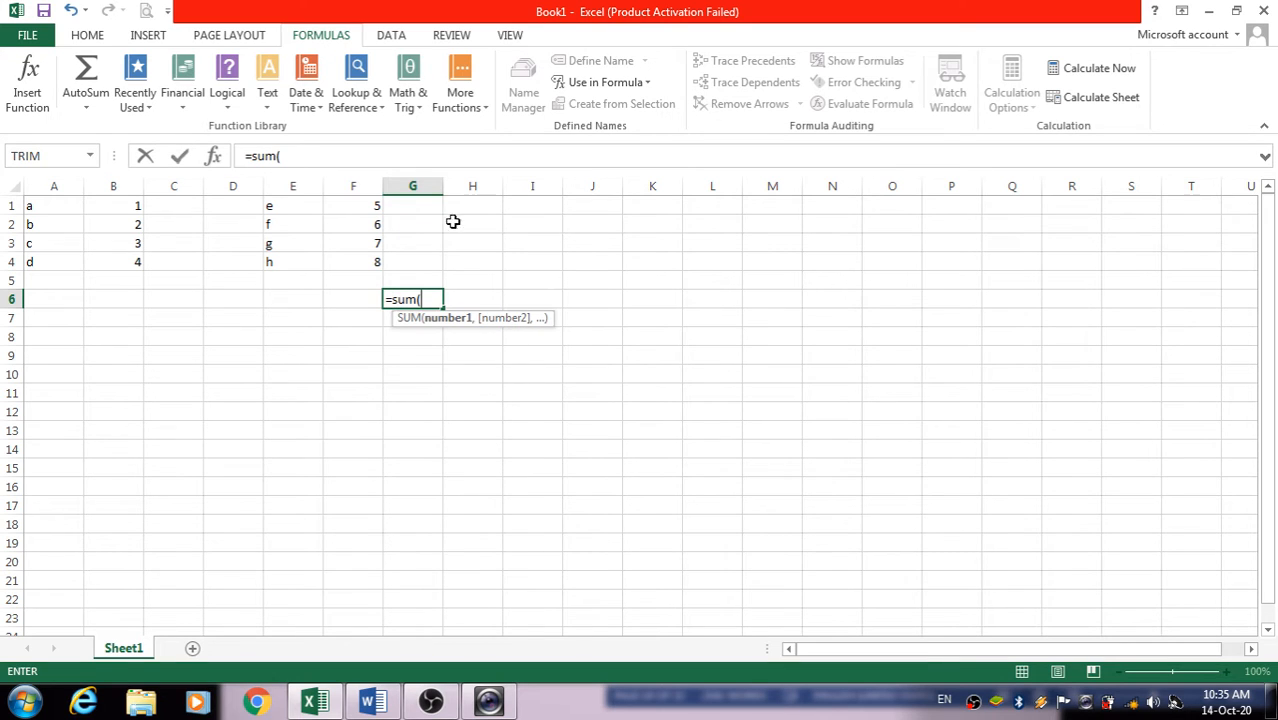
pyautogui.click(636, 85)
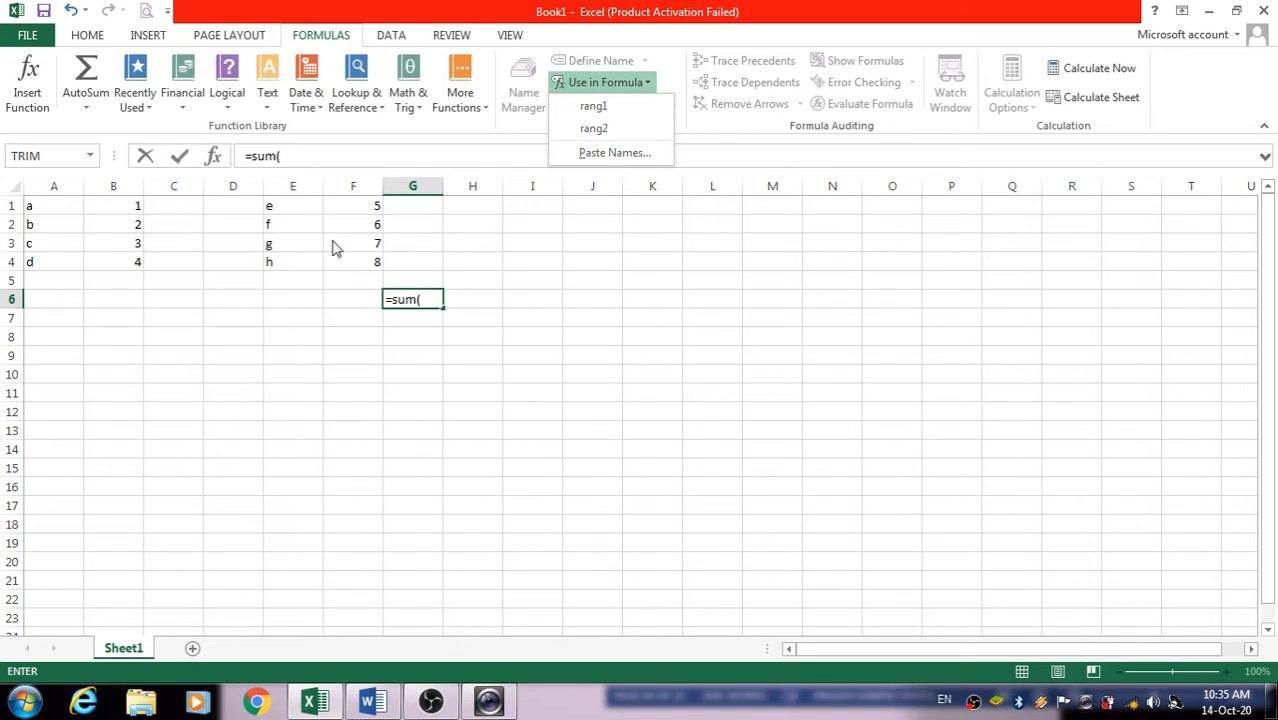
pyautogui.click(639, 130)
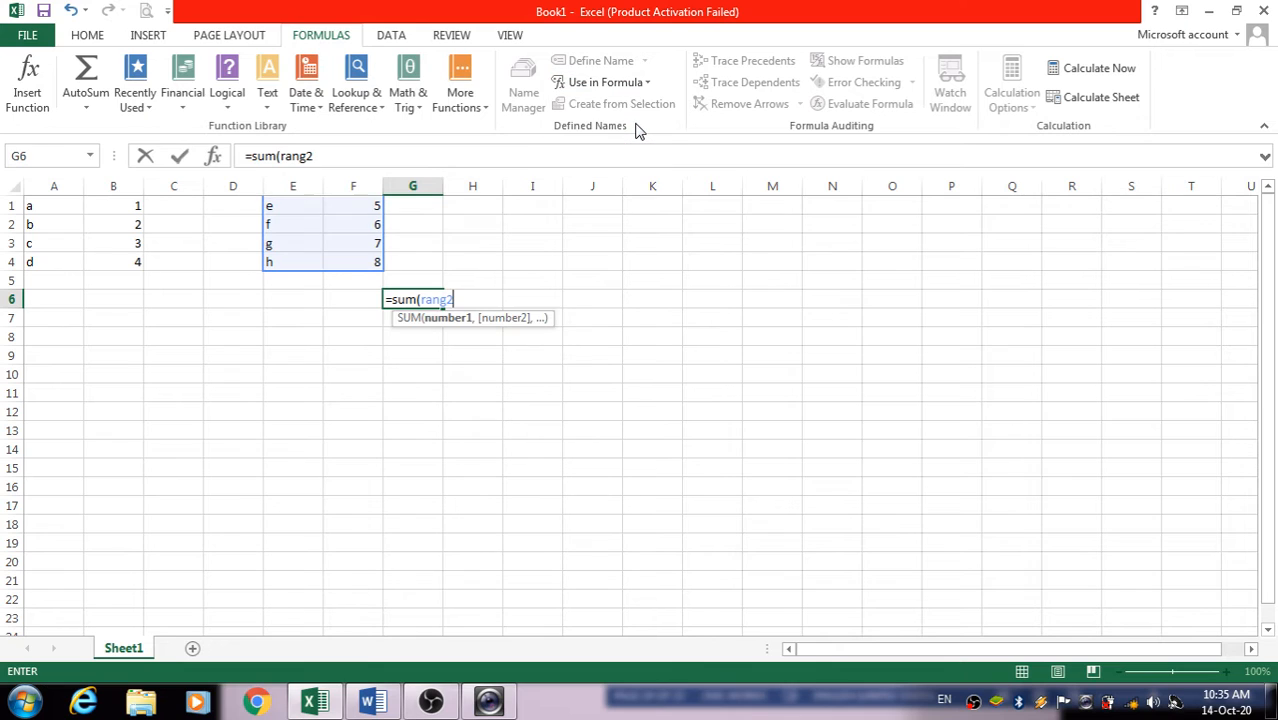
pyautogui.press('Return')
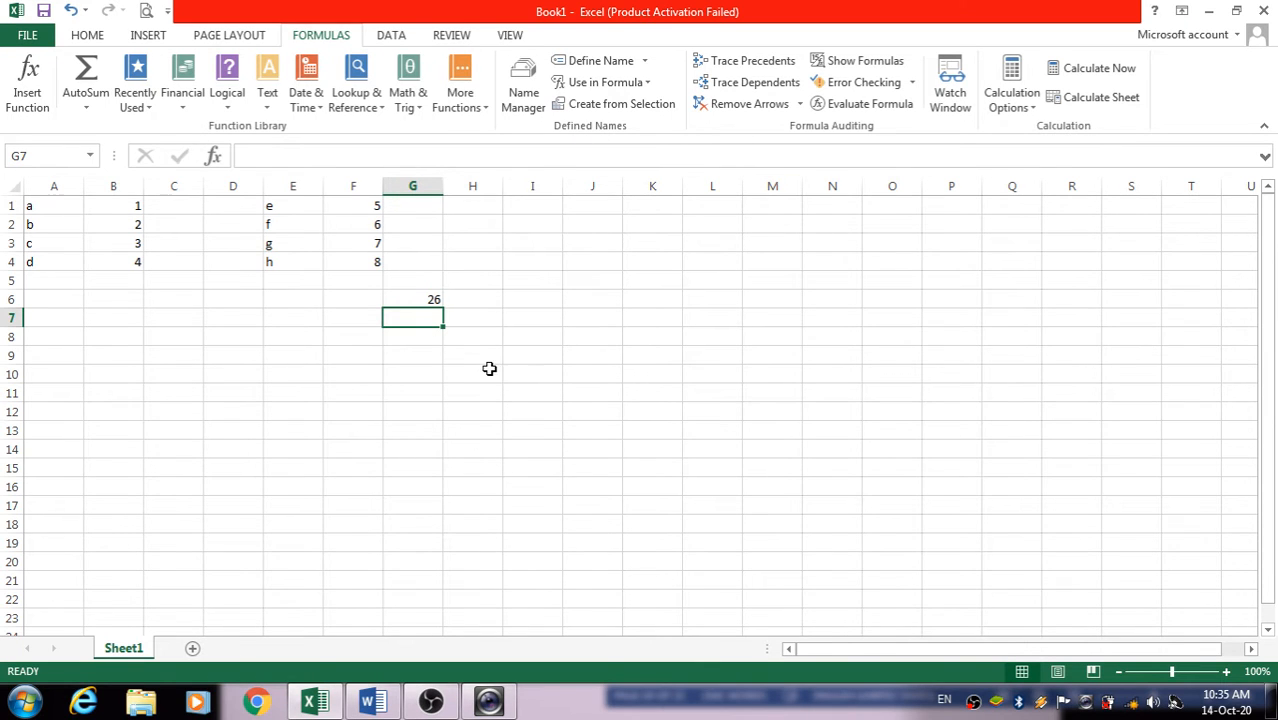
# Step: Review the two named blocks by selecting A1:B4 and E1:F4 in turn
pyautogui.scroll(-20, 495, 370)
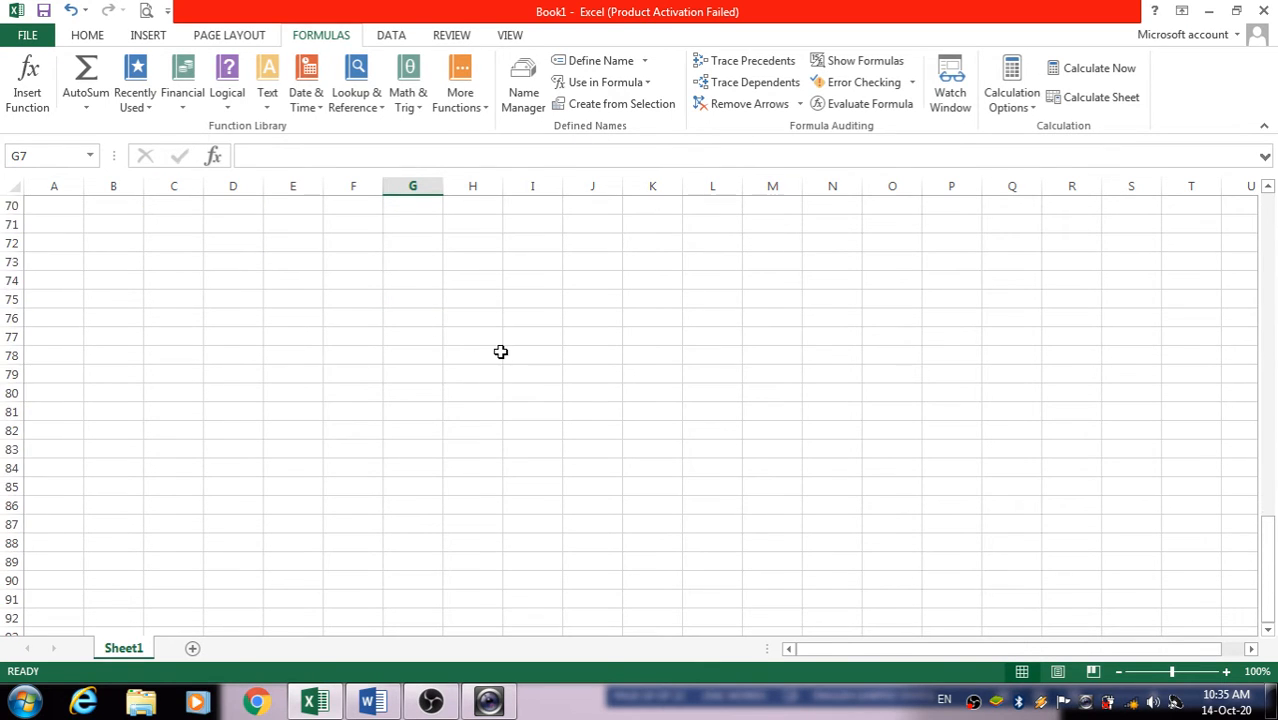
pyautogui.scroll(6, 500, 350)
pyautogui.scroll(17, 503, 343)
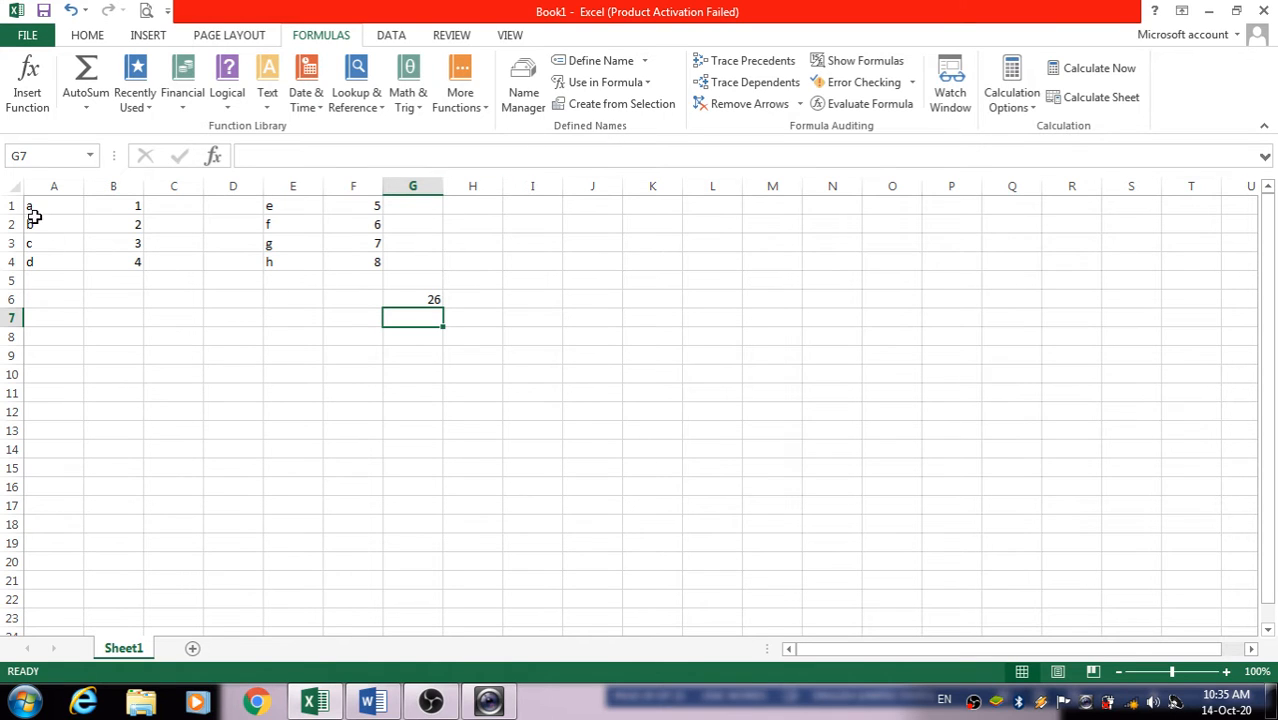
pyautogui.moveTo(31, 205); pyautogui.dragTo(111, 264)
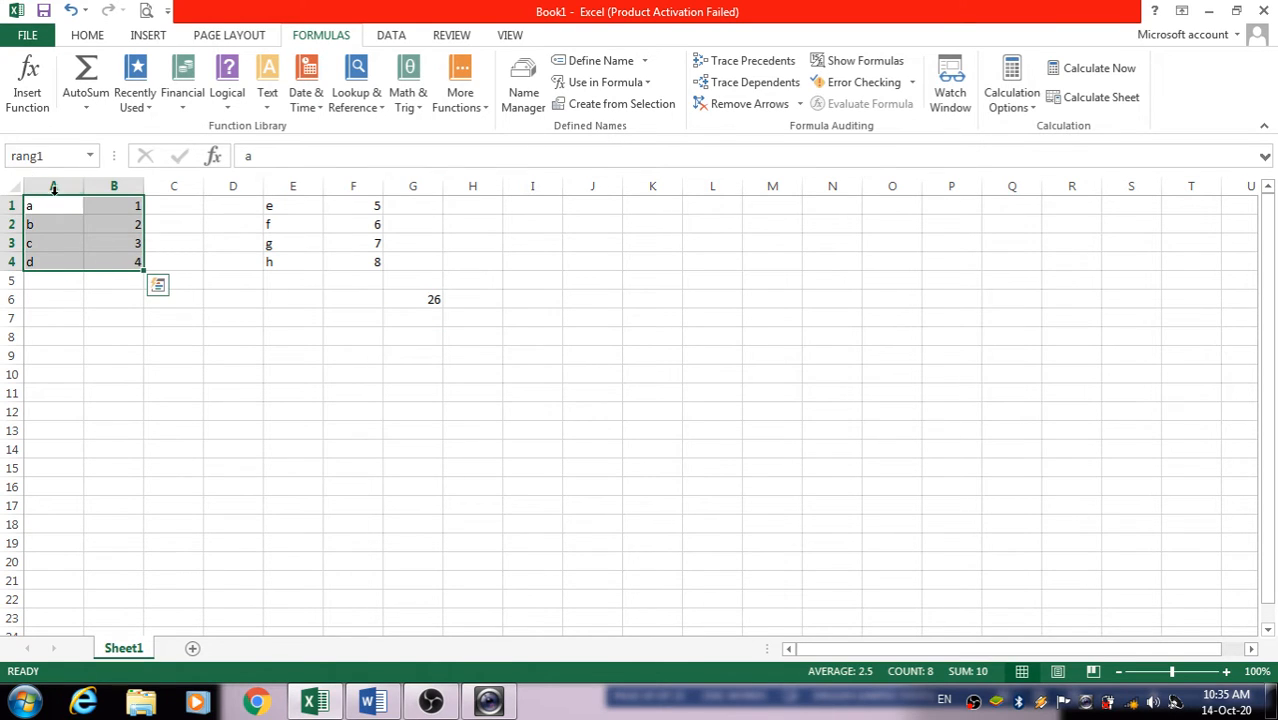
pyautogui.moveTo(278, 220); pyautogui.dragTo(375, 259)
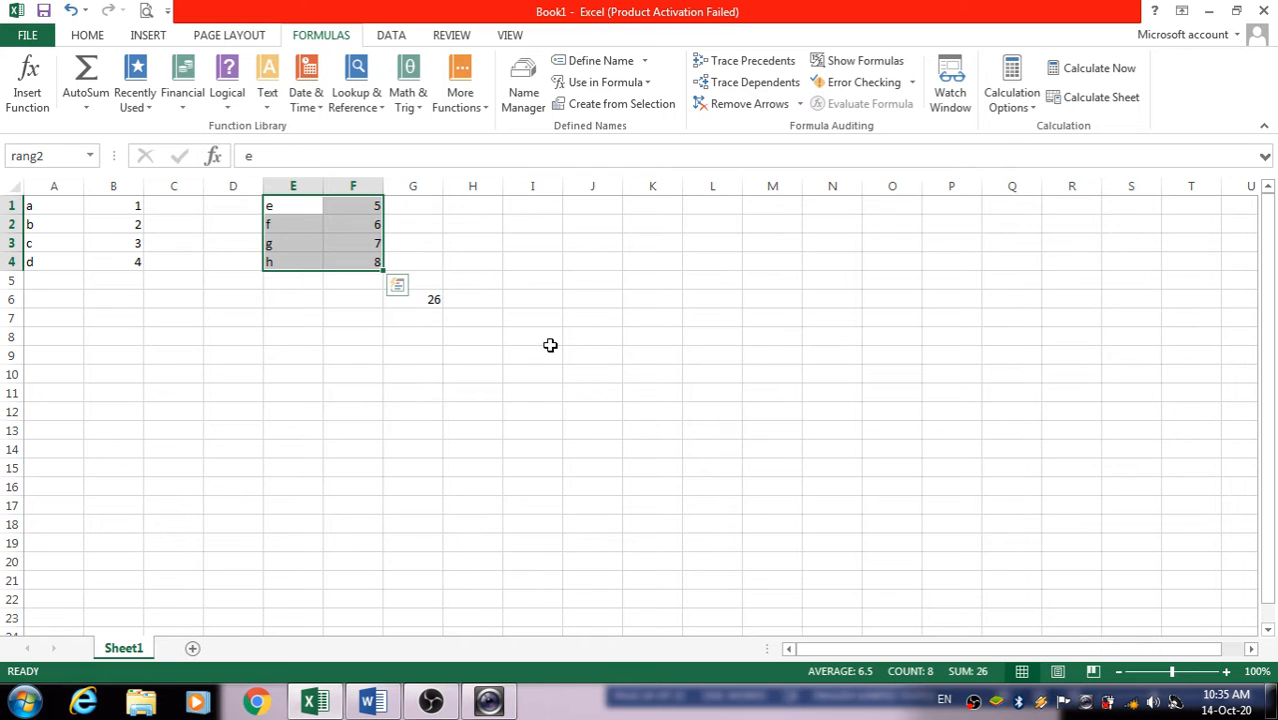
# Step: Replace the contents of cell G6 with a SUM formula of rang2, inserting the name with Use in Formula
pyautogui.click(430, 299)
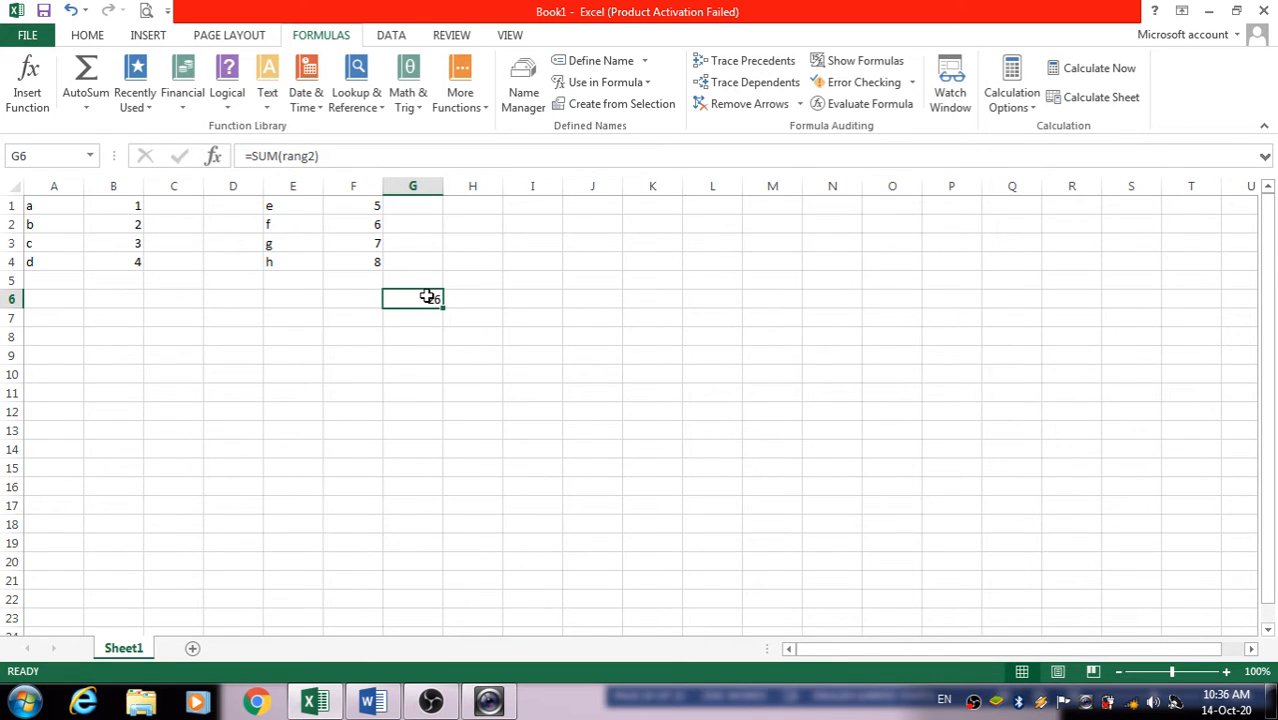
pyautogui.press('BackSpace')
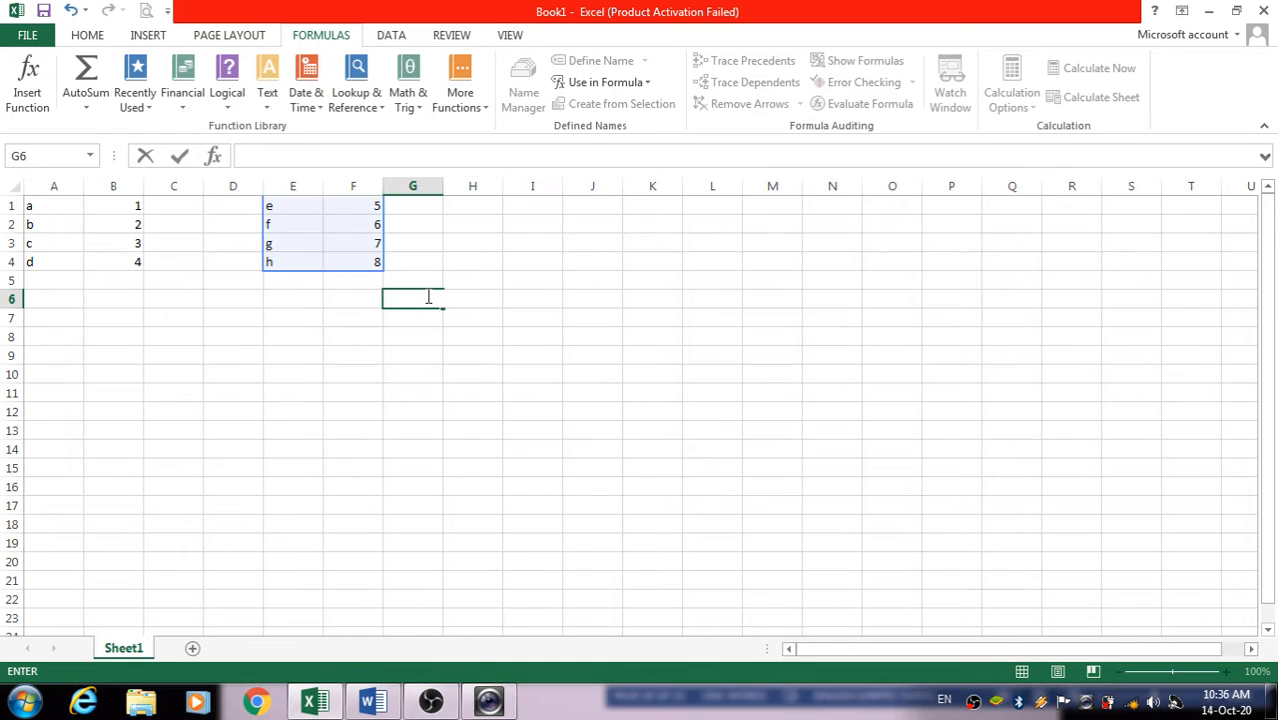
pyautogui.write('=sum')
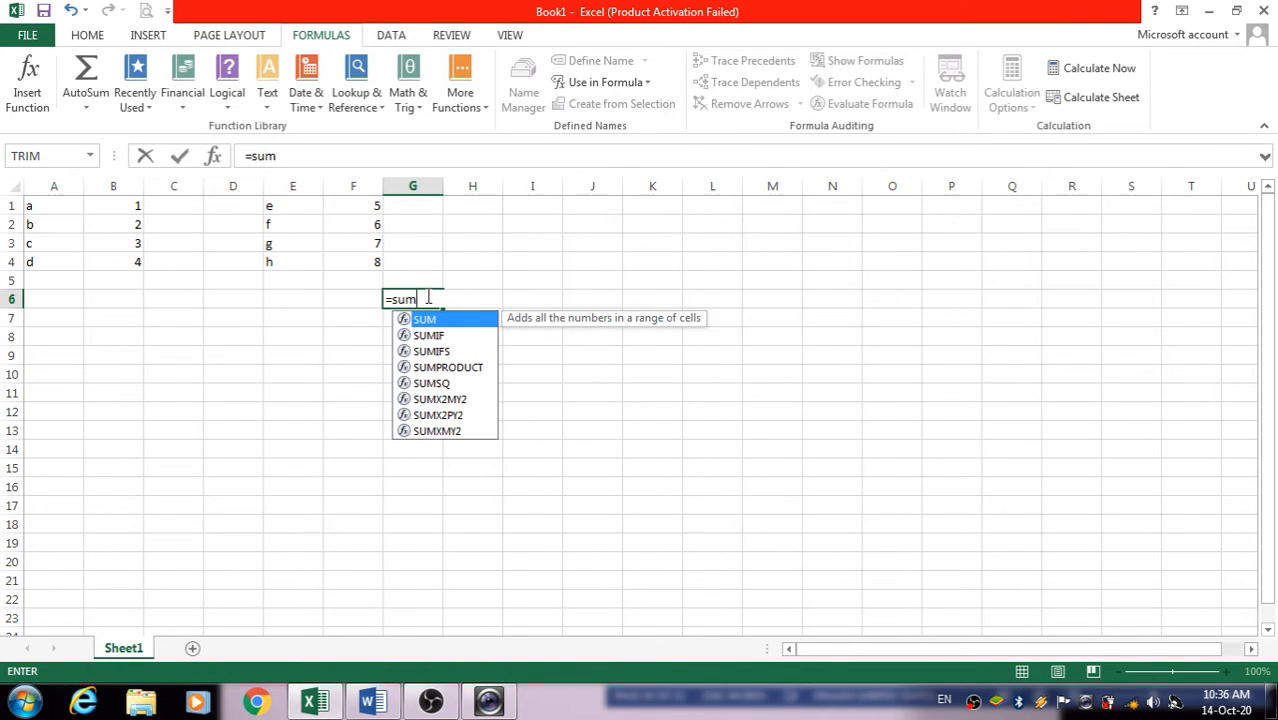
pyautogui.write('(')
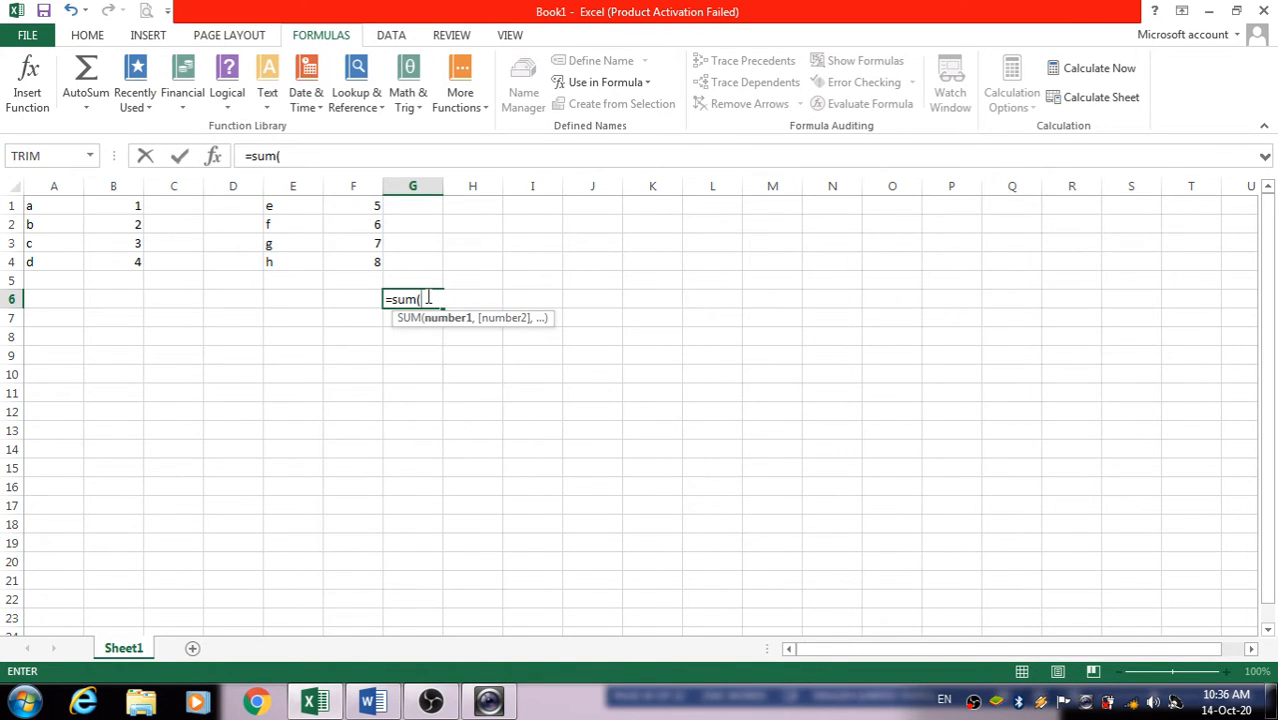
pyautogui.click(639, 84)
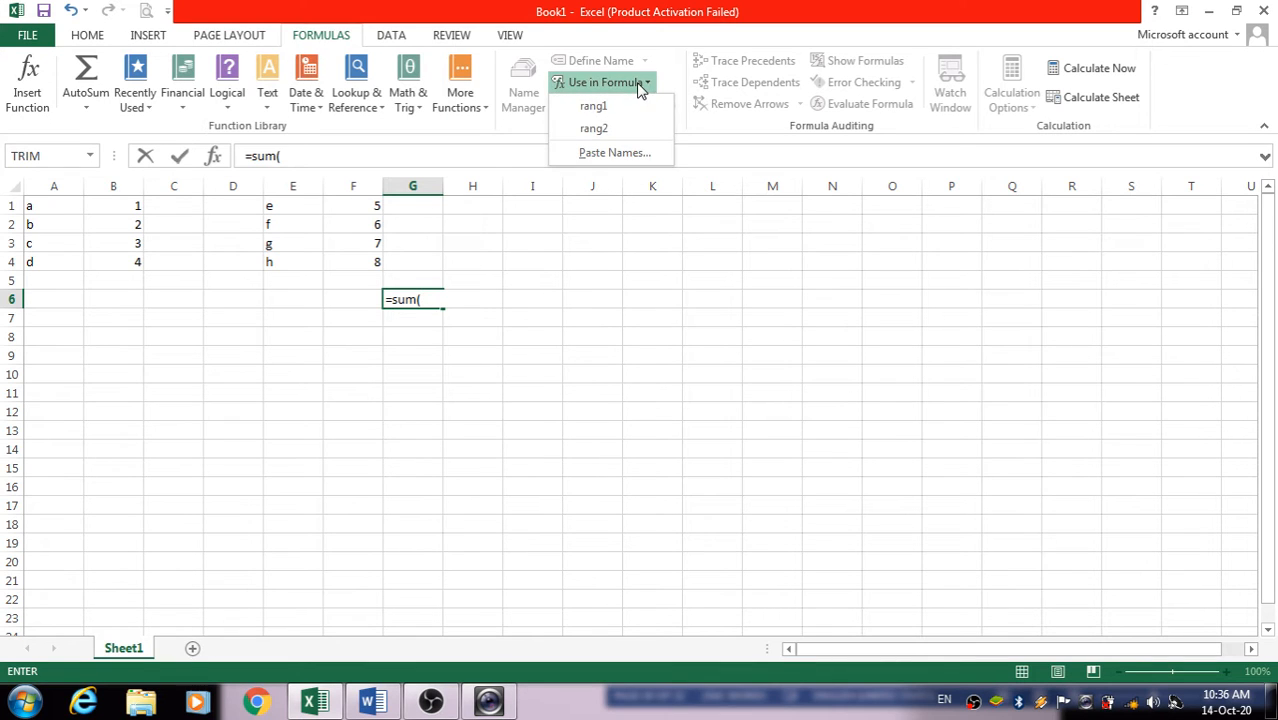
pyautogui.click(594, 129)
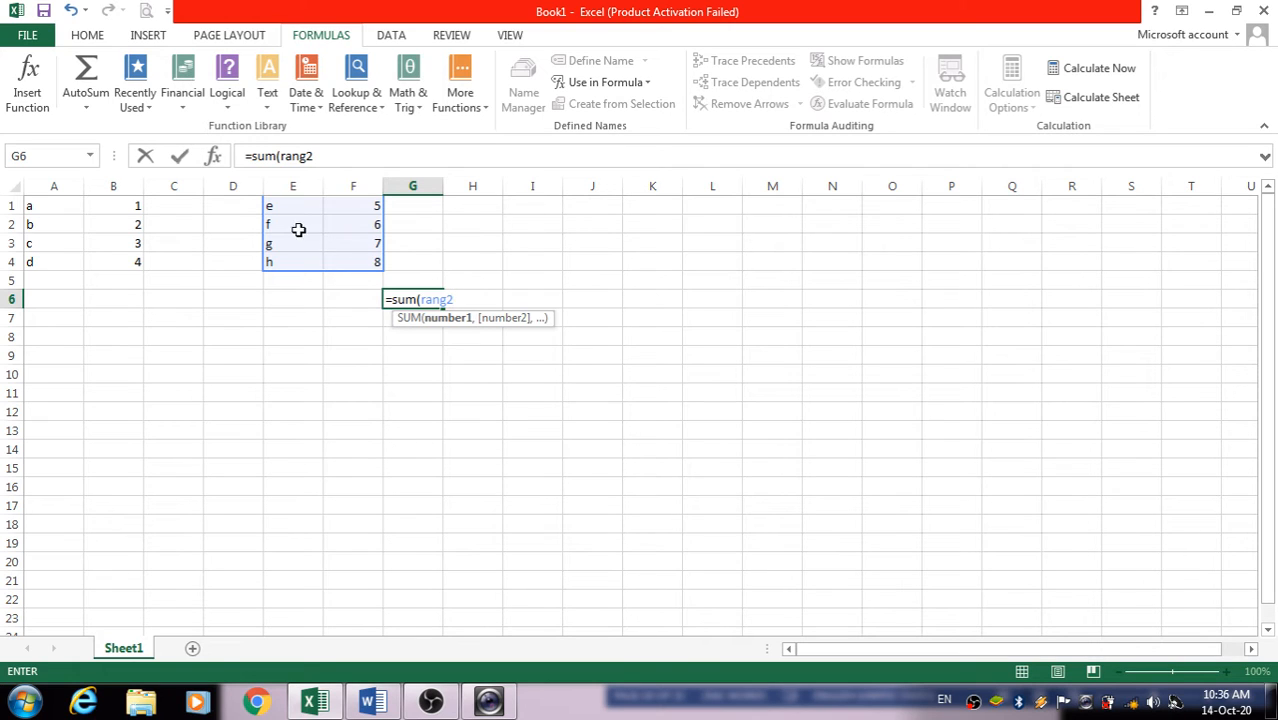
pyautogui.press('Return')
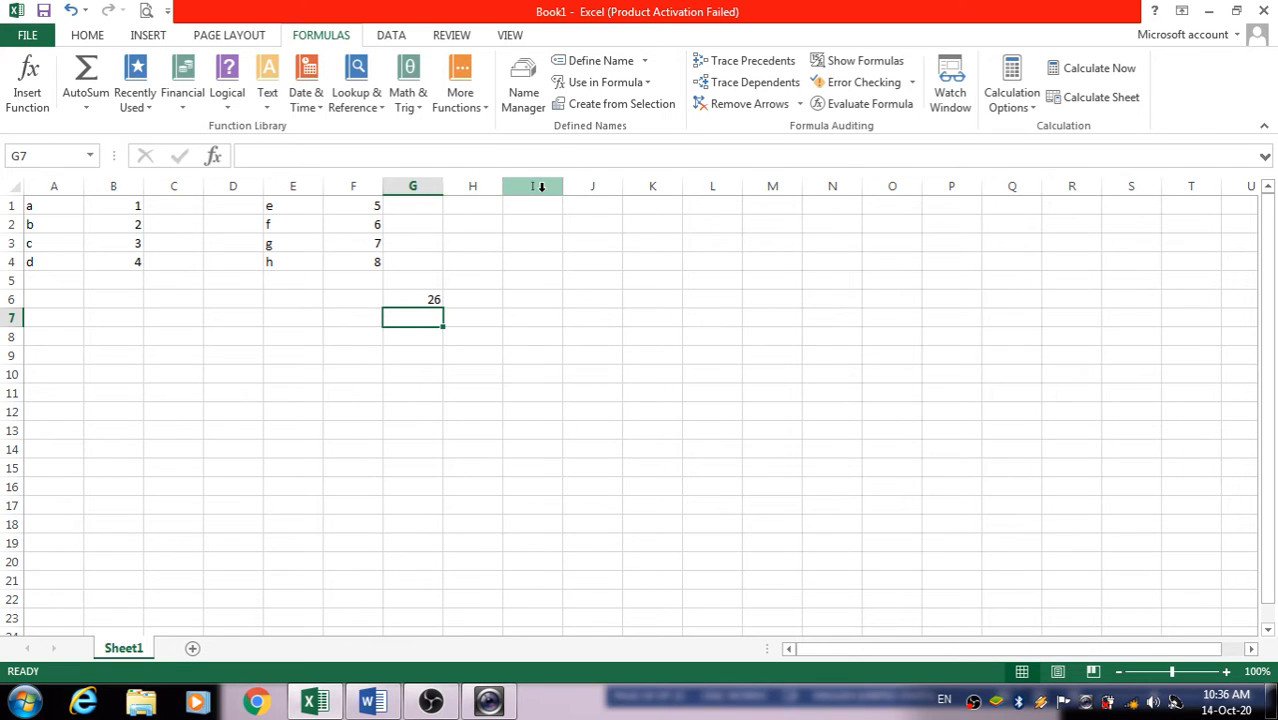
# Step: Switch to the Word notes, read the Name Manager Command description, and return to Excel
pyautogui.click(373, 704)
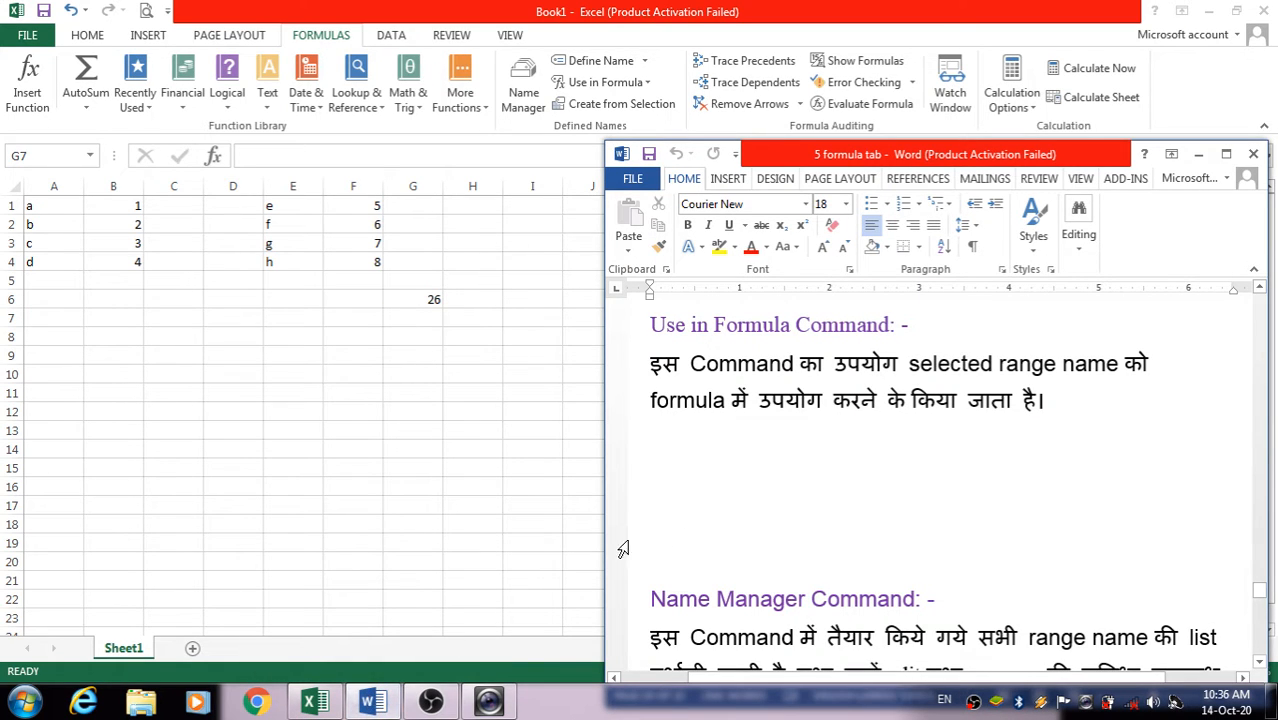
pyautogui.scroll(-2, 745, 510)
pyautogui.scroll(1, 738, 514)
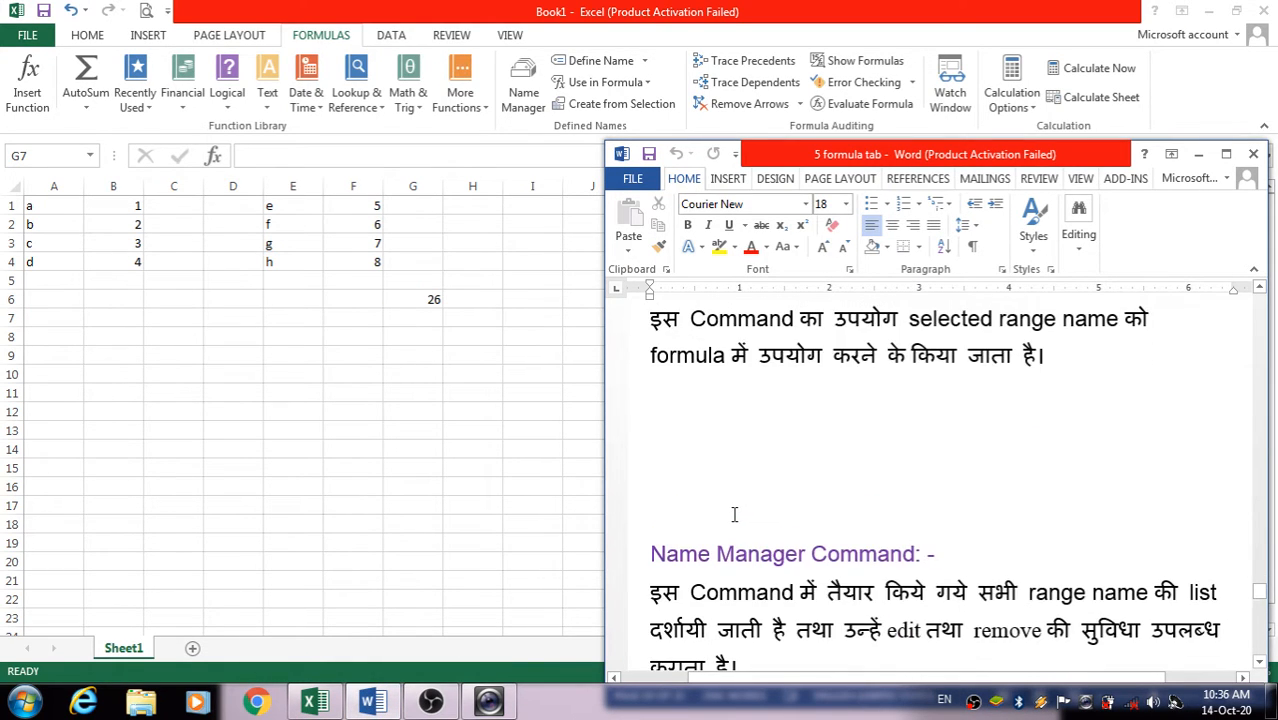
pyautogui.scroll(-4, 733, 514)
pyautogui.scroll(-1, 725, 507)
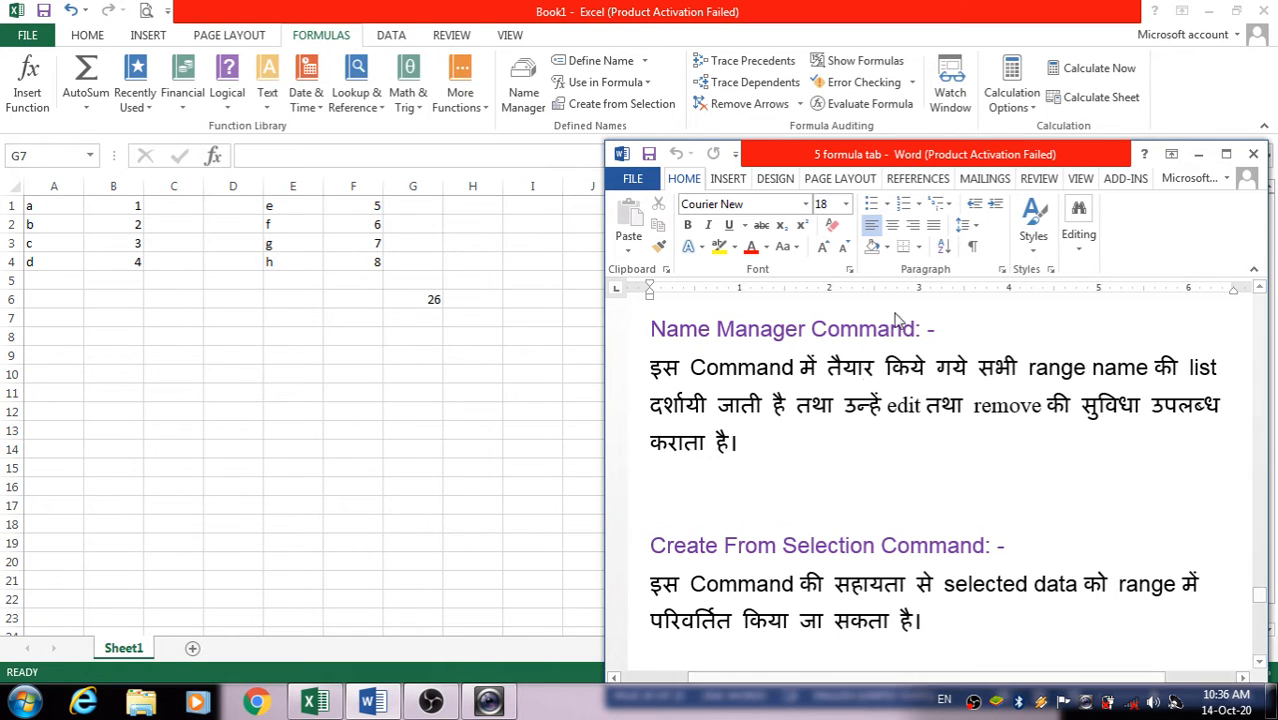
pyautogui.click(528, 100)
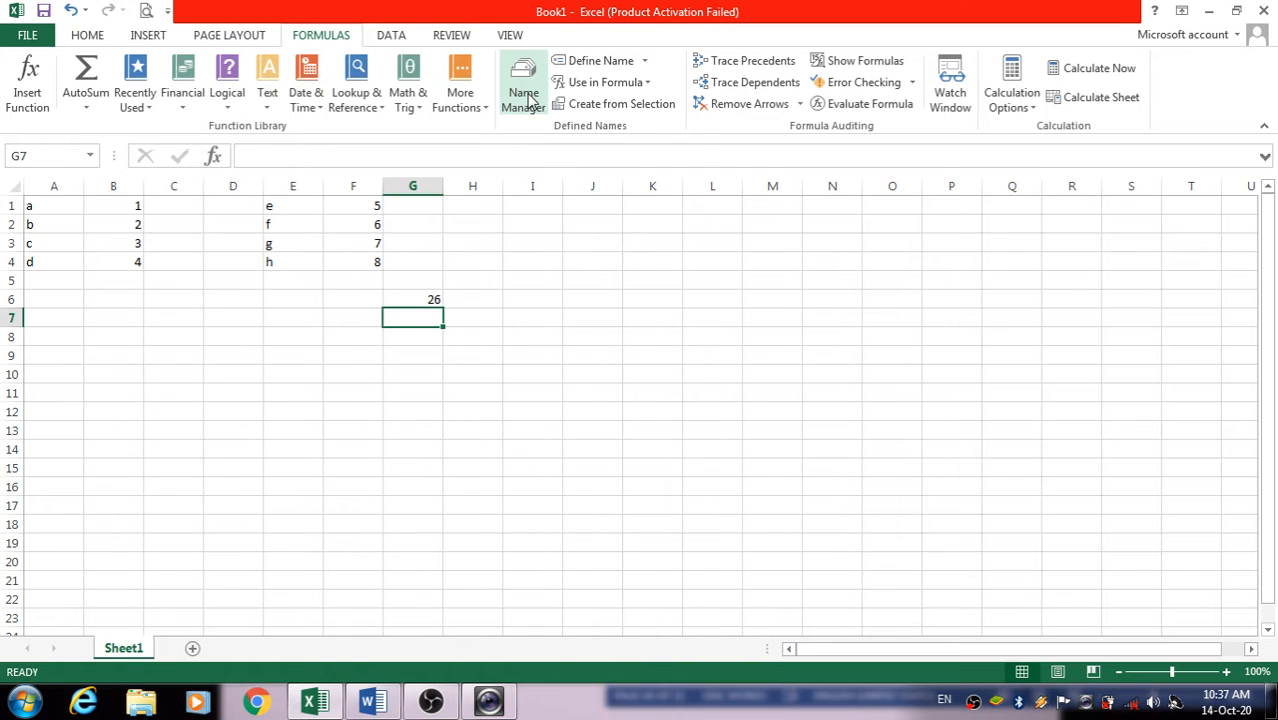
# Step: View the defined names in Name Manager and examine the edit settings of rang1 without altering them
pyautogui.click(528, 100)
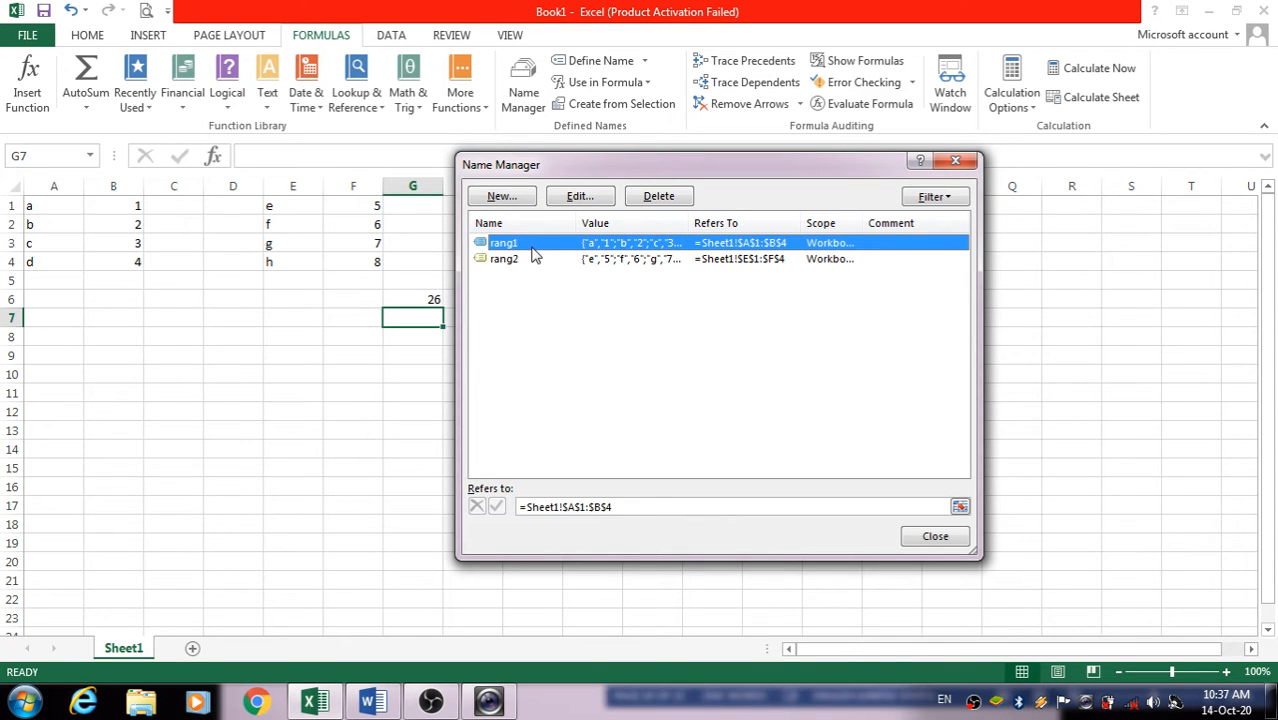
pyautogui.click(563, 200)
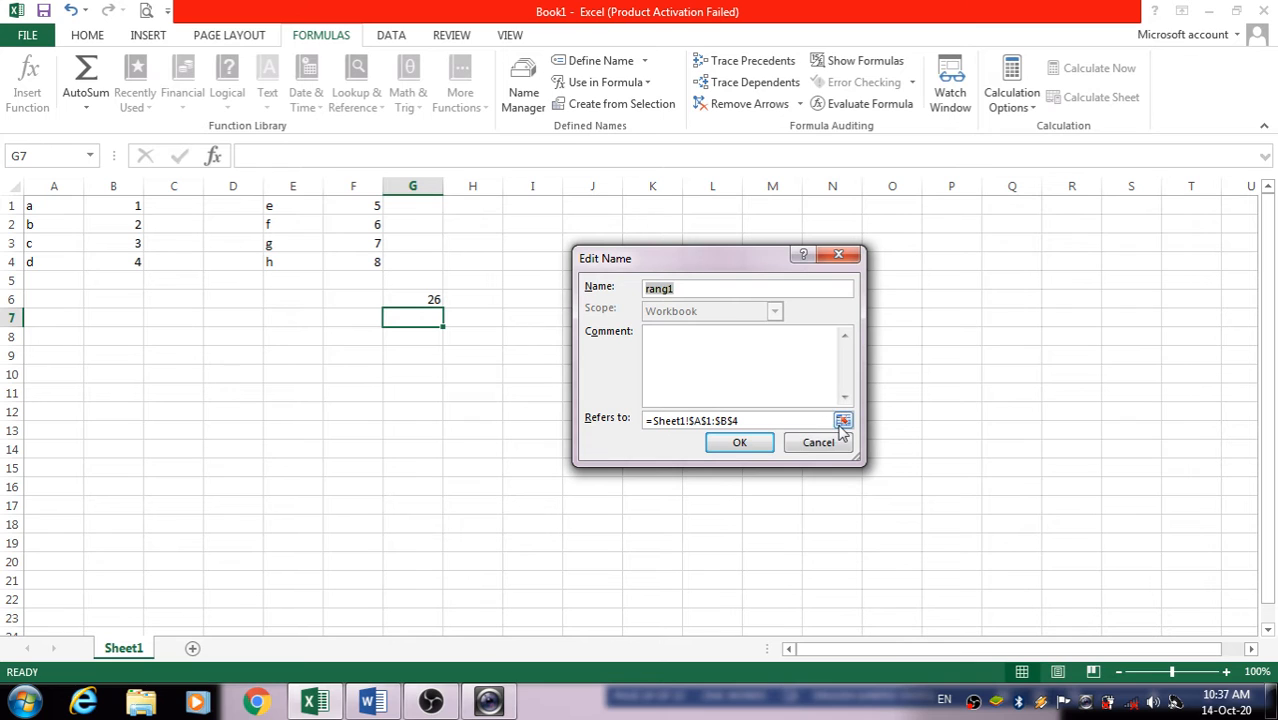
pyautogui.click(750, 448)
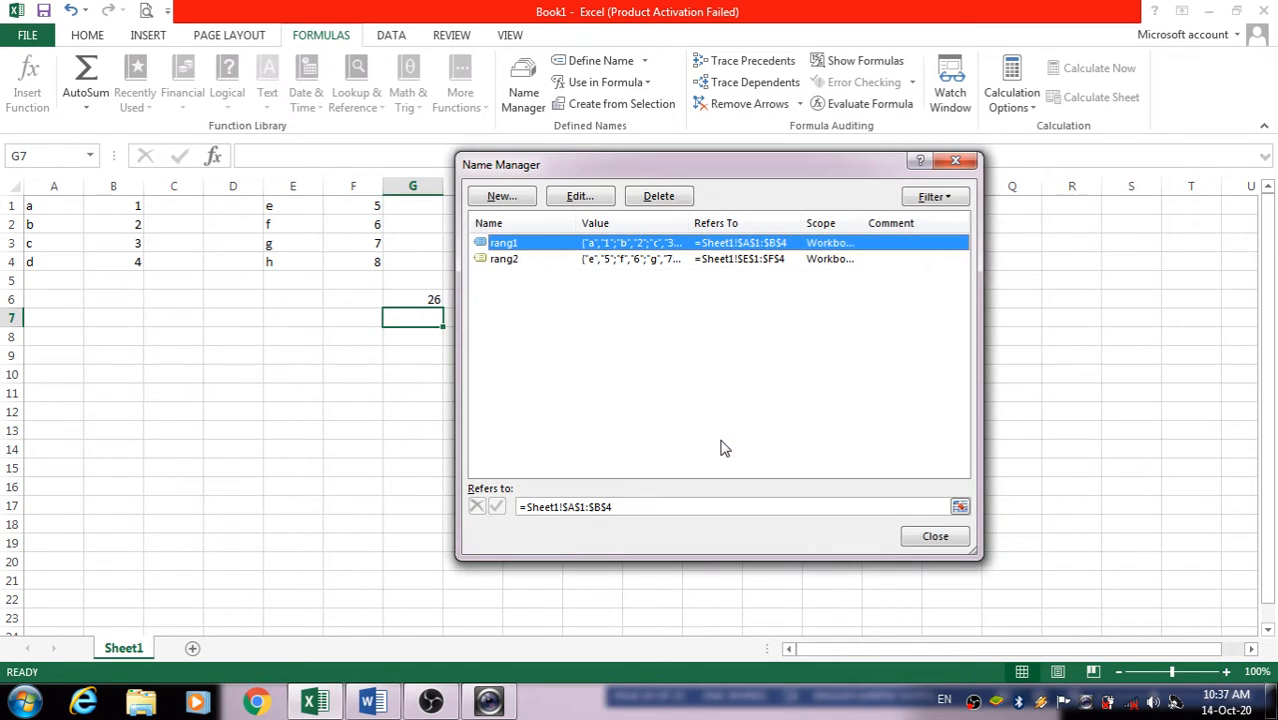
# Step: Delete the defined name rang1 and close Name Manager
pyautogui.click(658, 198)
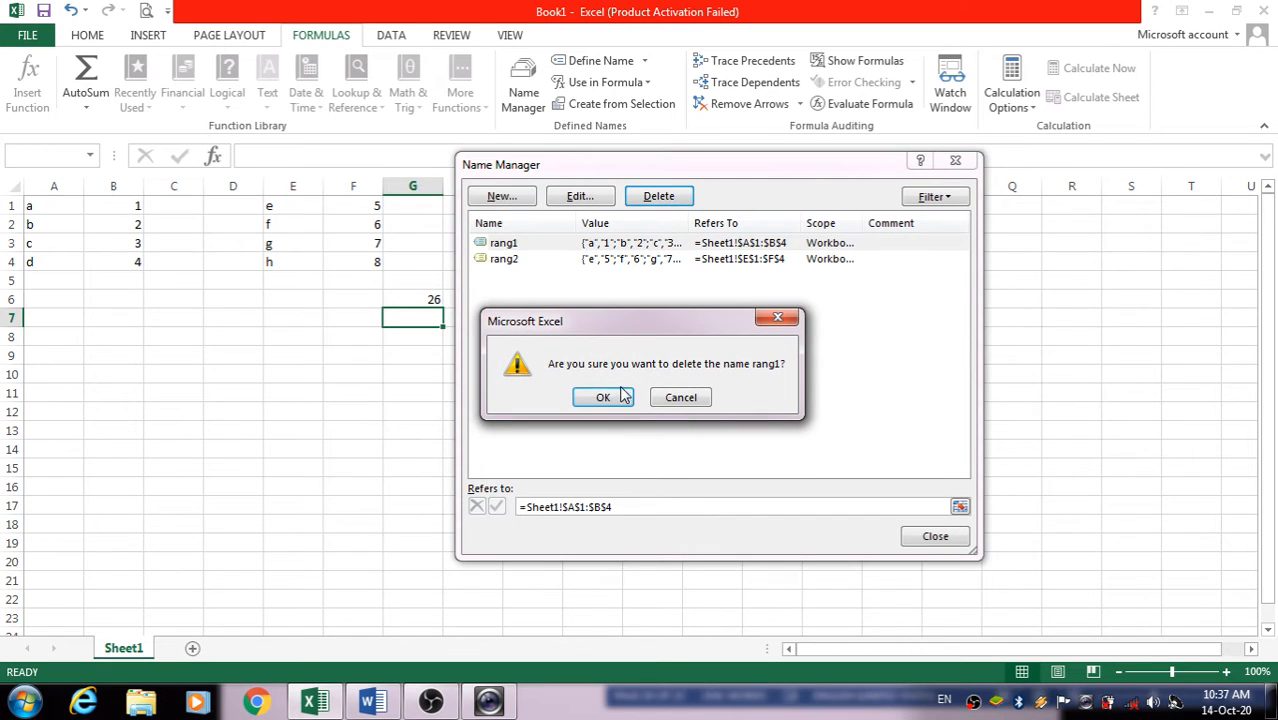
pyautogui.click(603, 398)
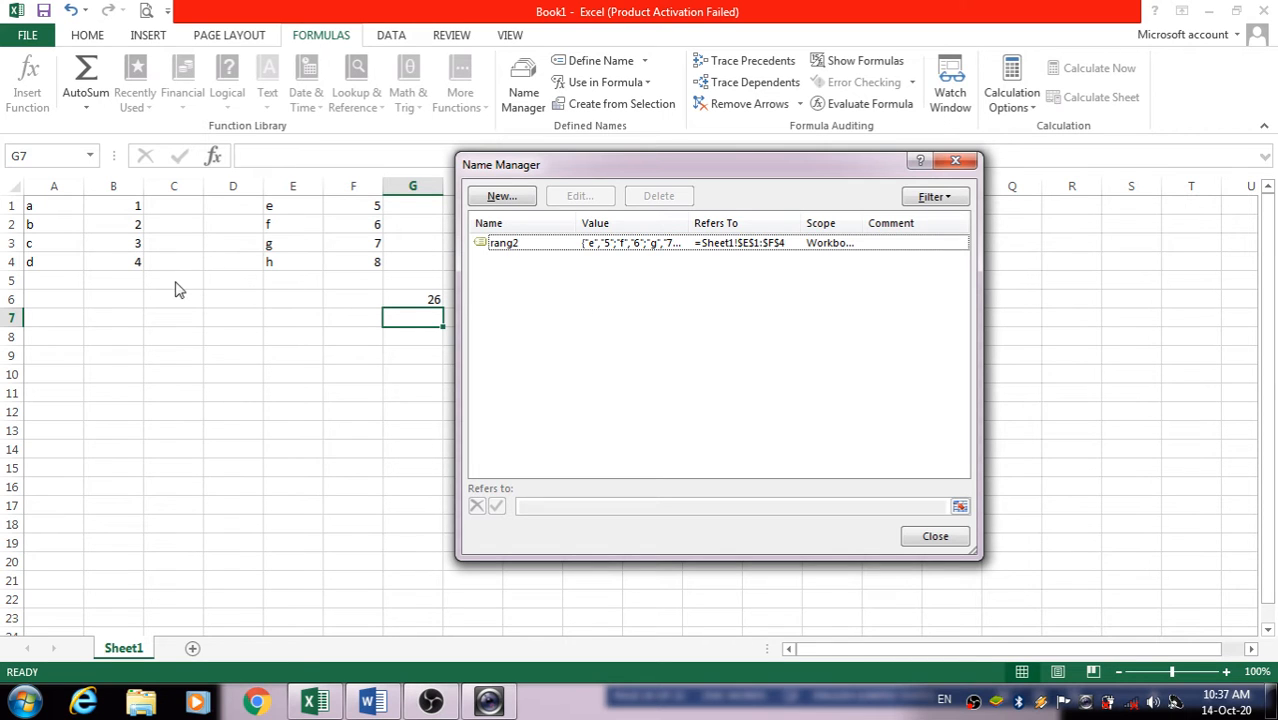
pyautogui.click(938, 535)
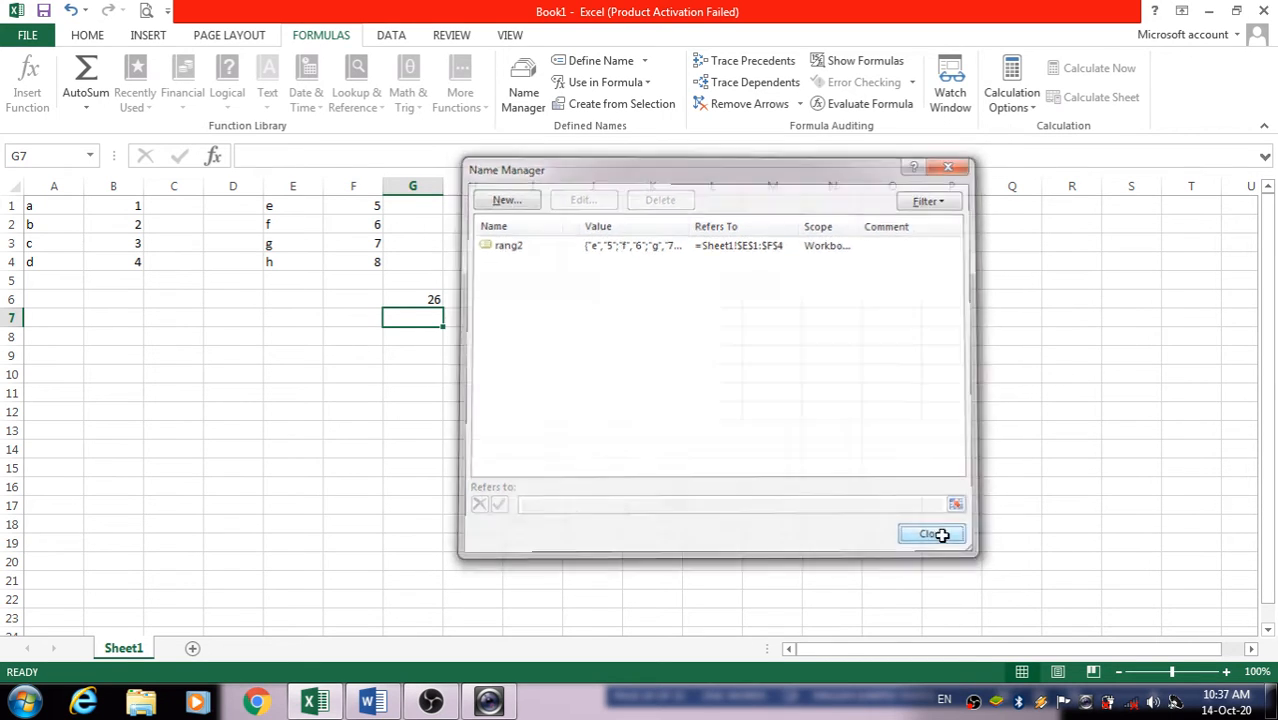
pyautogui.moveTo(34, 205); pyautogui.dragTo(134, 255)
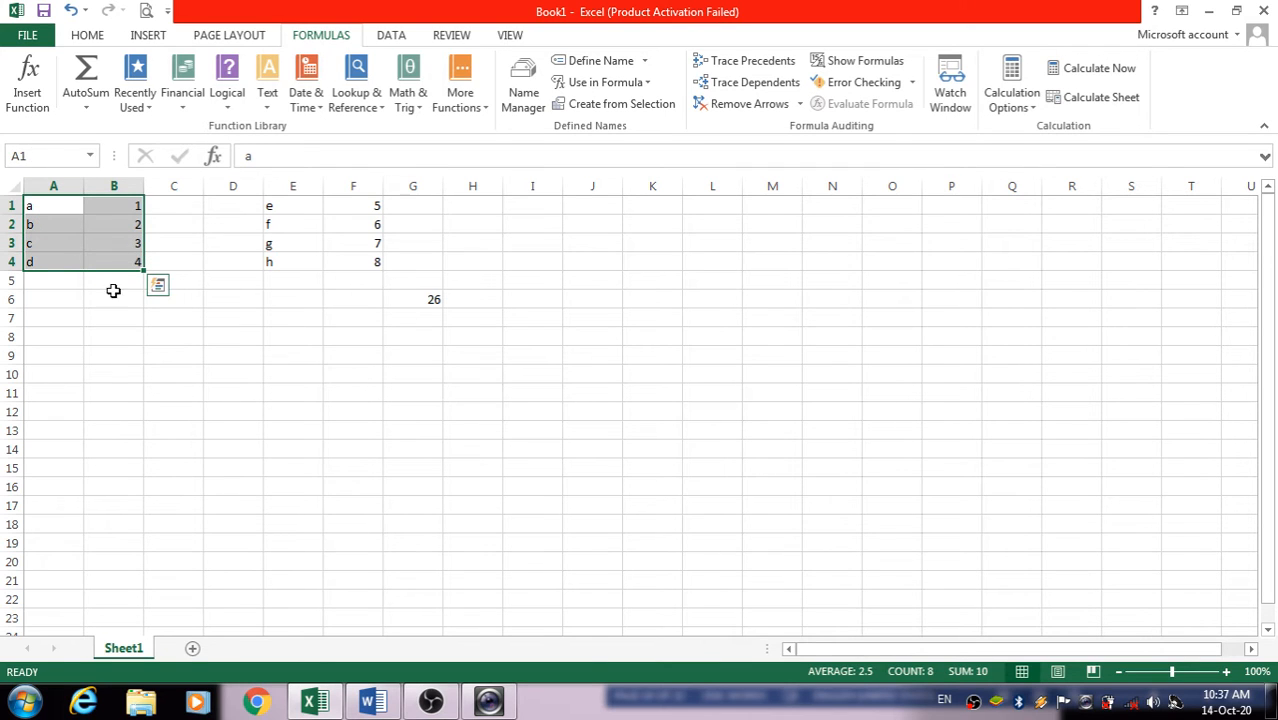
pyautogui.click(601, 61)
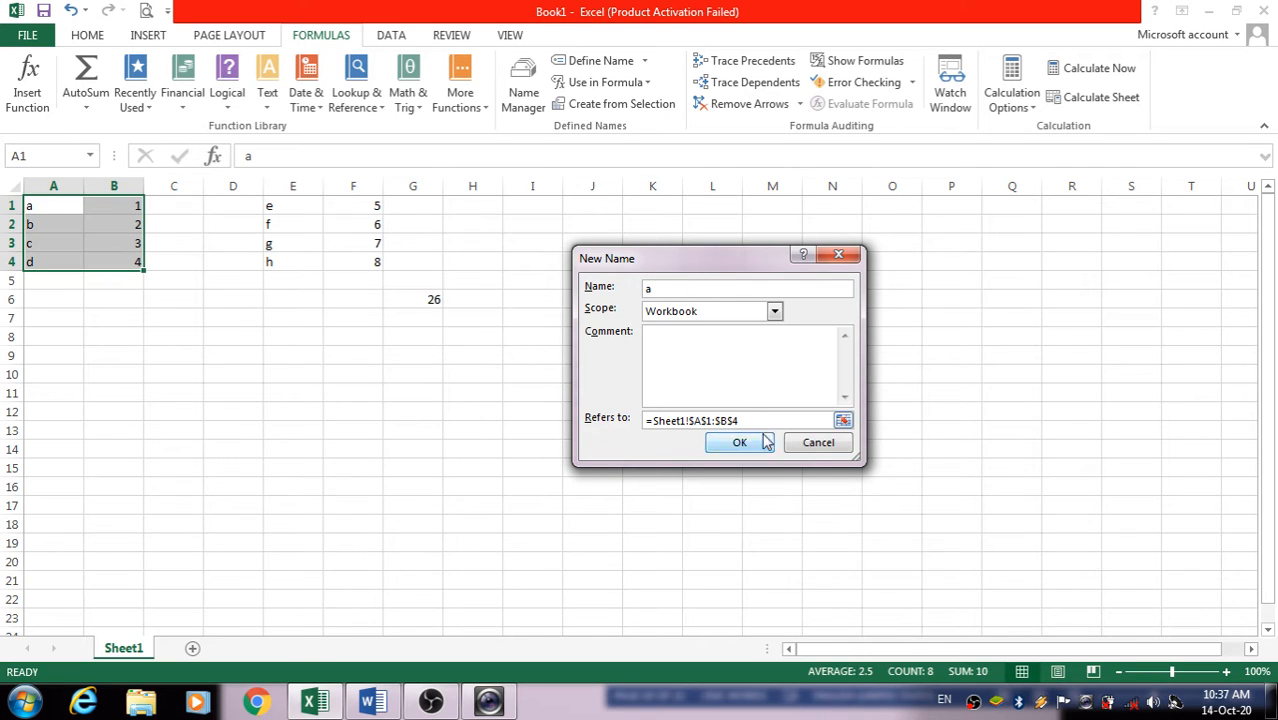
pyautogui.click(819, 442)
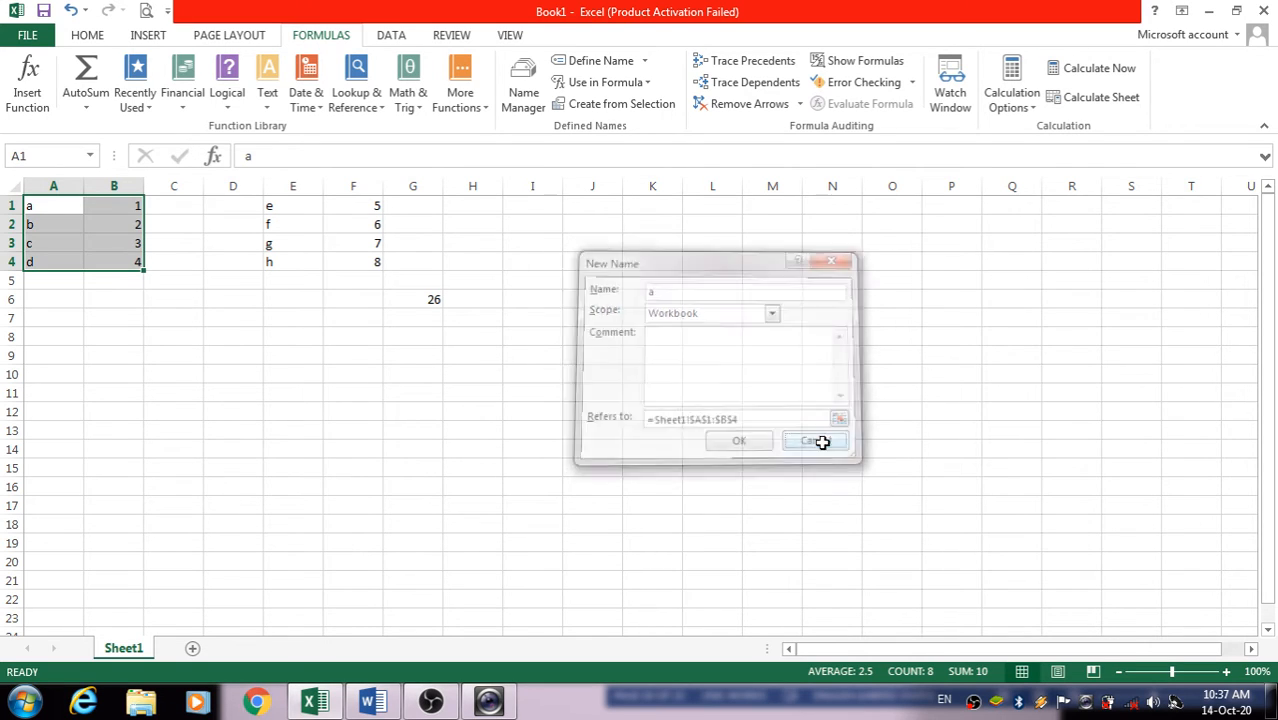
# Step: Create a new workbook-scoped name rang1 in Name Manager that refers to A1:B4 on Sheet1
pyautogui.click(524, 95)
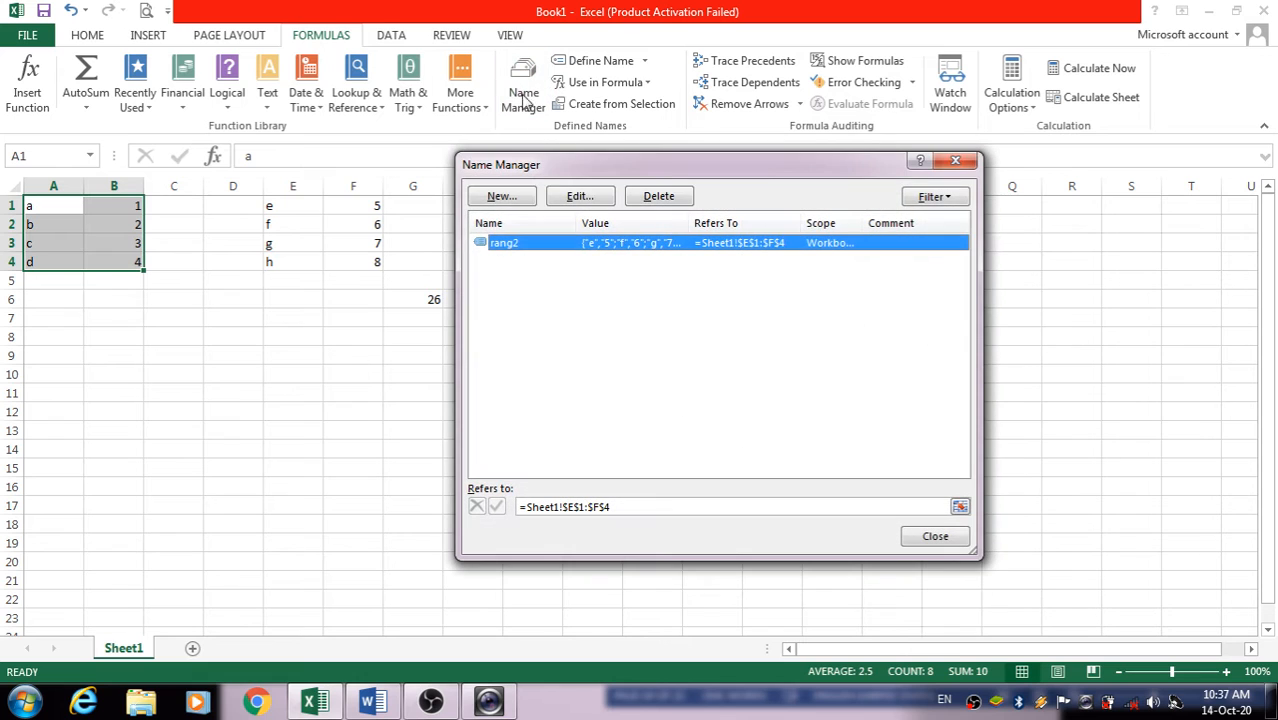
pyautogui.click(502, 197)
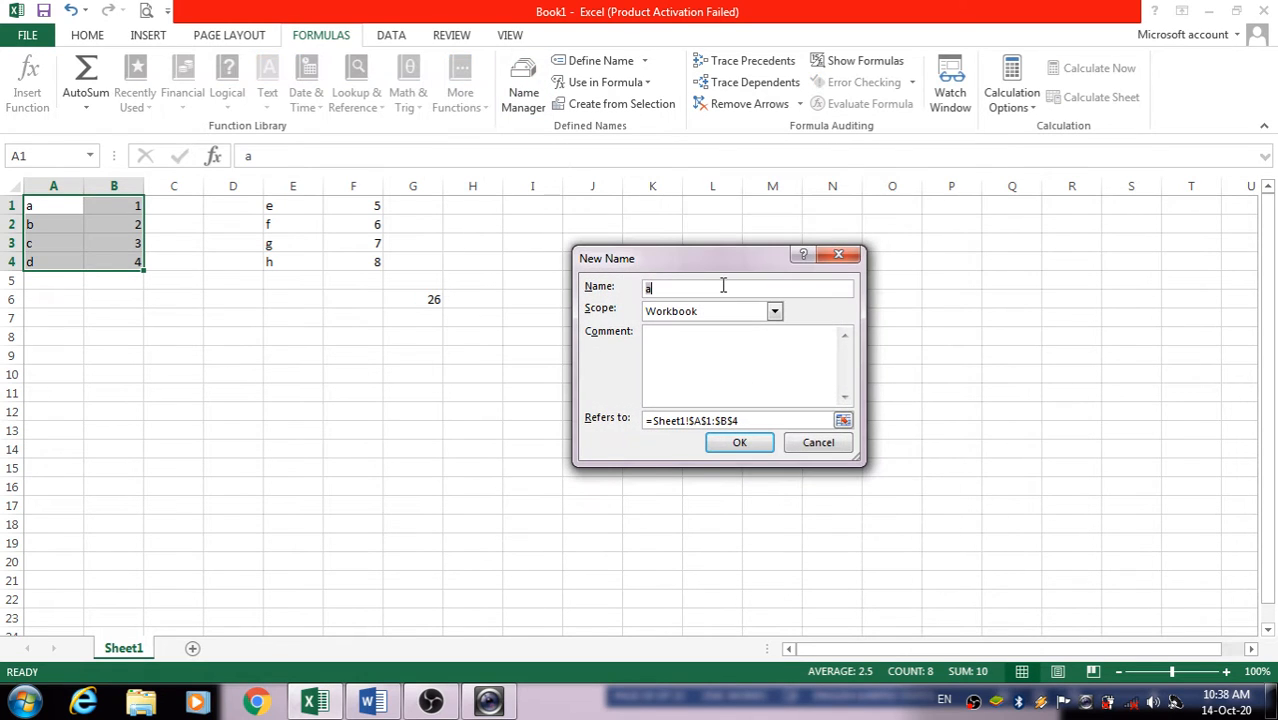
pyautogui.click(843, 420)
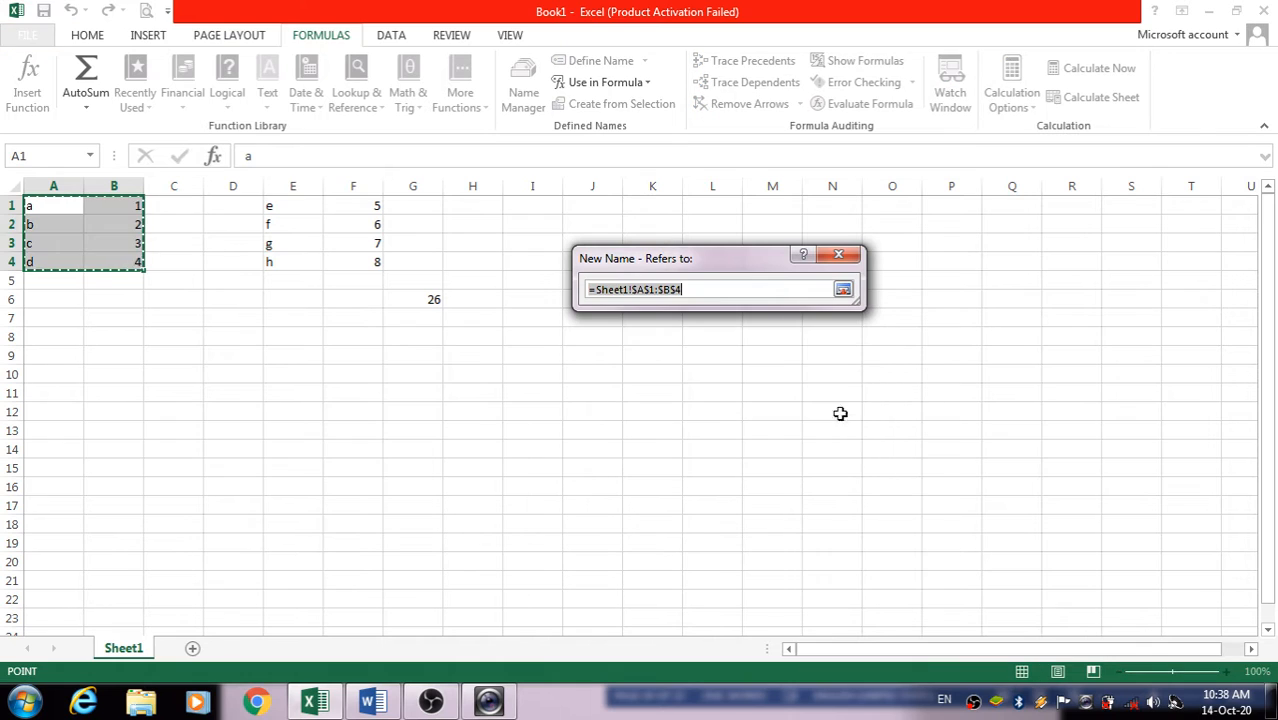
pyautogui.moveTo(45, 201); pyautogui.dragTo(112, 258)
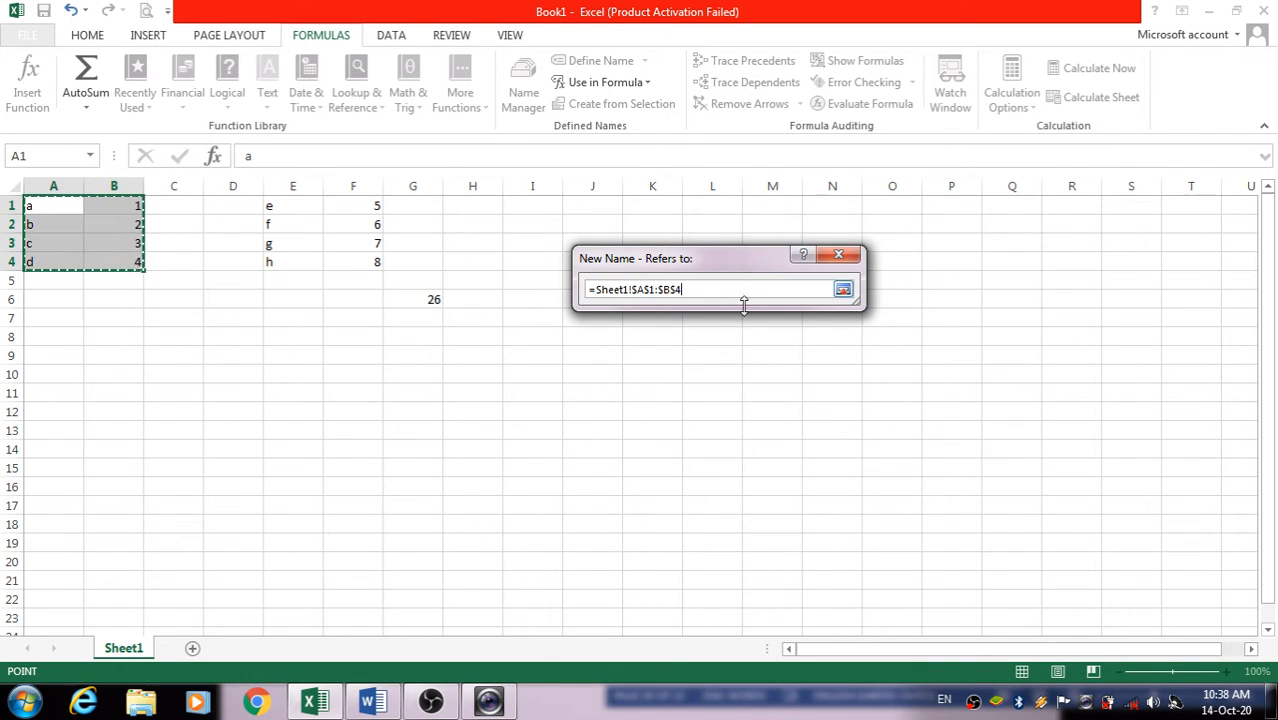
pyautogui.click(839, 255)
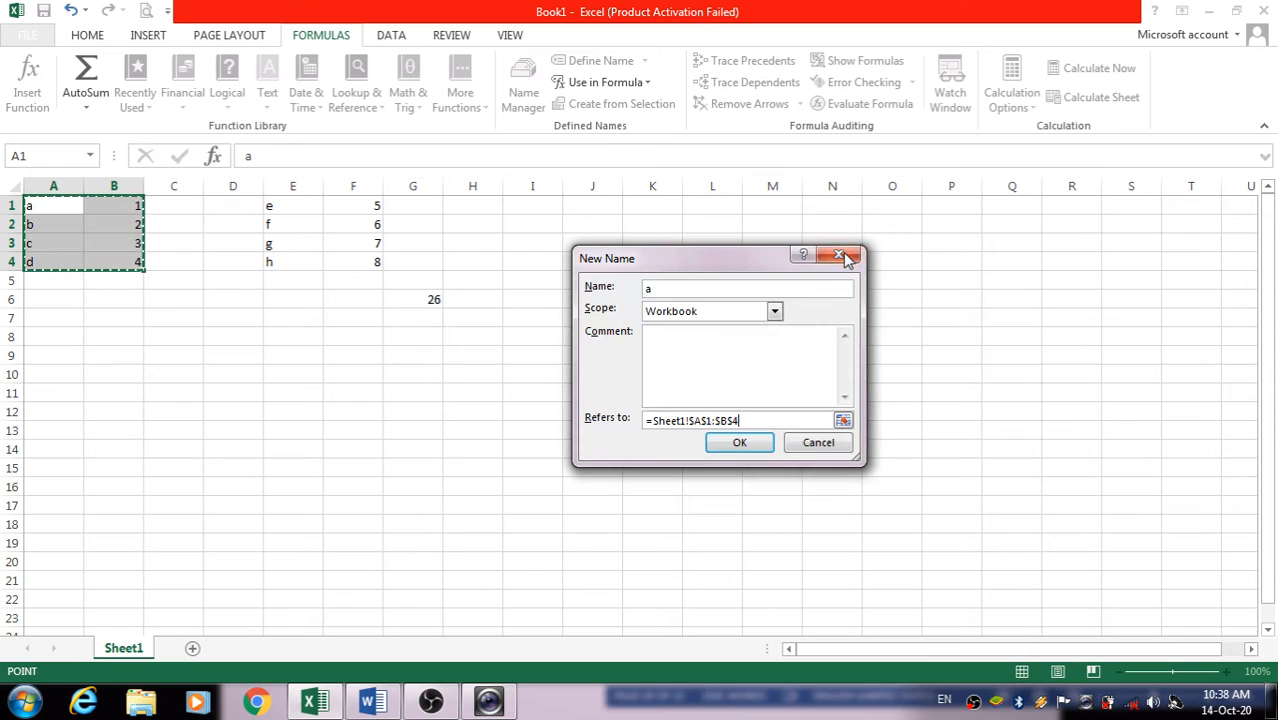
pyautogui.click(738, 289)
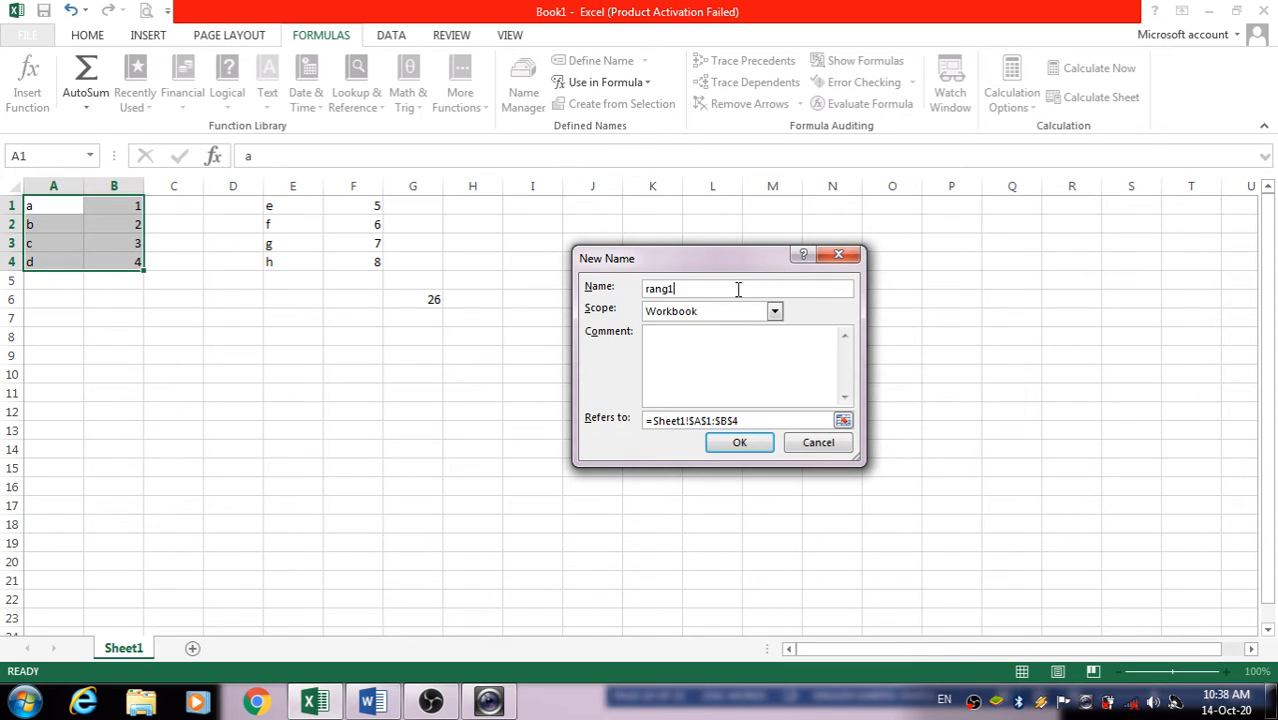
pyautogui.click(739, 442)
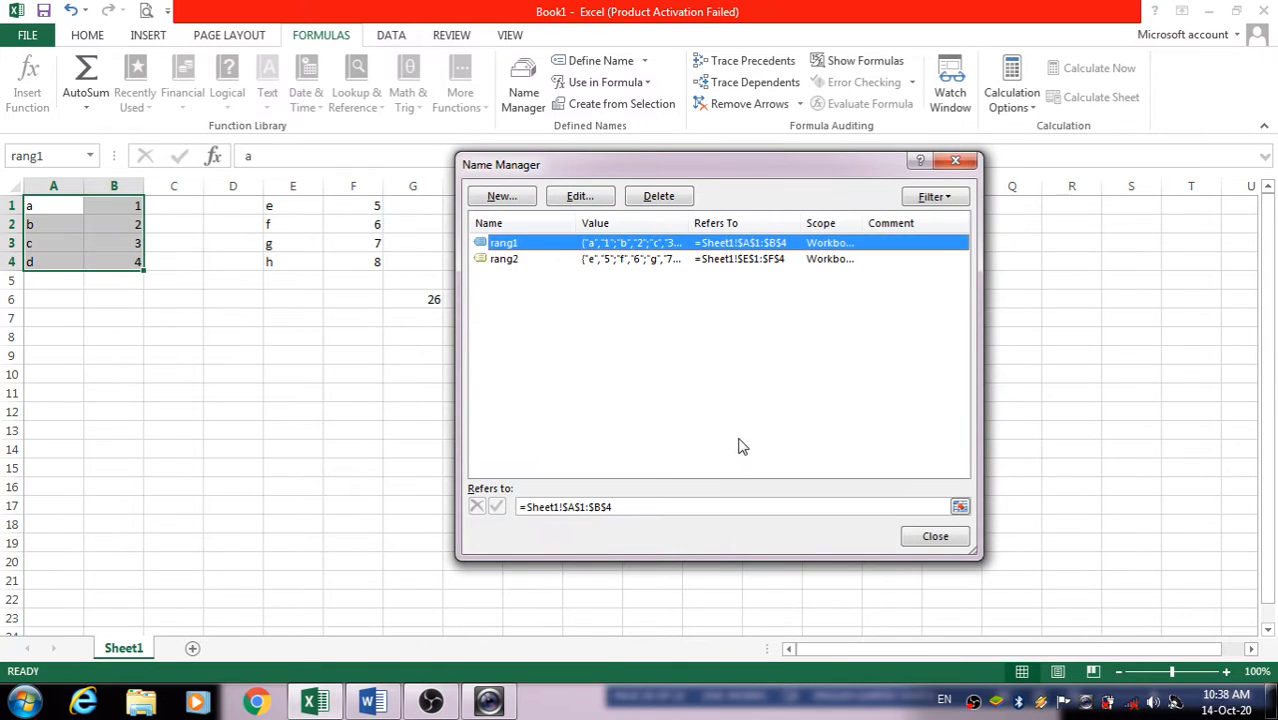
# Step: Review the definition of rang1, then look over the Name Manager list again and close it
pyautogui.doubleClick(778, 250)
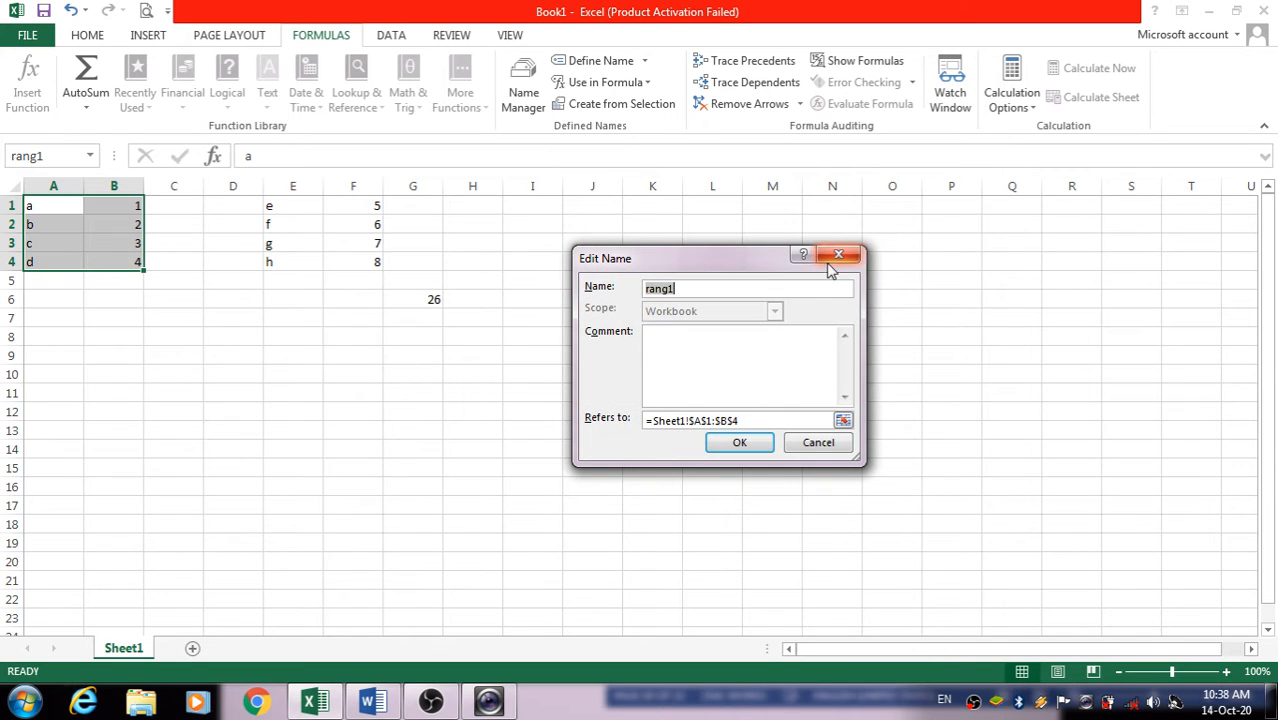
pyautogui.click(739, 442)
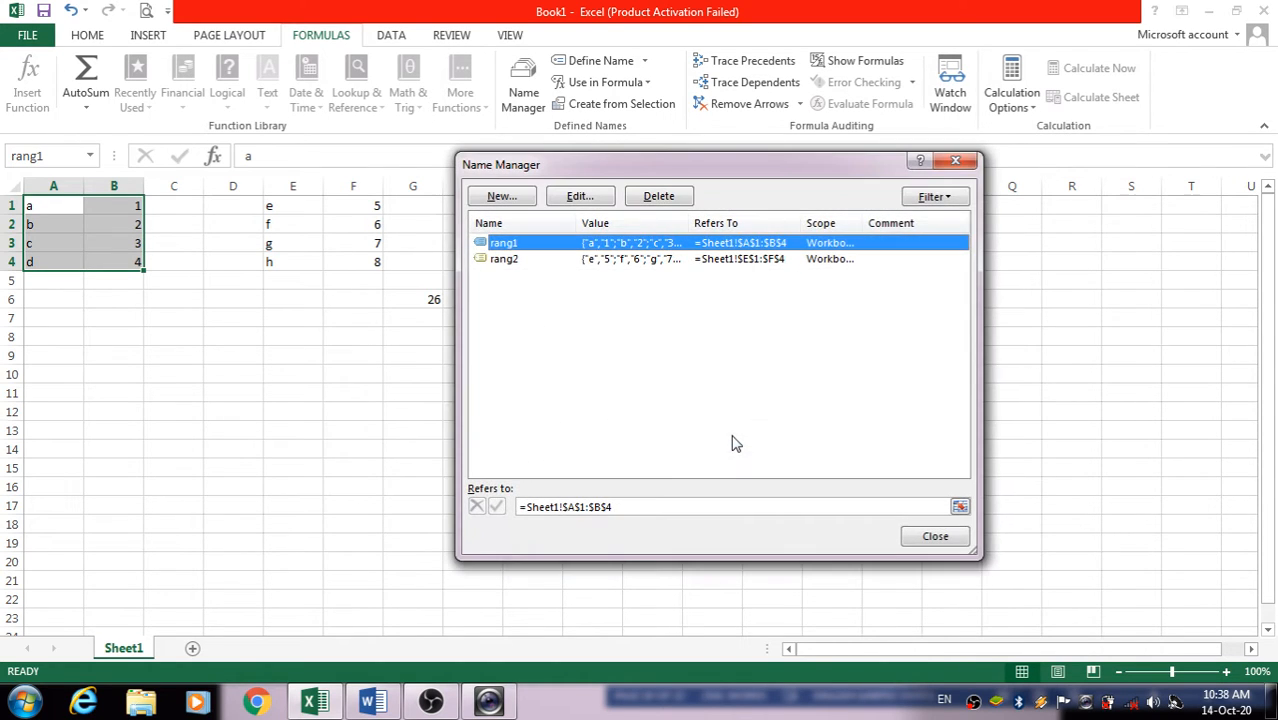
pyautogui.click(954, 162)
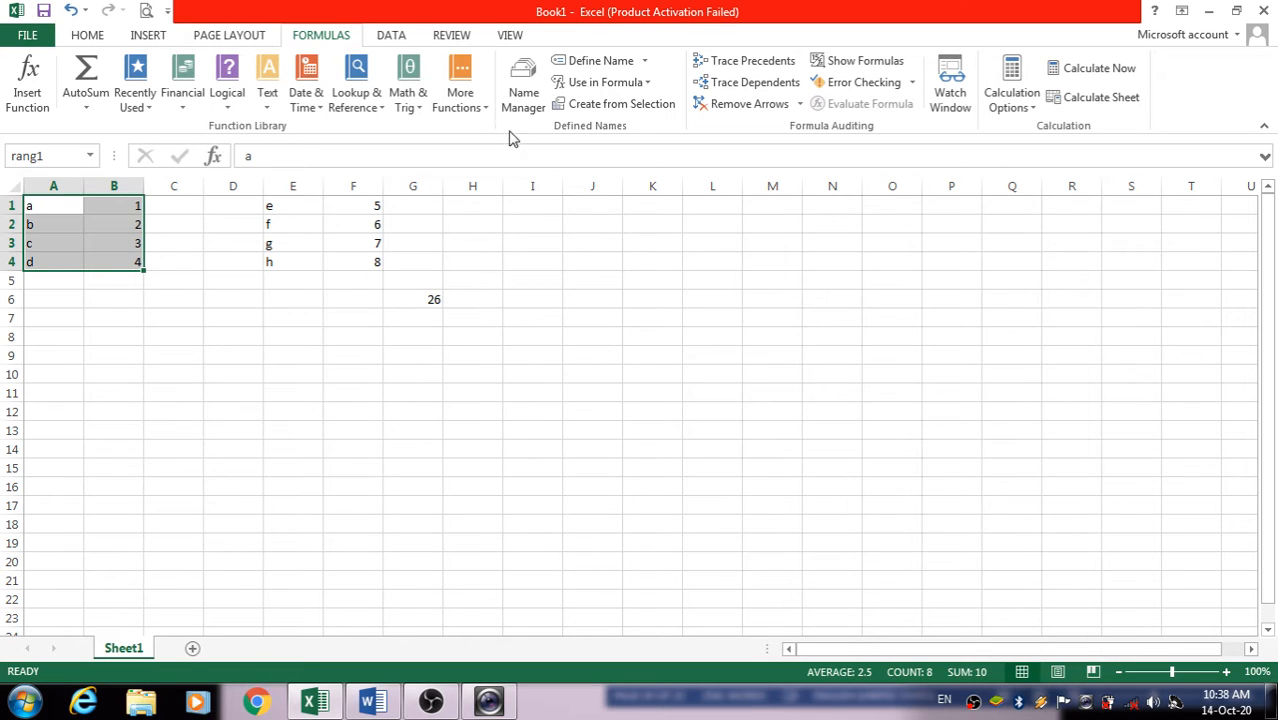
pyautogui.click(525, 100)
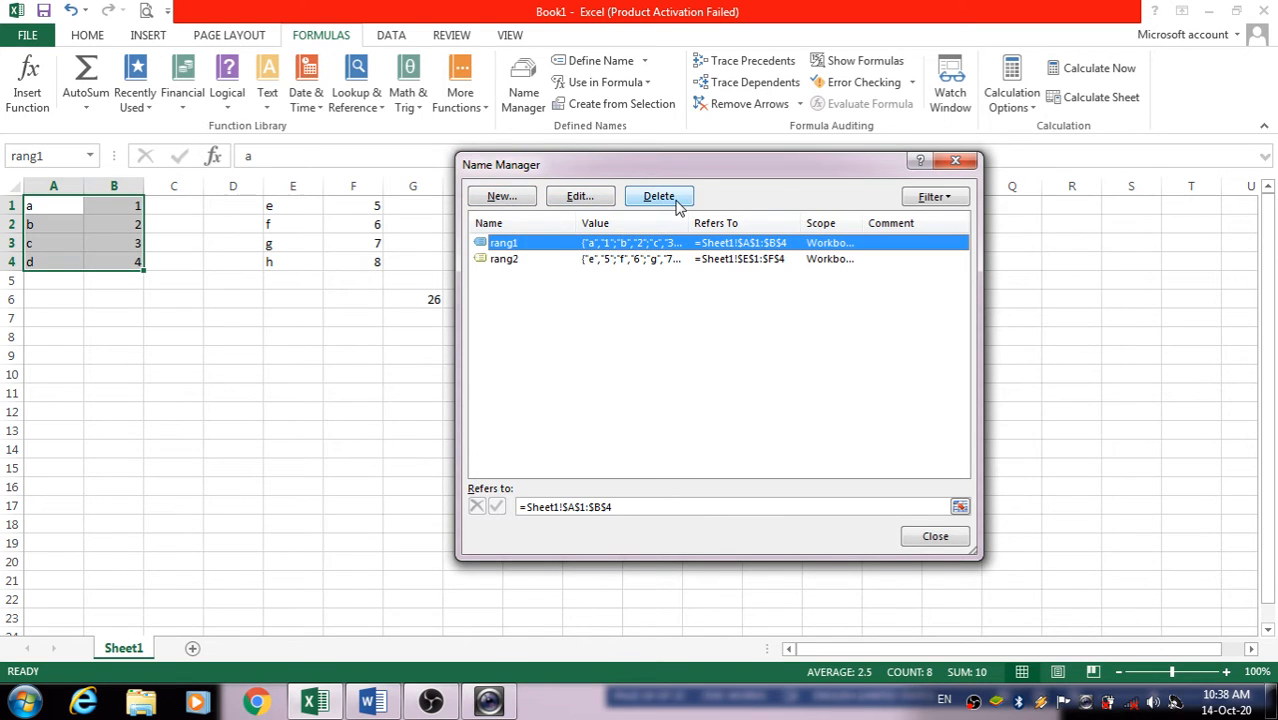
pyautogui.click(951, 163)
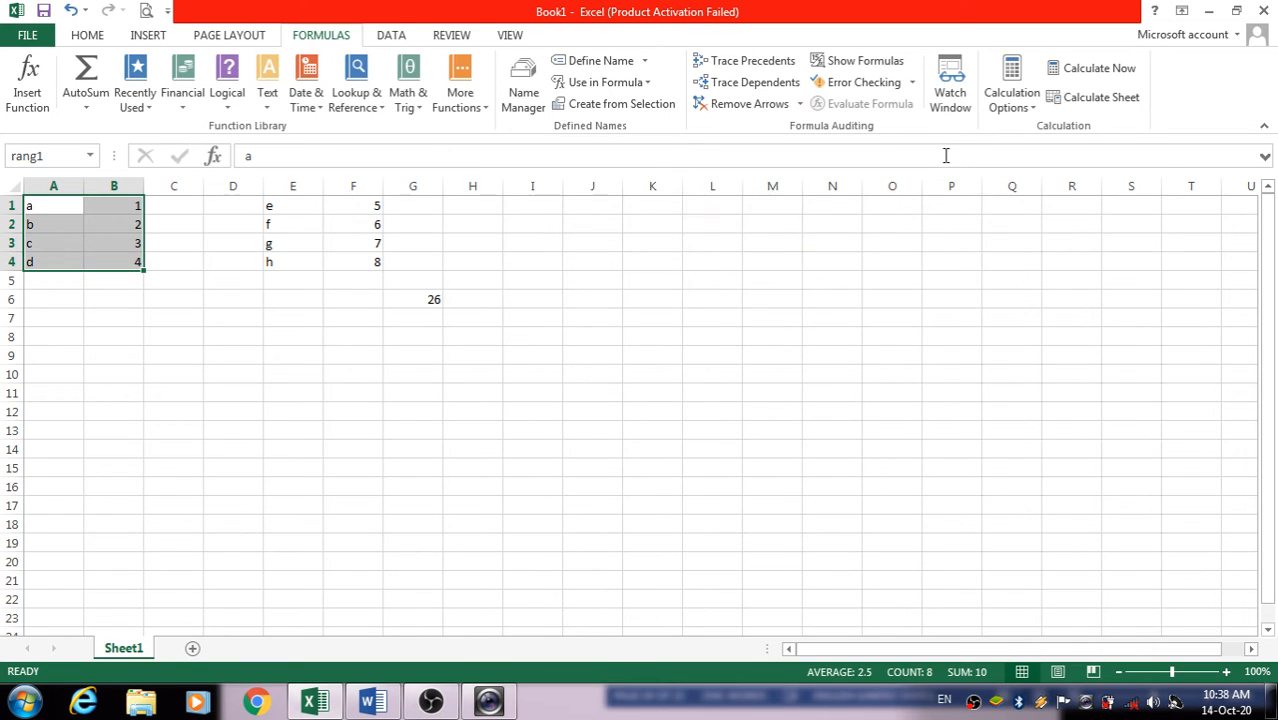
# Step: Read the Create From Selection Command description in the Word notes, and return to Excel
pyautogui.click(370, 702)
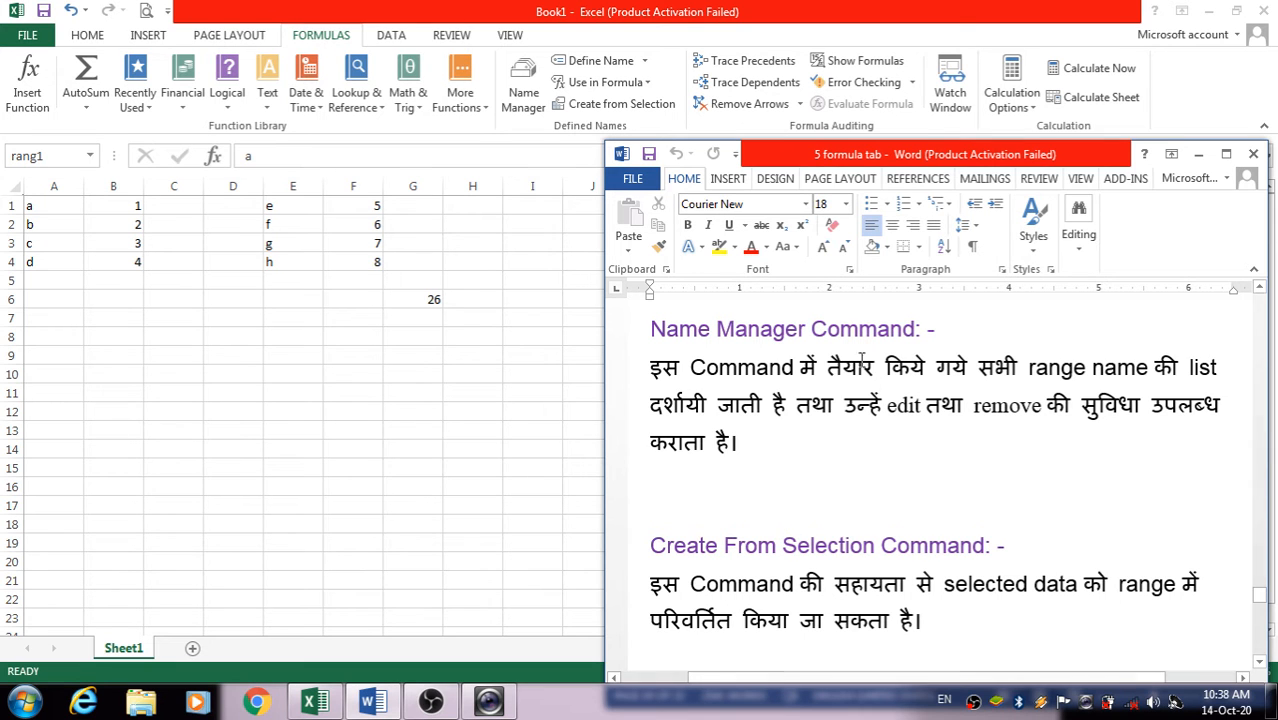
pyautogui.scroll(-4, 858, 458)
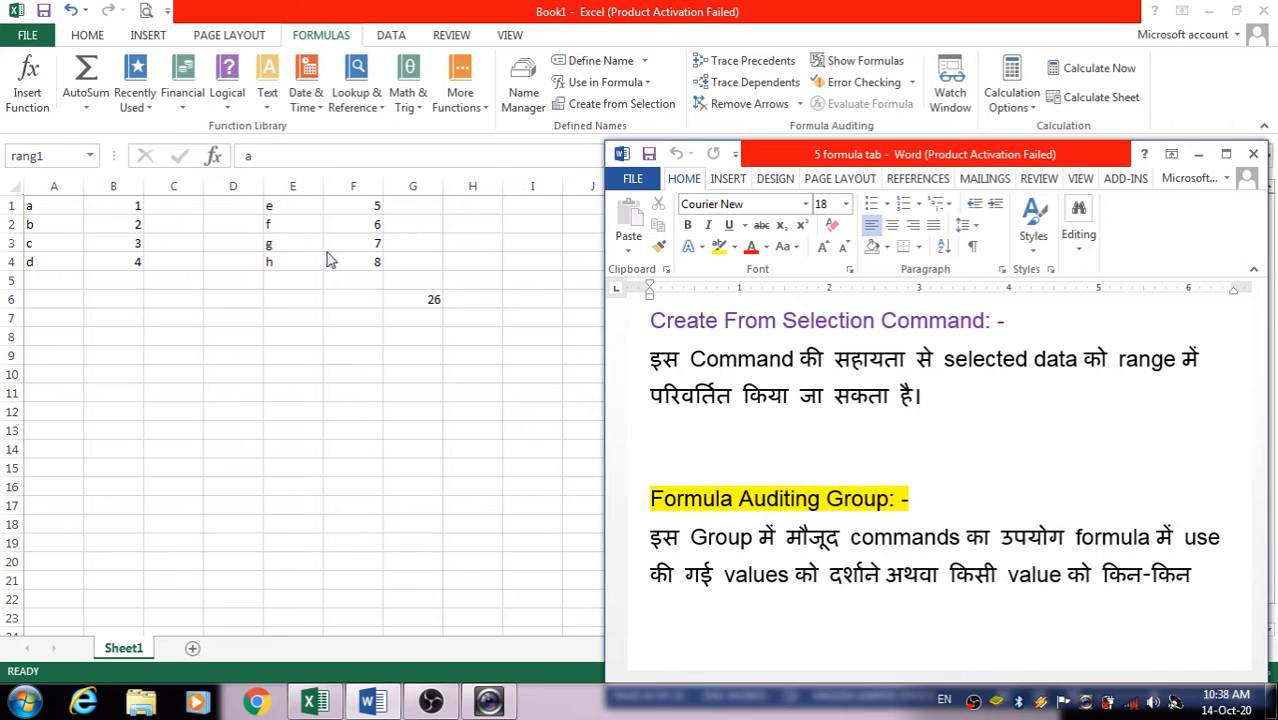
pyautogui.click(588, 110)
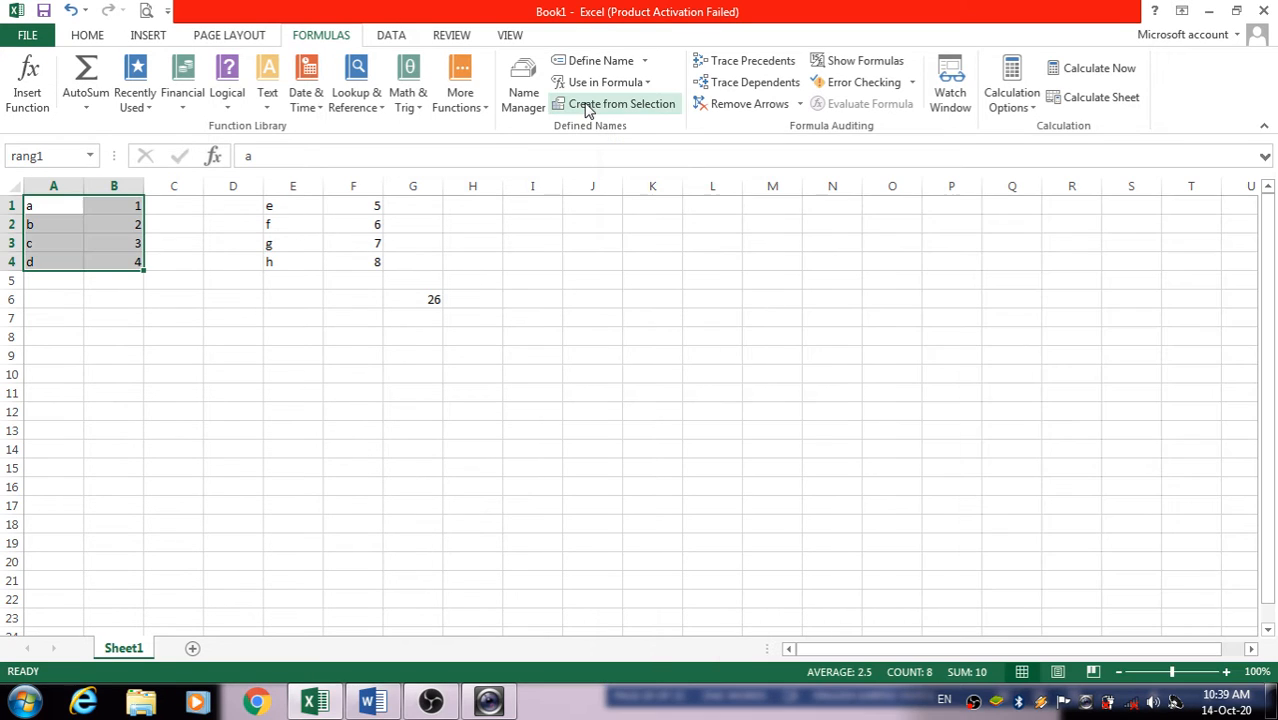
# Step: Create names from the selected range A1:B4 using the values in the left column
pyautogui.click(588, 110)
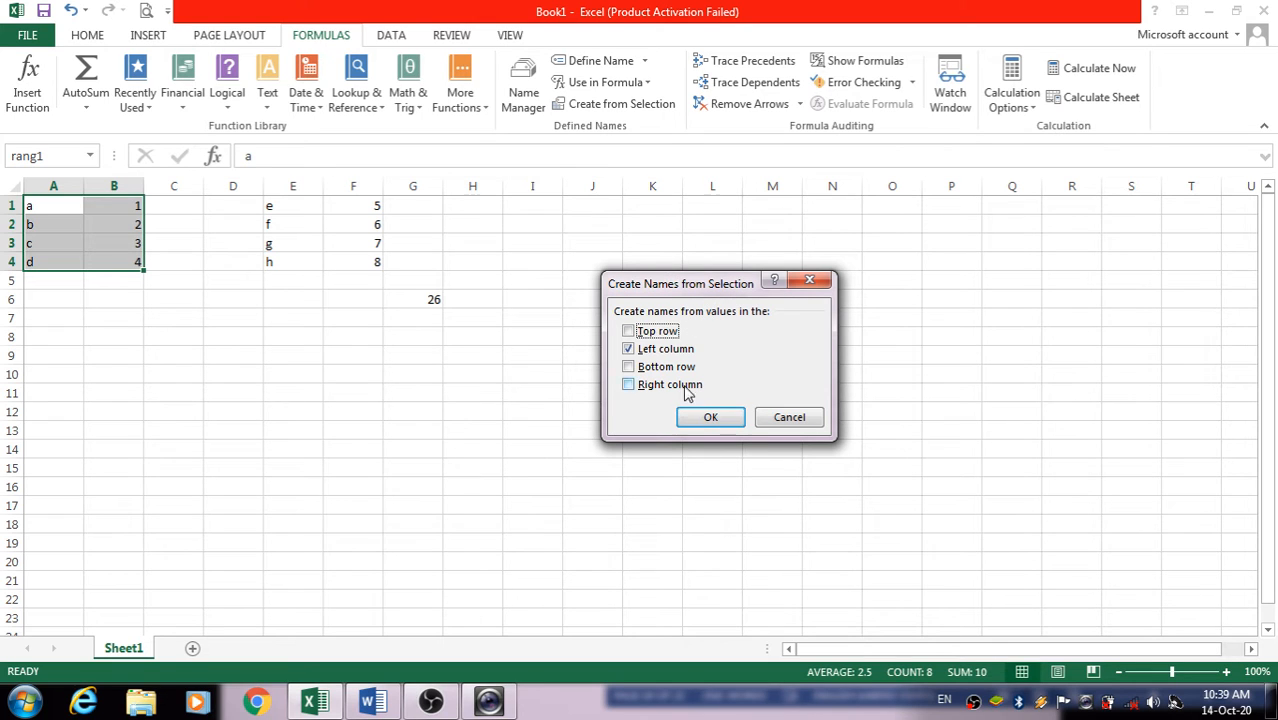
pyautogui.click(660, 367)
pyautogui.click(657, 347)
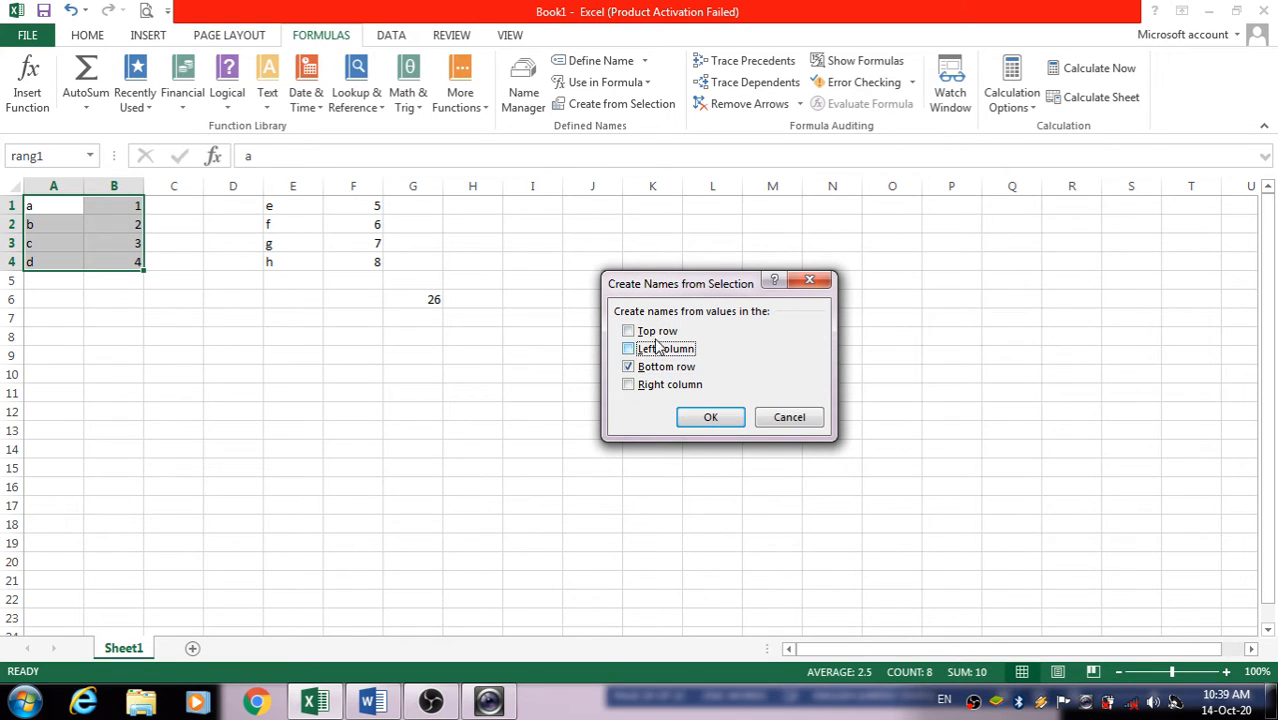
pyautogui.click(629, 348)
pyautogui.click(645, 366)
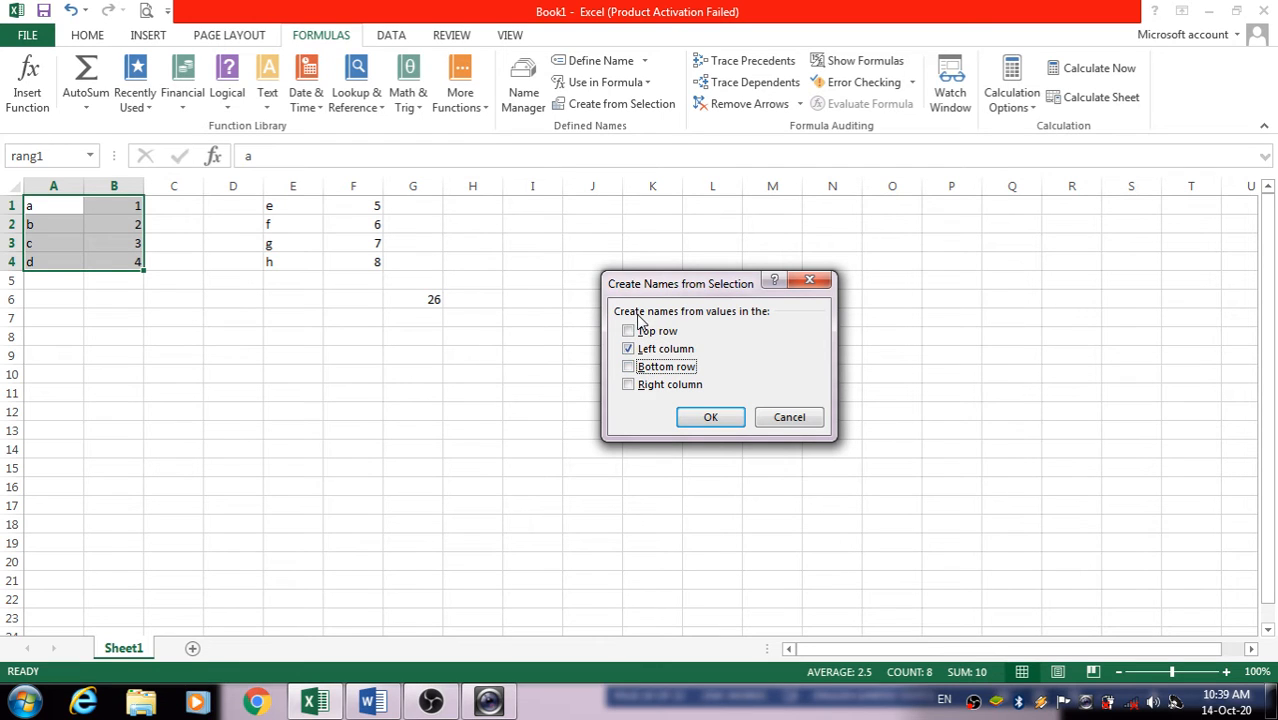
pyautogui.click(686, 352)
pyautogui.click(687, 353)
pyautogui.click(709, 417)
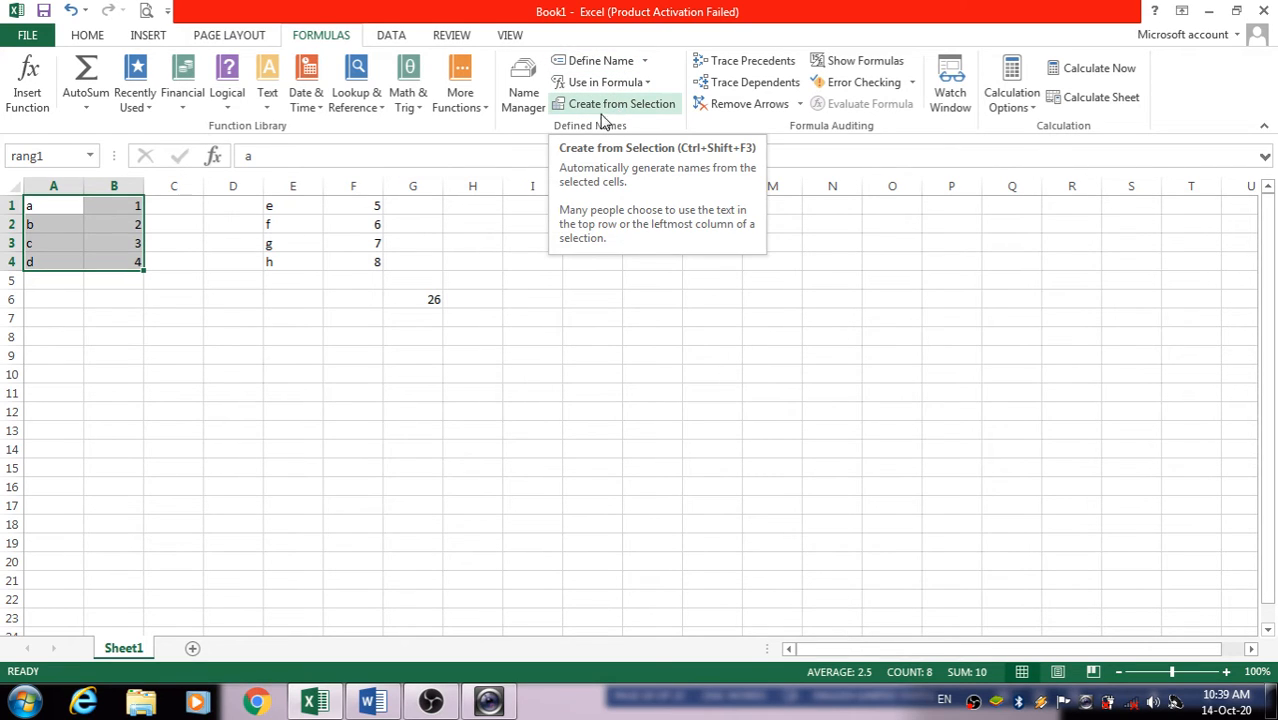
# Step: Switch to the Word notes and read the Formula Auditing Group introduction down to the Trace Precedent Command description
pyautogui.click(370, 702)
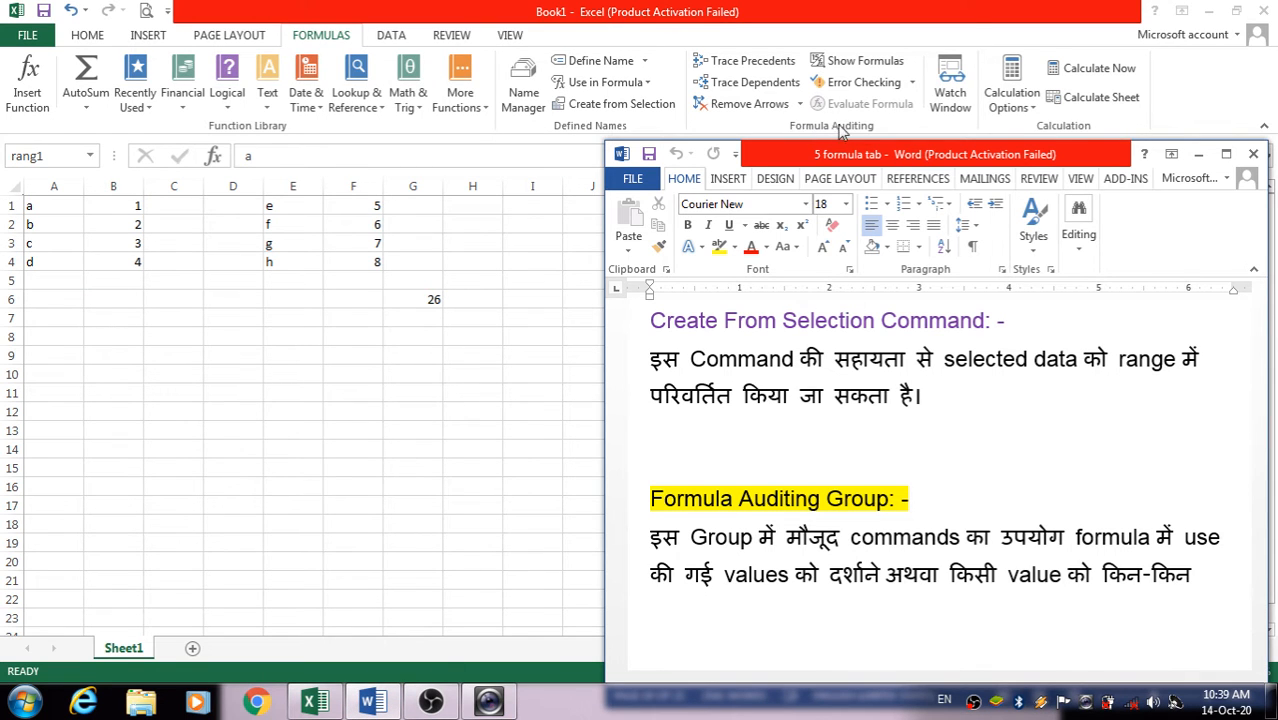
pyautogui.scroll(-1, 816, 403)
pyautogui.scroll(-2, 816, 403)
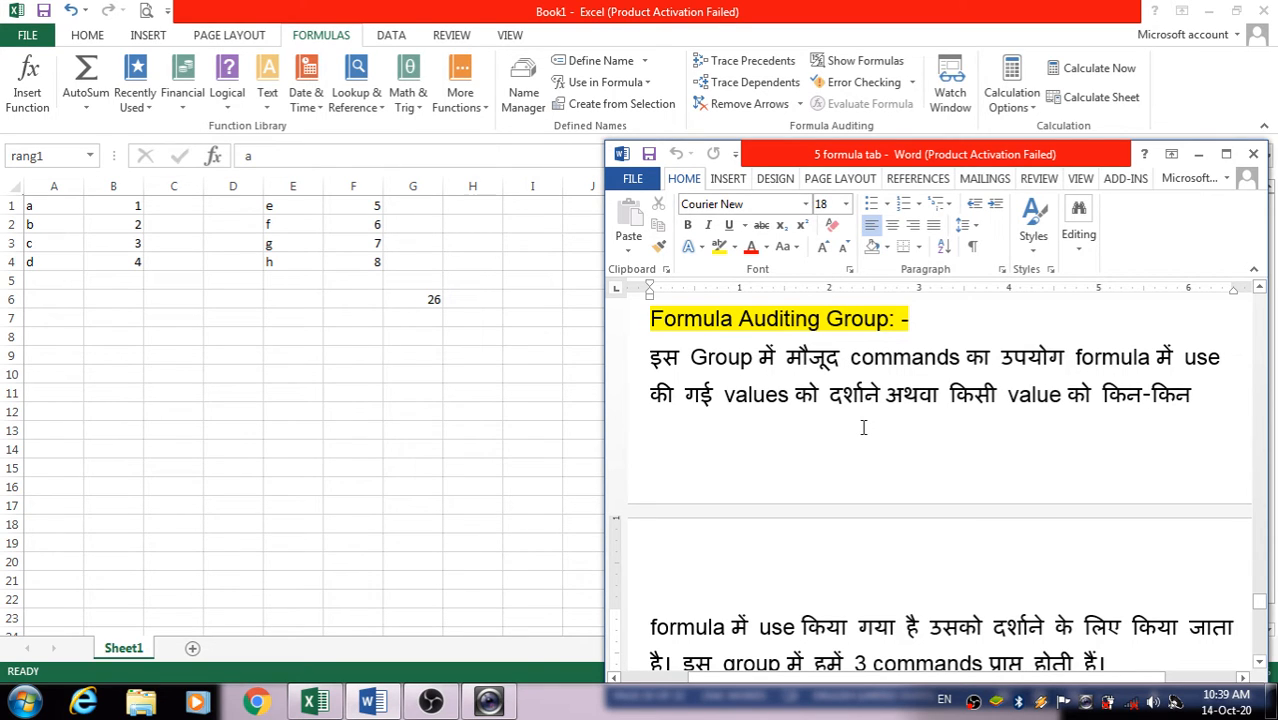
pyautogui.scroll(-1, 1076, 411)
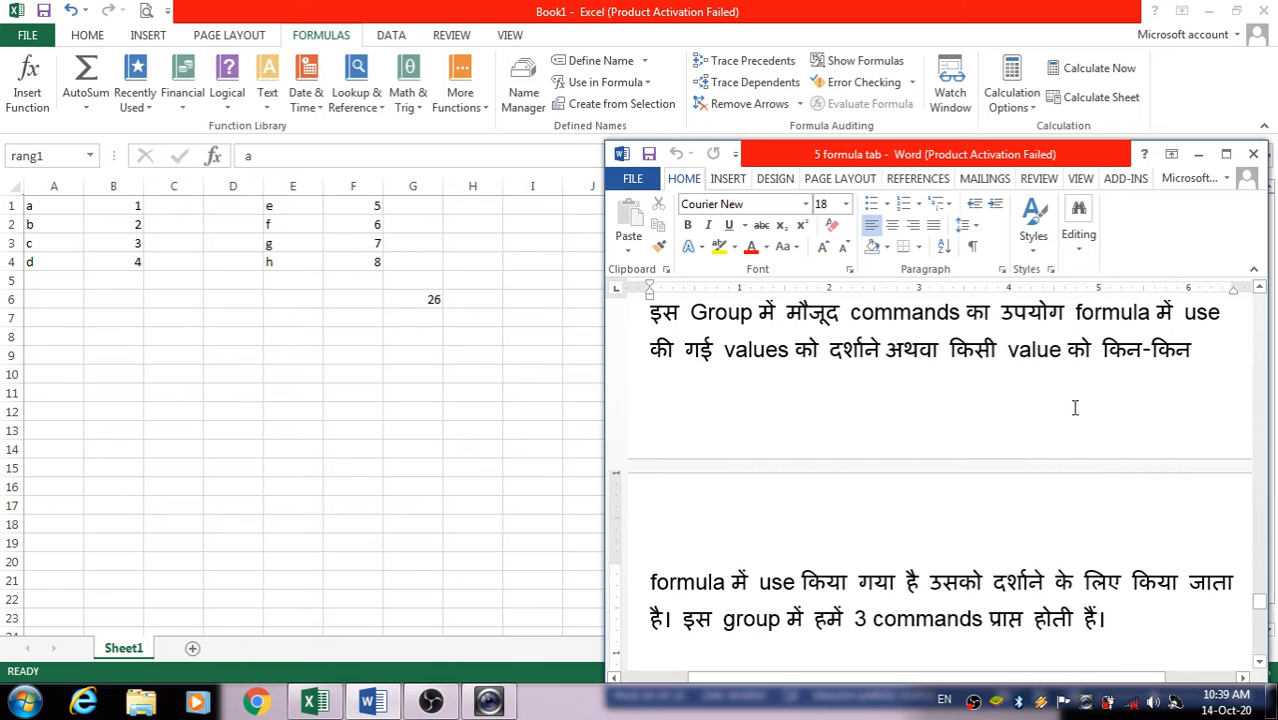
pyautogui.scroll(-5, 1070, 414)
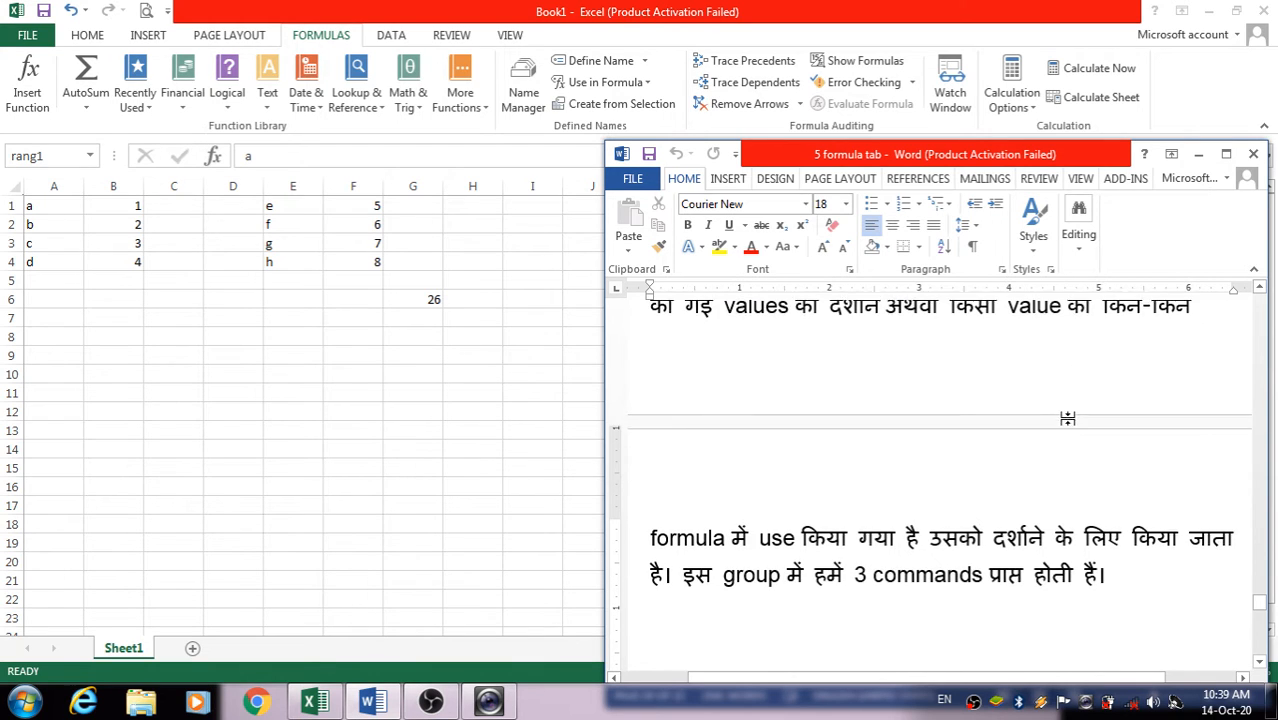
pyautogui.scroll(-3, 1013, 413)
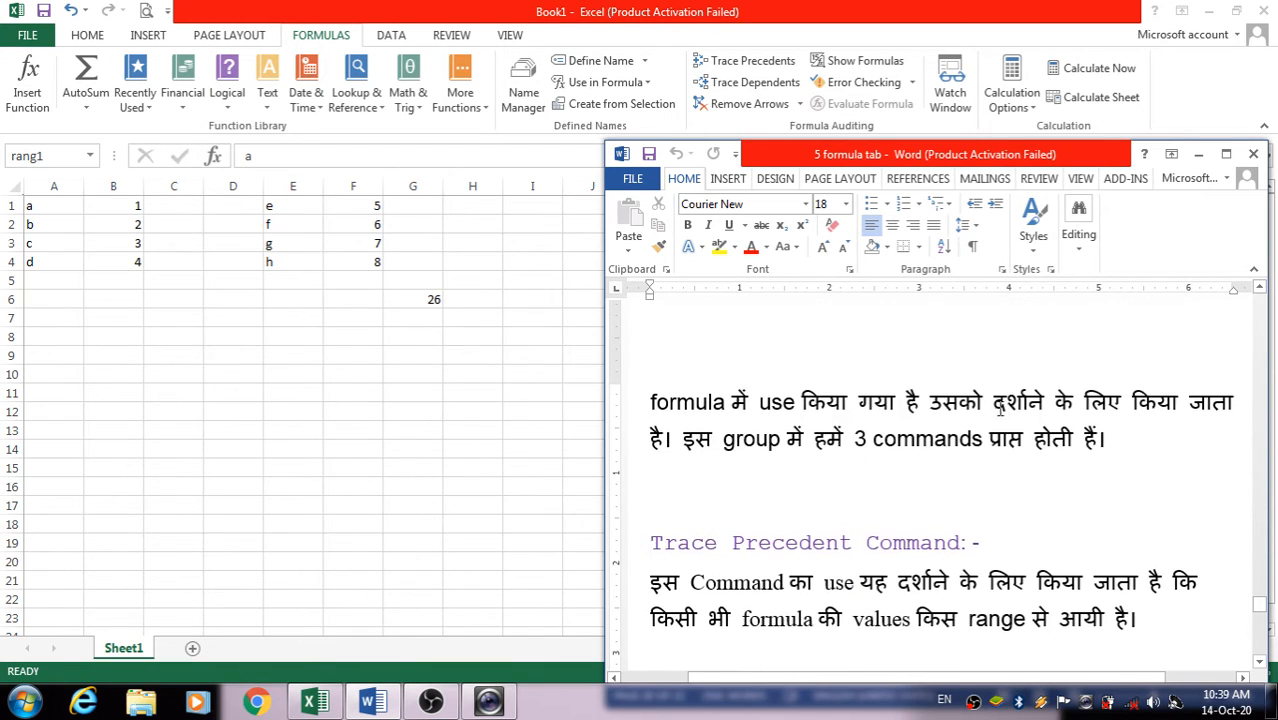
pyautogui.scroll(1, 995, 406)
pyautogui.scroll(-1, 998, 410)
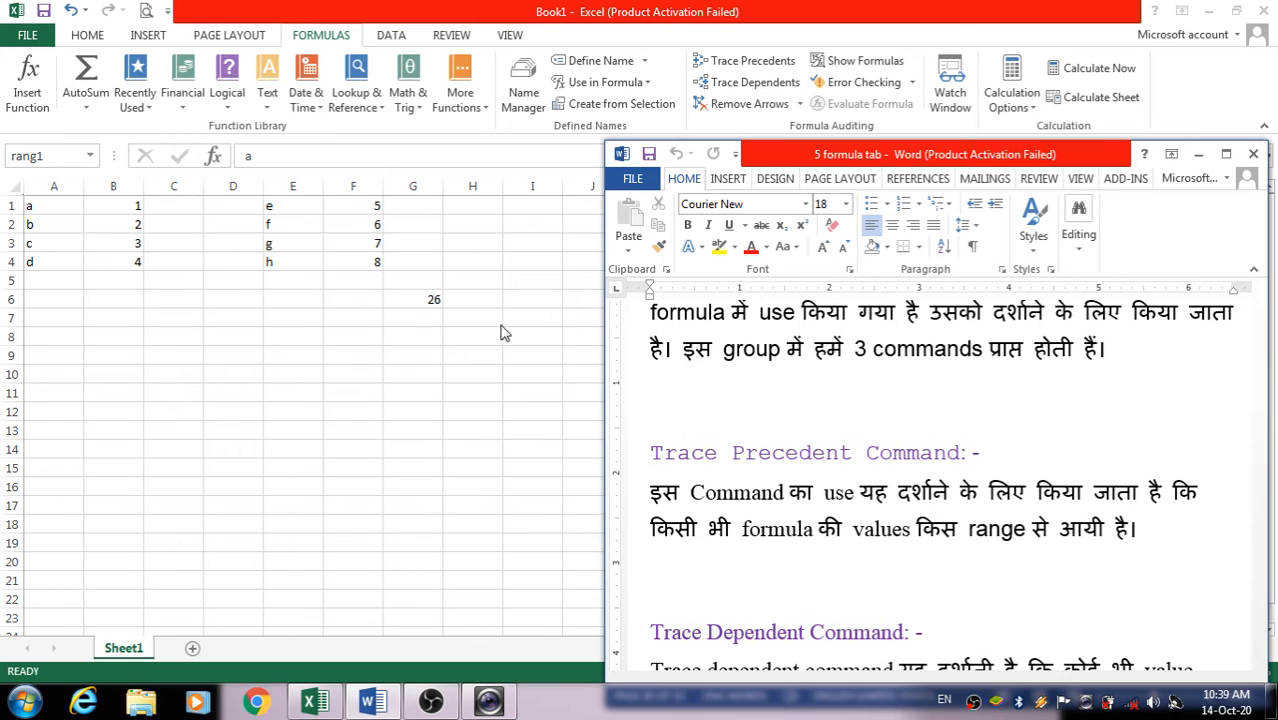
# Step: Return to Excel, inspect the formula in G6, and select the source range E1:F4
pyautogui.click(420, 308)
pyautogui.click(421, 299)
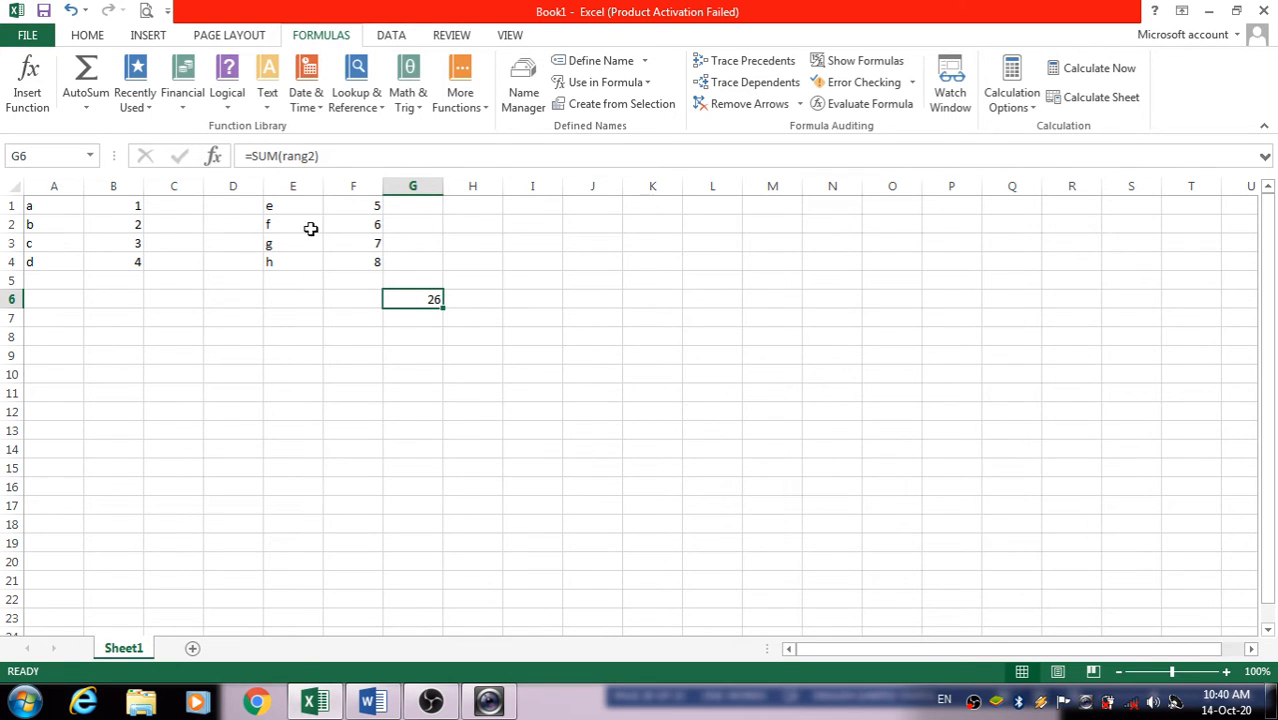
pyautogui.click(273, 206)
pyautogui.moveTo(273, 206); pyautogui.dragTo(351, 262)
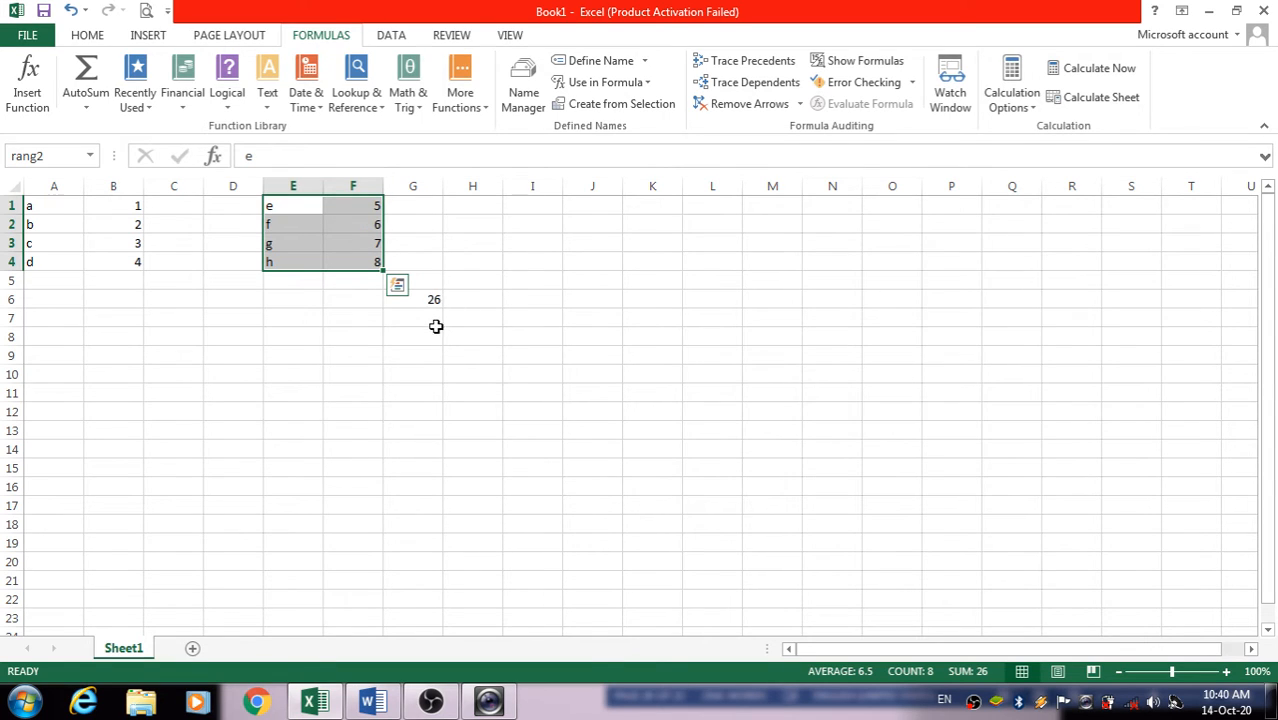
# Step: Try an ODD formula on the name rang2 in cell E7, and clear the cell
pyautogui.click(296, 322)
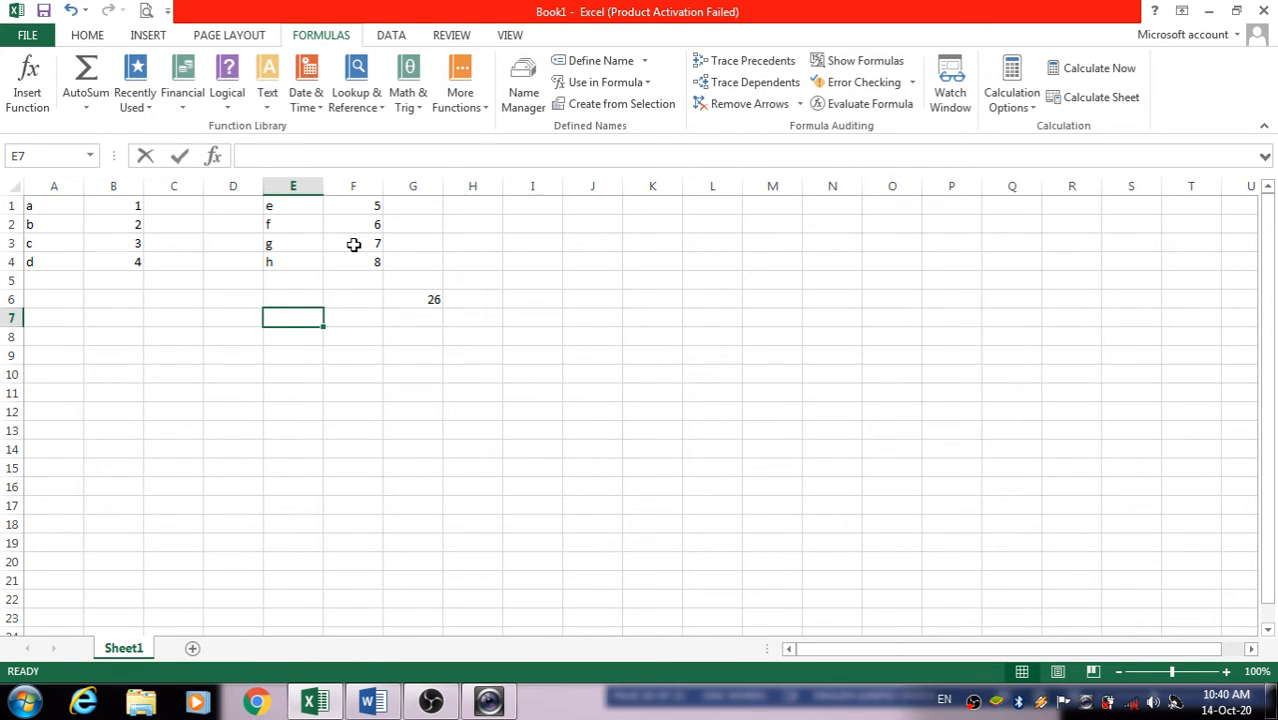
pyautogui.write('=')
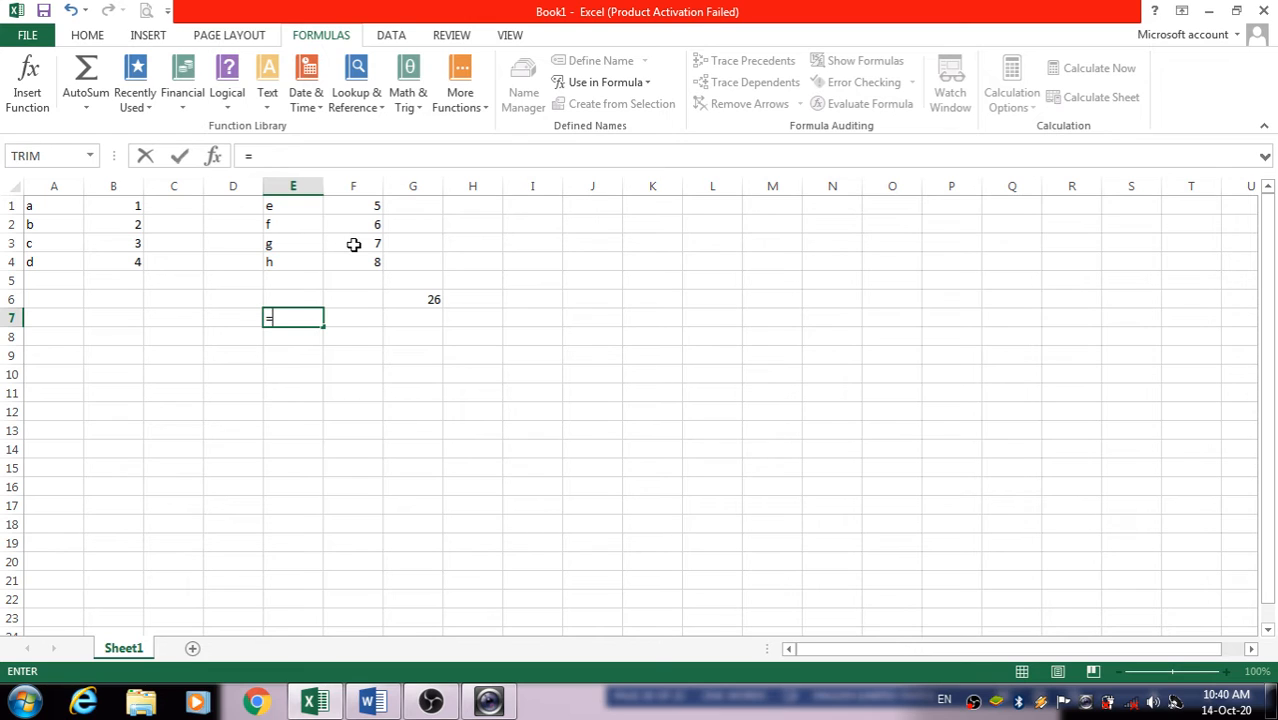
pyautogui.write('odd')
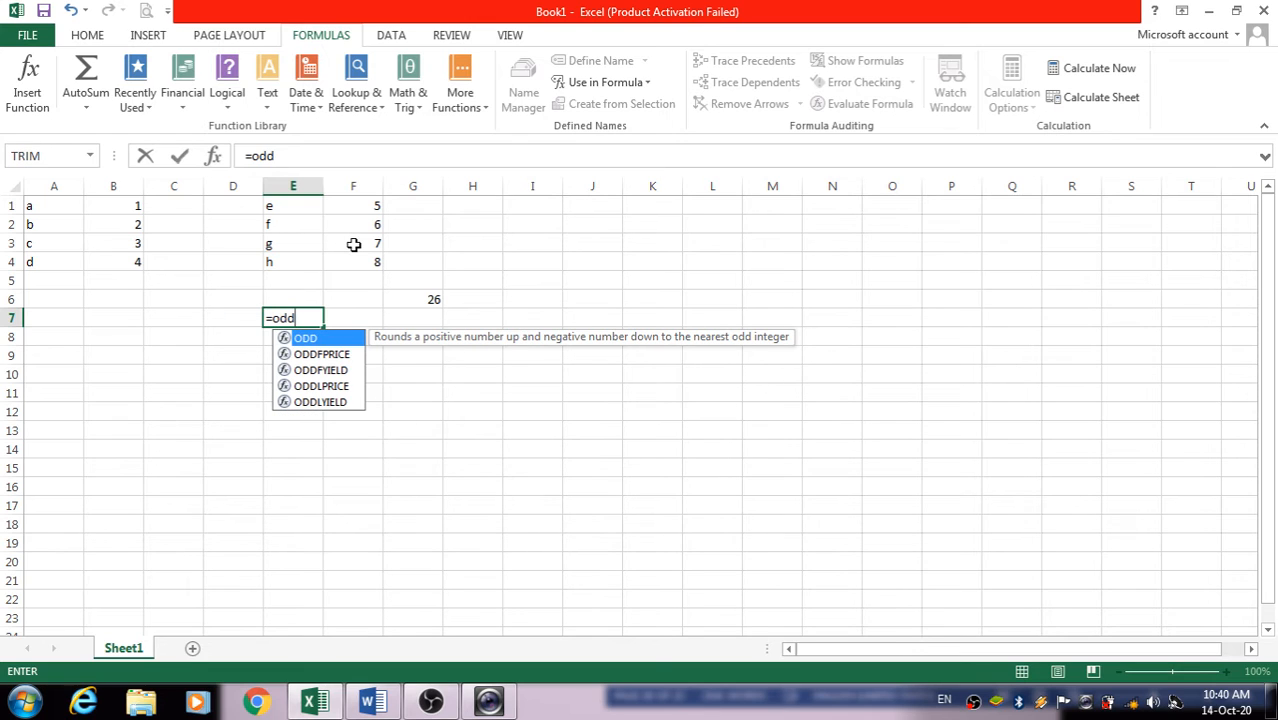
pyautogui.write('(')
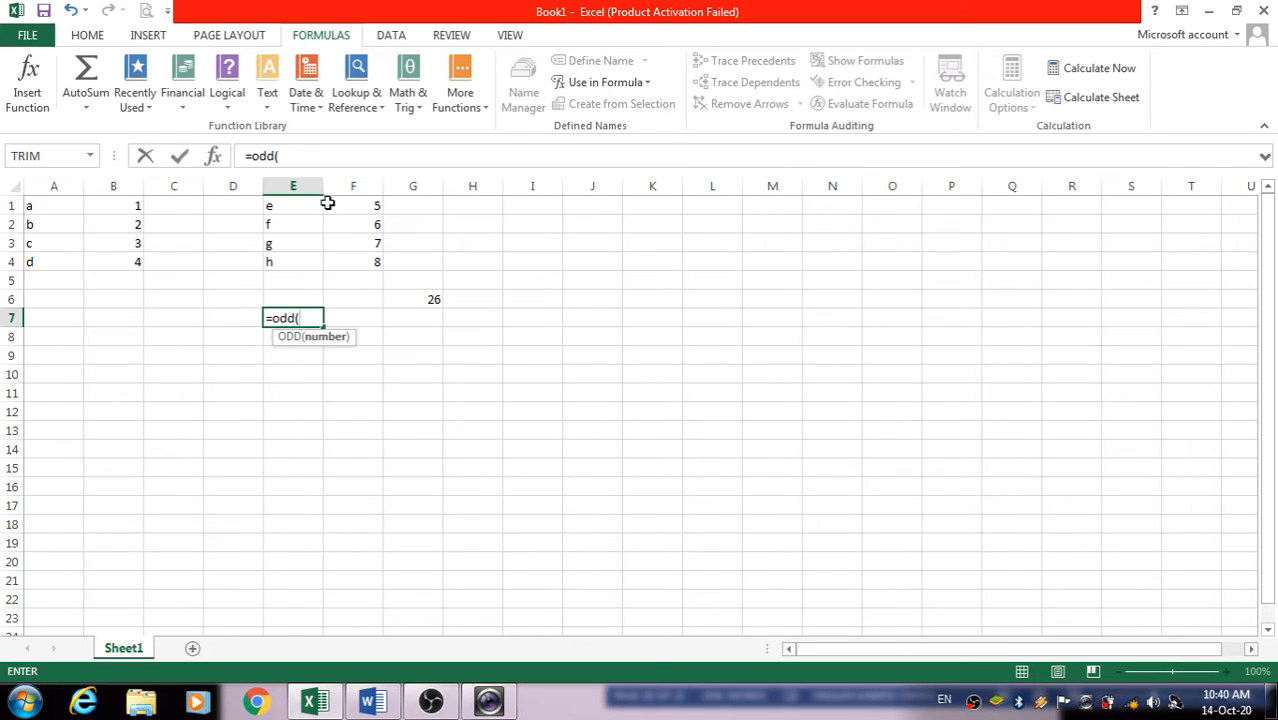
pyautogui.click(600, 82)
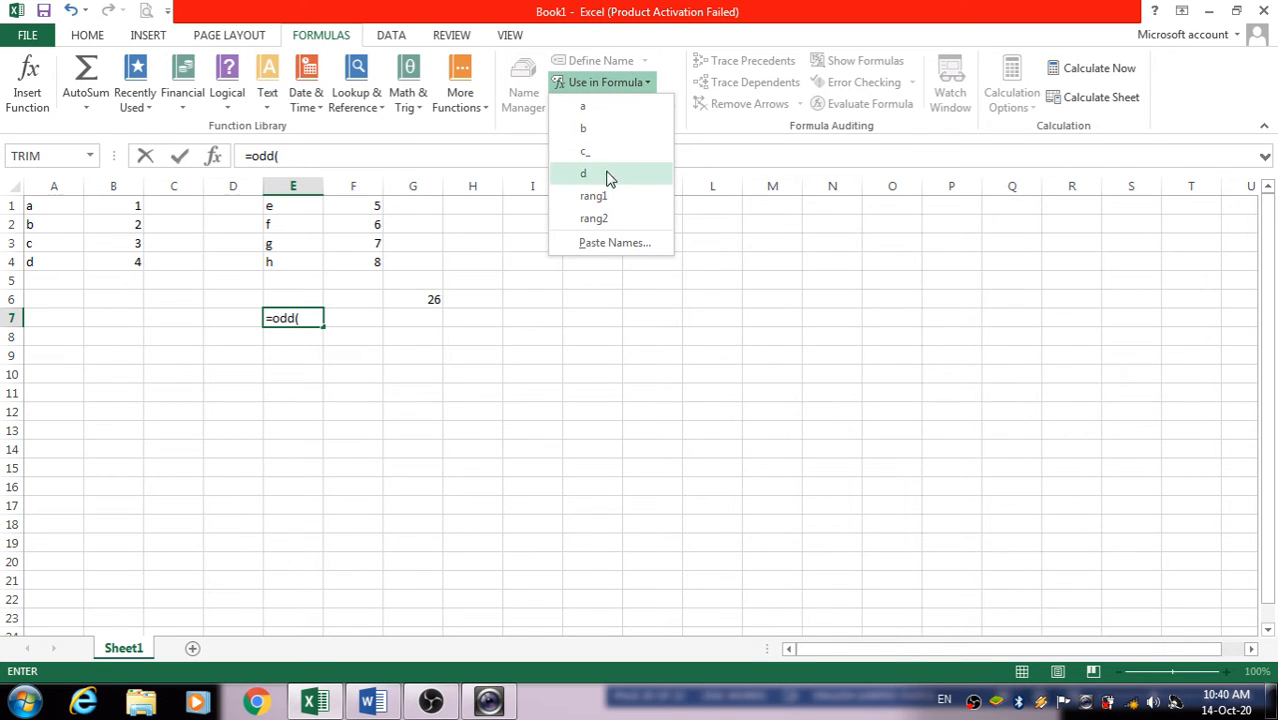
pyautogui.click(608, 219)
pyautogui.press('Return')
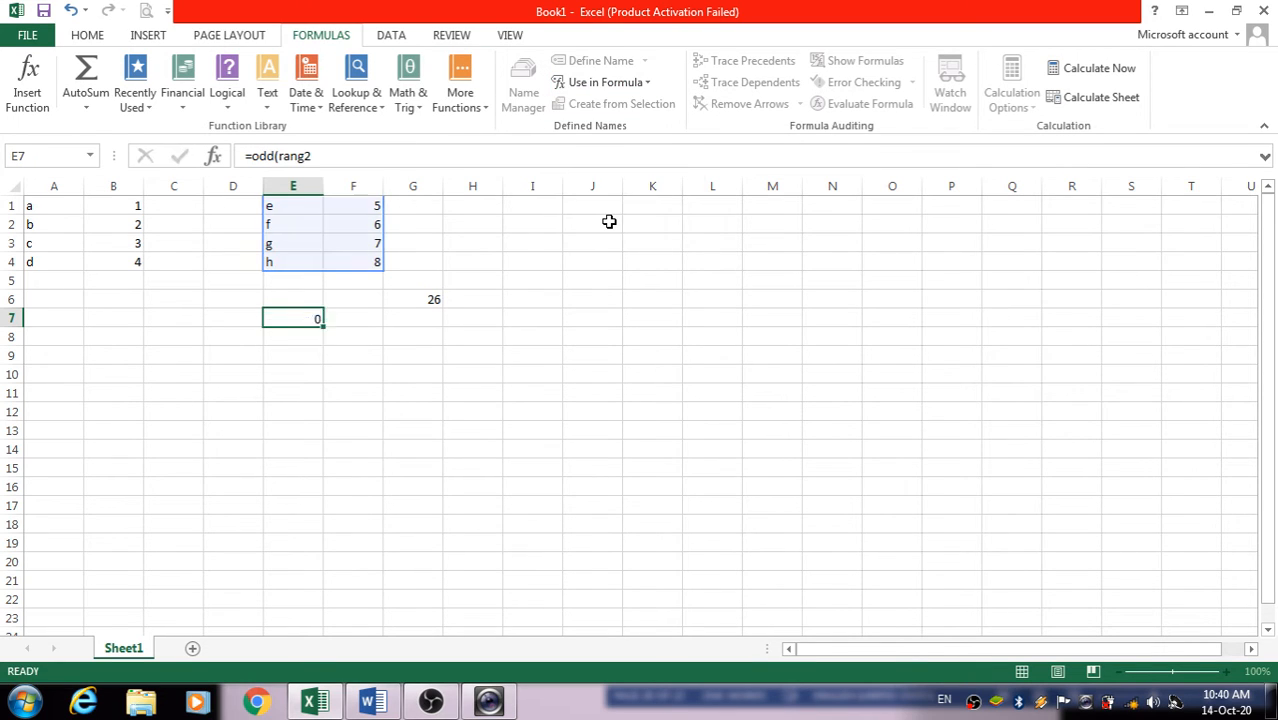
pyautogui.click(310, 318)
pyautogui.press('Delete')
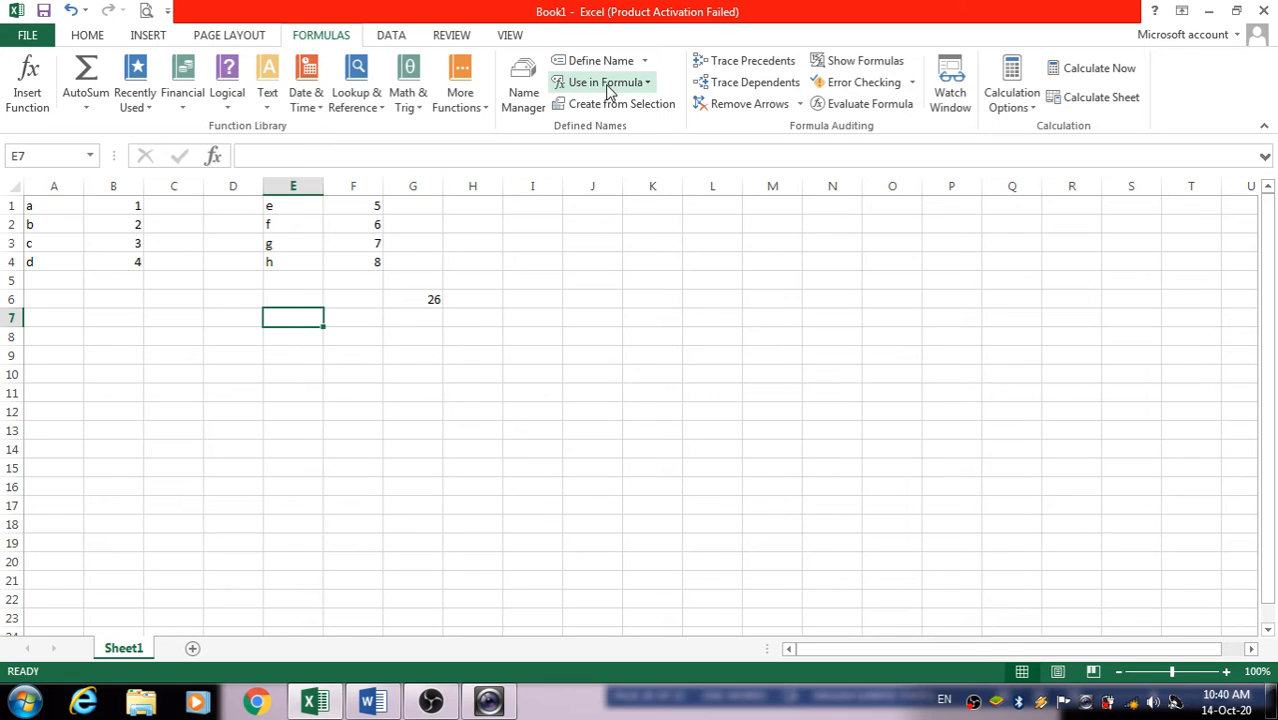
# Step: Enter a MIN formula on the name rang2 in cell E7, and check the formulas in E7 and G6
pyautogui.write('=')
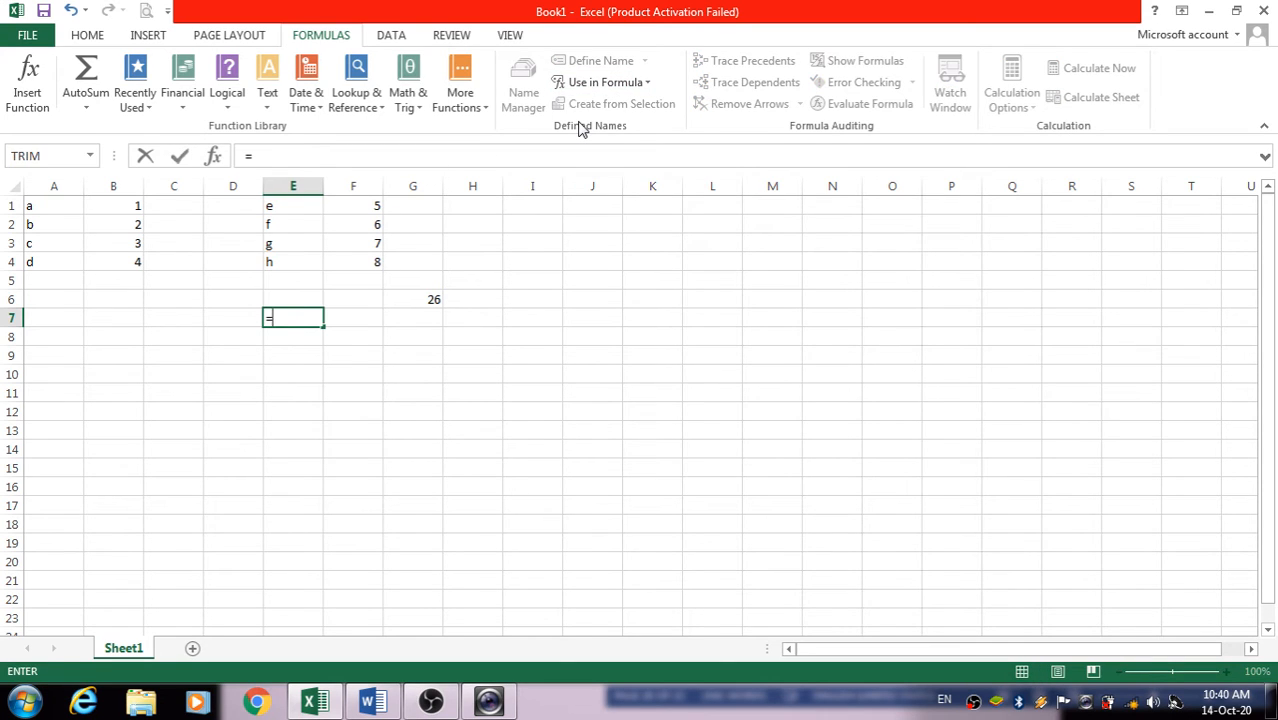
pyautogui.write('min')
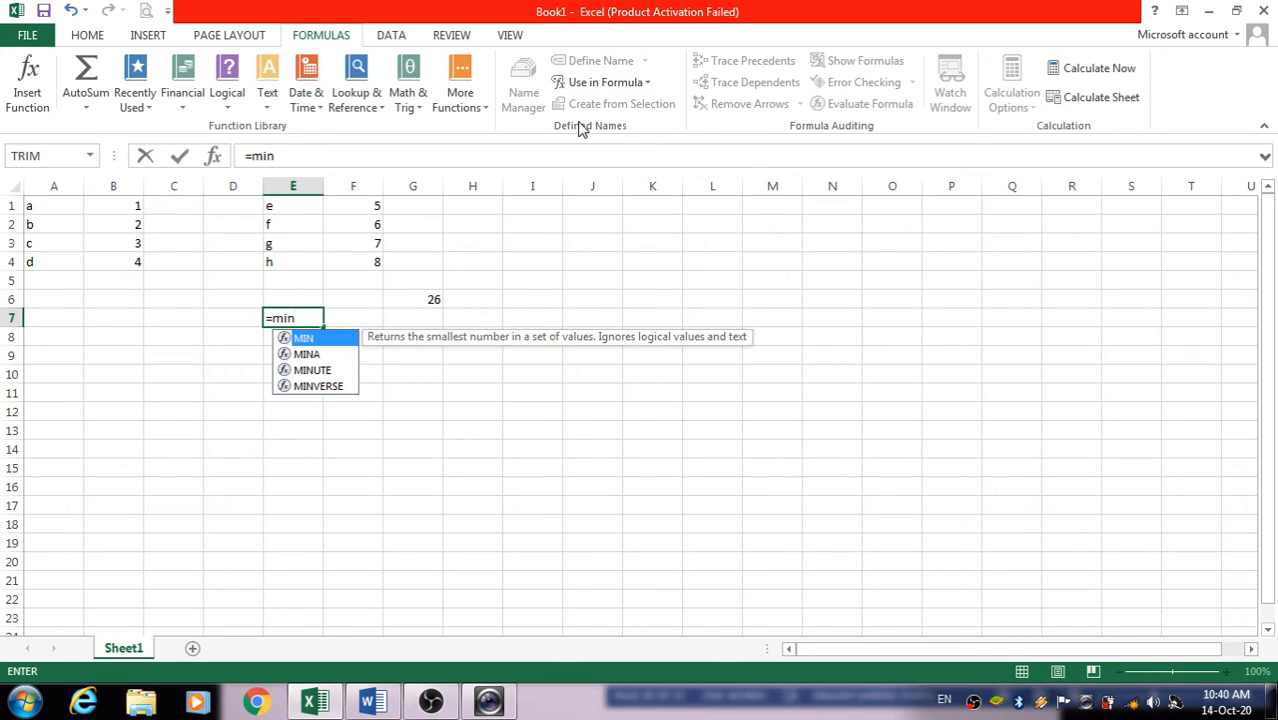
pyautogui.write('(')
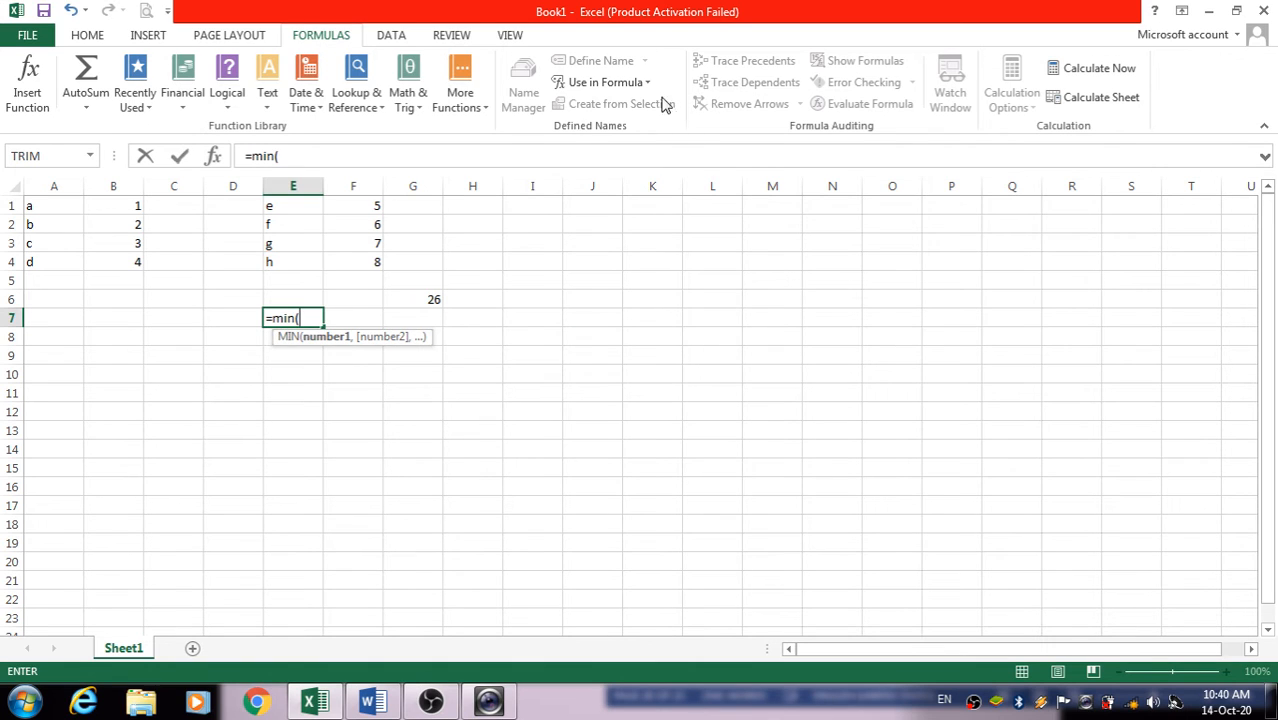
pyautogui.click(605, 82)
pyautogui.click(615, 214)
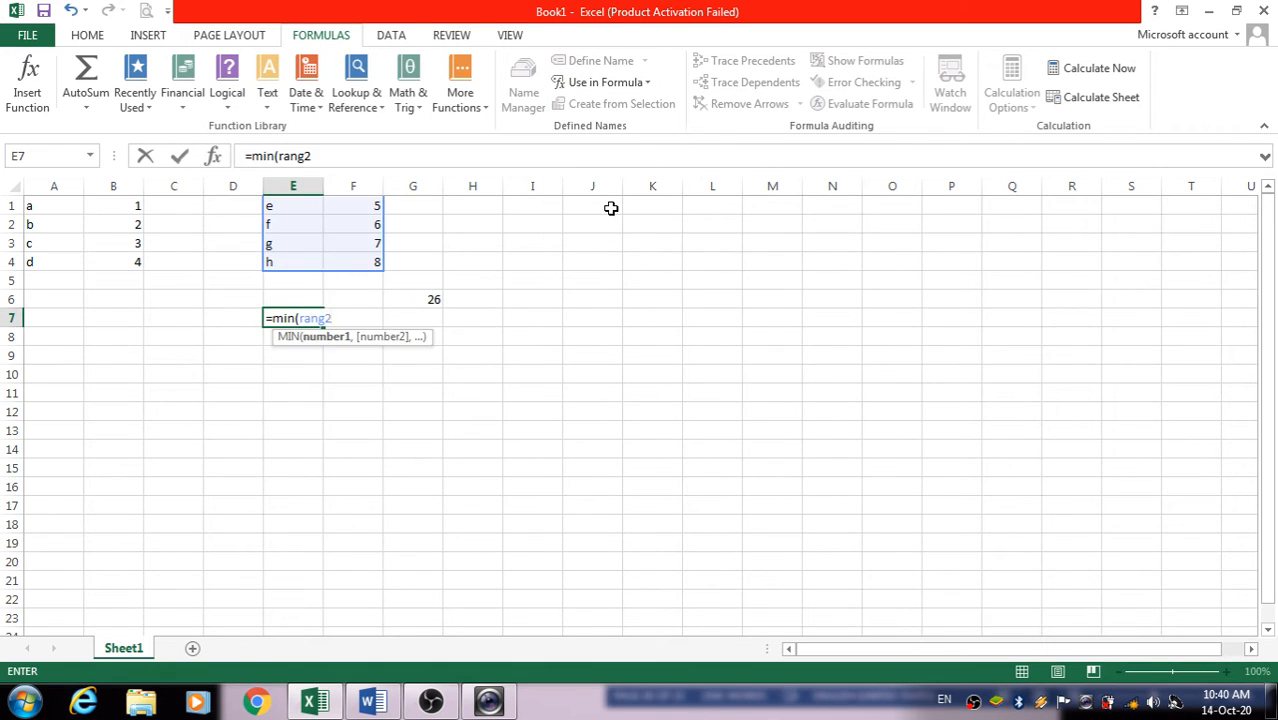
pyautogui.press('Return')
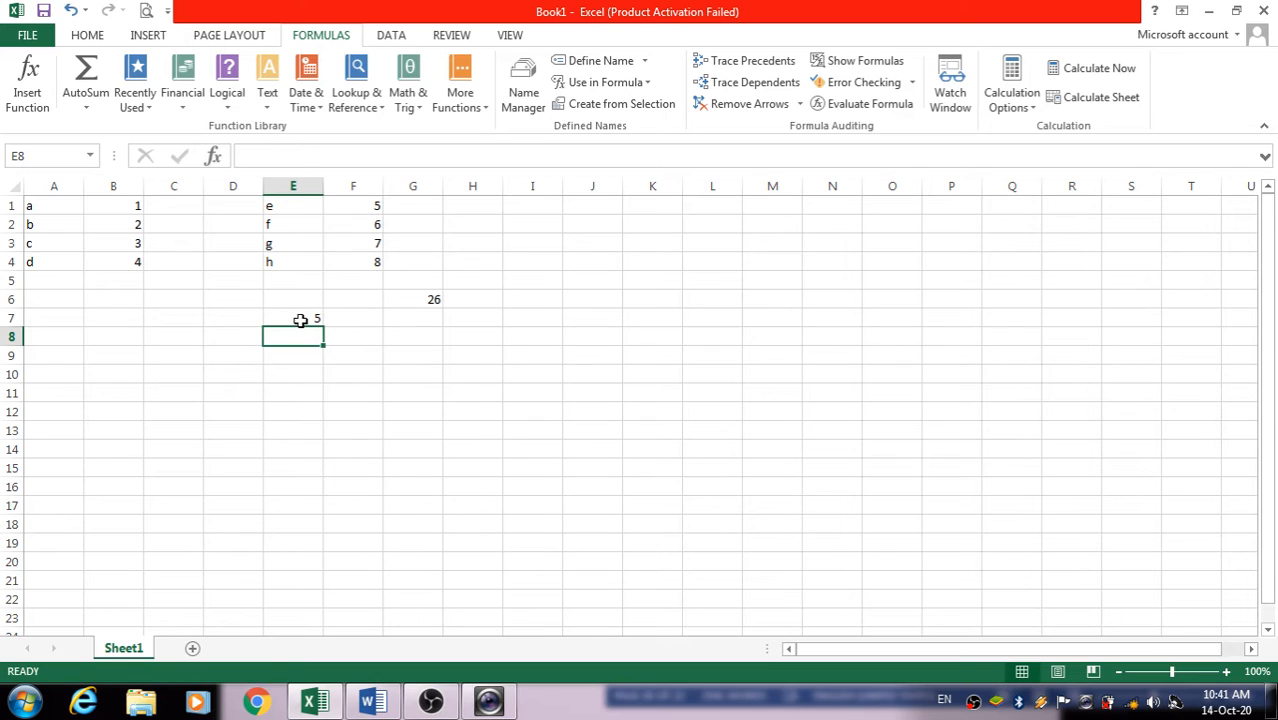
pyautogui.click(300, 318)
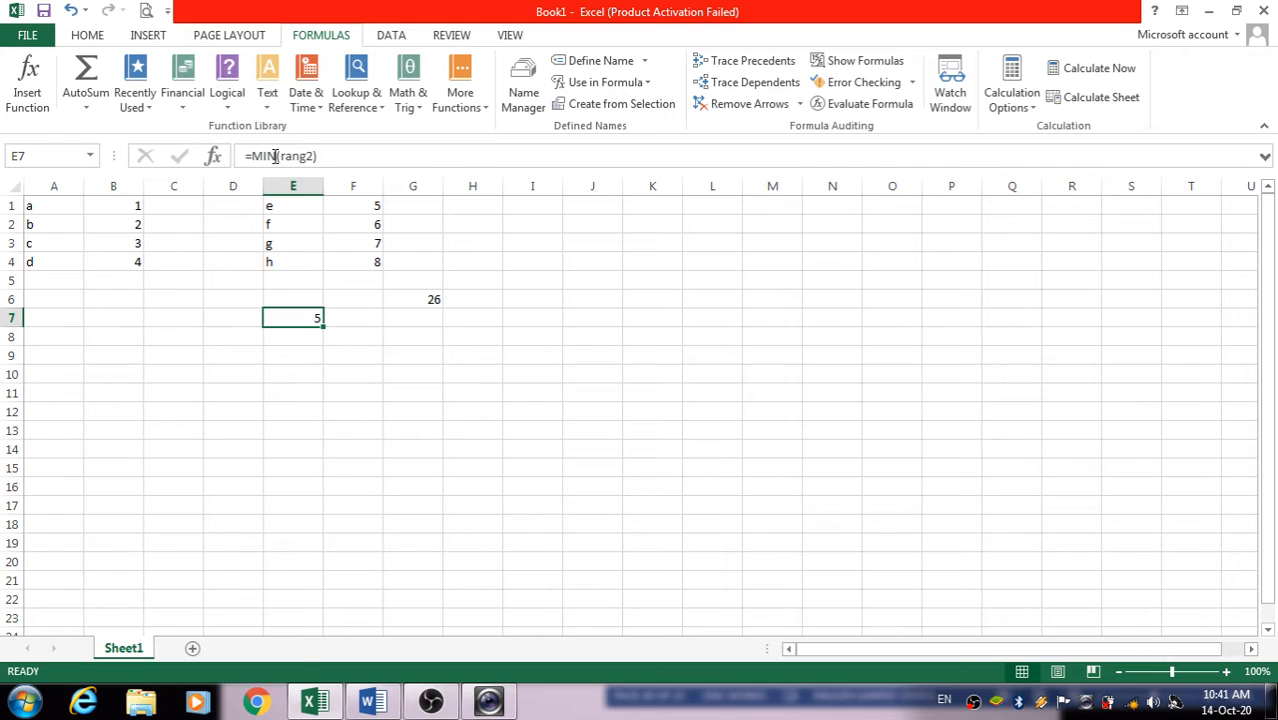
pyautogui.click(420, 300)
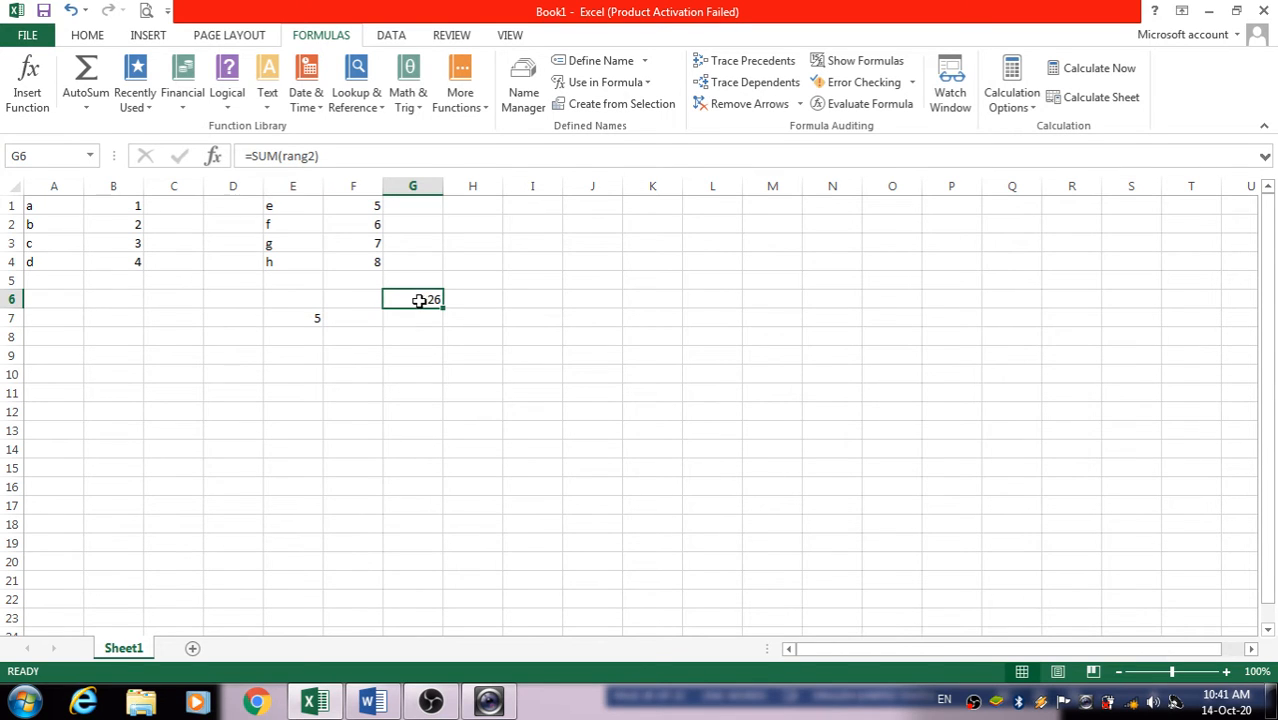
# Step: Switch to the Word notes and join the split last line of the Trace Dependent Command description to the line before it
pyautogui.click(384, 703)
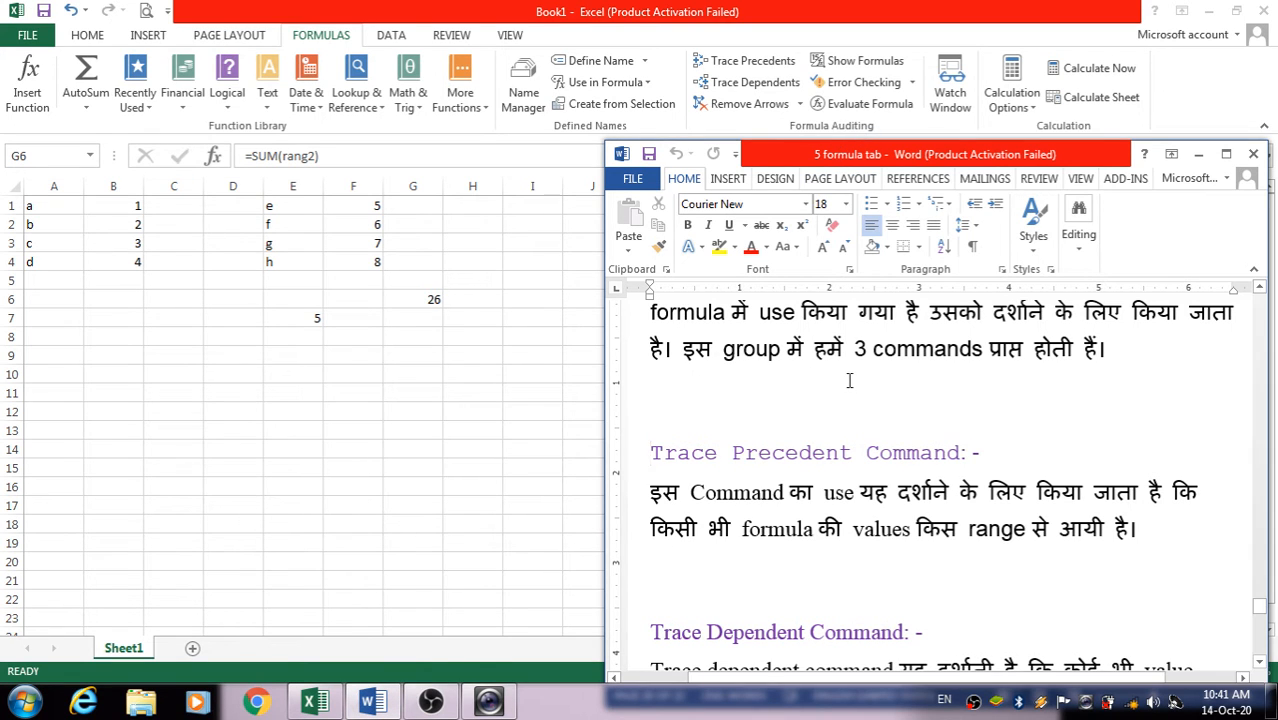
pyautogui.scroll(-3, 845, 380)
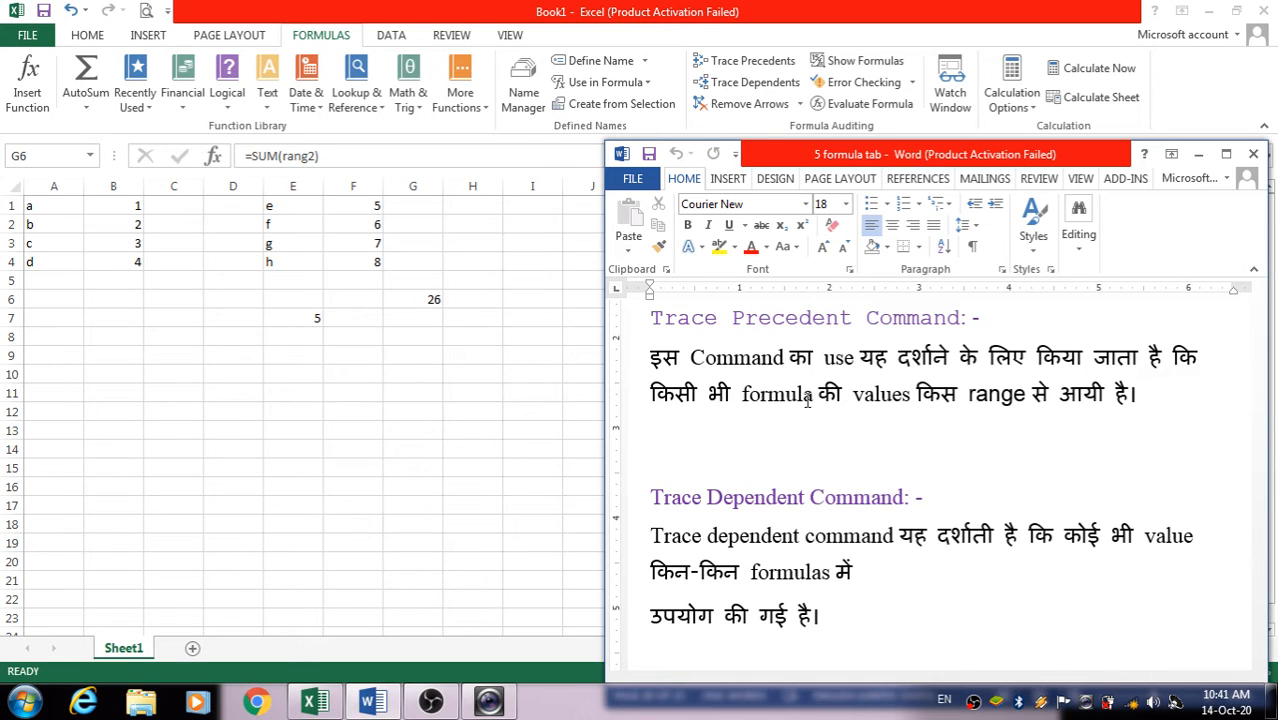
pyautogui.scroll(-1, 795, 577)
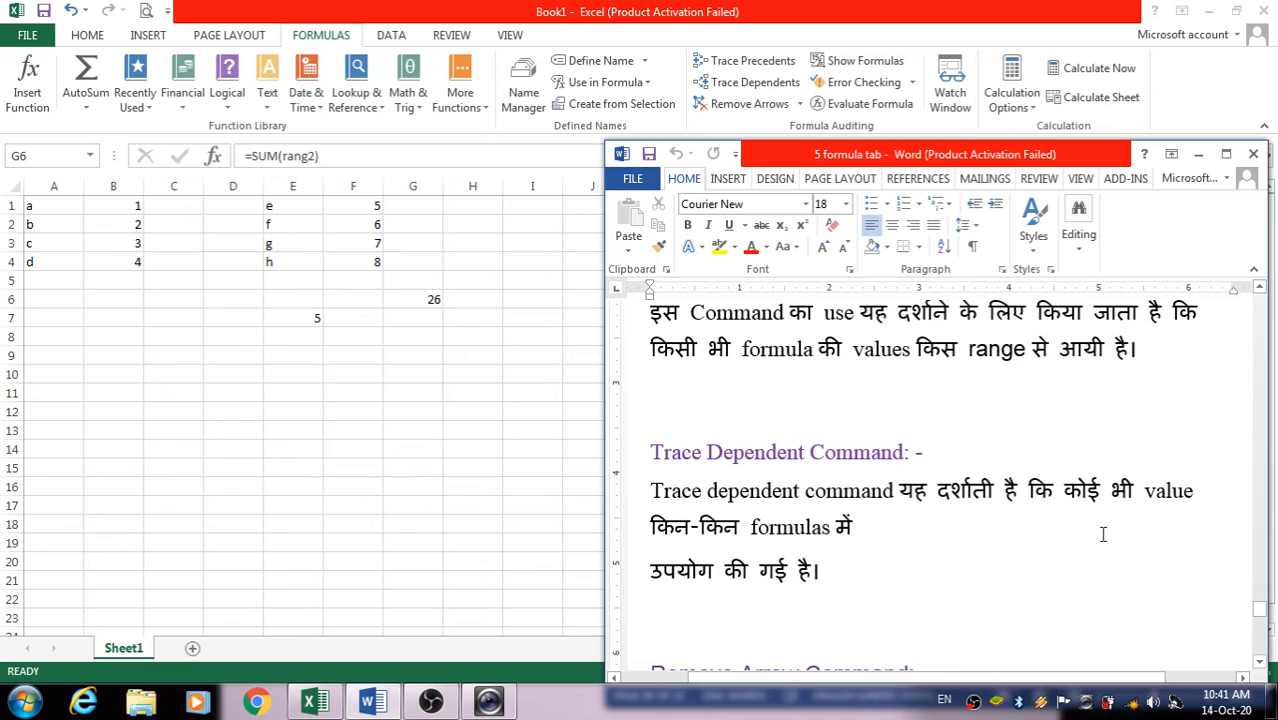
pyautogui.scroll(-1, 1103, 534)
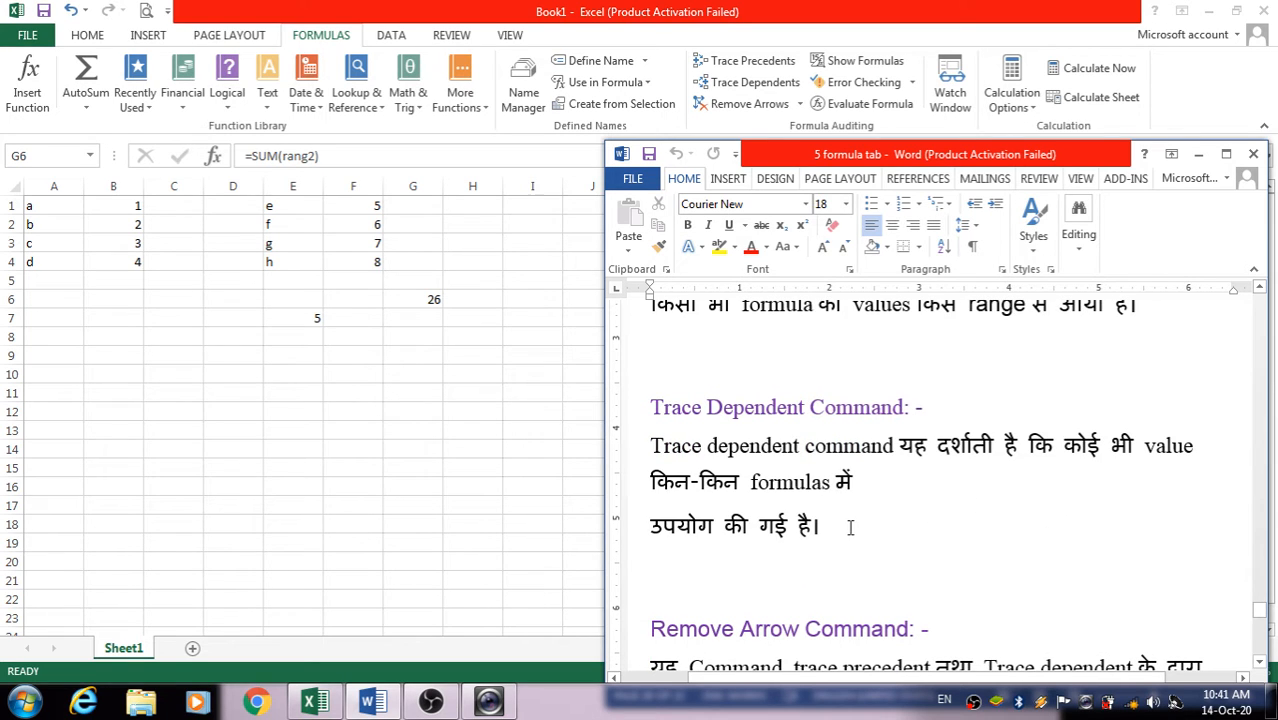
pyautogui.click(648, 527)
pyautogui.press('BackSpace')
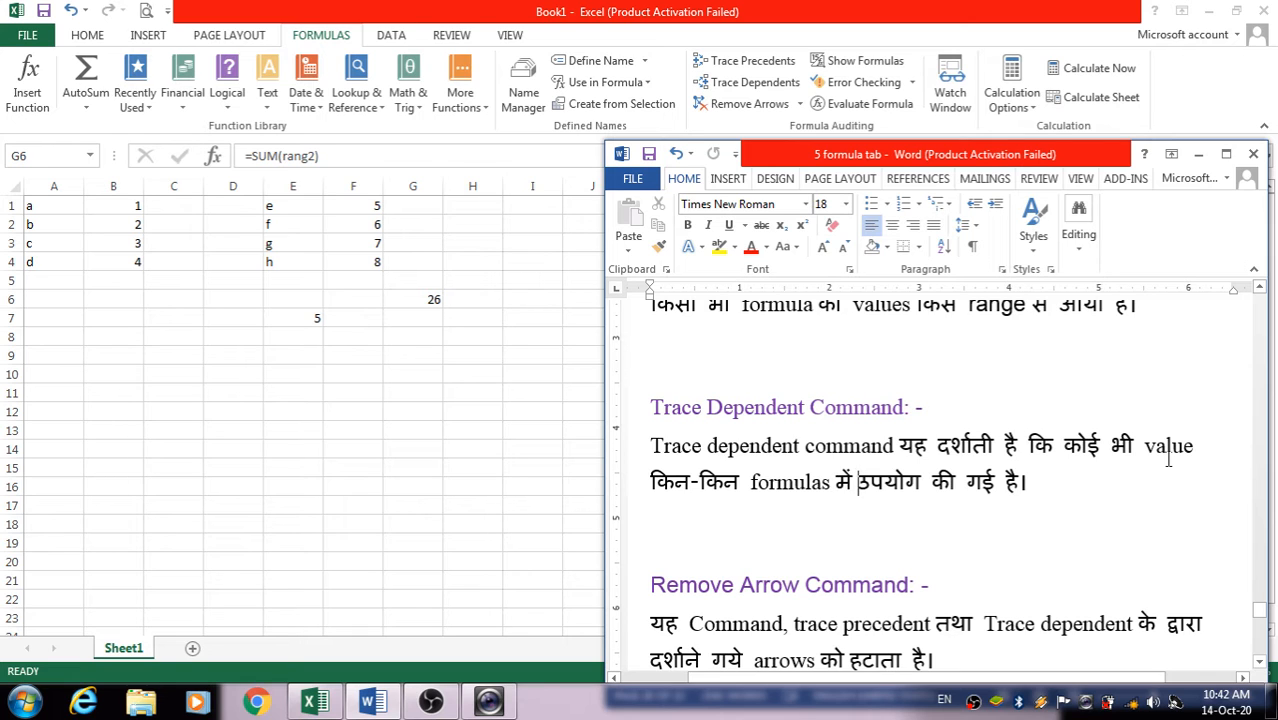
# Step: Review the Trace Precedent, Trace Dependent and Remove Arrow Command descriptions in the notes
pyautogui.scroll(1, 1168, 459)
pyautogui.scroll(1, 1168, 459)
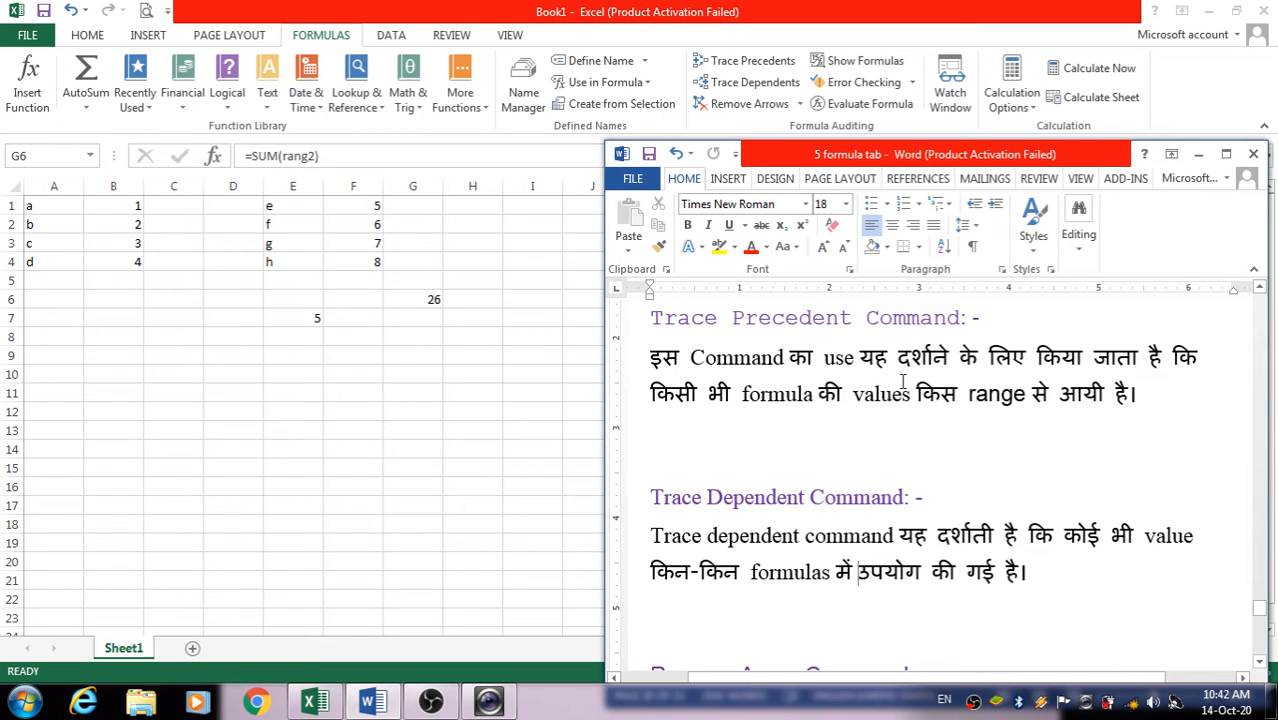
pyautogui.scroll(-3, 903, 381)
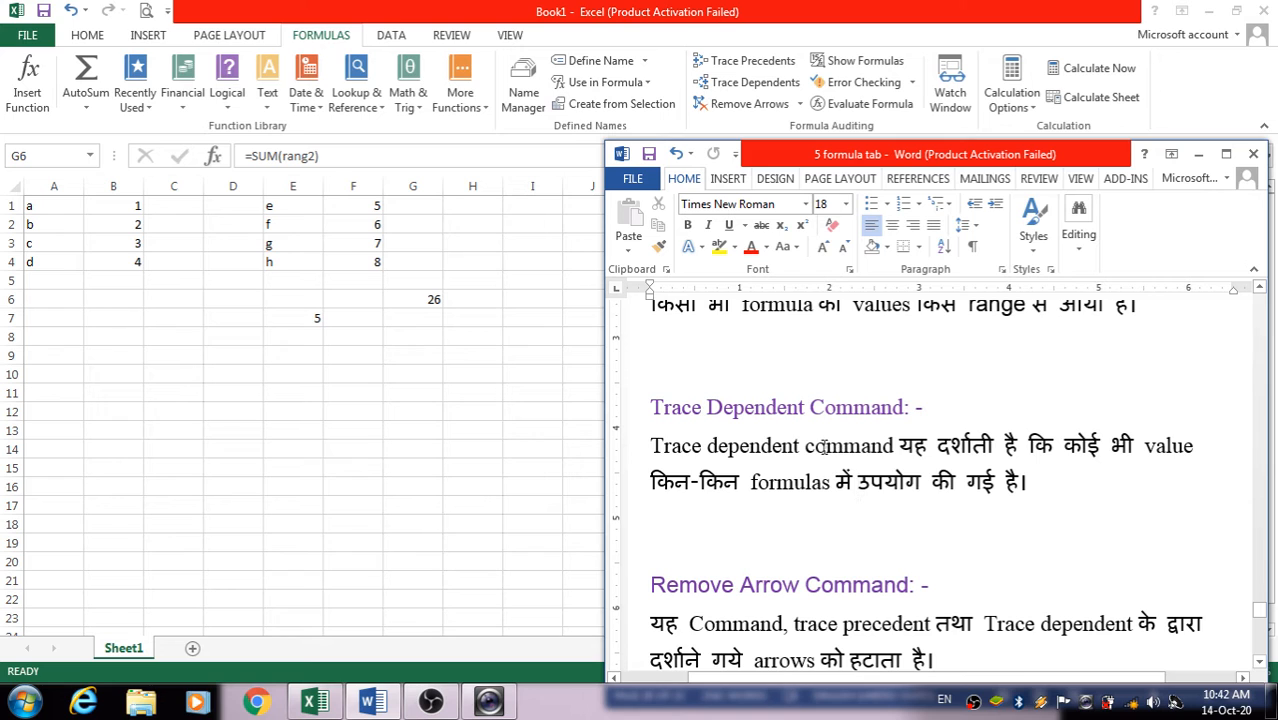
pyautogui.scroll(-5, 822, 446)
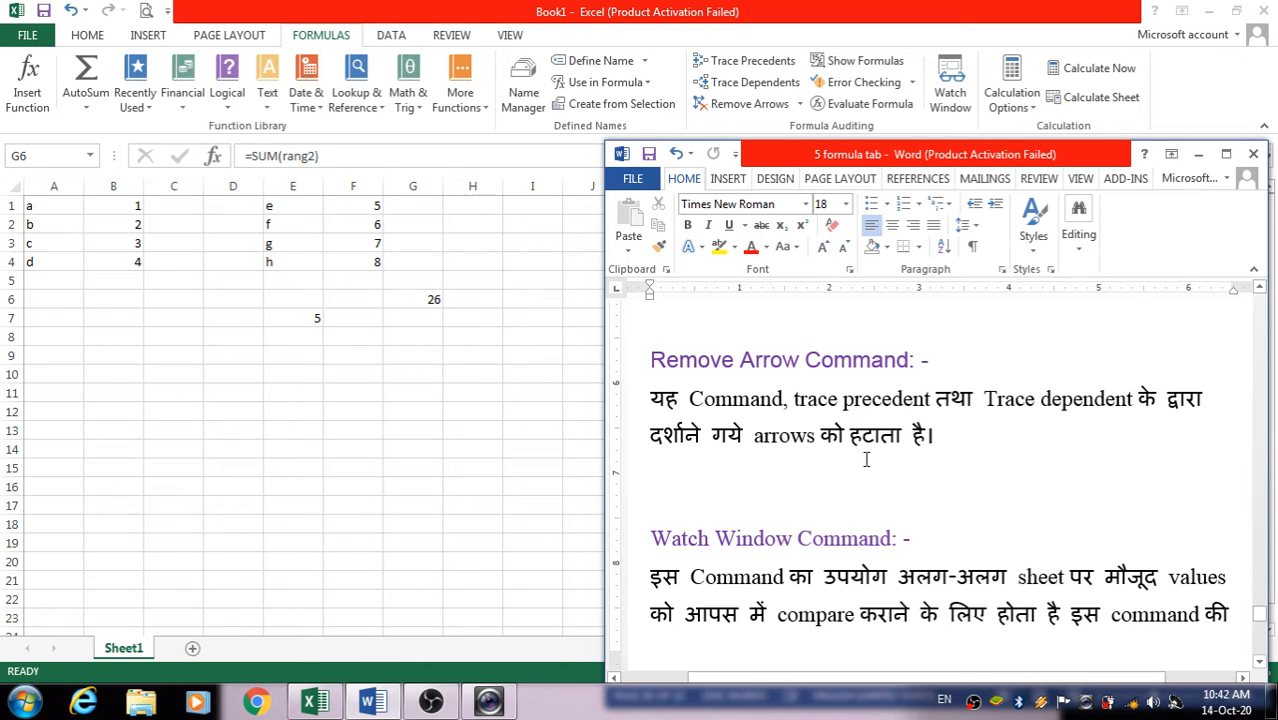
pyautogui.scroll(8, 871, 447)
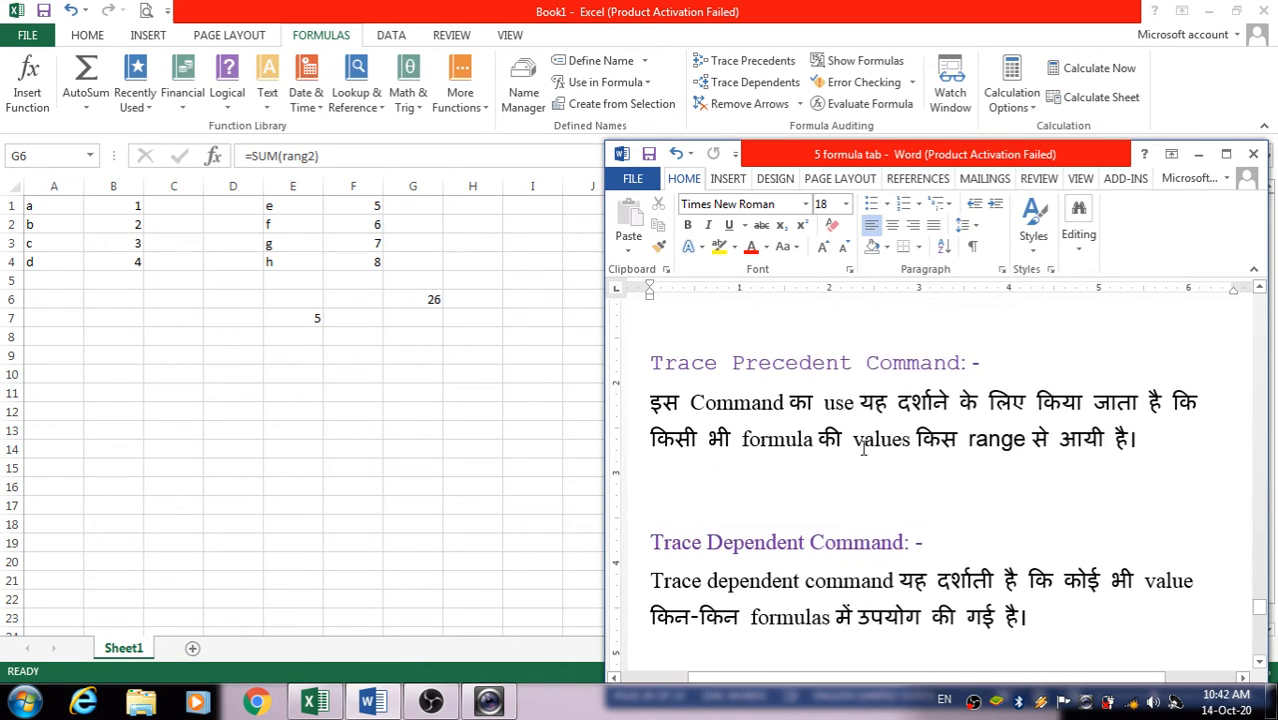
# Step: Switch to Excel and trace the precedents of the formulas in G6 and E7, removing the arrows after each trace
pyautogui.click(339, 357)
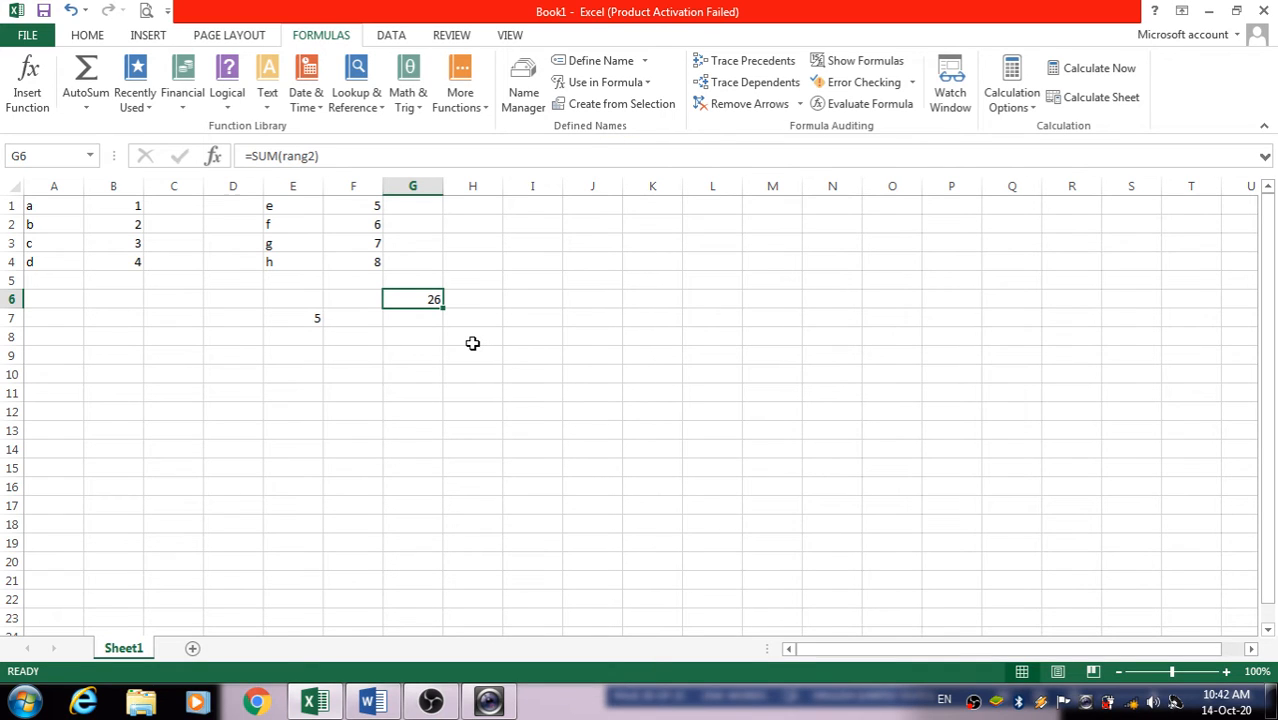
pyautogui.click(762, 66)
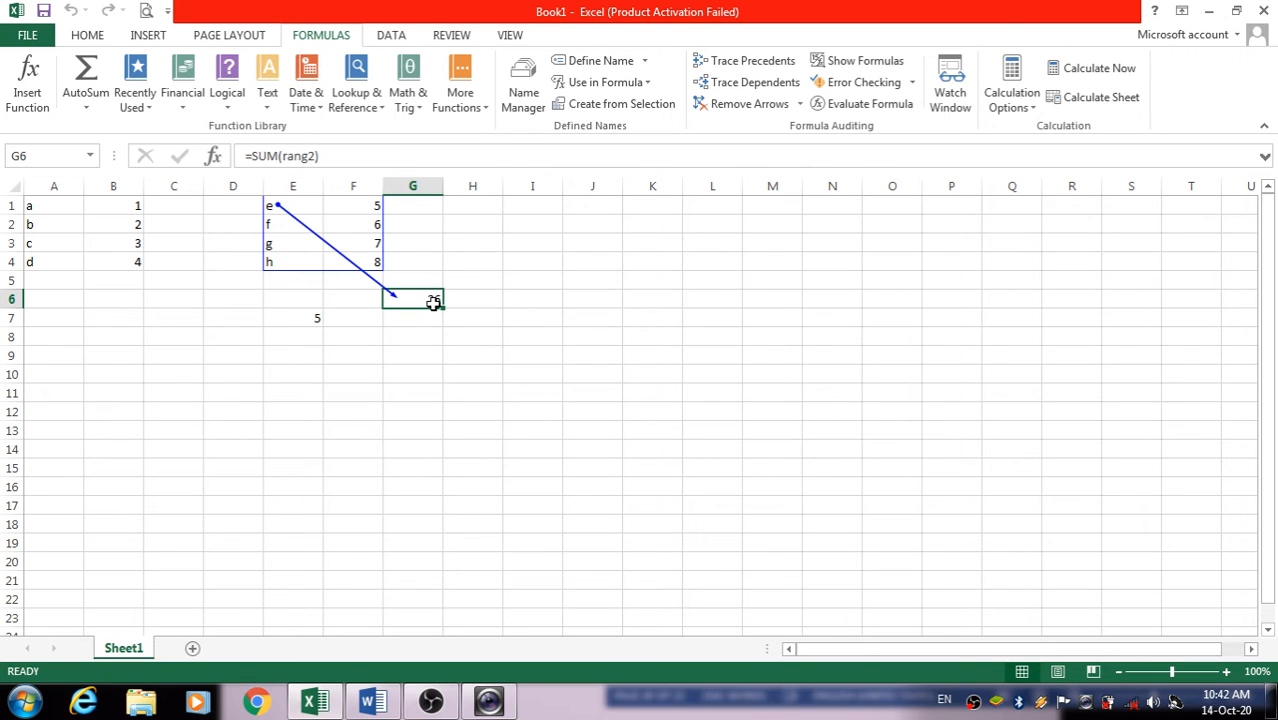
pyautogui.click(739, 106)
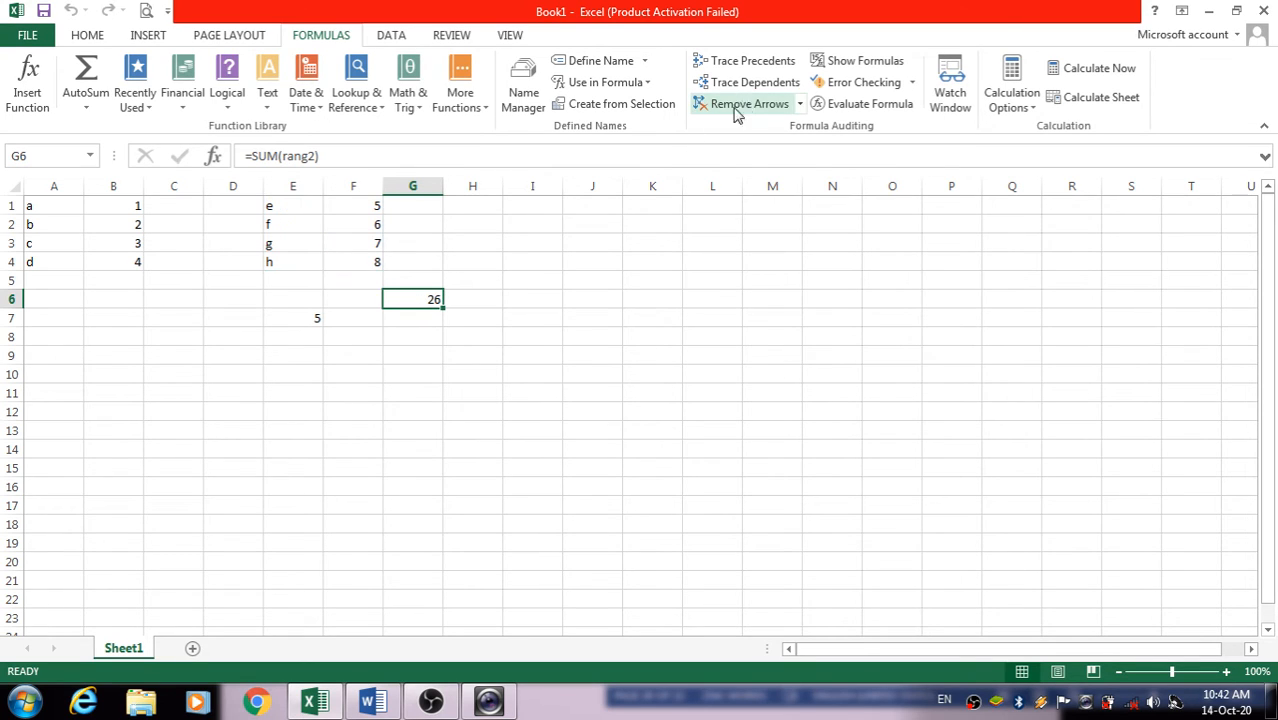
pyautogui.click(317, 316)
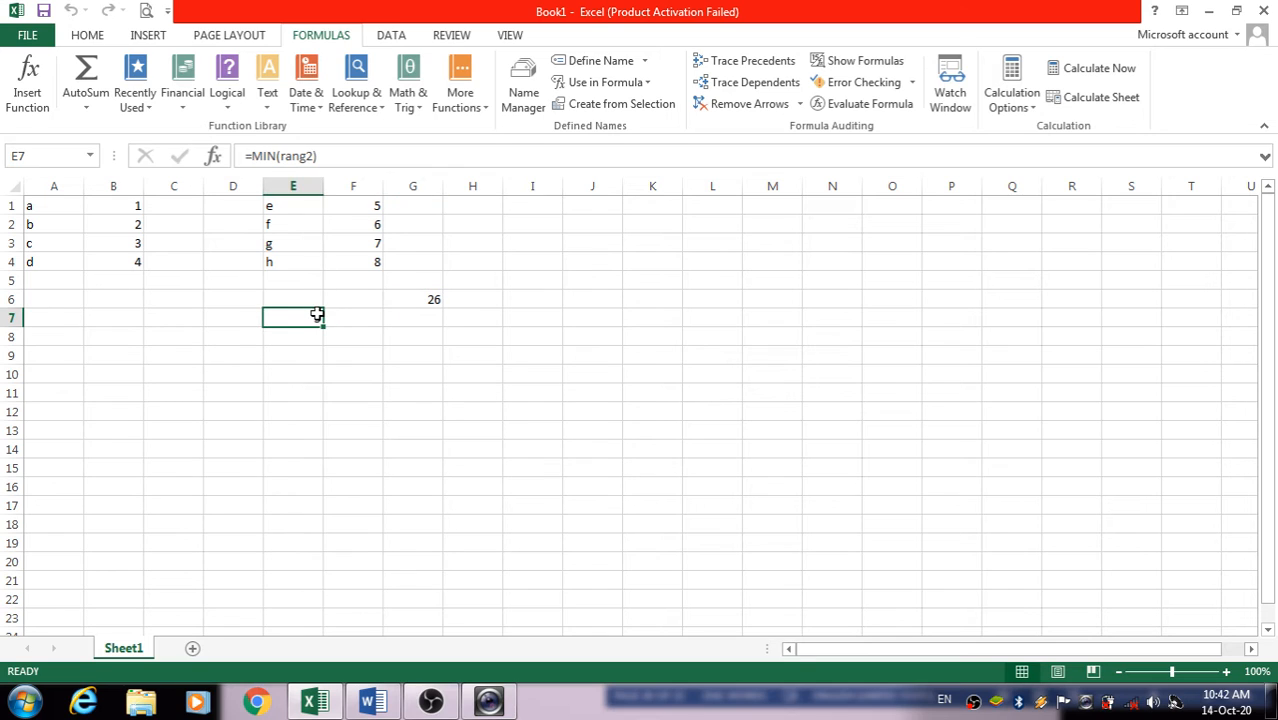
pyautogui.click(731, 66)
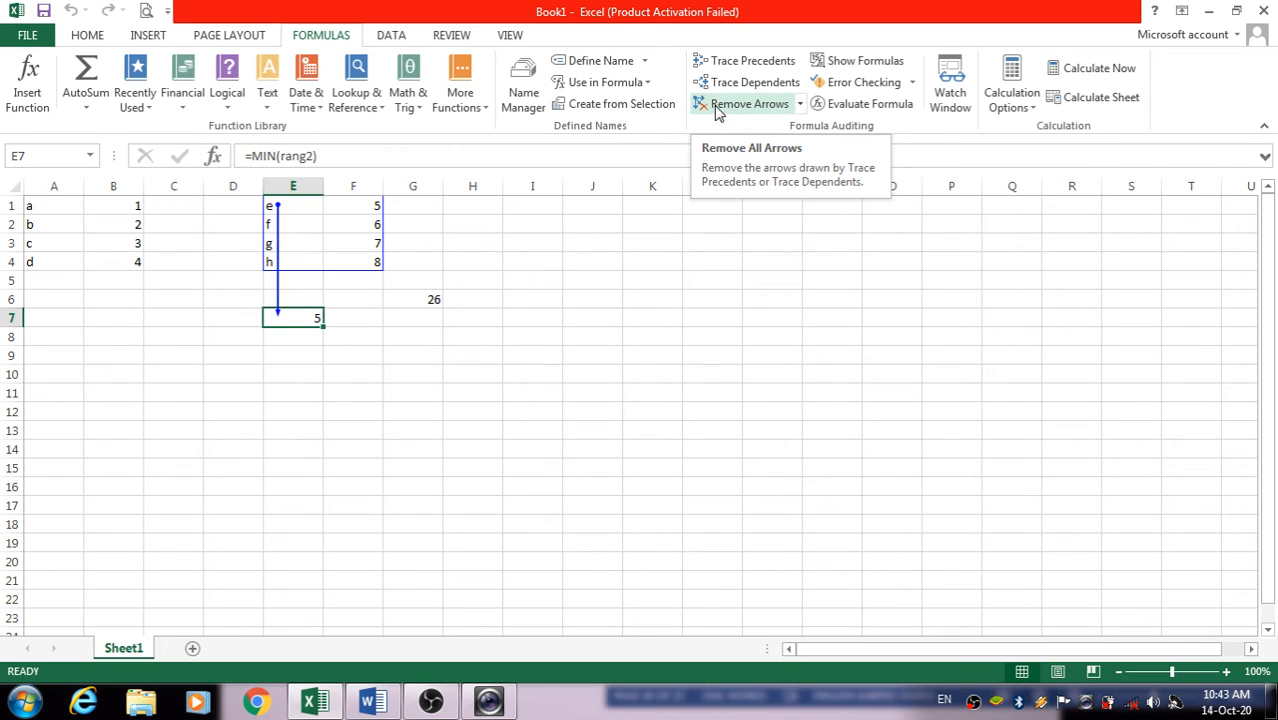
pyautogui.click(750, 119)
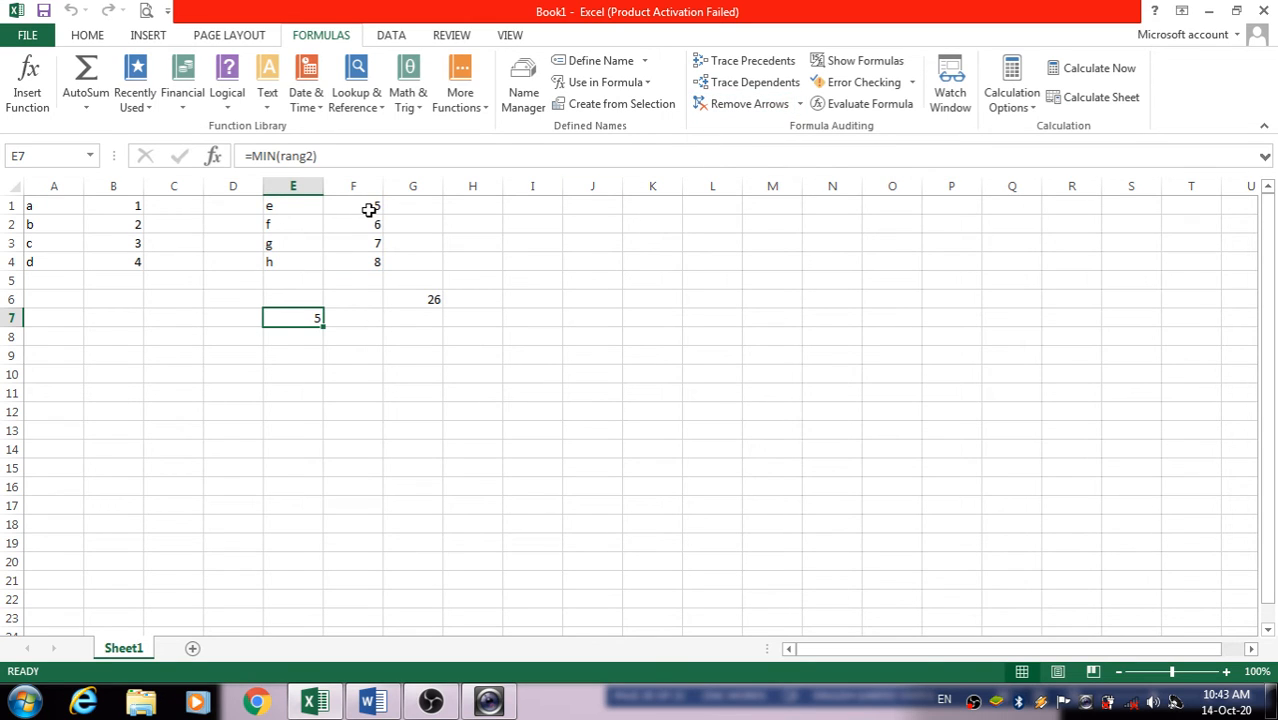
# Step: Try to trace the dependents of cell E7, and trace the dependents of cell F1
pyautogui.click(745, 85)
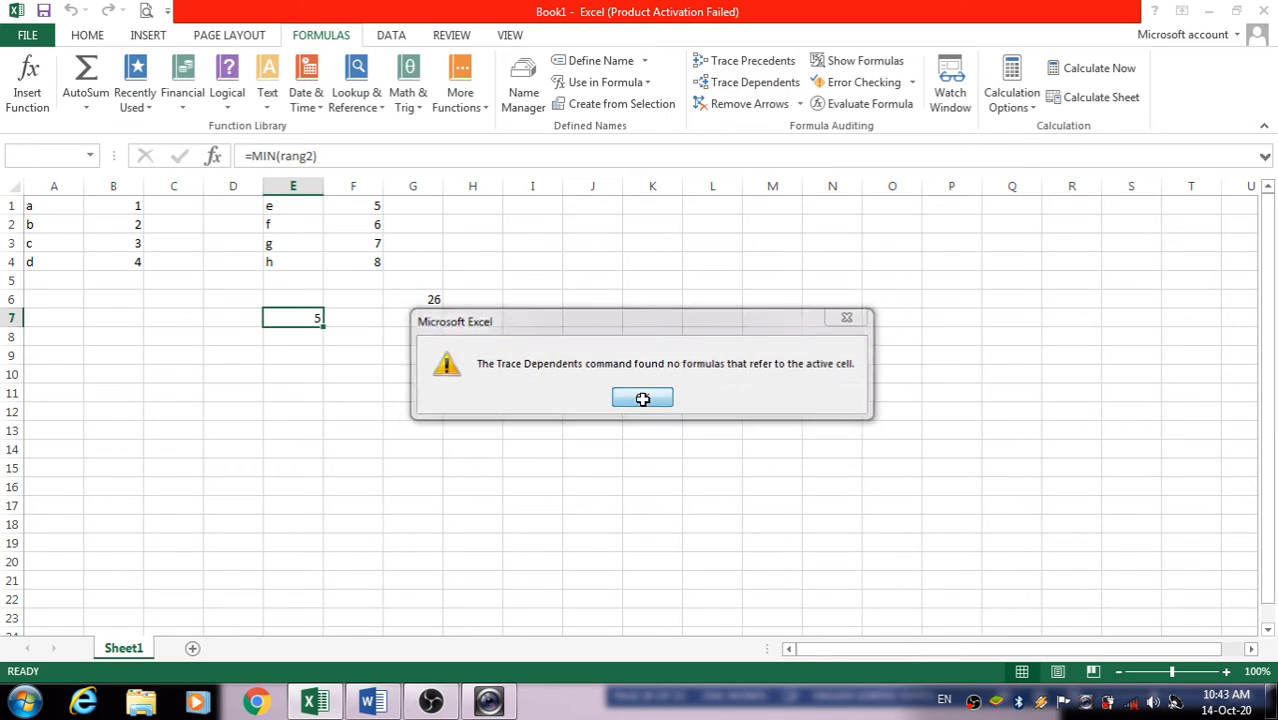
pyautogui.click(642, 399)
pyautogui.click(373, 206)
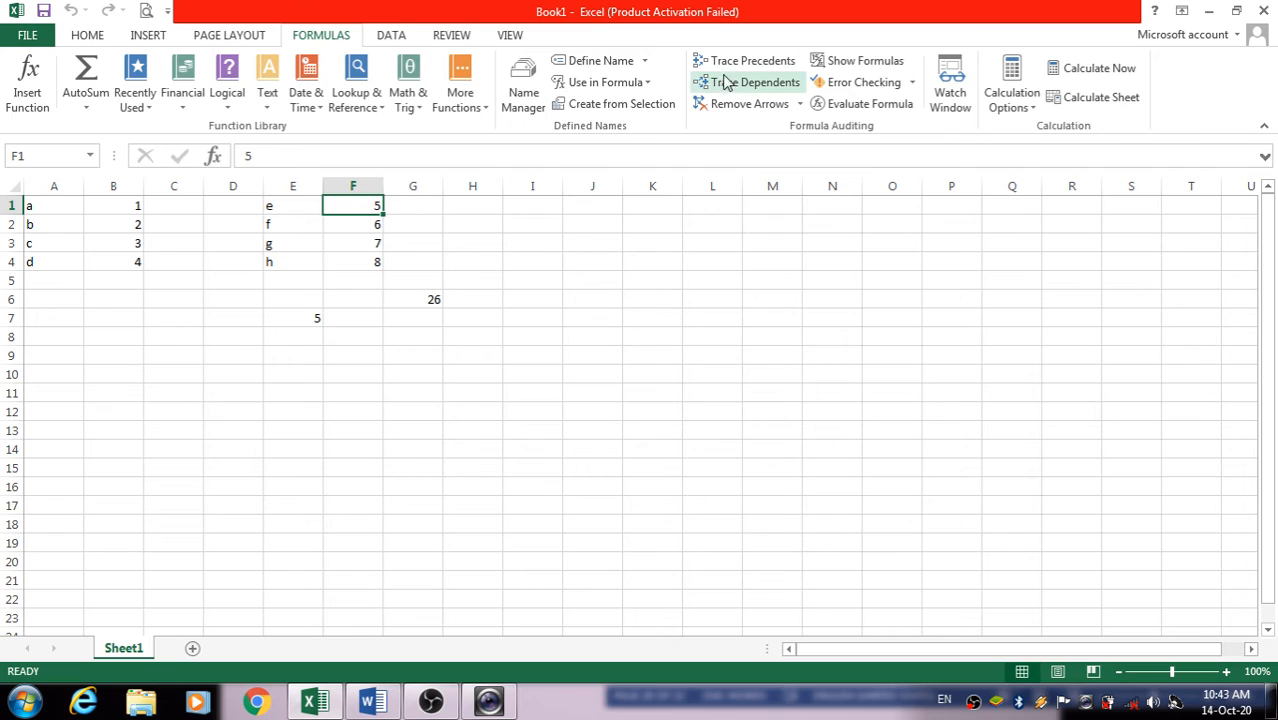
pyautogui.click(369, 224)
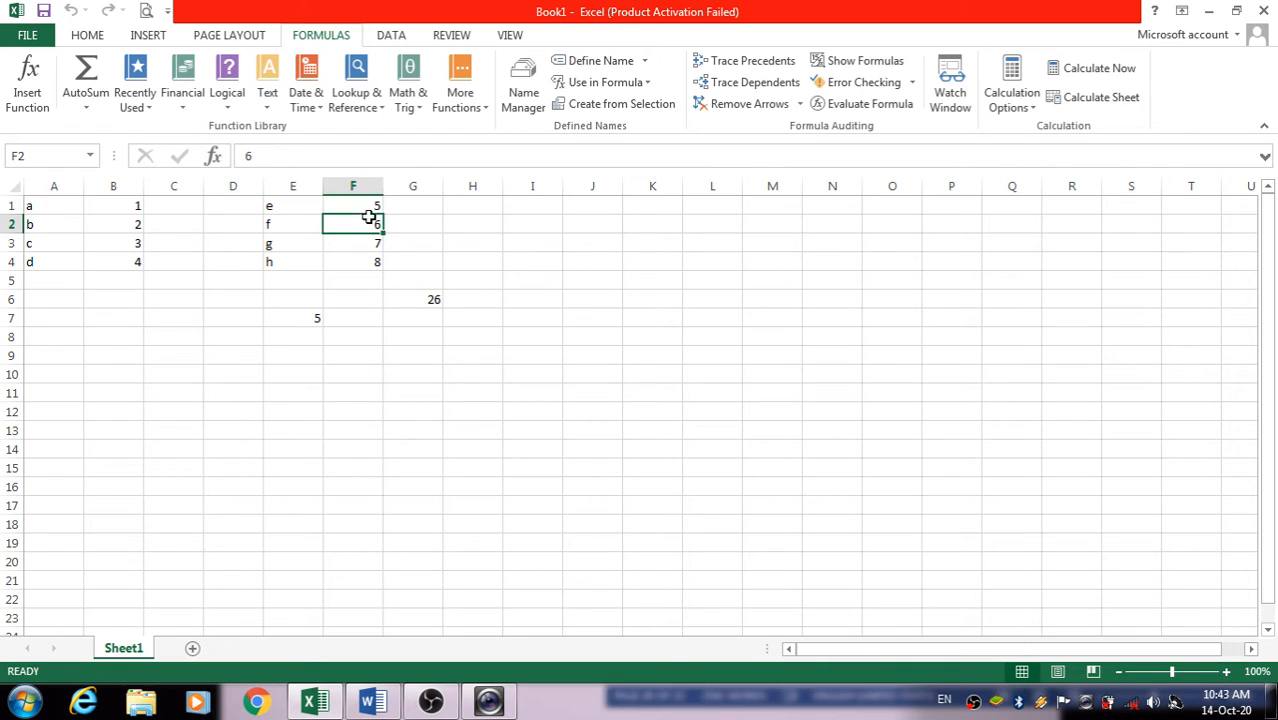
pyautogui.click(368, 206)
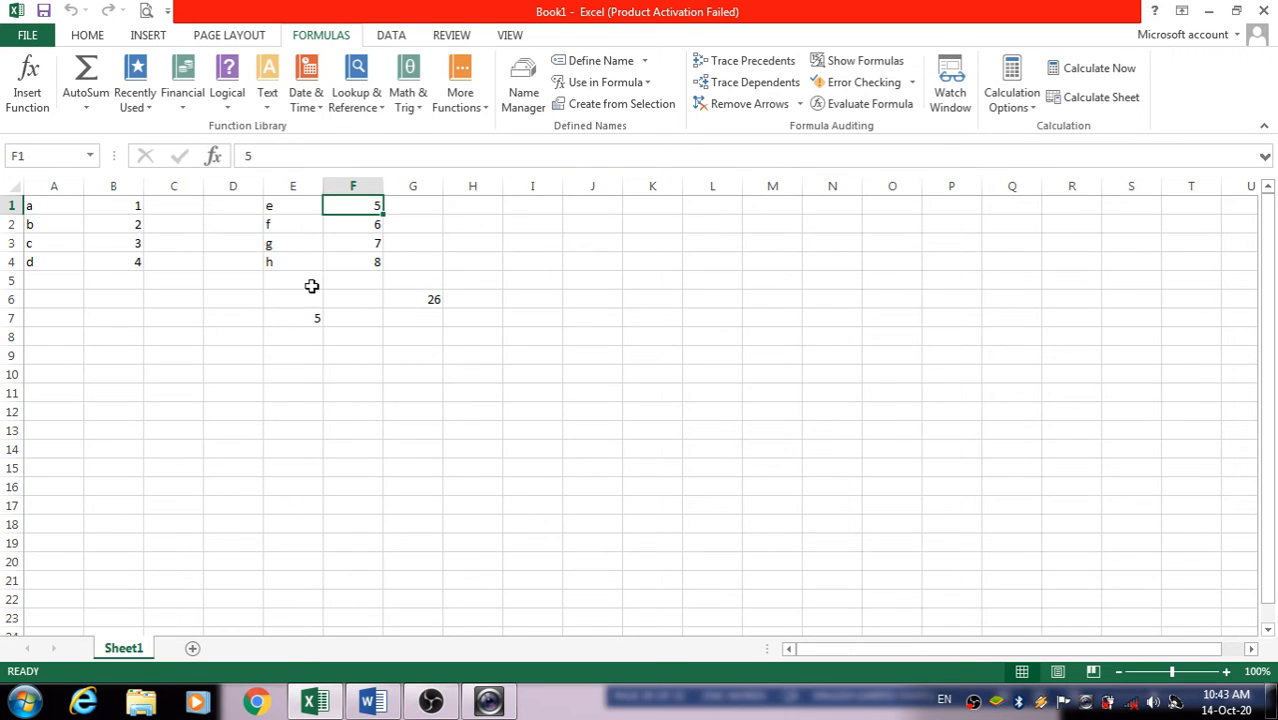
pyautogui.click(725, 86)
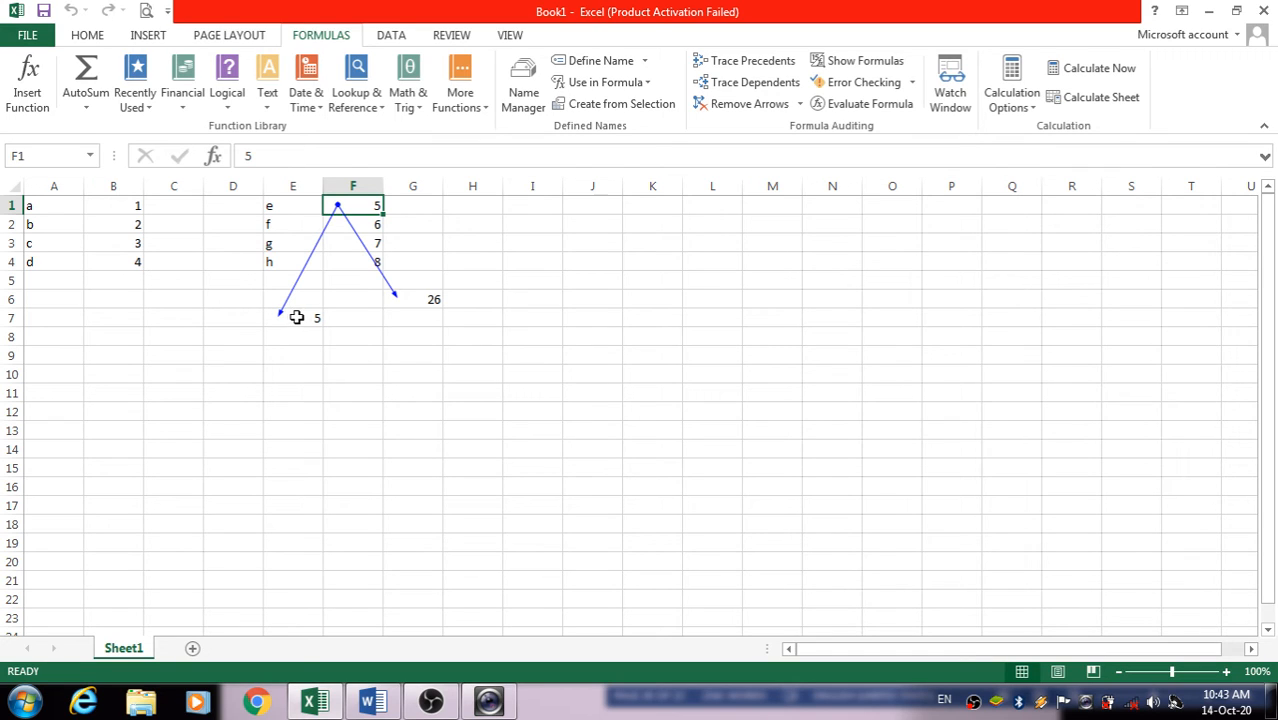
# Step: Trace the dependents of cell F2 as well, and remove all trace arrows
pyautogui.click(375, 222)
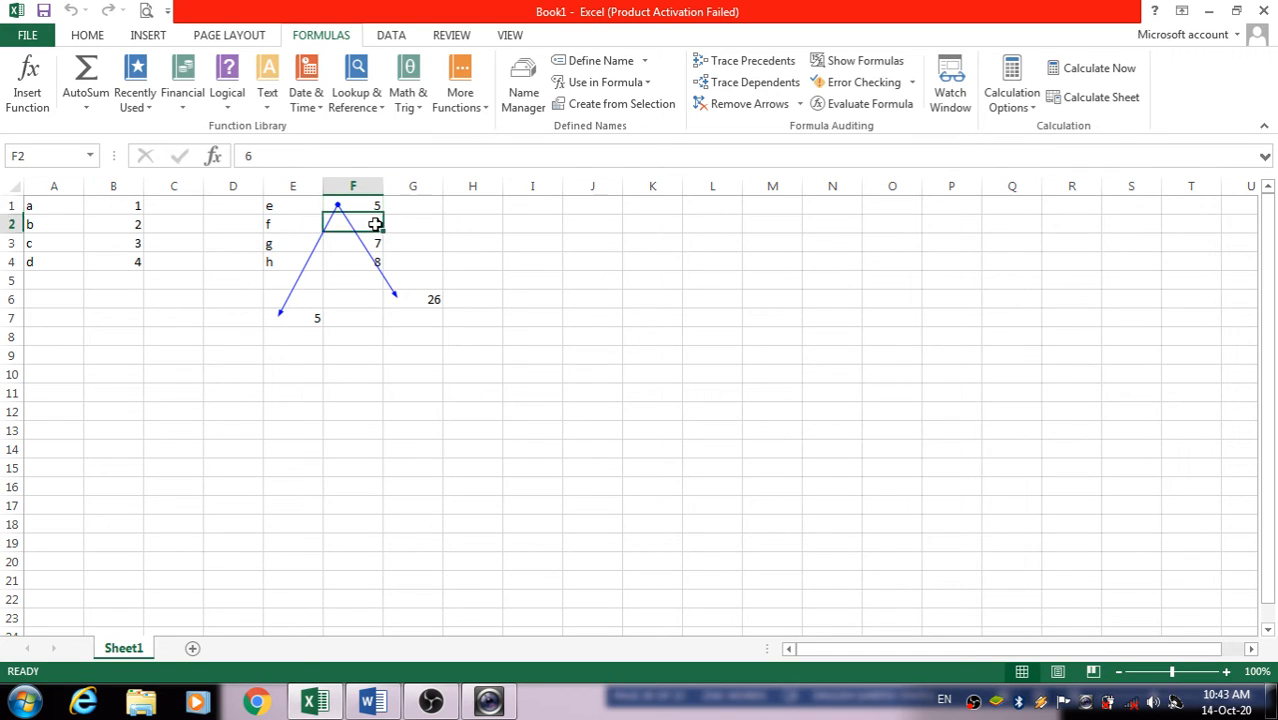
pyautogui.click(728, 86)
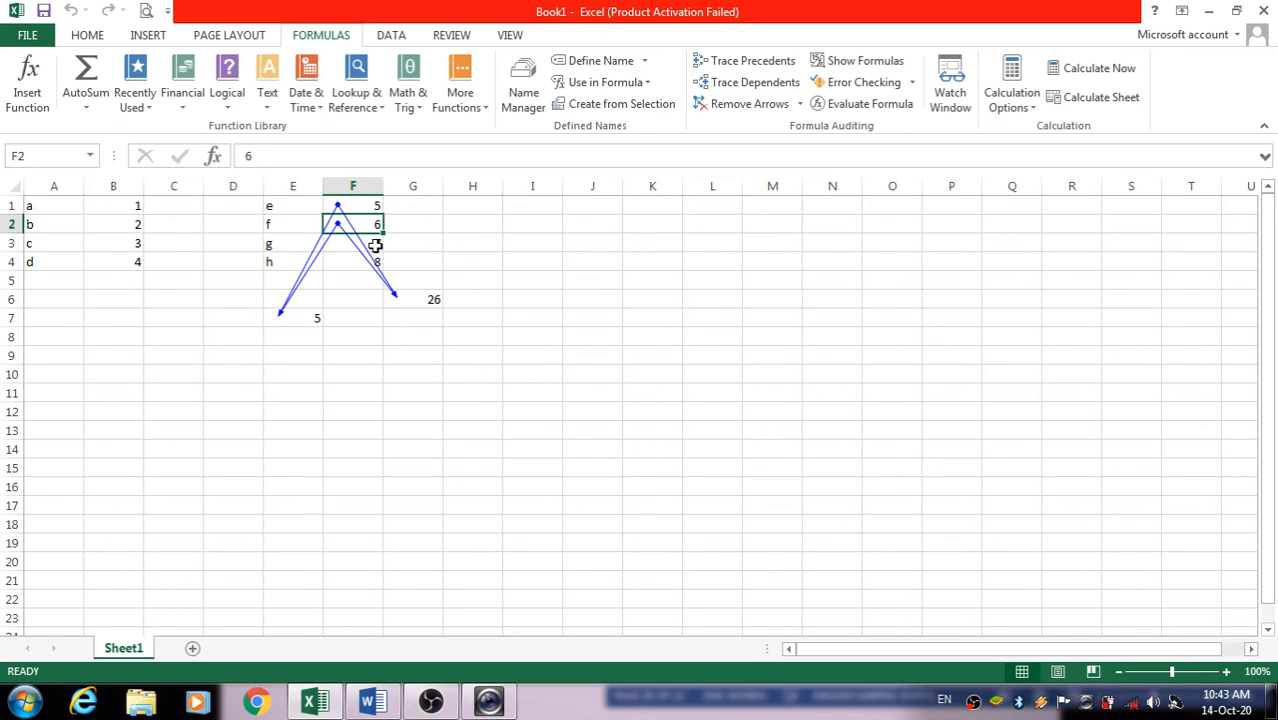
pyautogui.click(712, 106)
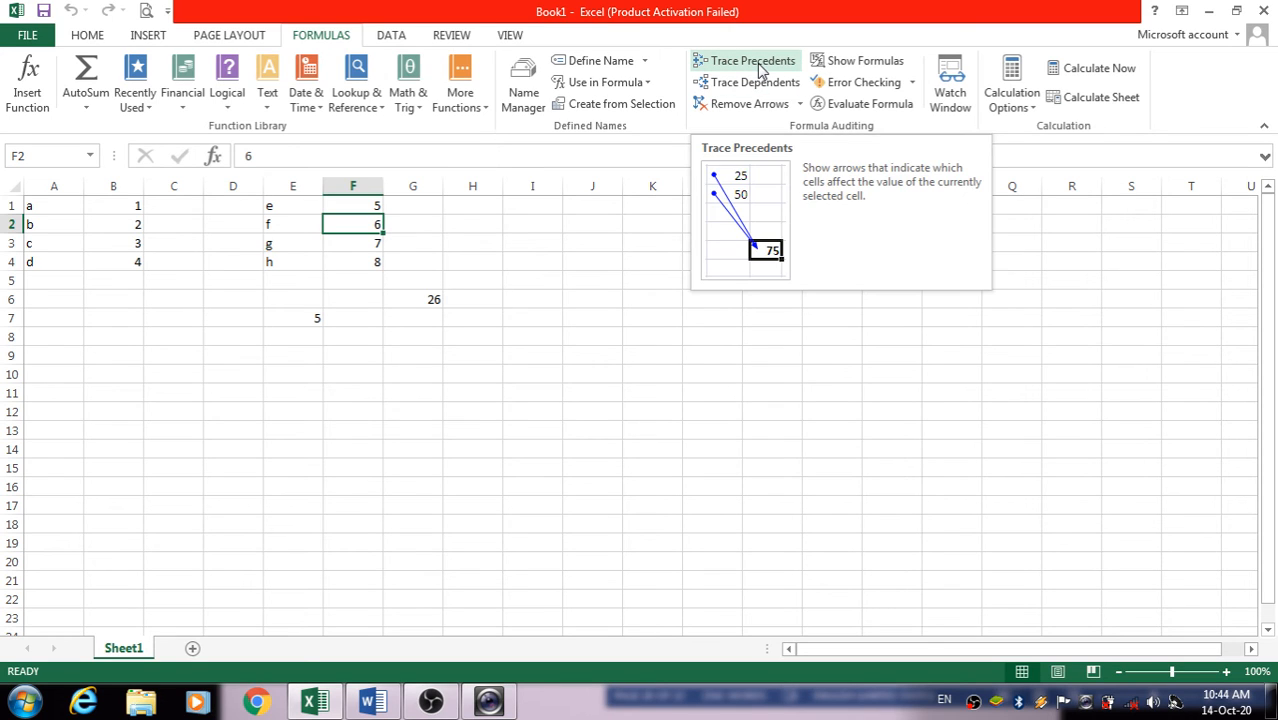
# Step: Trace the precedents of cell G6 and the dependents of cell F2 once more, removing the arrows after each trace
pyautogui.click(426, 301)
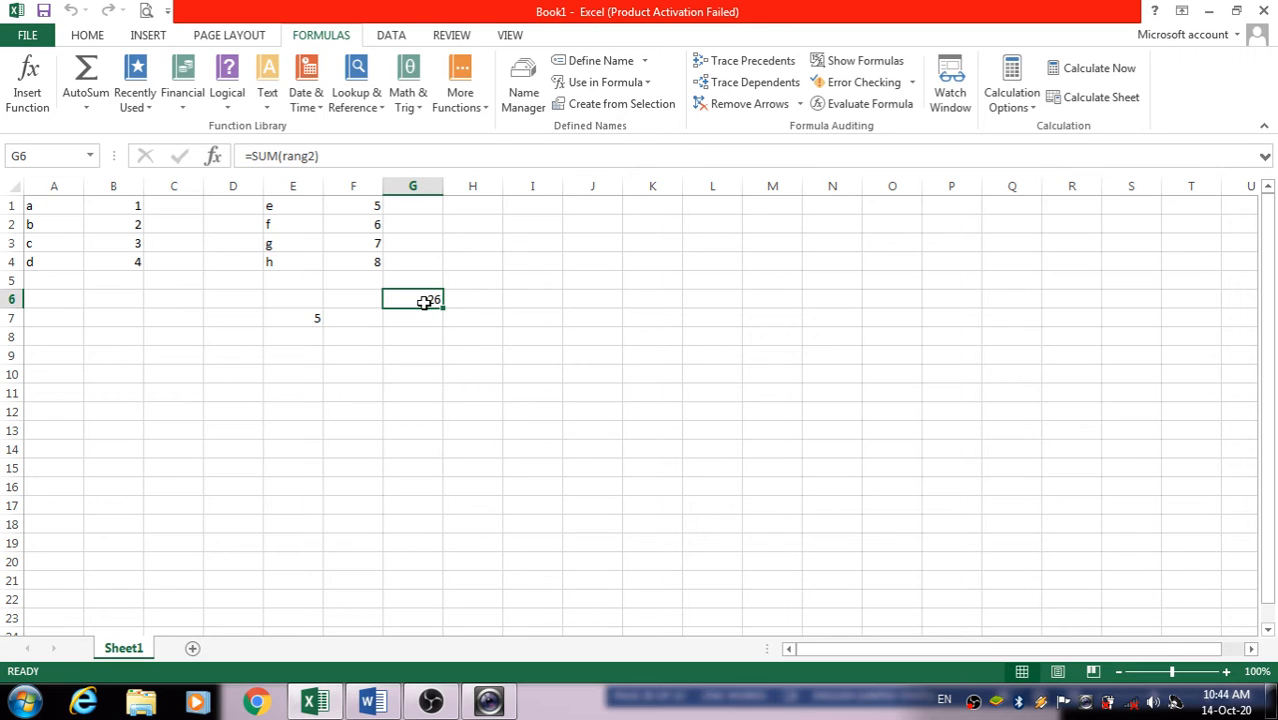
pyautogui.click(770, 64)
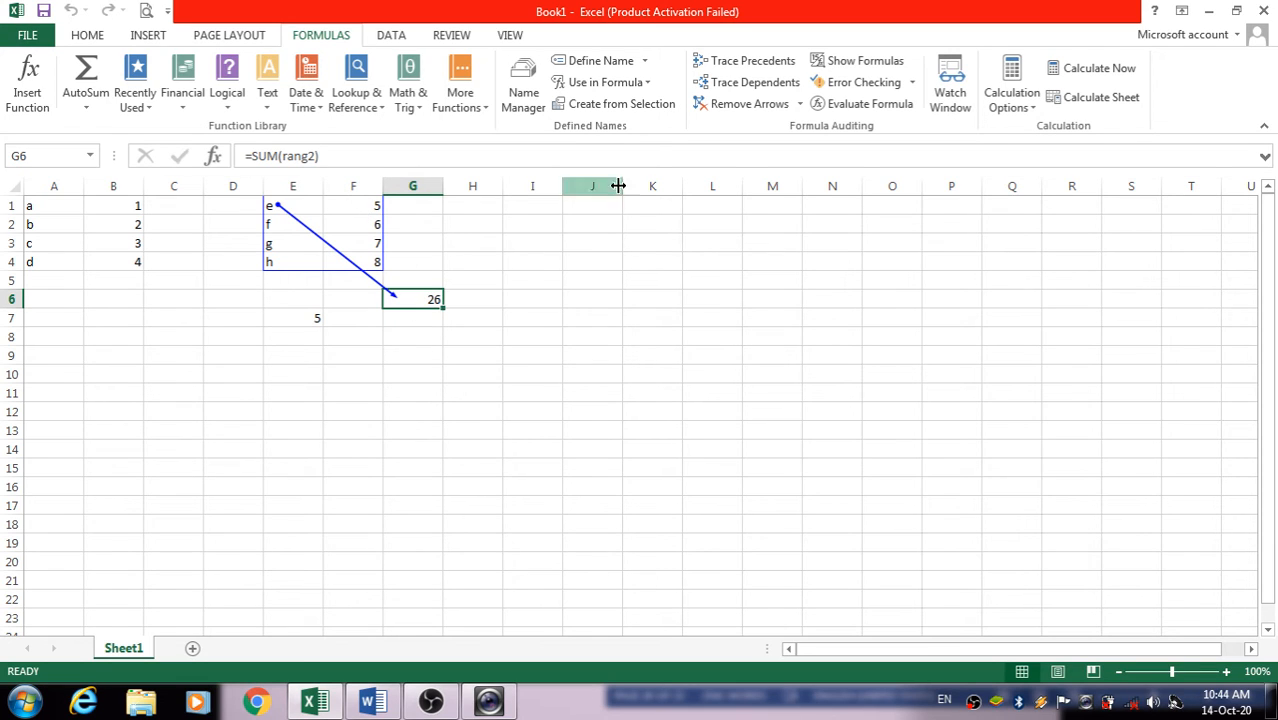
pyautogui.click(711, 106)
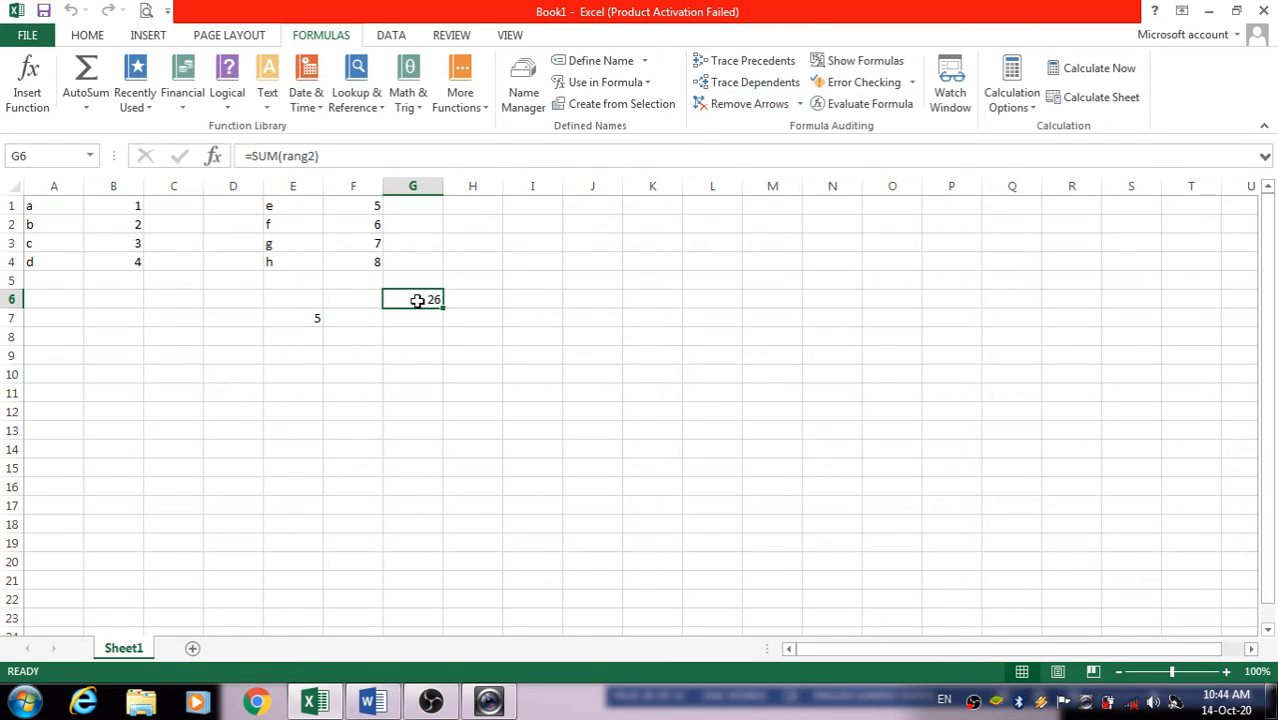
pyautogui.click(367, 224)
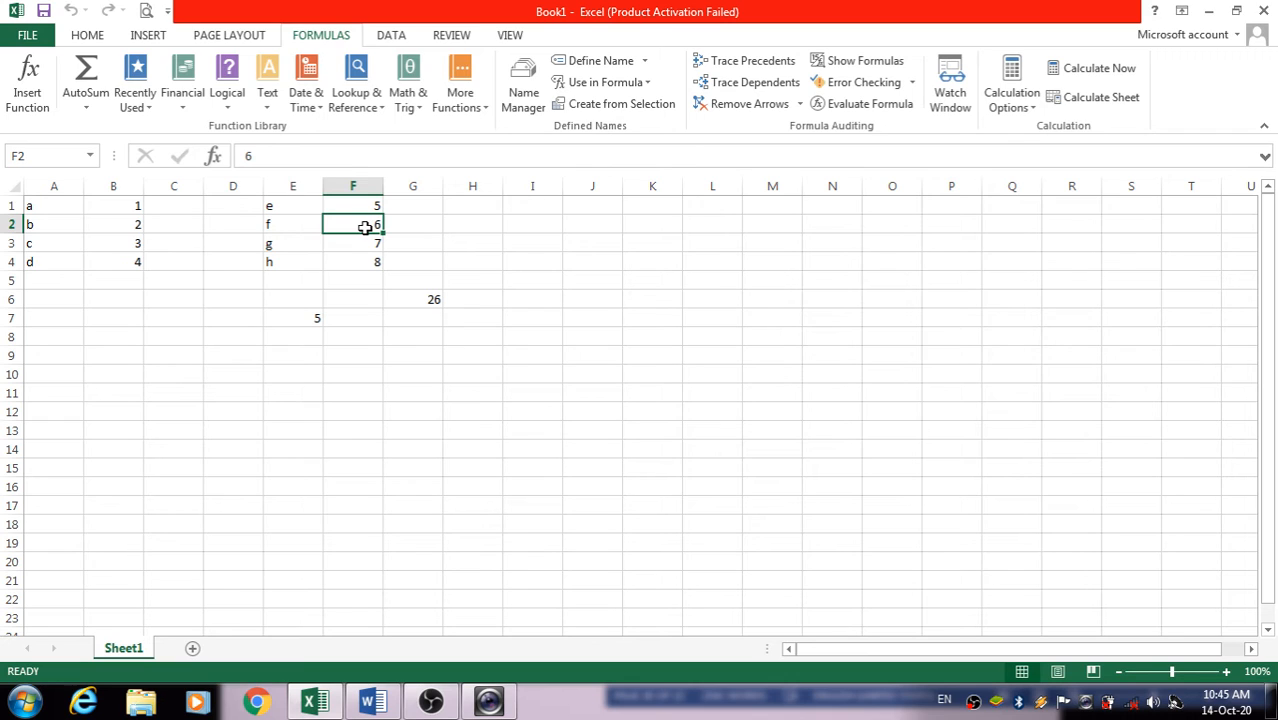
pyautogui.click(717, 90)
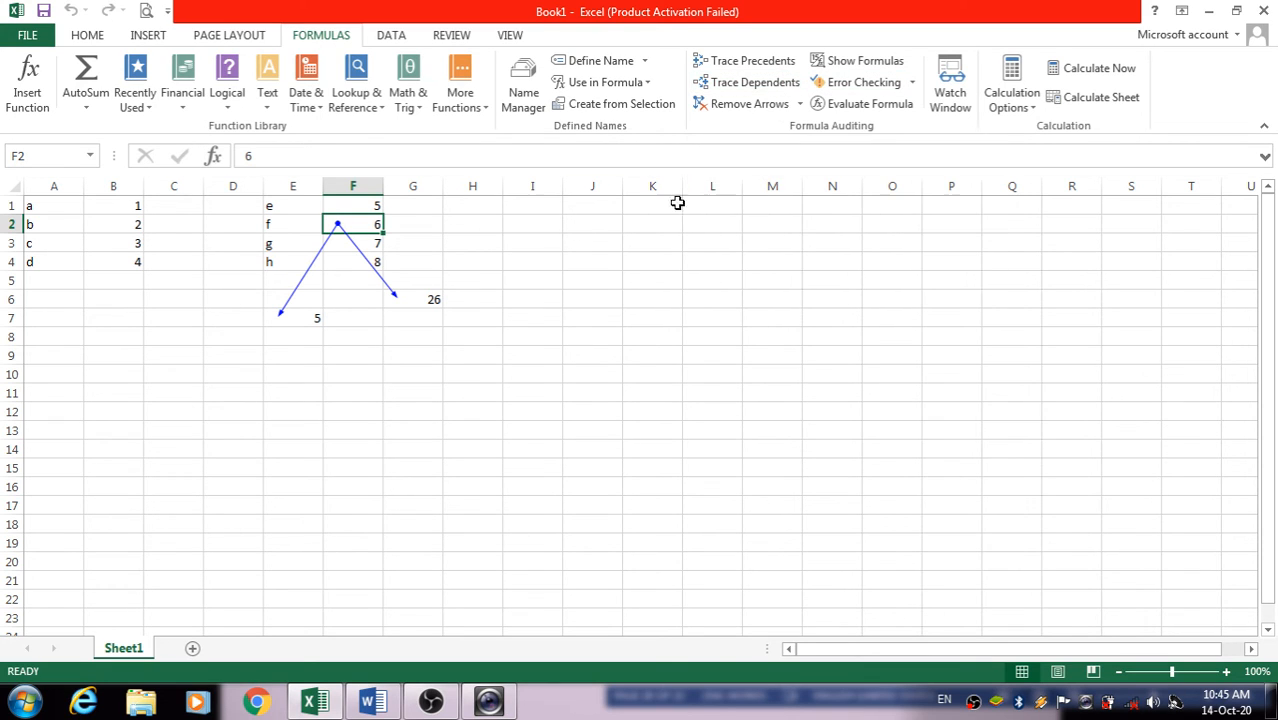
pyautogui.click(772, 106)
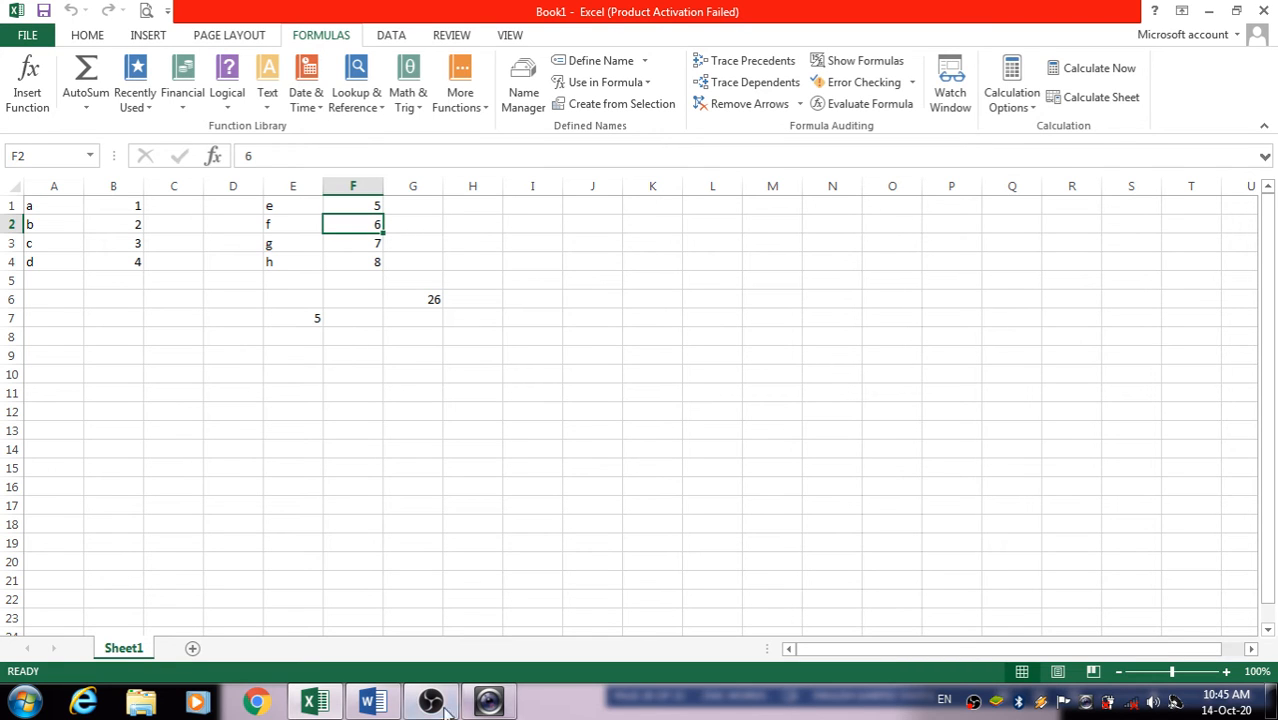
# Step: Switch to the Word notes and review the Remove Arrow Command description and the start of the Watch Window Command section
pyautogui.click(370, 702)
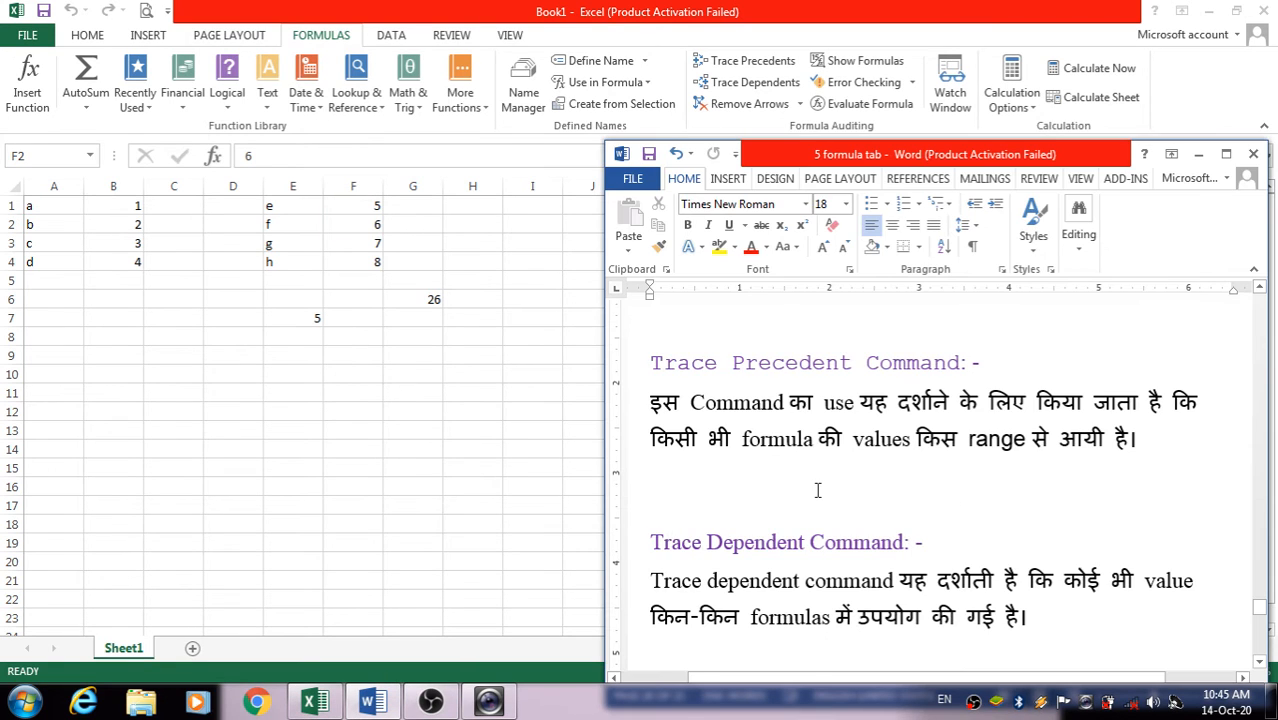
pyautogui.scroll(-1, 903, 441)
pyautogui.scroll(-5, 903, 441)
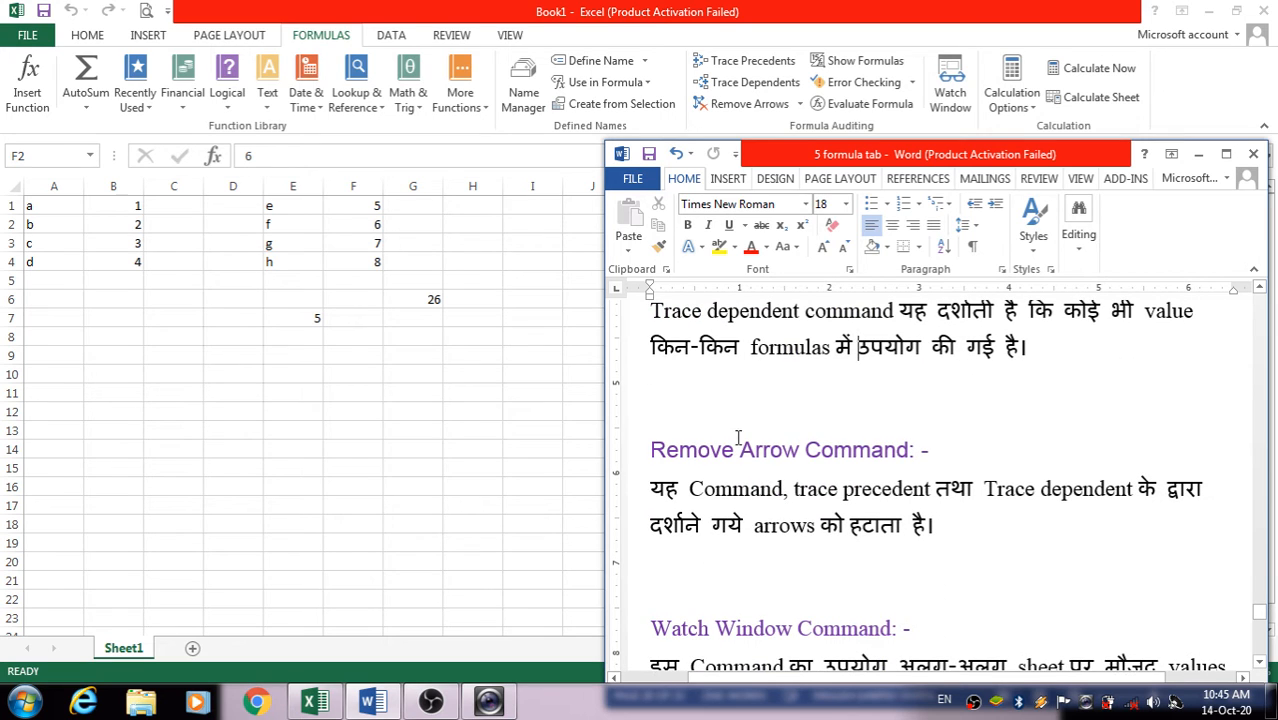
pyautogui.scroll(-2, 866, 472)
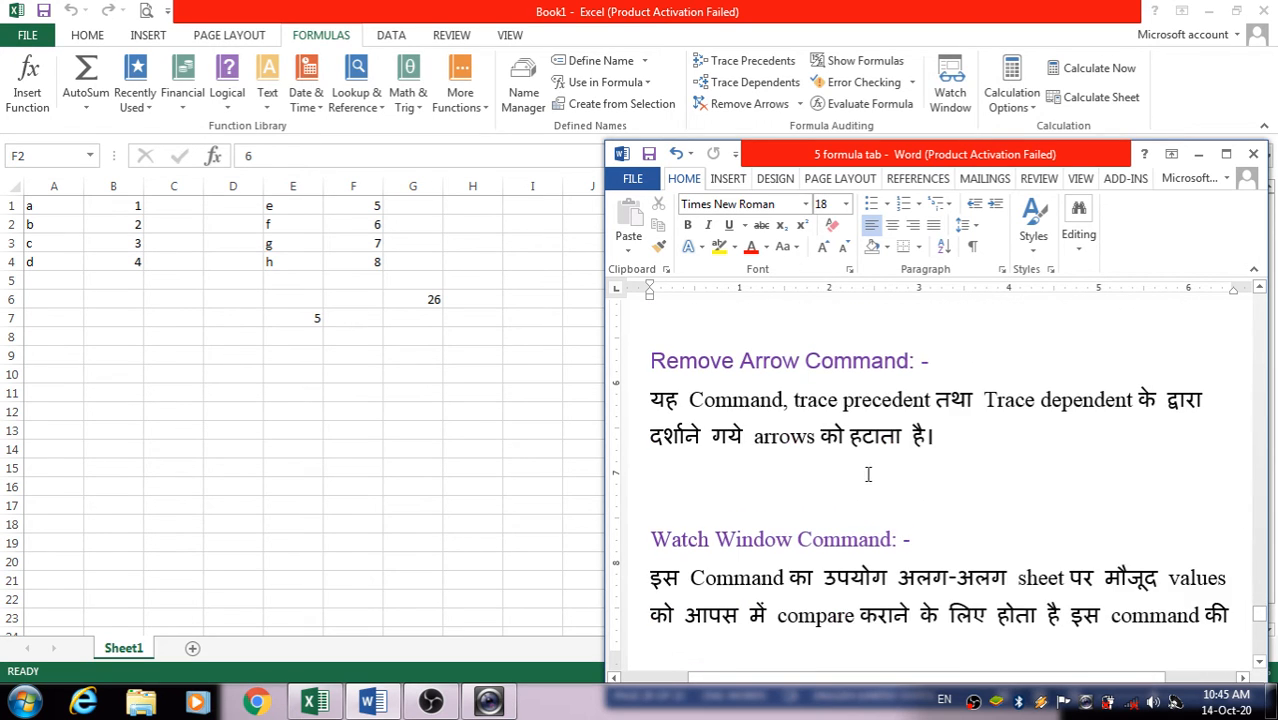
pyautogui.scroll(-2, 868, 474)
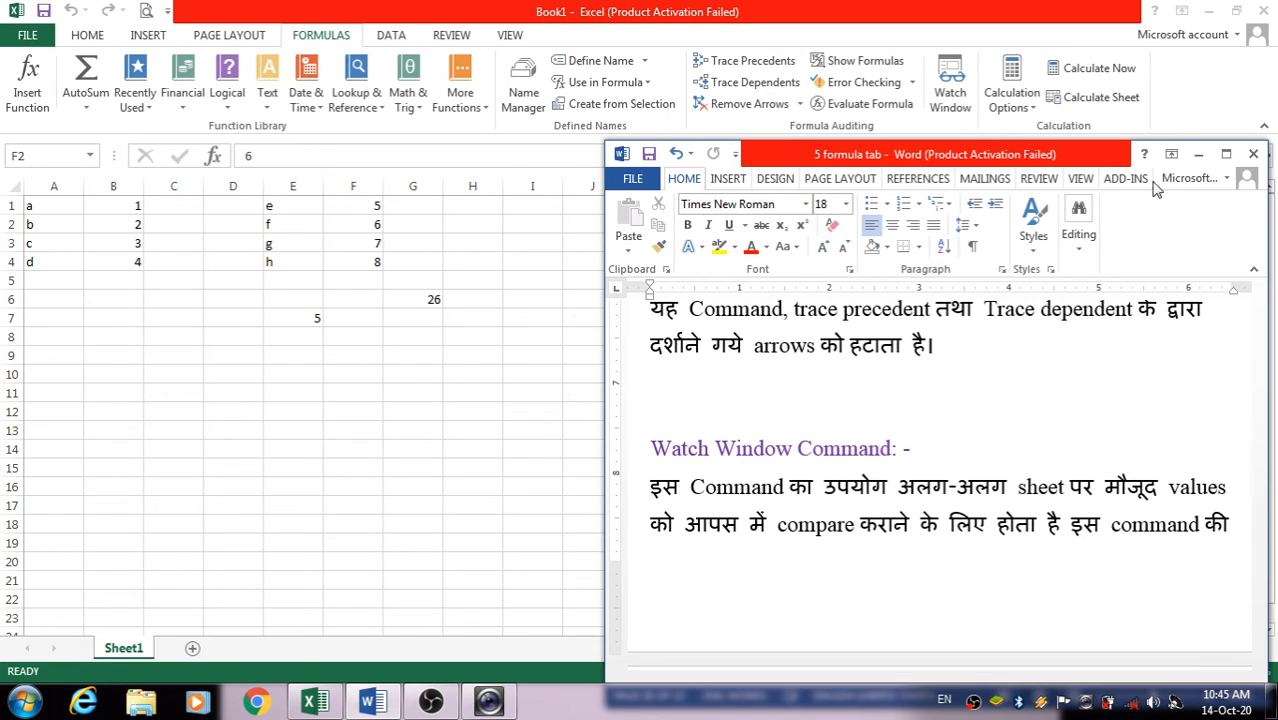
# Step: Return to Excel and toggle Show Formulas on and off repeatedly, ending with the cell results displayed
pyautogui.click(370, 700)
pyautogui.click(888, 64)
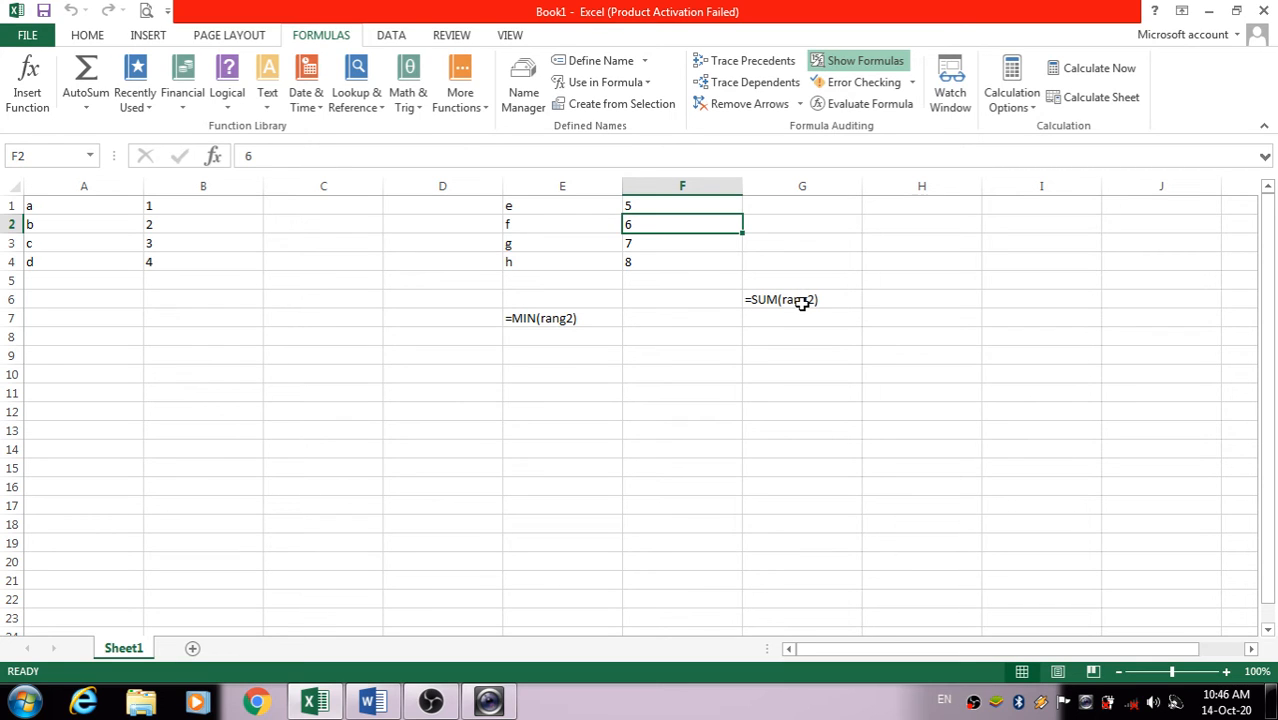
pyautogui.click(840, 62)
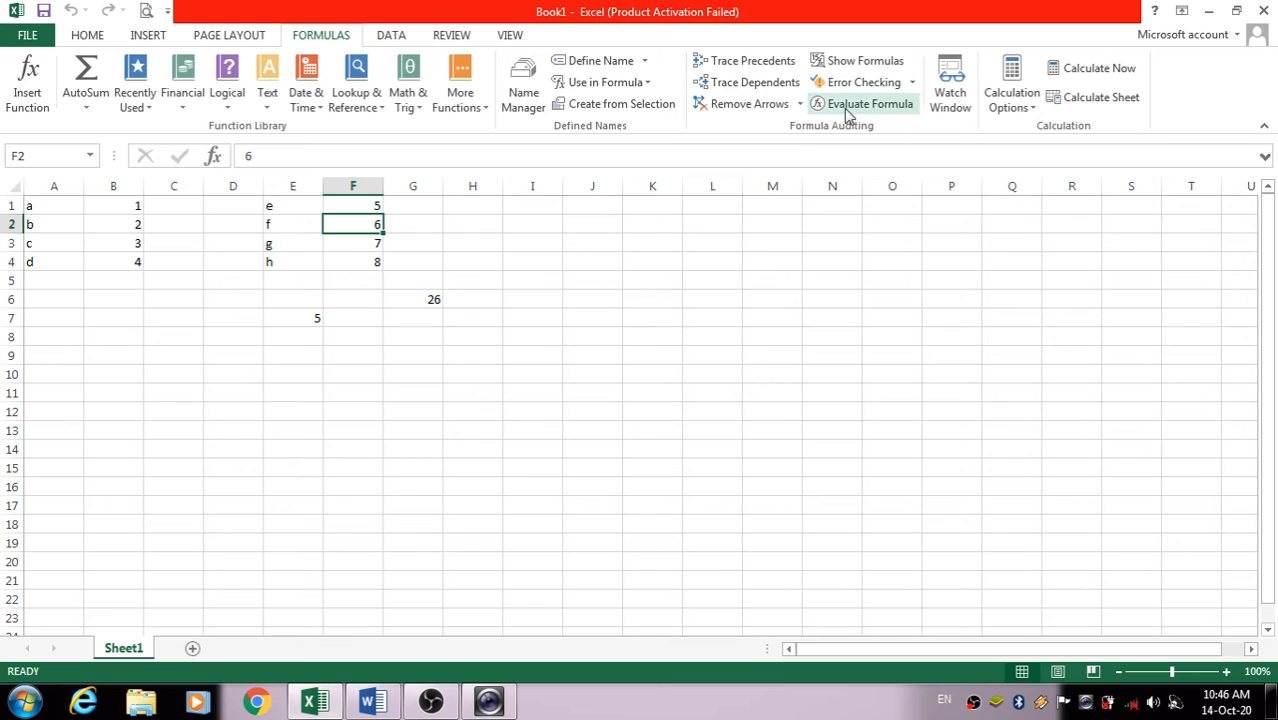
pyautogui.click(866, 62)
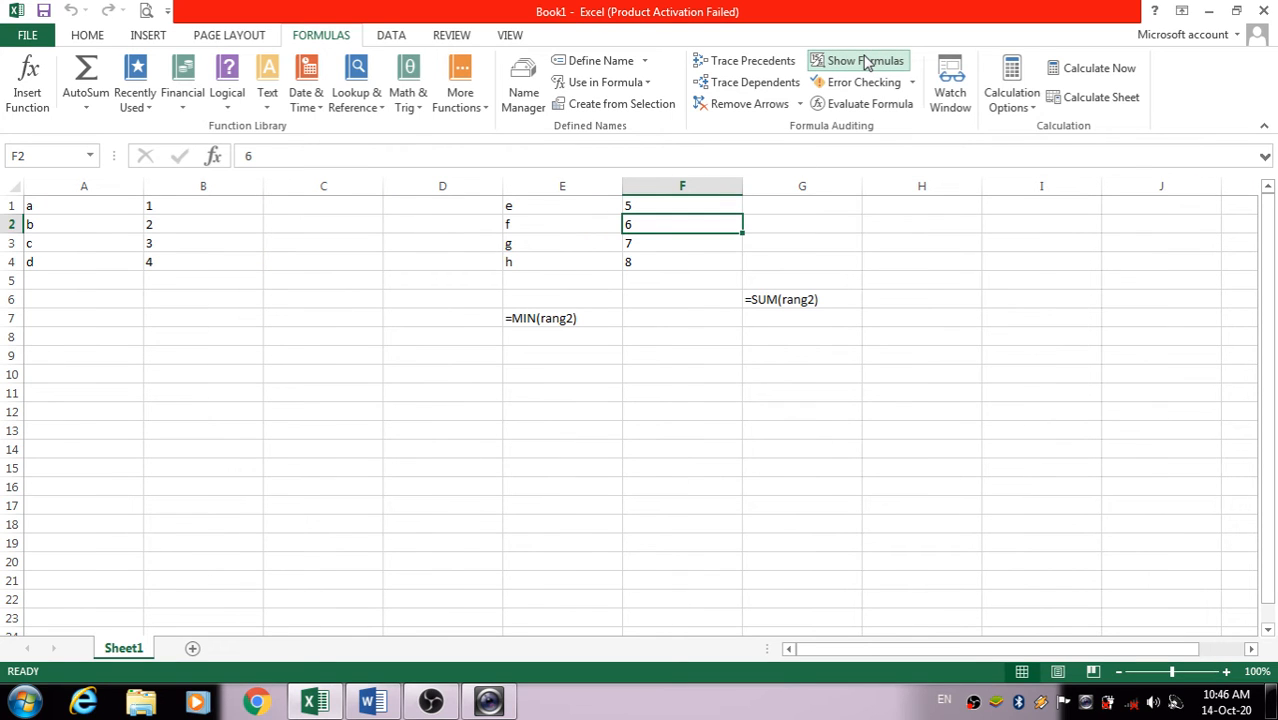
pyautogui.click(866, 62)
pyautogui.click(866, 62)
pyautogui.click(866, 62)
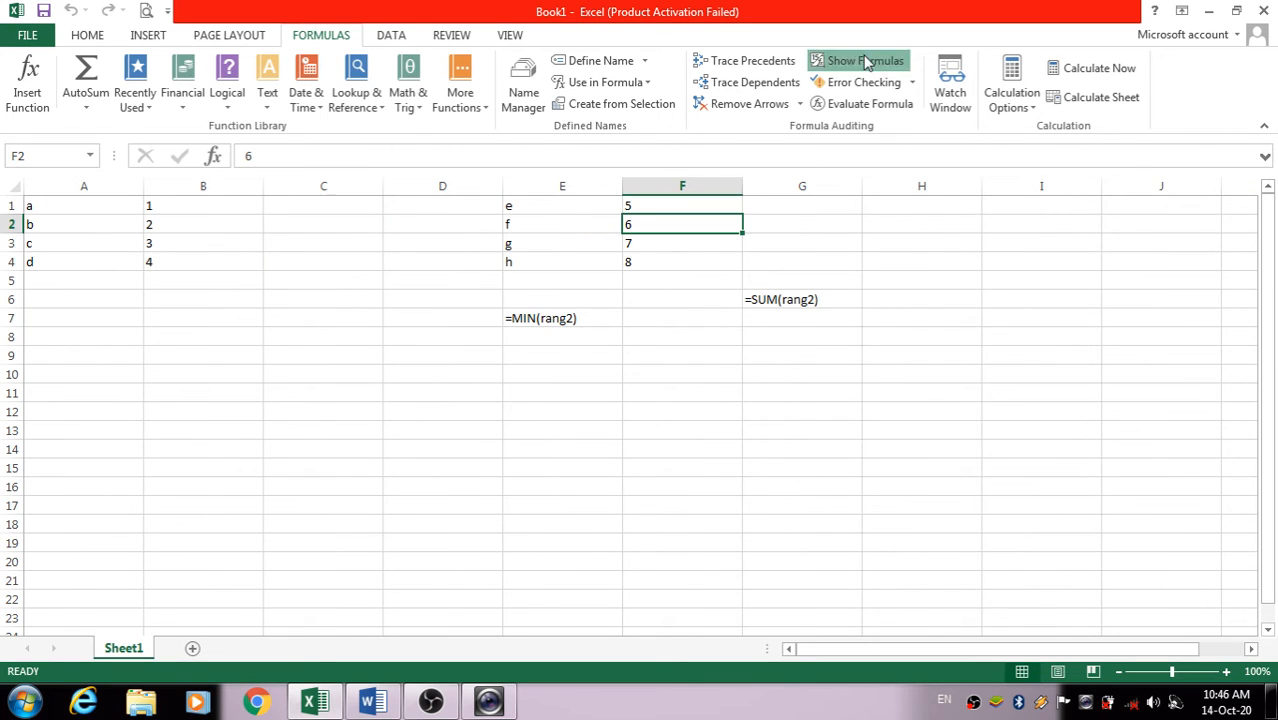
# Step: Run Error Checking on the sheet, and open Evaluate Formula for cell F2 and close it
pyautogui.click(880, 84)
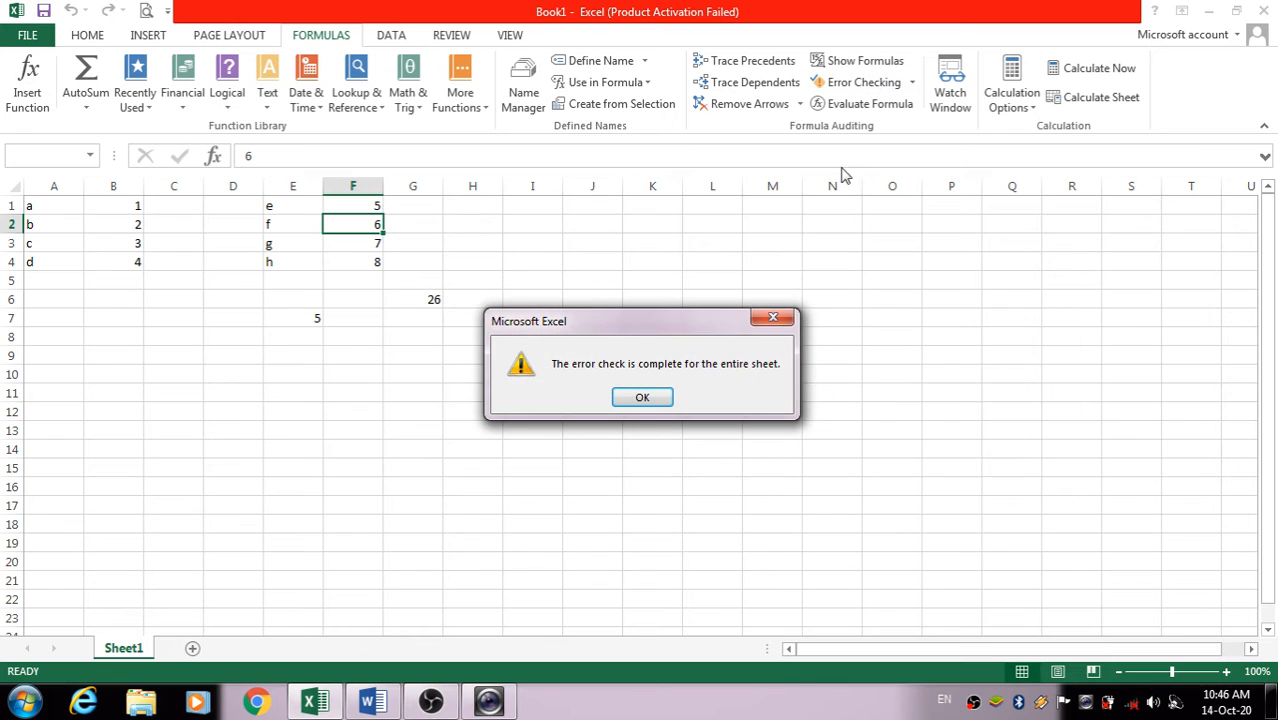
pyautogui.click(643, 398)
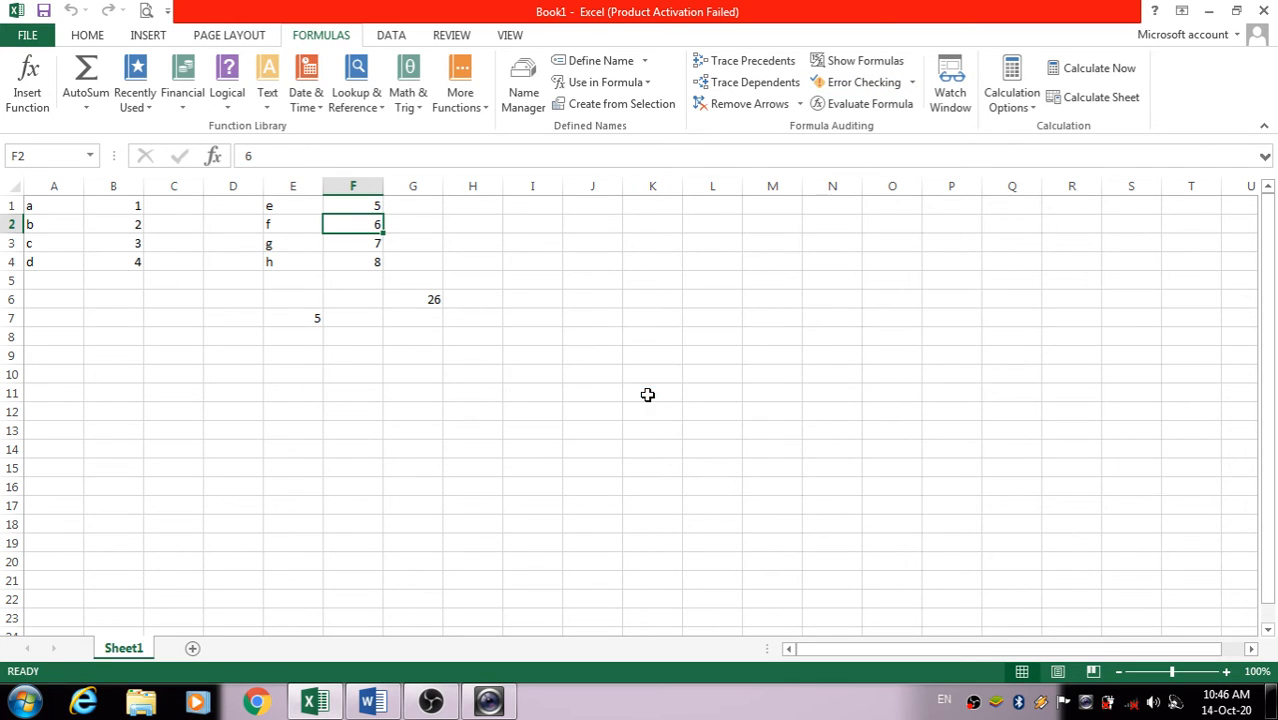
pyautogui.click(873, 106)
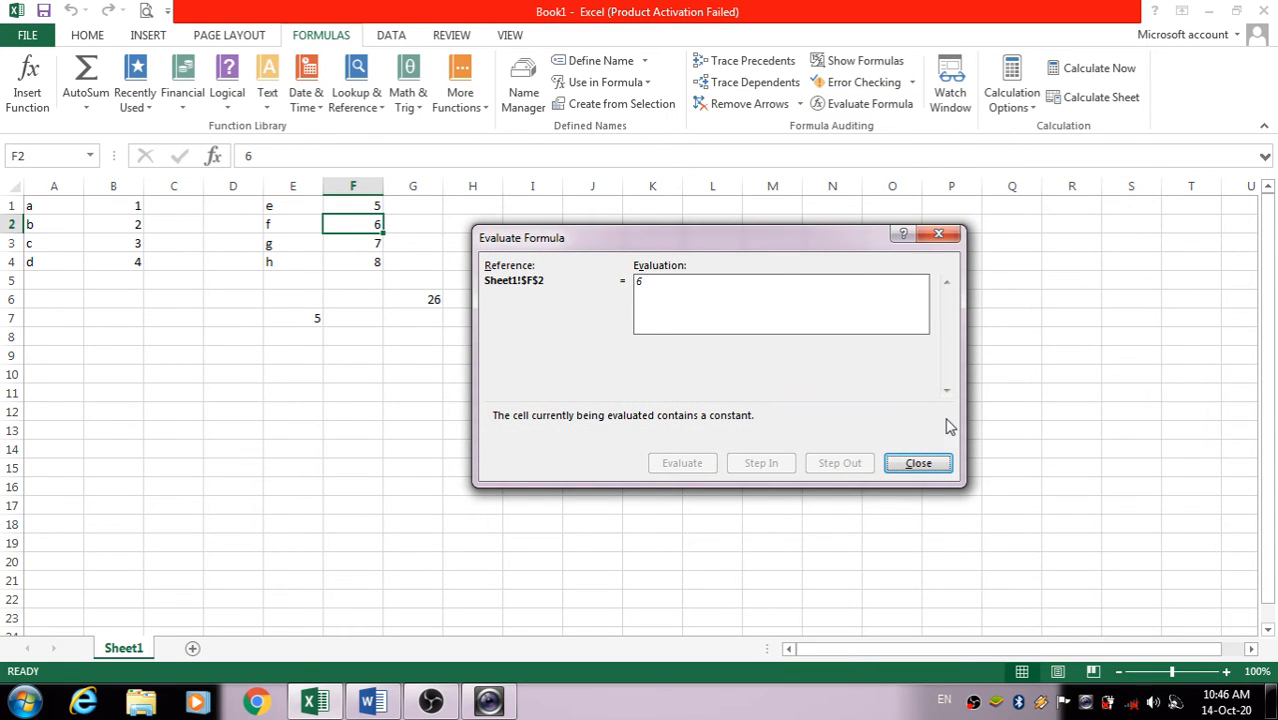
pyautogui.click(915, 463)
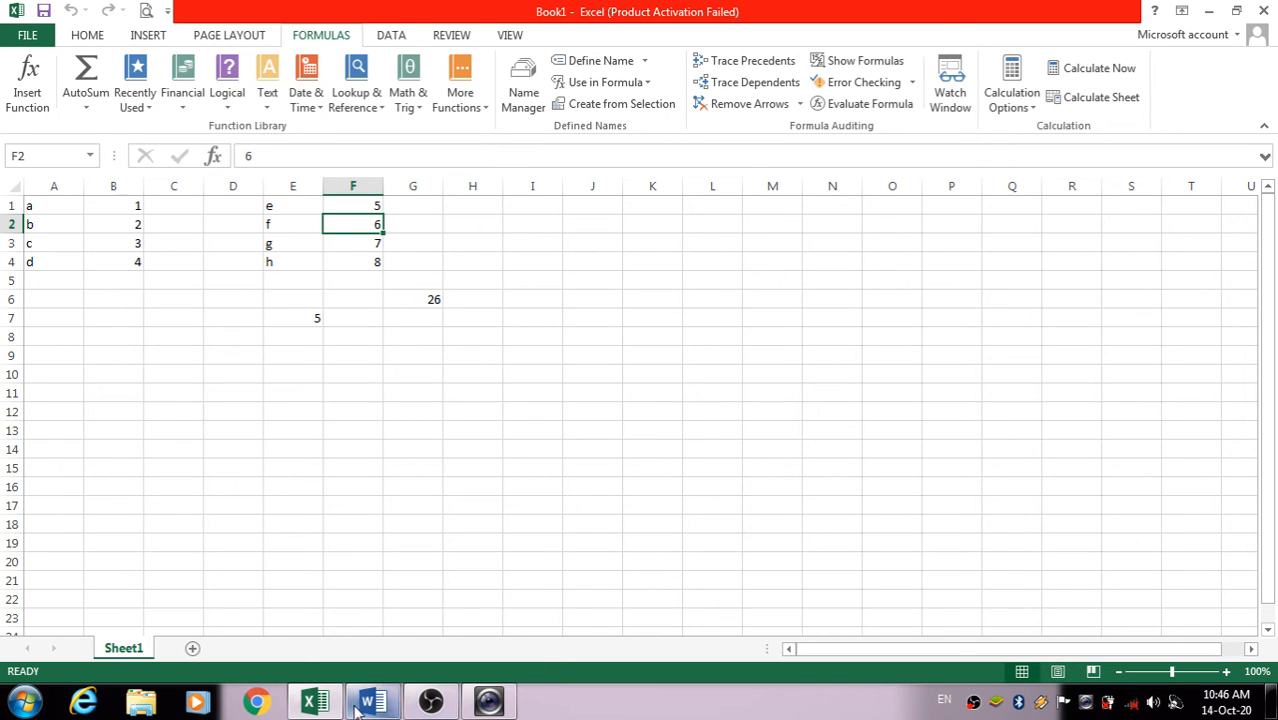
# Step: Switch to the Word notes and read the Watch Window Command description through to the Calculation Group heading
pyautogui.click(390, 702)
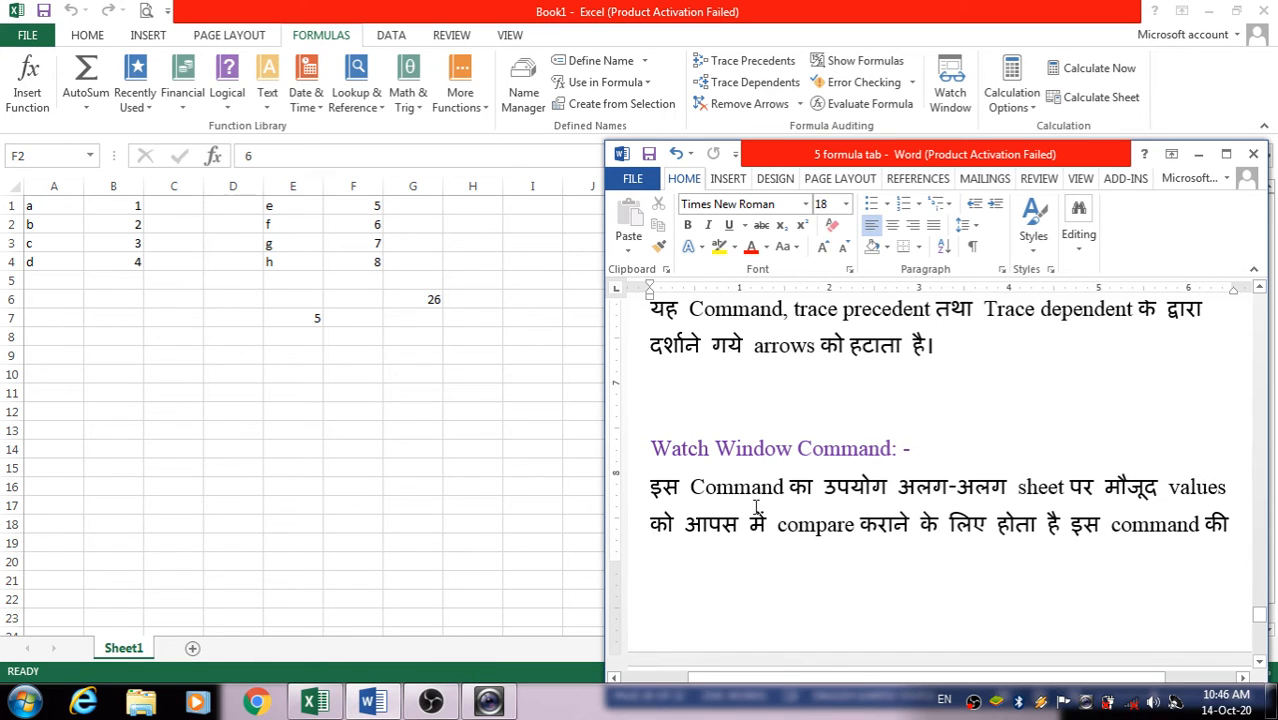
pyautogui.scroll(-2, 732, 508)
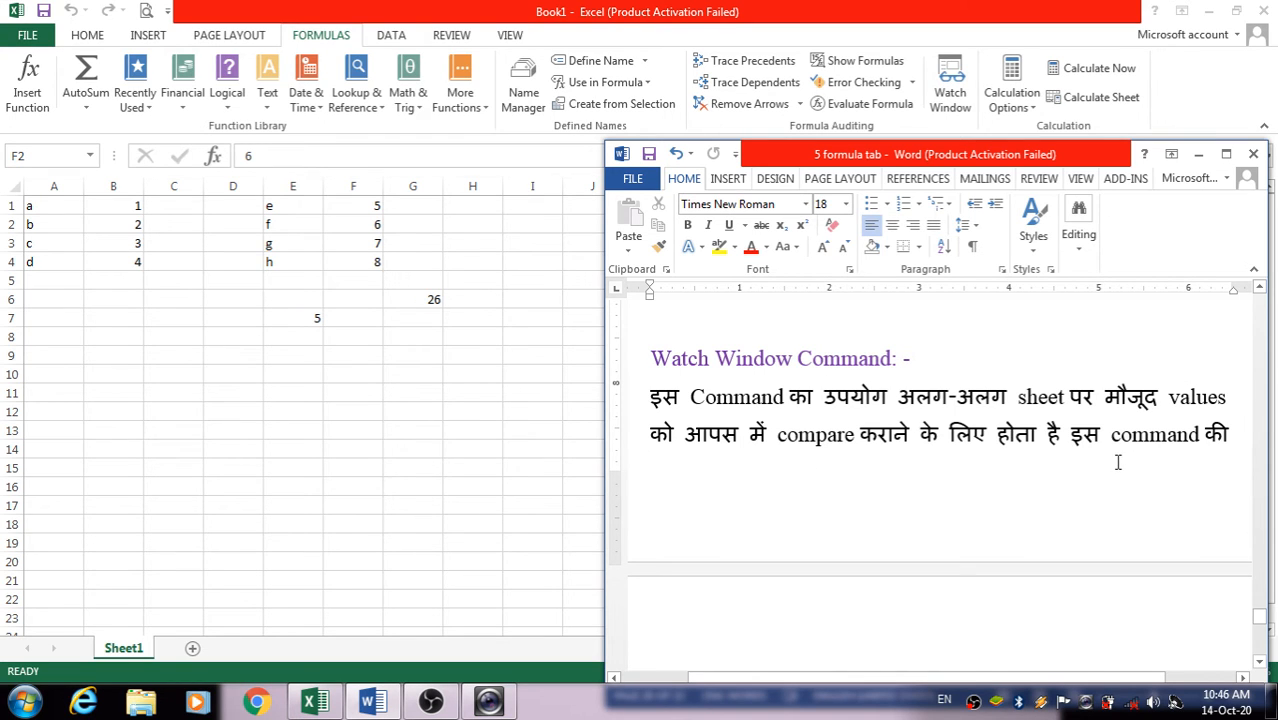
pyautogui.scroll(-5, 1118, 462)
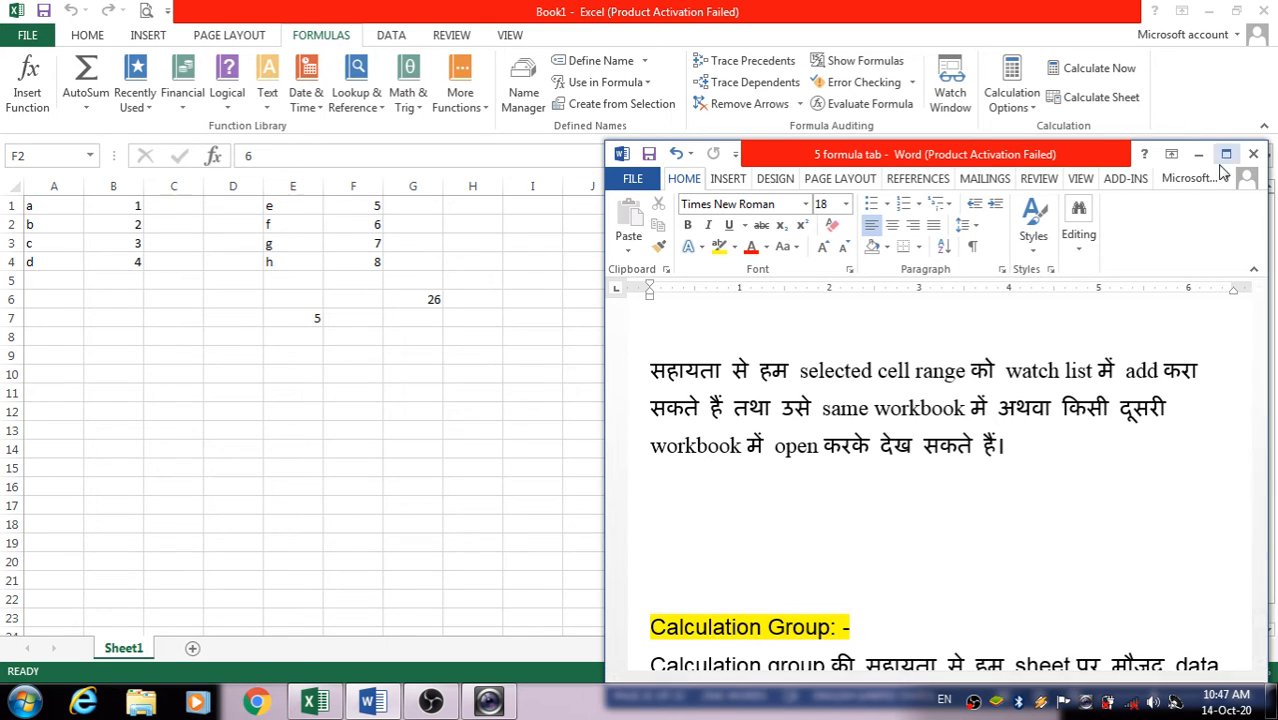
# Step: Switch back to Excel, add a second worksheet to Book1, and return to Sheet1
pyautogui.click(367, 703)
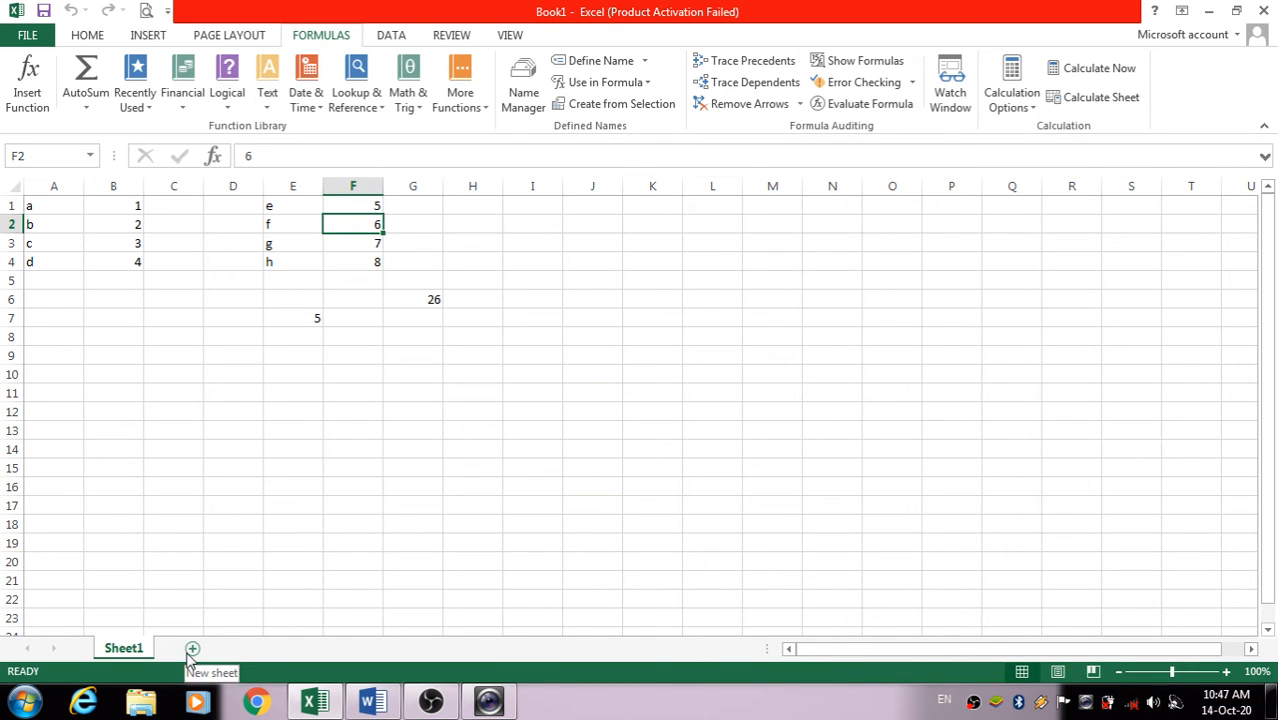
pyautogui.click(192, 649)
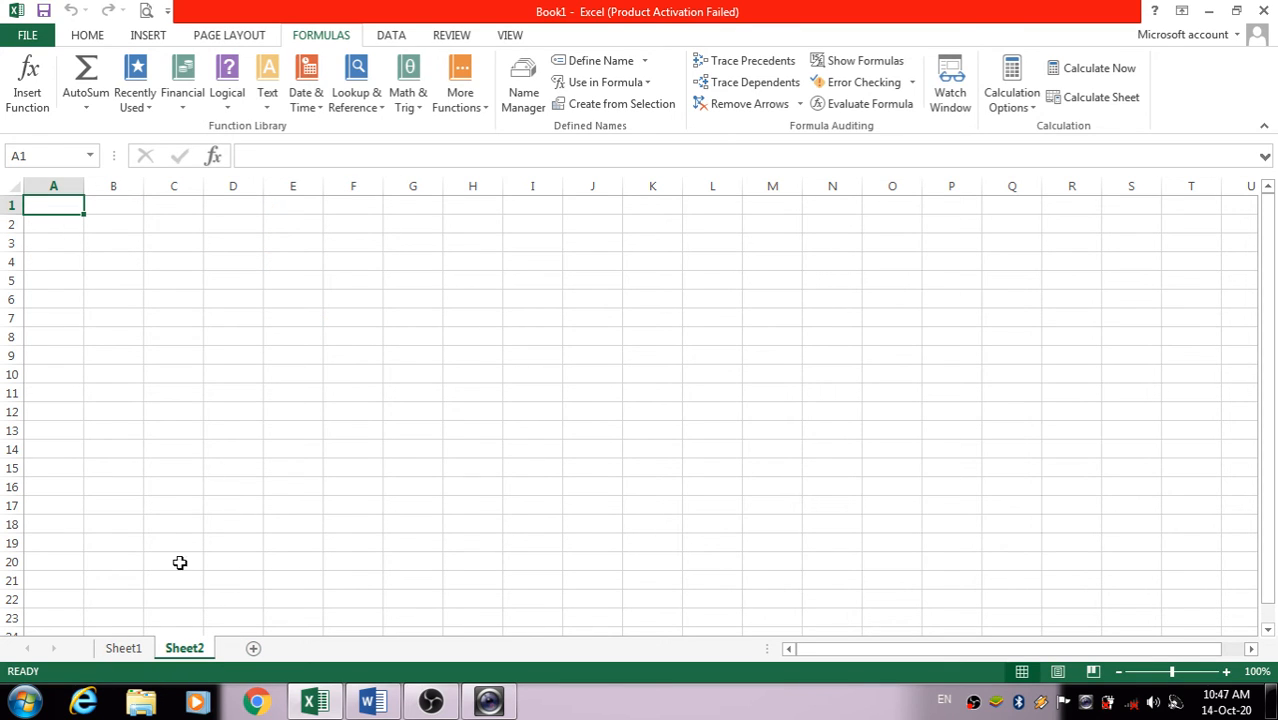
pyautogui.click(133, 649)
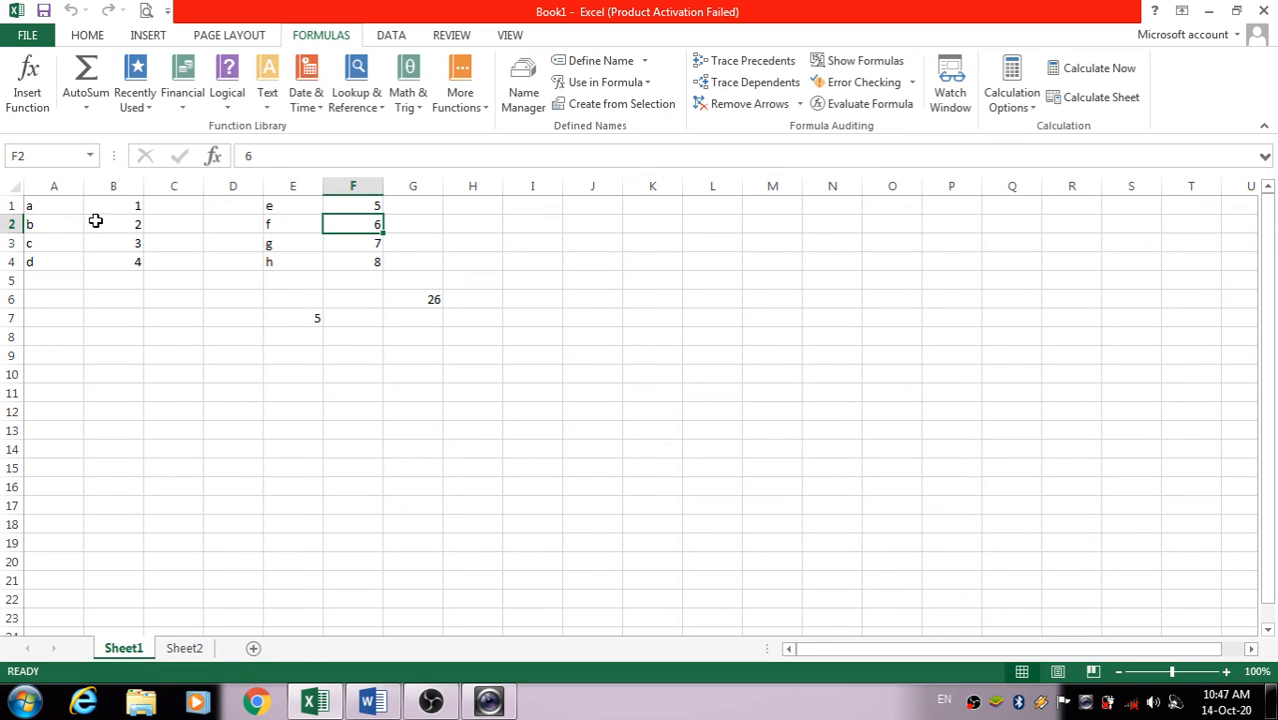
pyautogui.click(43, 206)
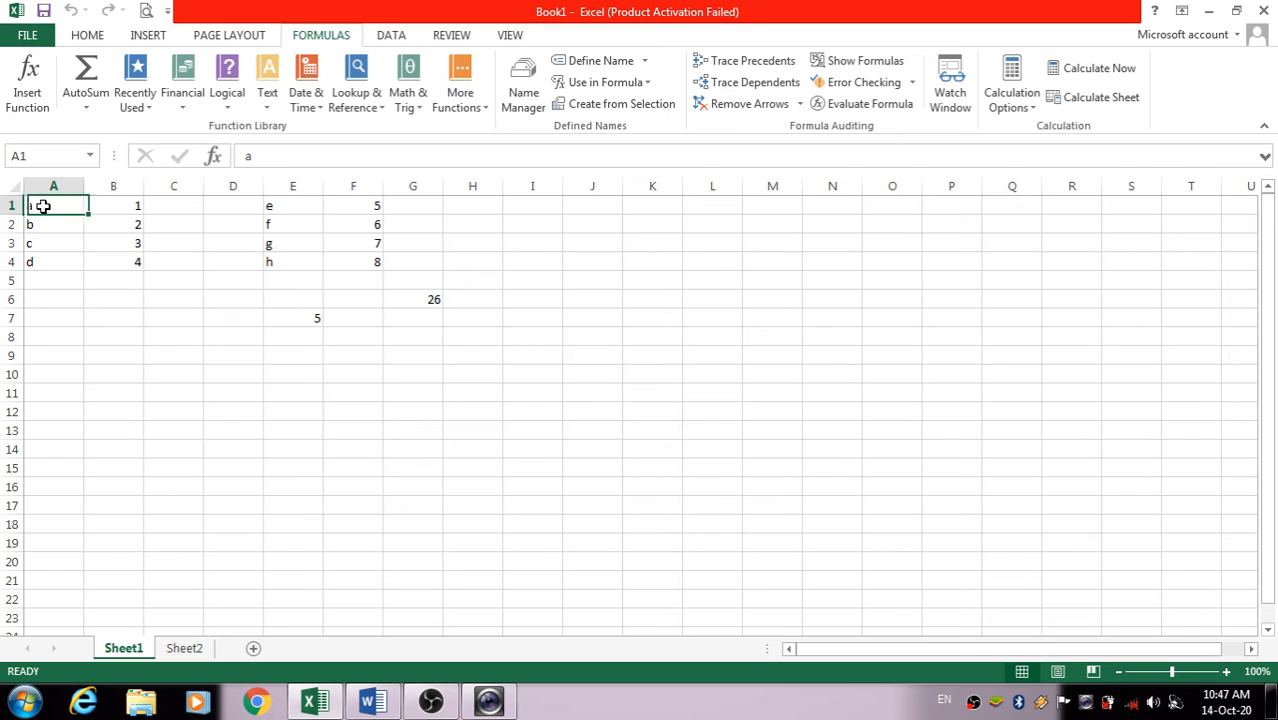
pyautogui.doubleClick(62, 206)
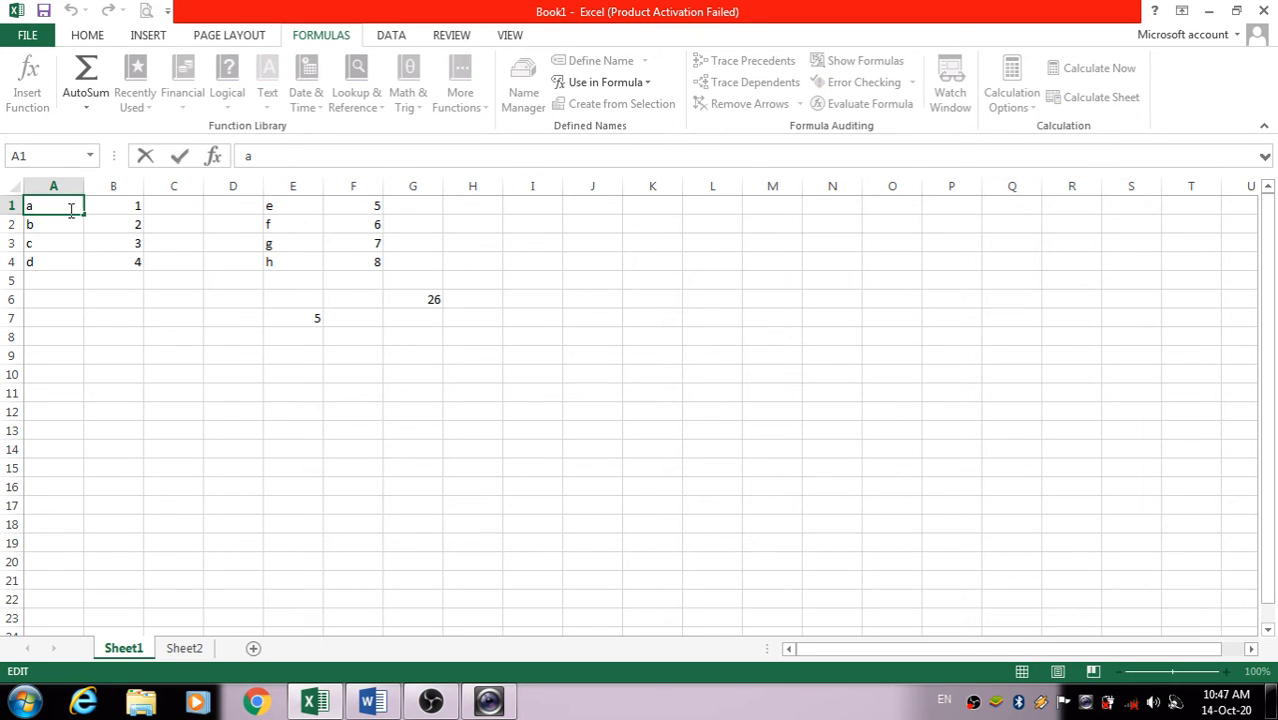
pyautogui.click(71, 371)
pyautogui.moveTo(57, 205)
pyautogui.mouseDown()
pyautogui.moveTo(117, 273)
pyautogui.moveTo(54, 208)
pyautogui.mouseUp()
pyautogui.click(234, 445)
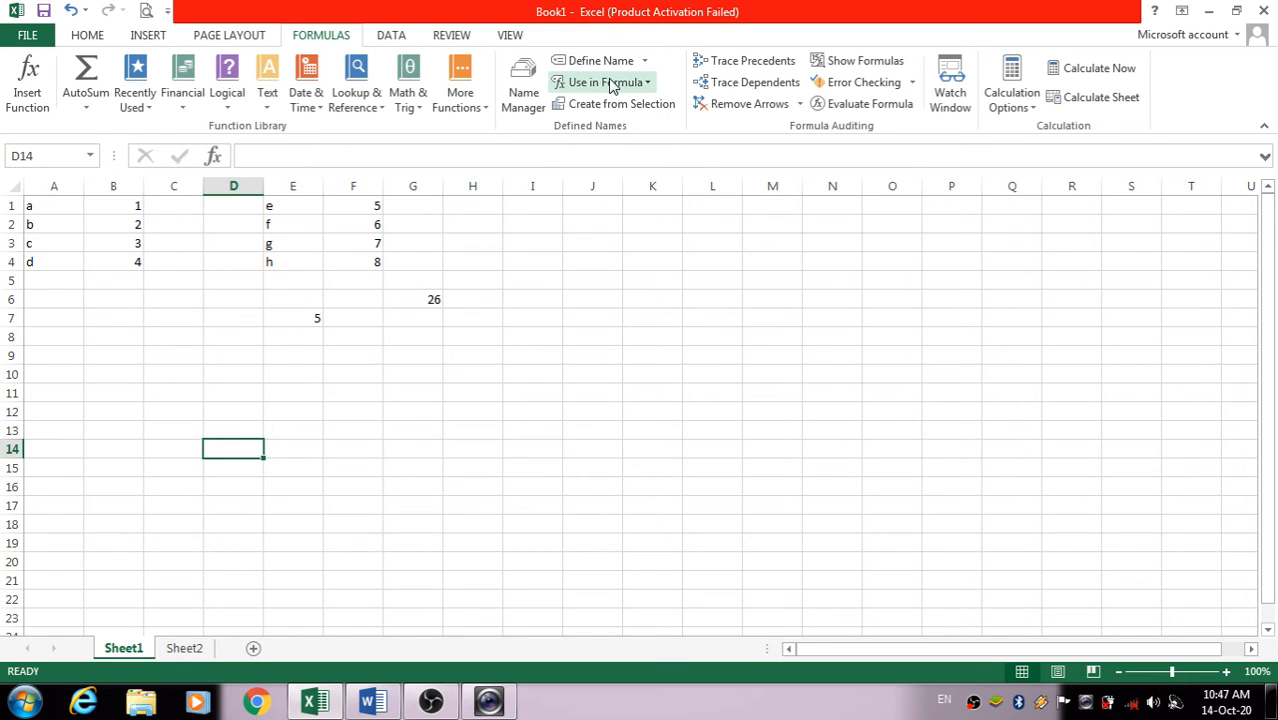
# Step: Review the workbook's defined names in the Name Manager, close it, and select range A1:B4 on Sheet1
pyautogui.click(523, 100)
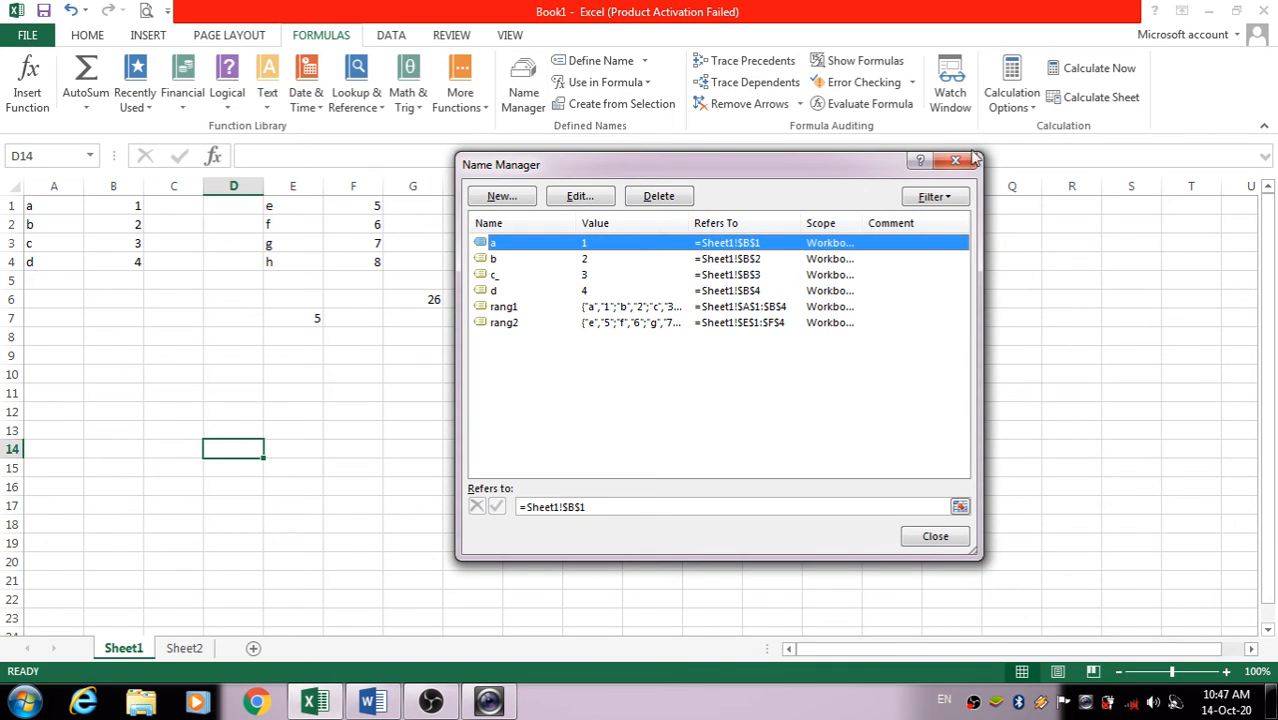
pyautogui.click(957, 161)
pyautogui.moveTo(40, 205); pyautogui.dragTo(117, 251)
pyautogui.click(119, 258)
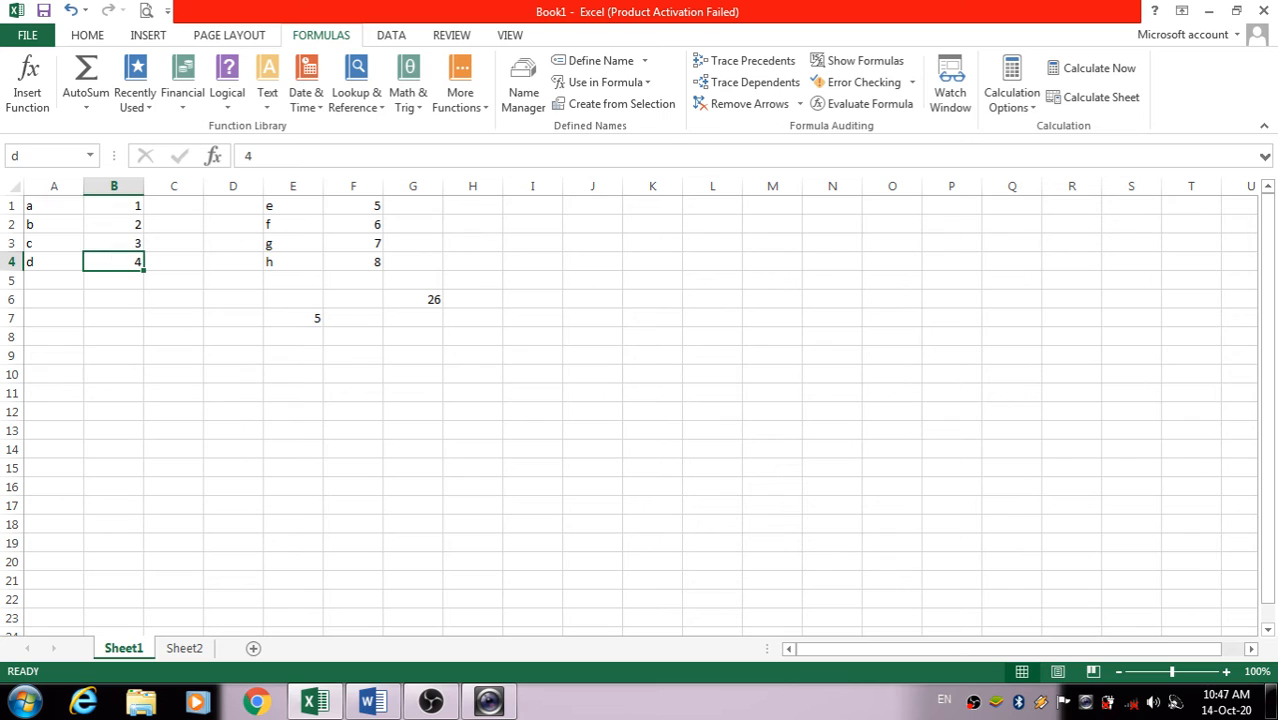
pyautogui.moveTo(34, 205); pyautogui.dragTo(113, 262)
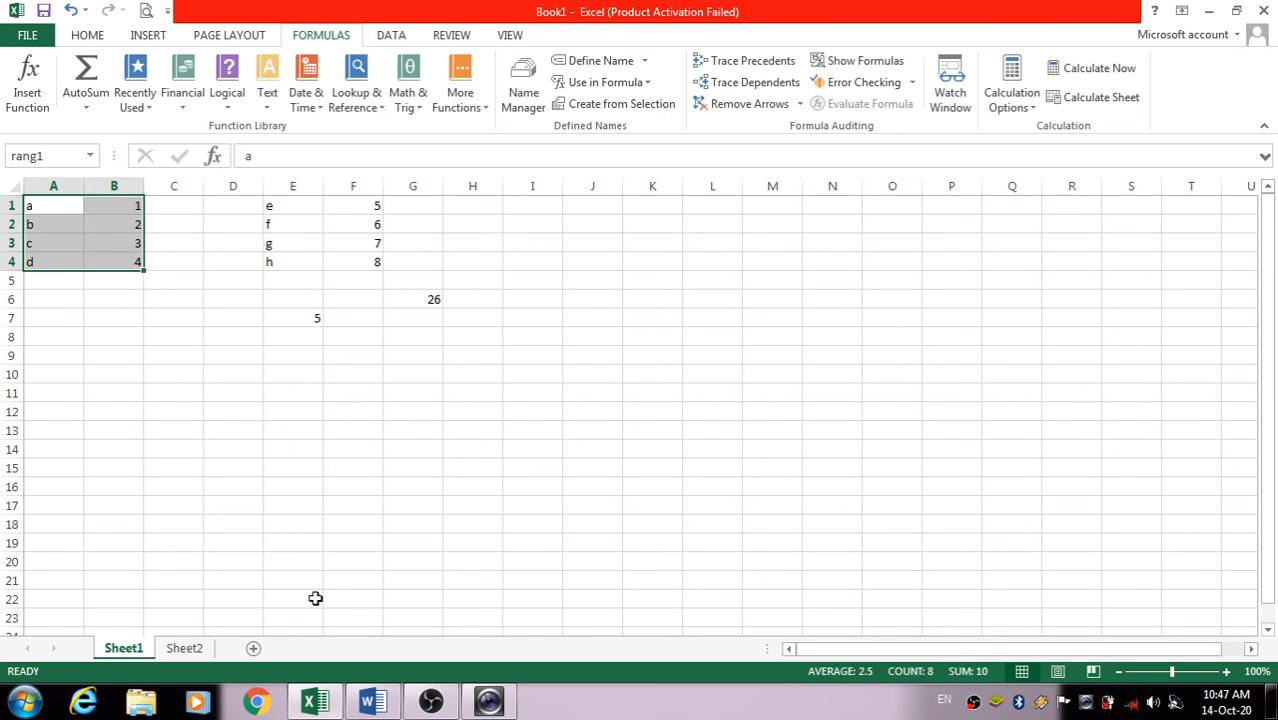
# Step: Enter the labels a, b, c and d in cells A1 to A4 of Sheet2
pyautogui.click(194, 649)
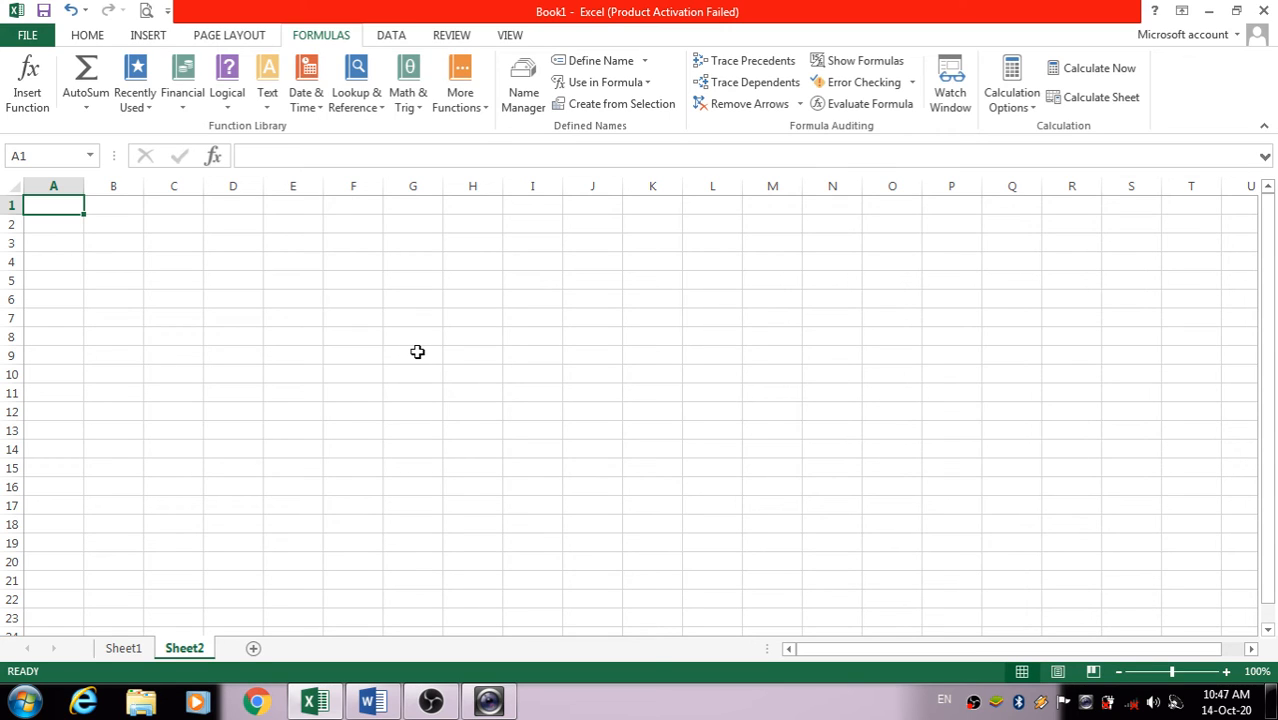
pyautogui.click(123, 649)
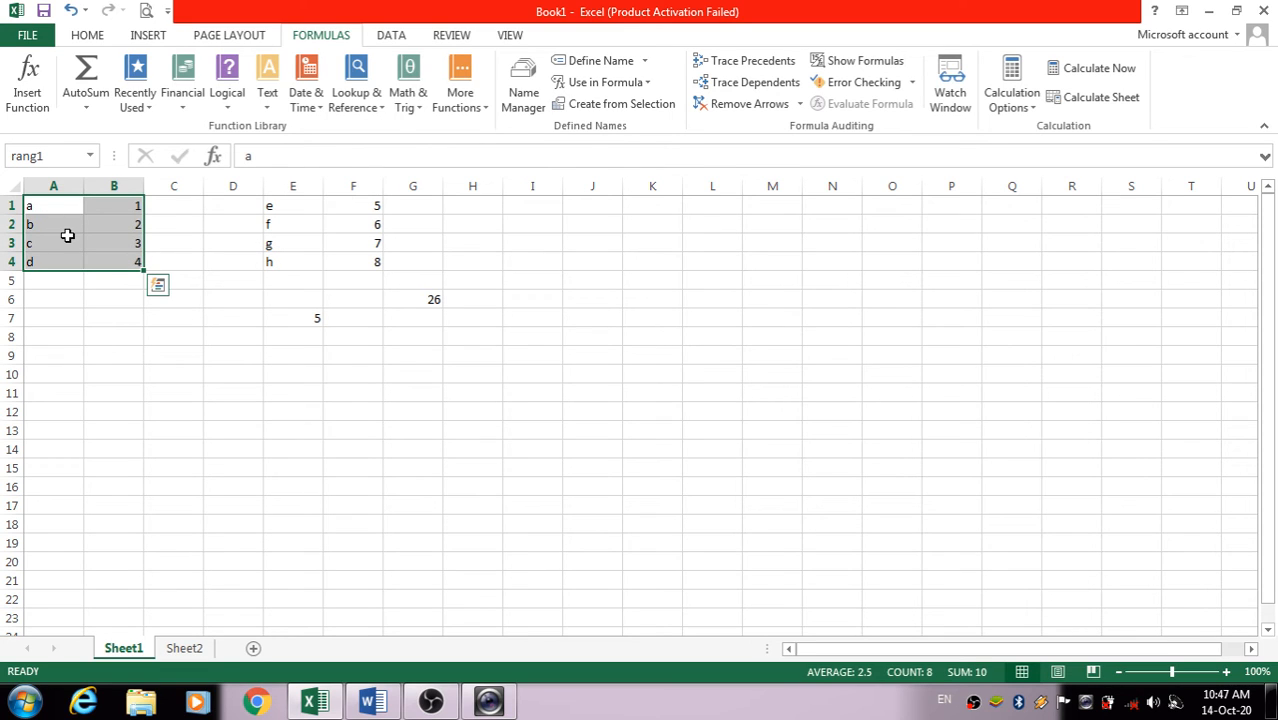
pyautogui.click(196, 654)
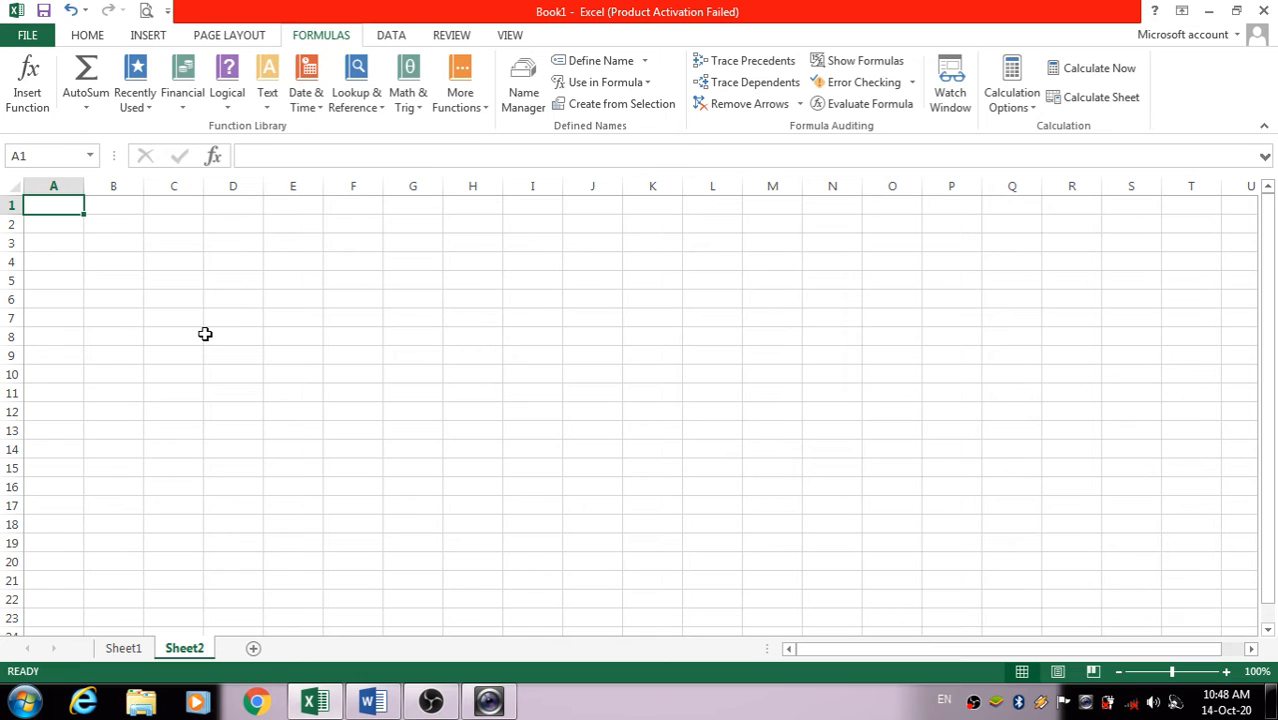
pyautogui.write('a')
pyautogui.press('Return')
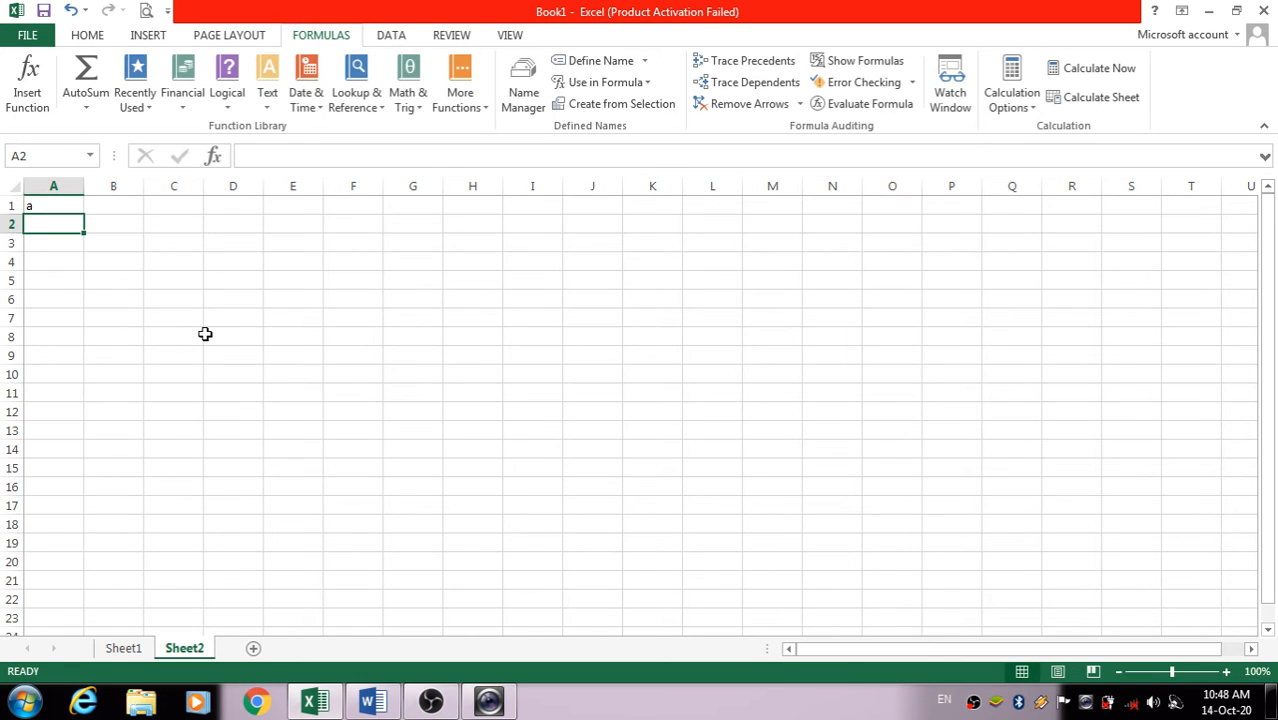
pyautogui.write('b')
pyautogui.press('Return')
pyautogui.write('c')
pyautogui.press('Return')
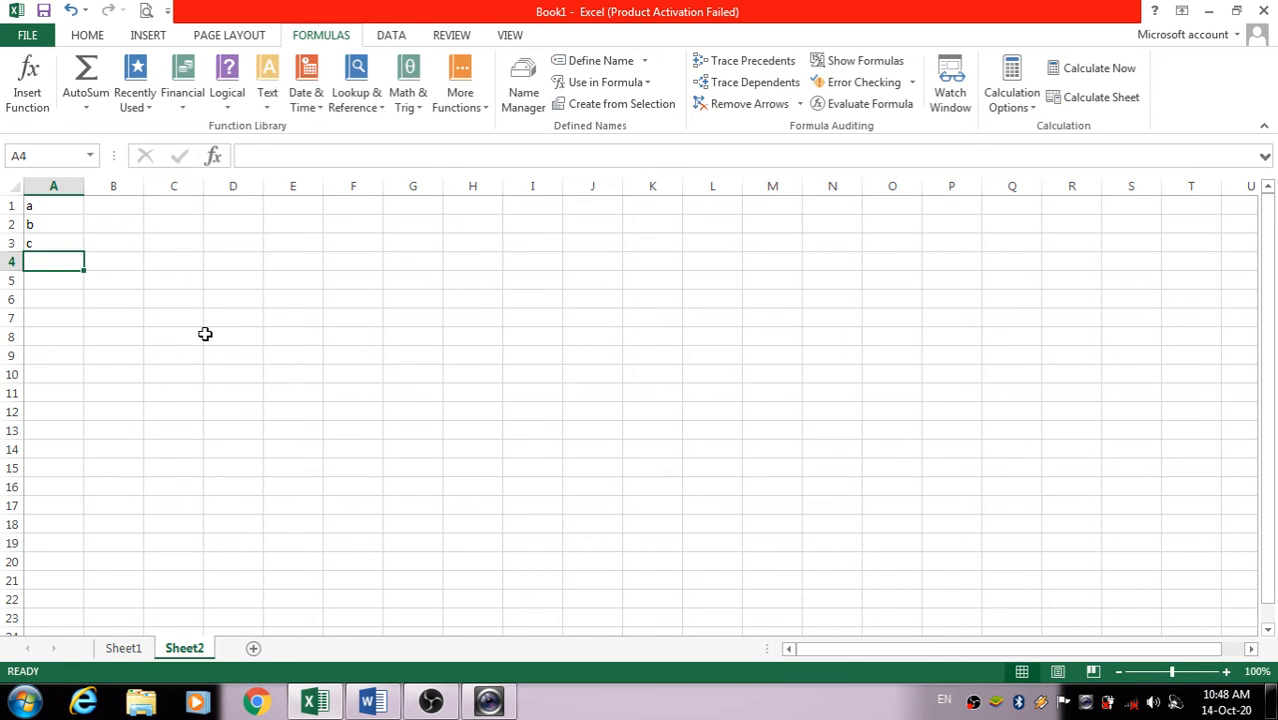
pyautogui.write('d')
pyautogui.press('Return')
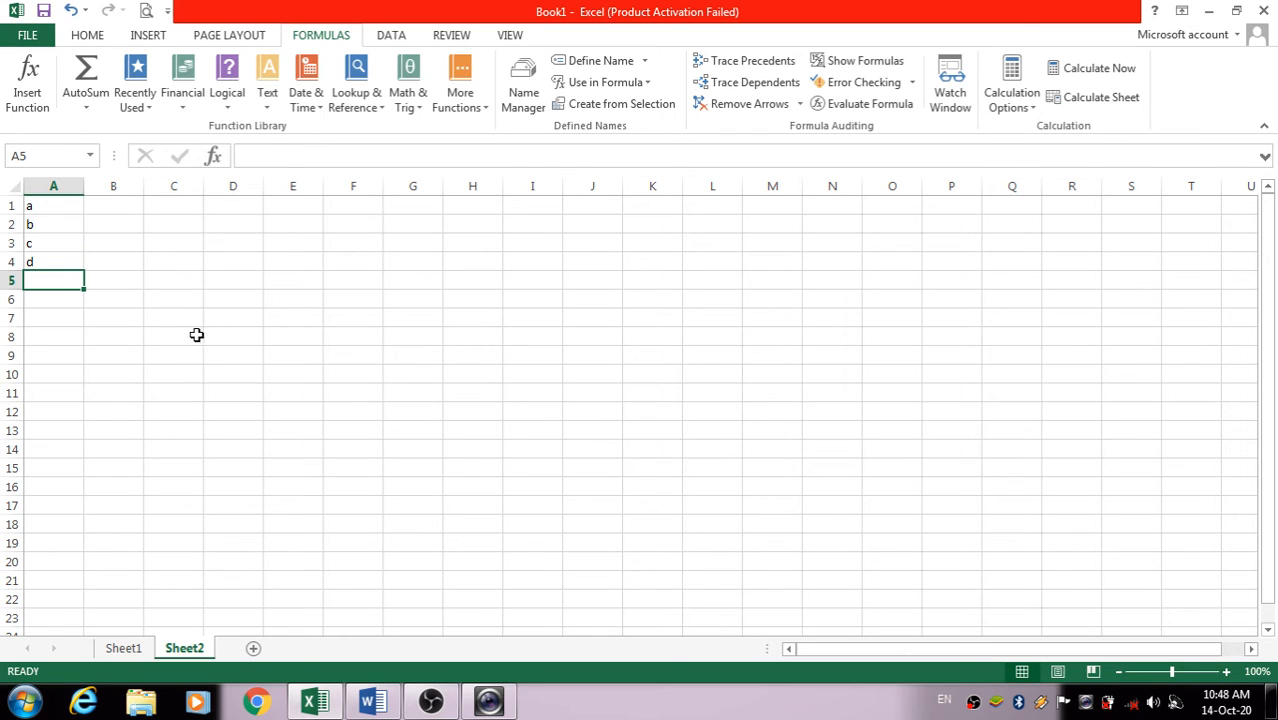
# Step: Enter the values 2, 3, 4 and 5 in cells B1 to B4 of Sheet2
pyautogui.click(100, 205)
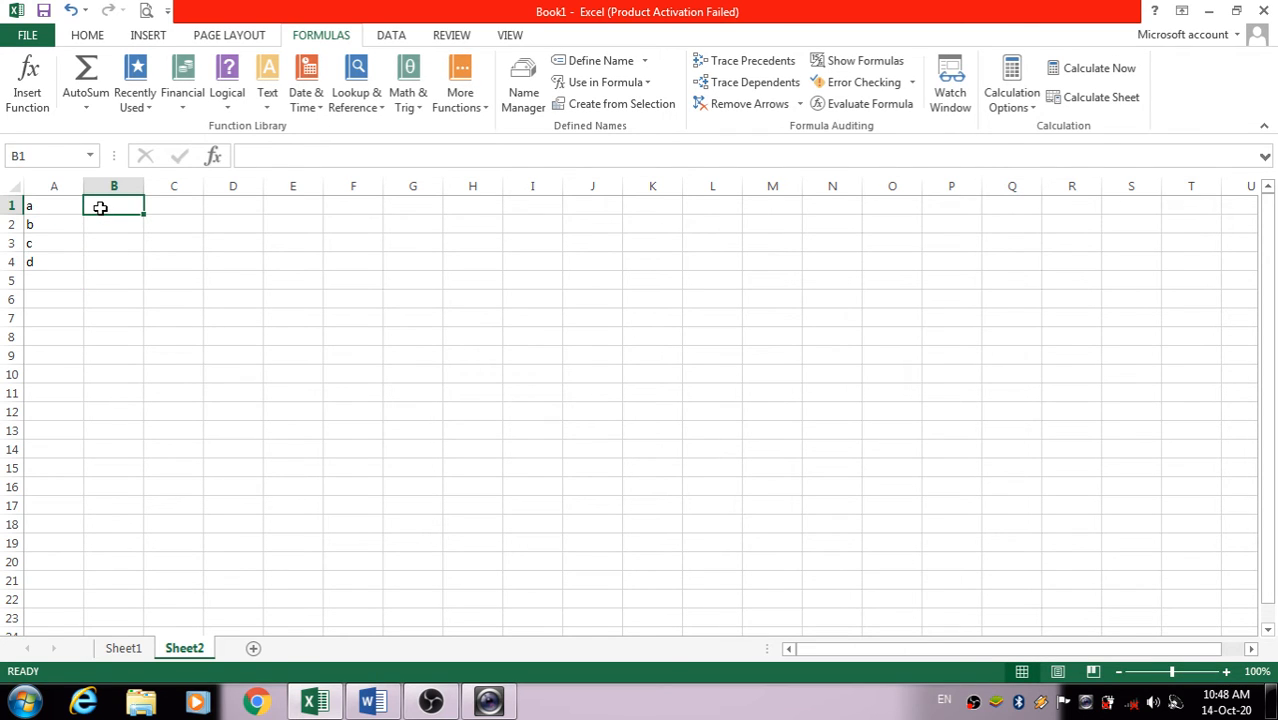
pyautogui.write('2')
pyautogui.press('Return')
pyautogui.write('3')
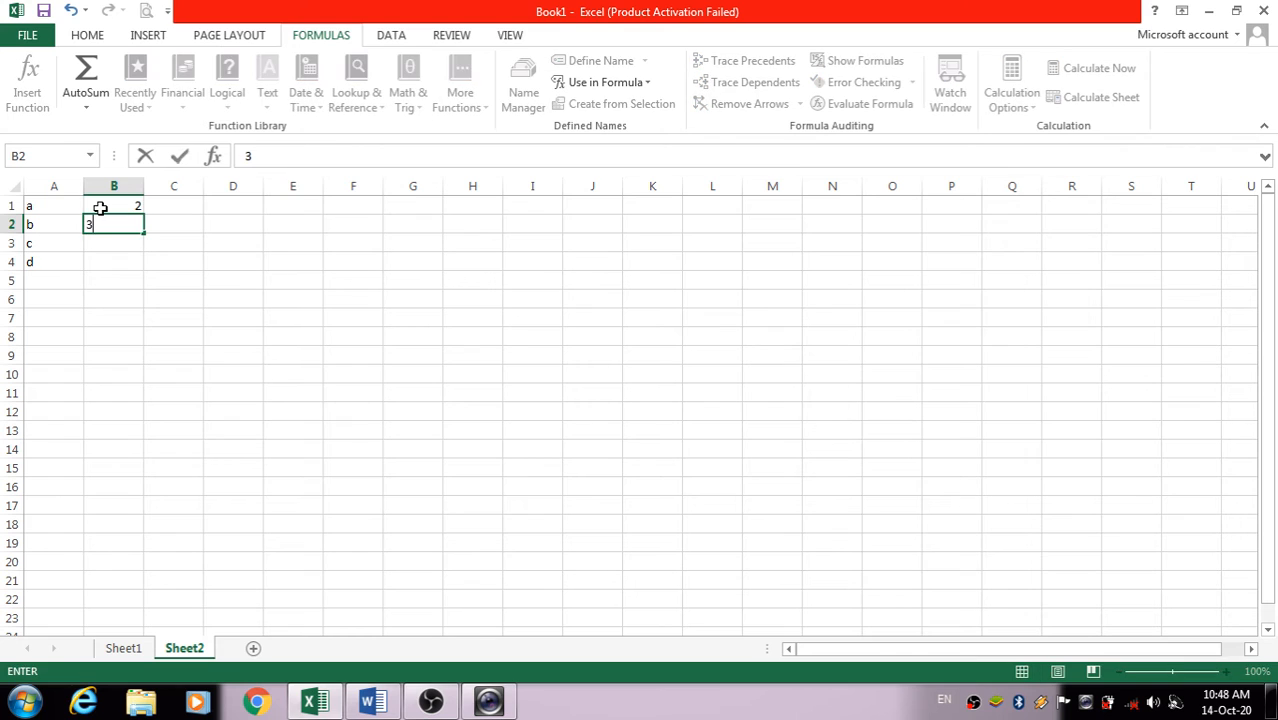
pyautogui.press('Return')
pyautogui.write('4')
pyautogui.press('Return')
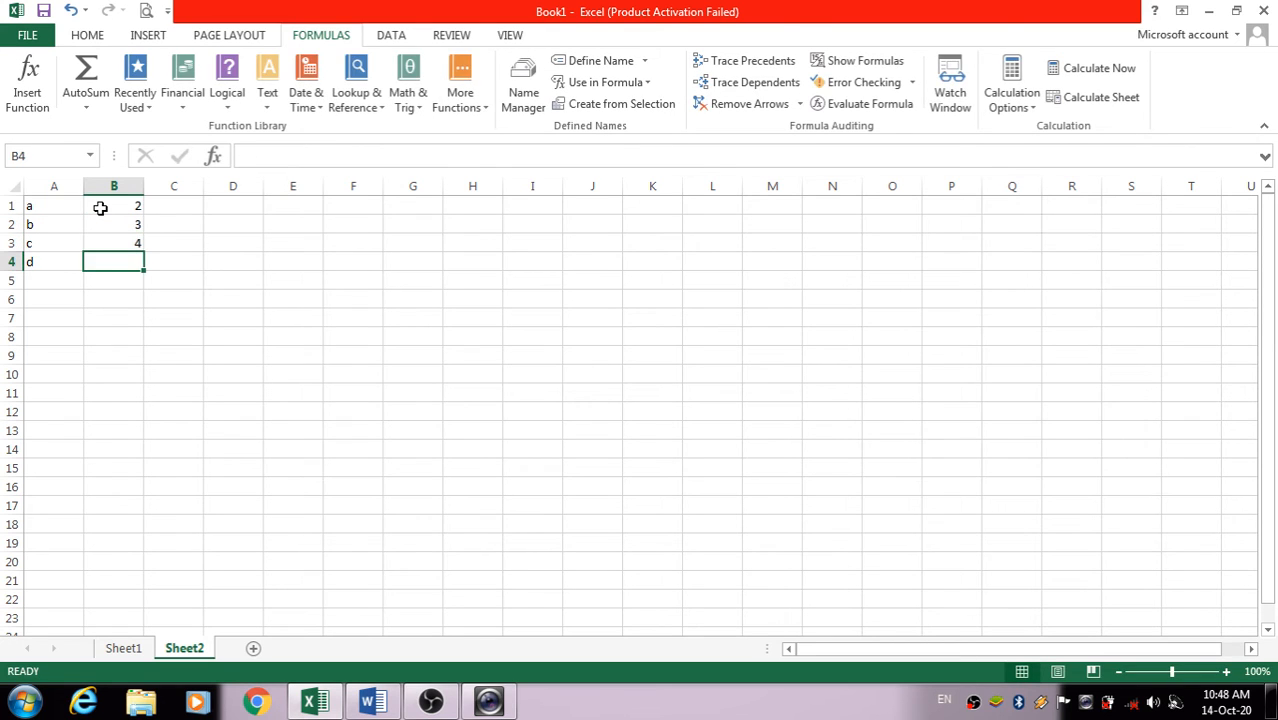
pyautogui.write('5')
pyautogui.click(174, 322)
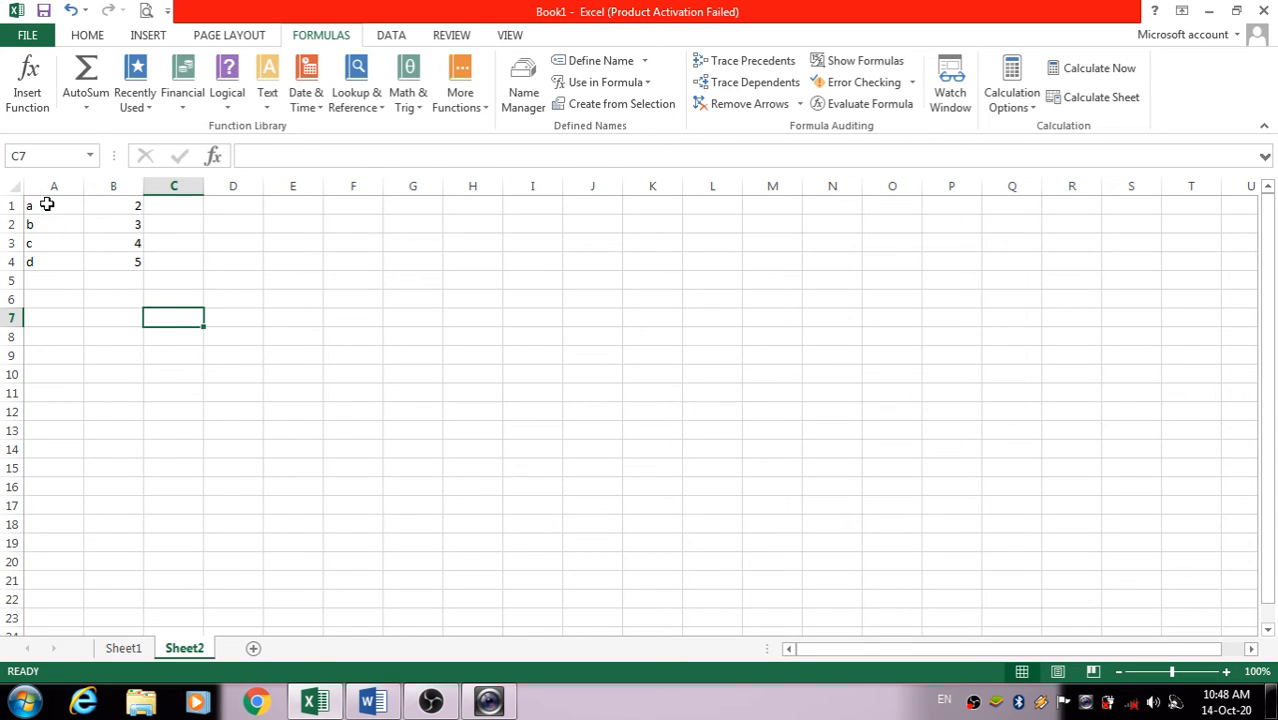
# Step: Define the name rang3 with Workbook scope for range A1:B4 on Sheet2
pyautogui.moveTo(46, 204); pyautogui.dragTo(113, 261)
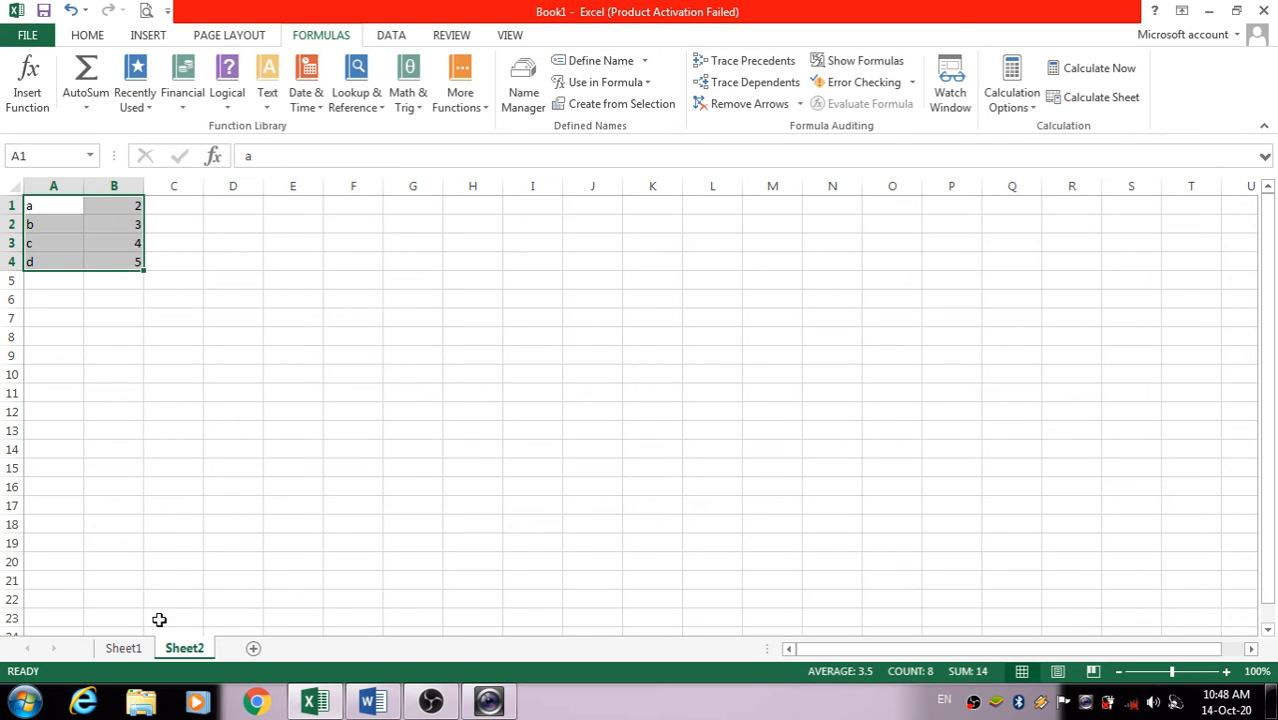
pyautogui.click(130, 649)
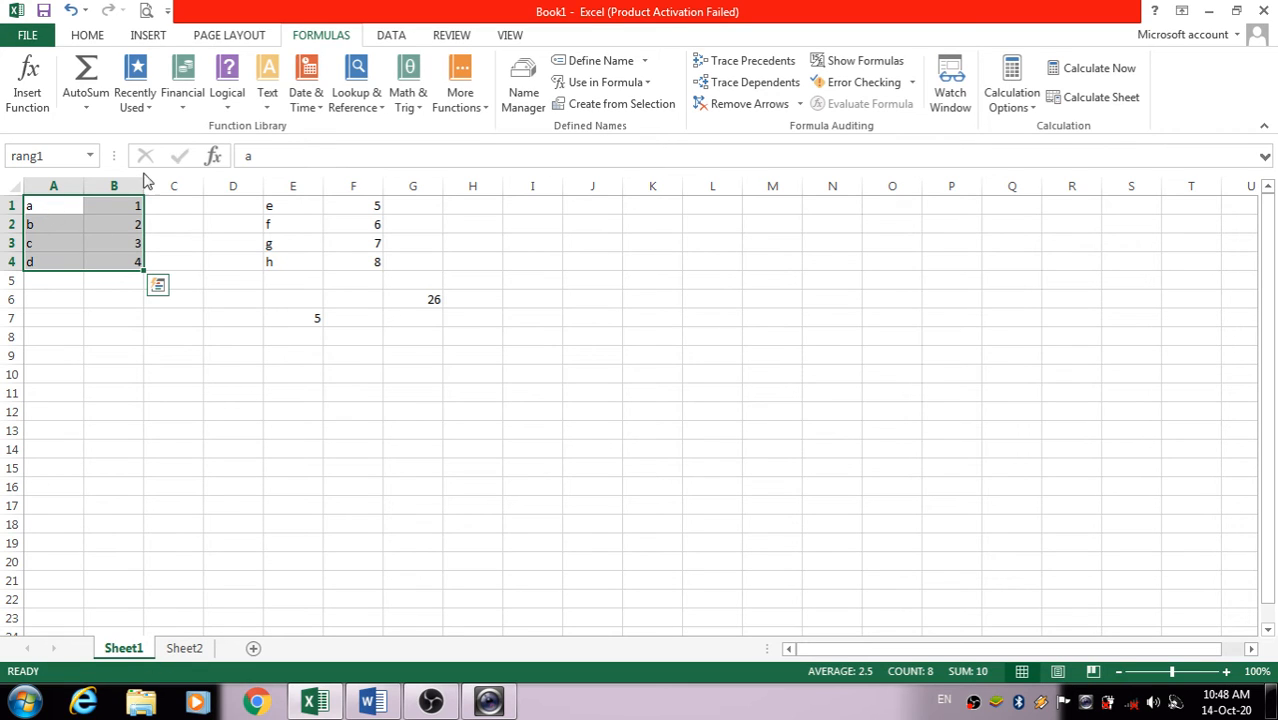
pyautogui.click(205, 650)
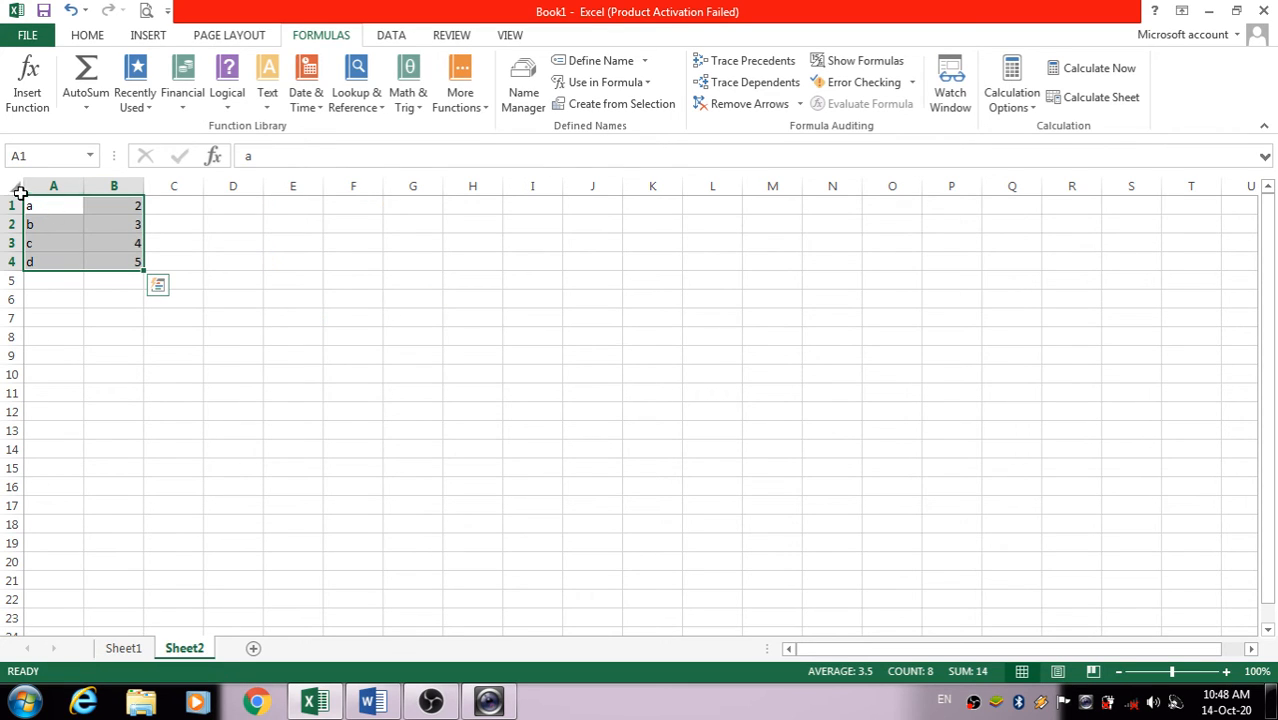
pyautogui.click(606, 61)
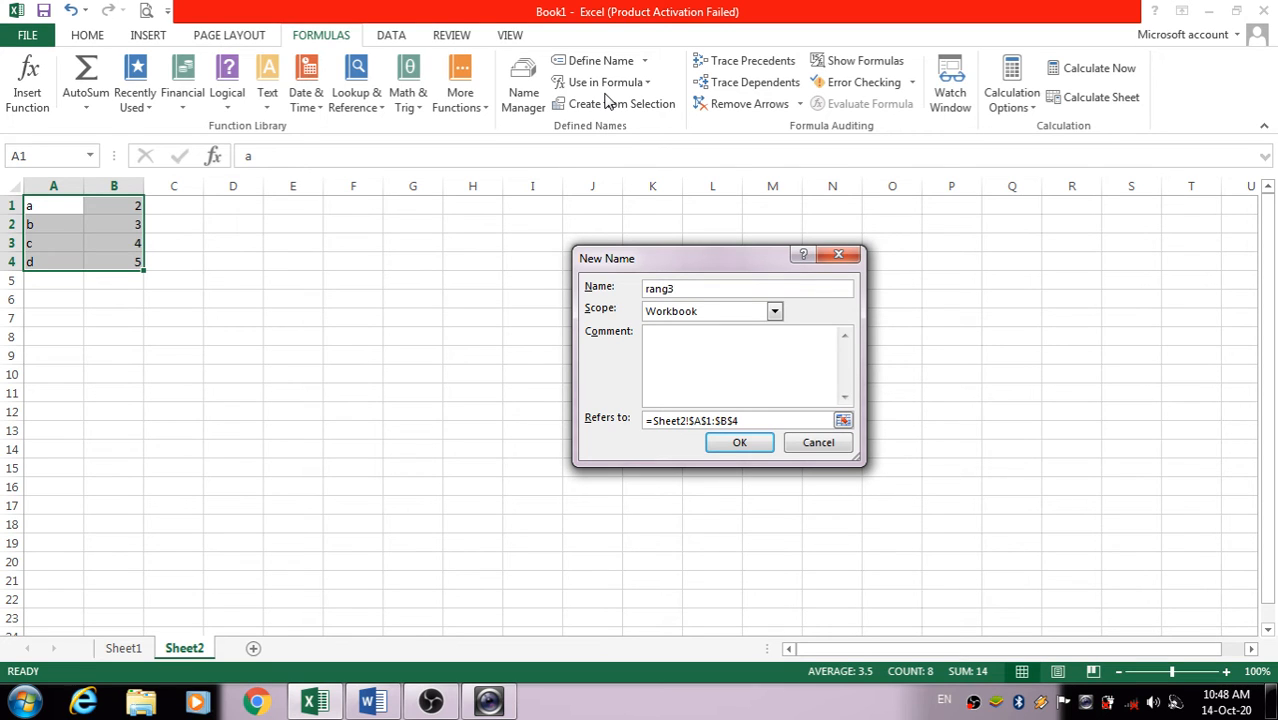
pyautogui.press('Return')
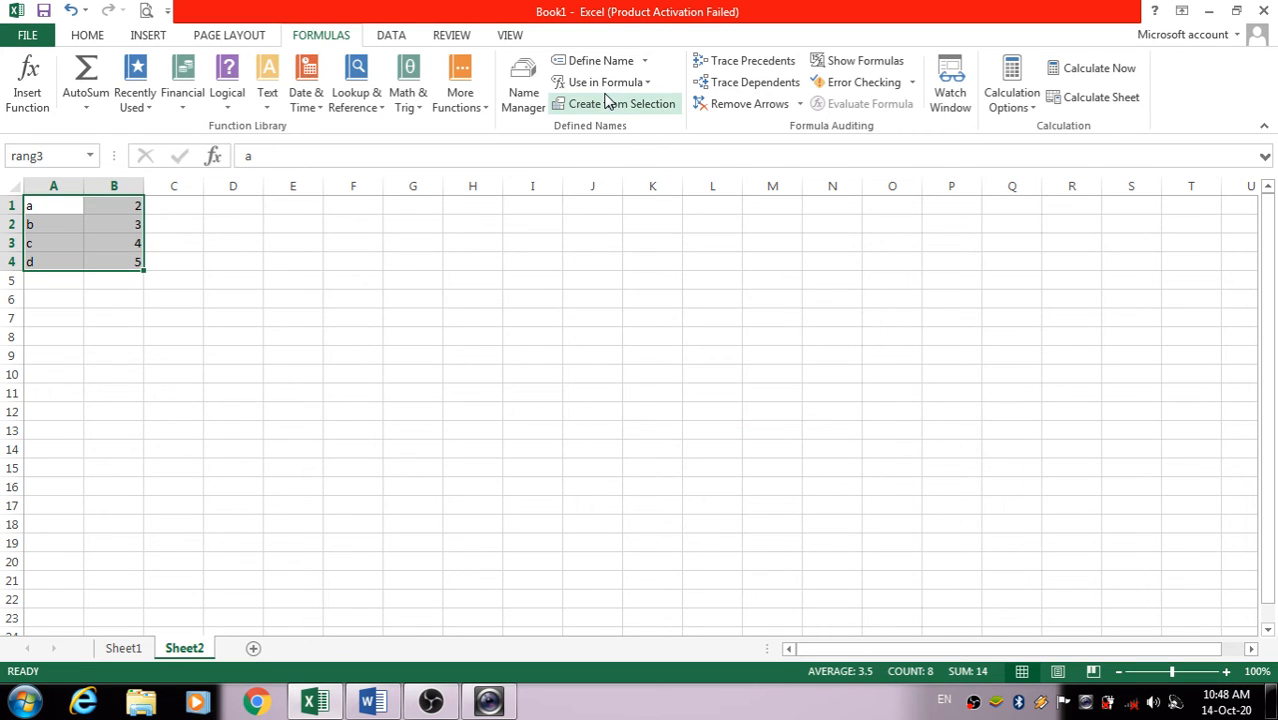
# Step: Open the Watch Window from Sheet1 and add a watch for range A1:B4 of that sheet
pyautogui.click(141, 651)
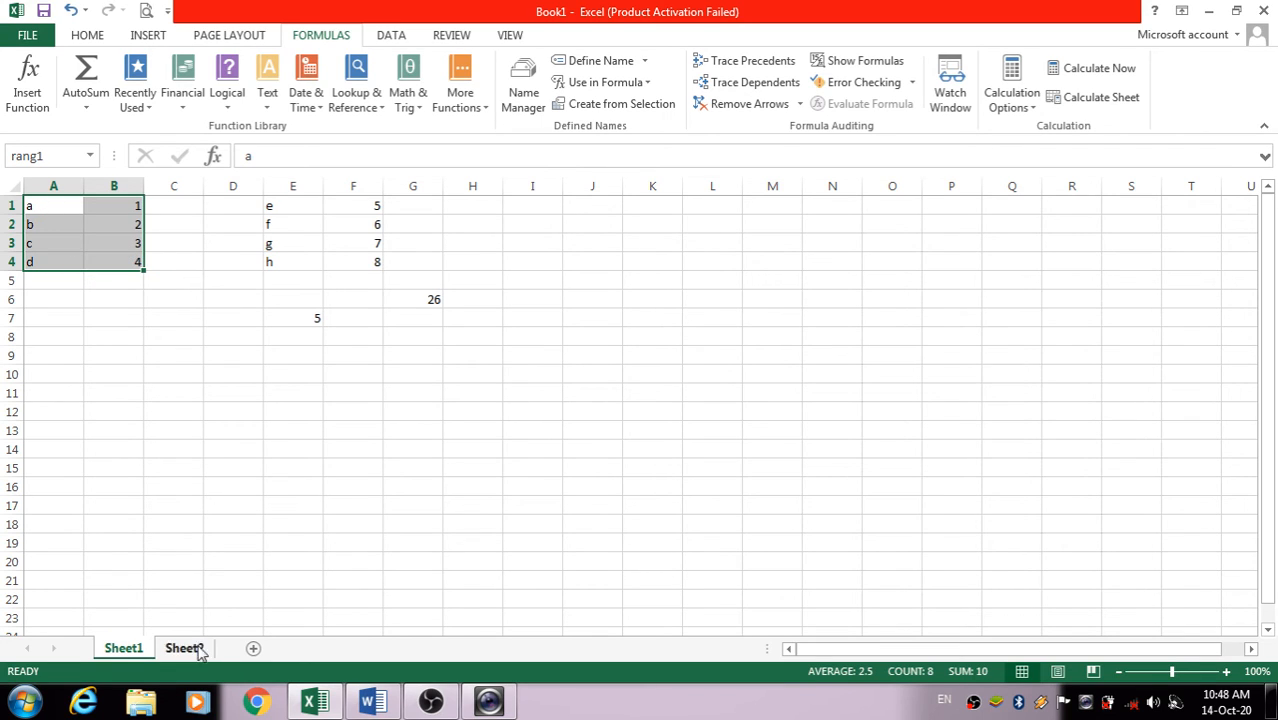
pyautogui.click(205, 650)
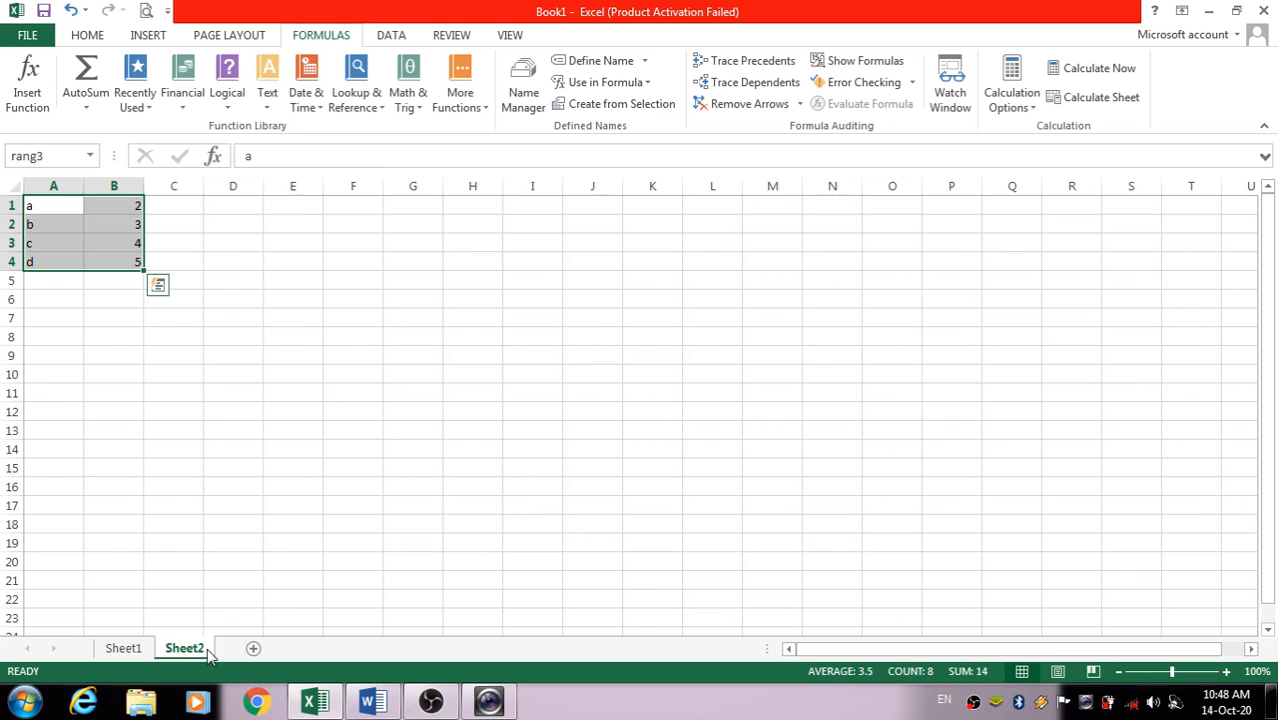
pyautogui.click(137, 651)
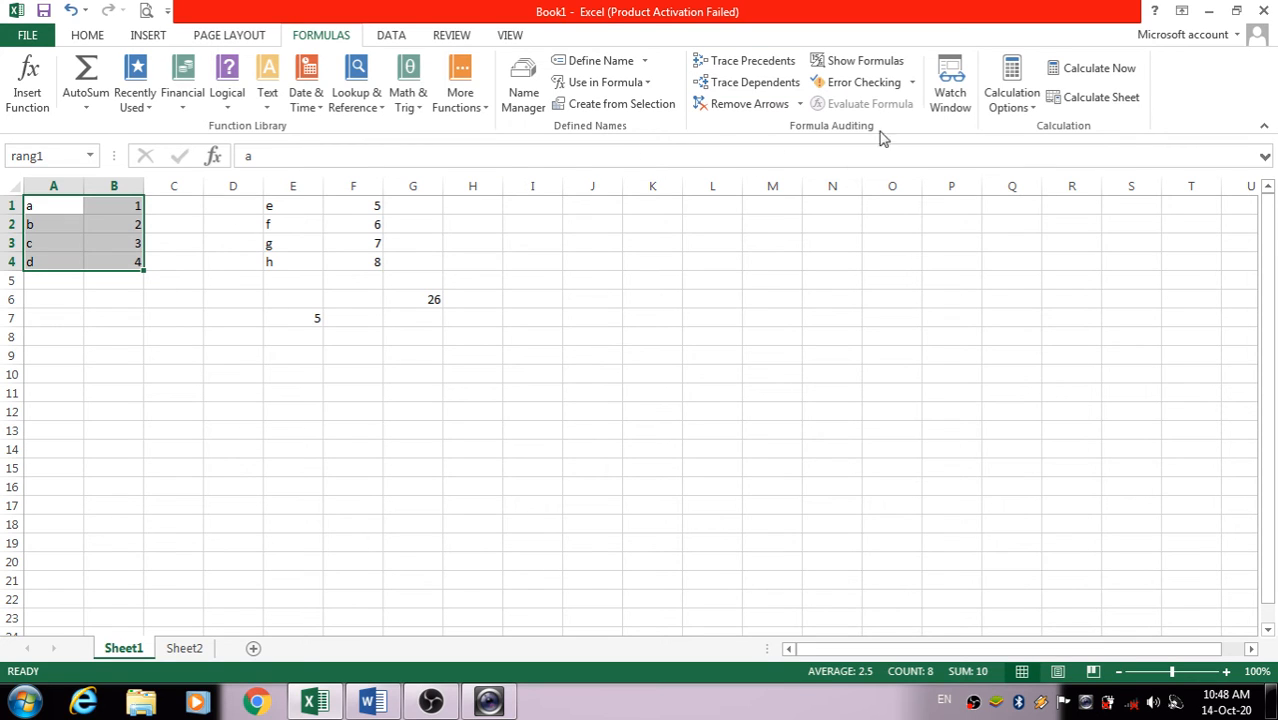
pyautogui.click(948, 92)
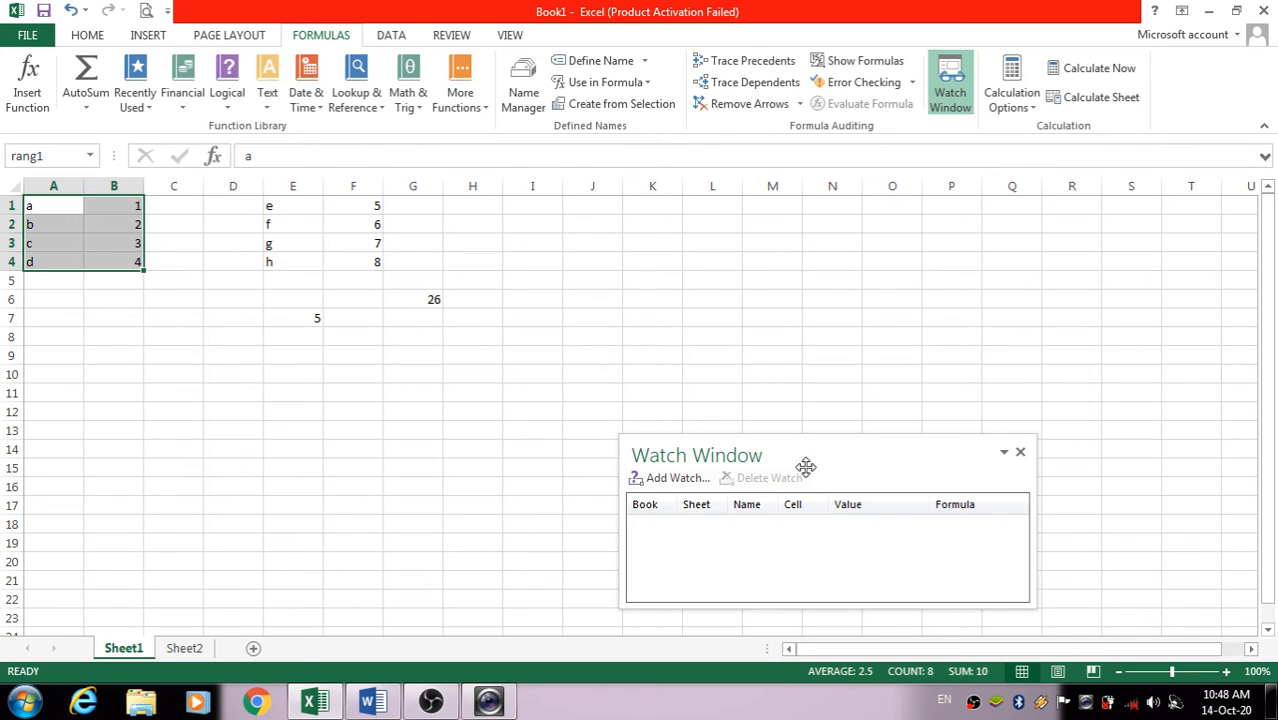
pyautogui.click(677, 478)
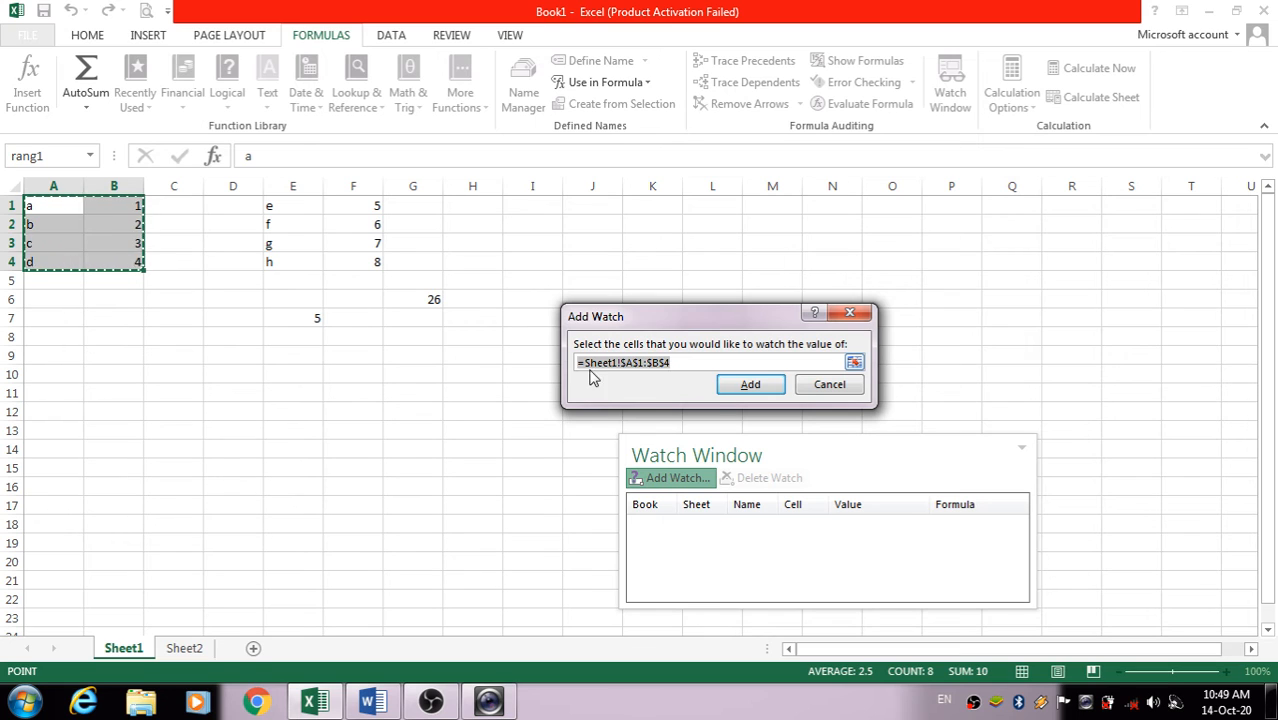
pyautogui.click(751, 385)
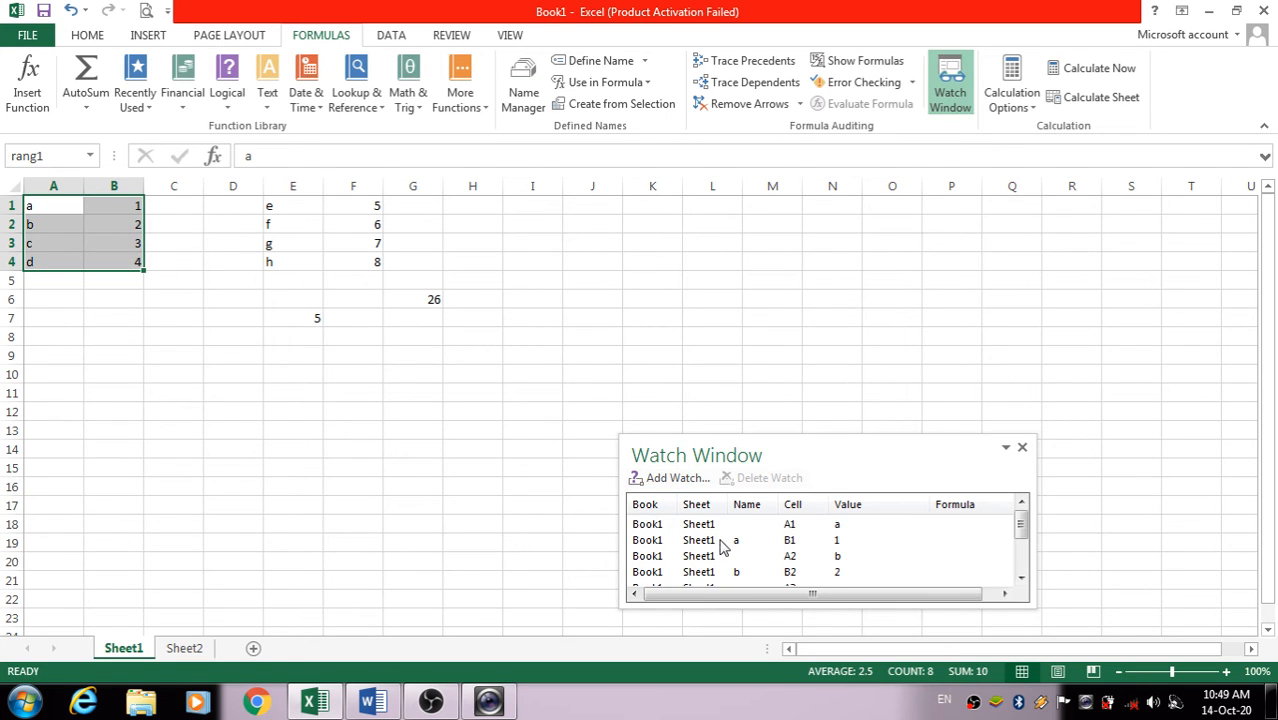
# Step: Go to Sheet2, move the Watch Window closer to the data, and select the watch entry for Sheet1 cell B1
pyautogui.scroll(-1, 808, 546)
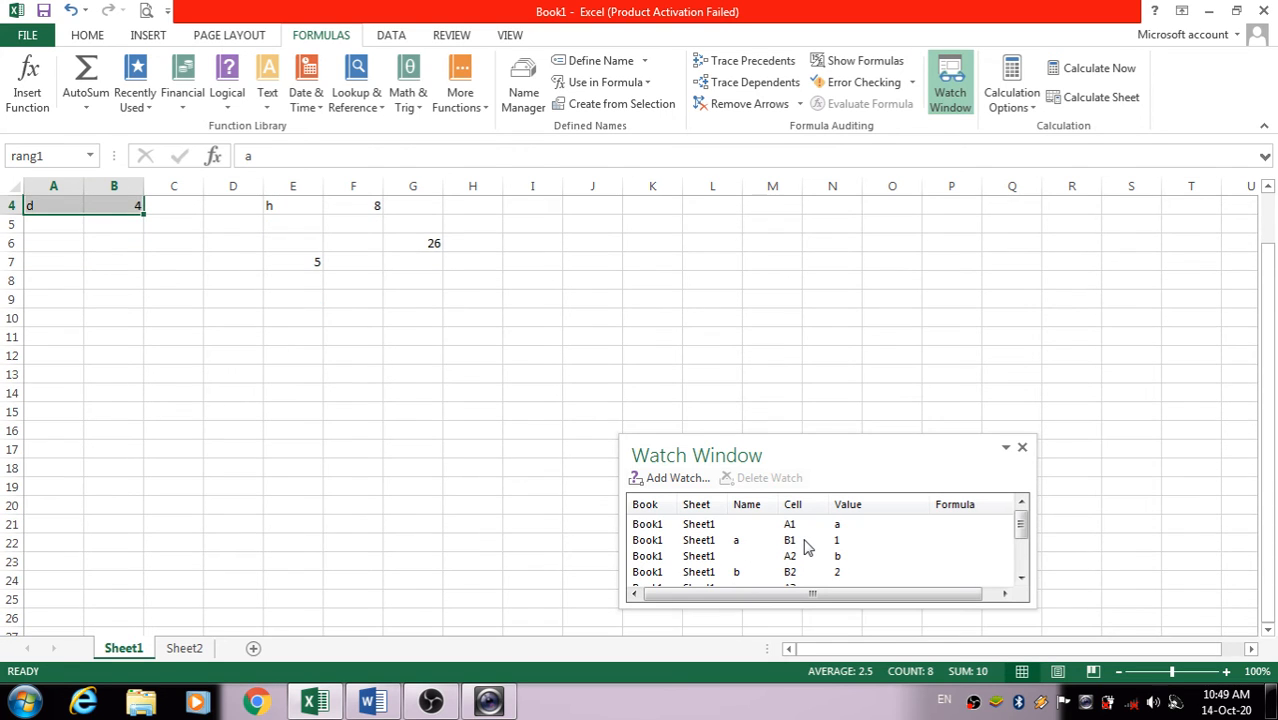
pyautogui.scroll(1, 808, 543)
pyautogui.click(182, 649)
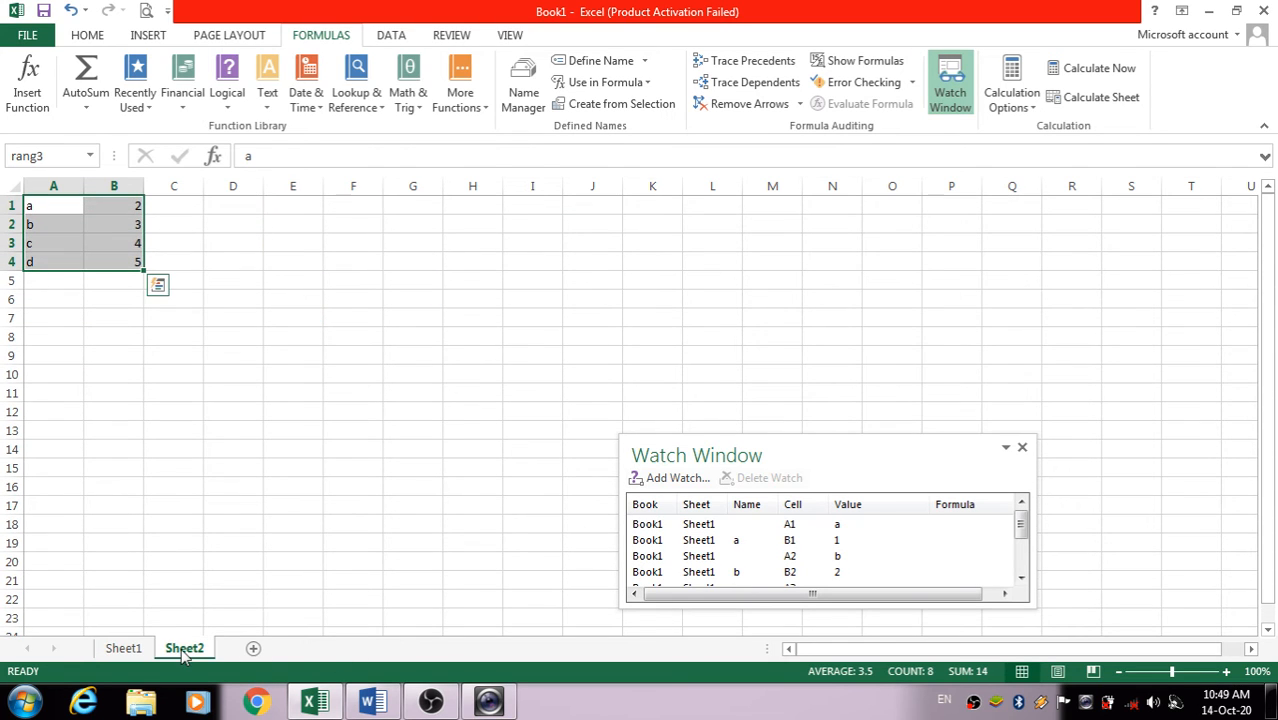
pyautogui.moveTo(835, 454); pyautogui.dragTo(658, 277)
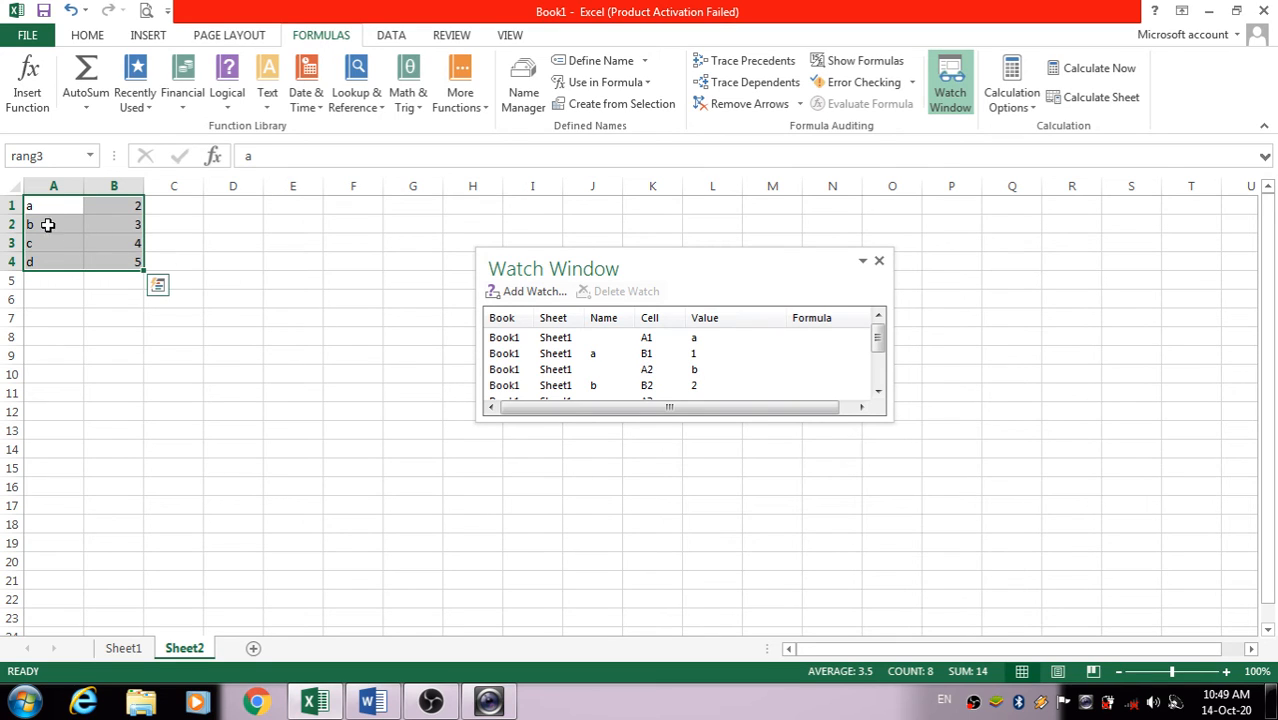
pyautogui.scroll(-1, 632, 372)
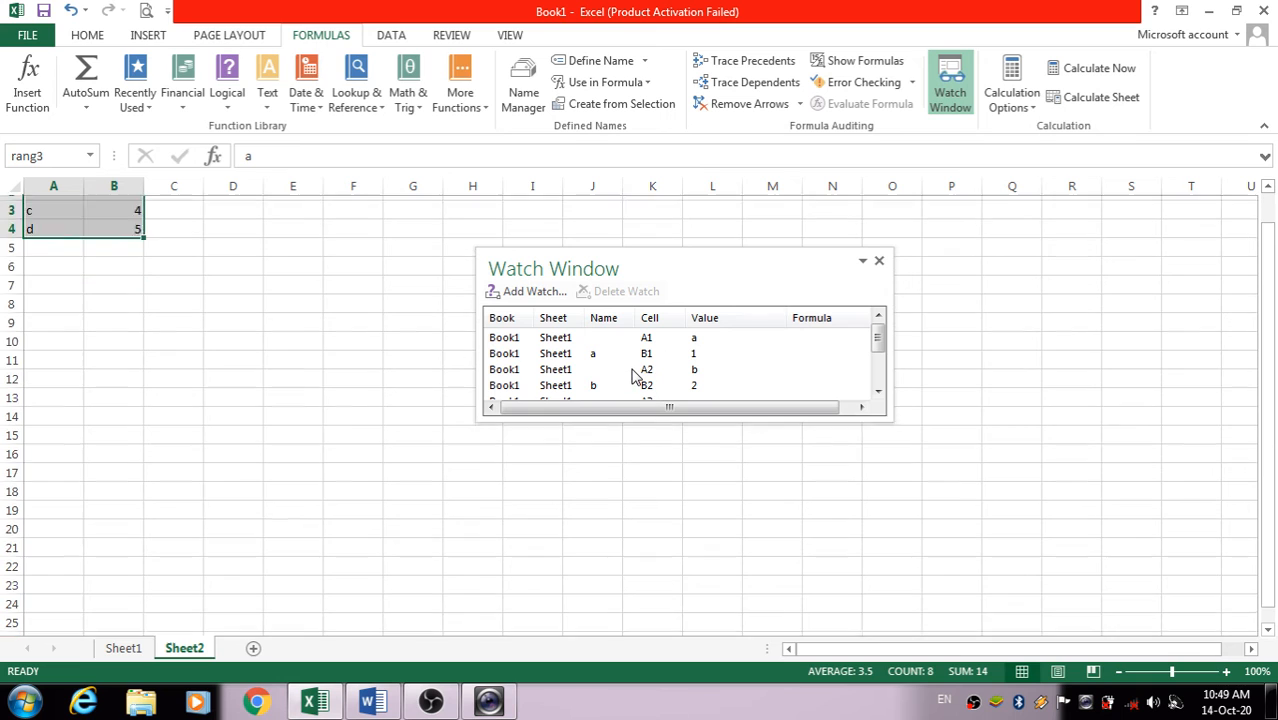
pyautogui.scroll(1, 632, 372)
pyautogui.click(740, 360)
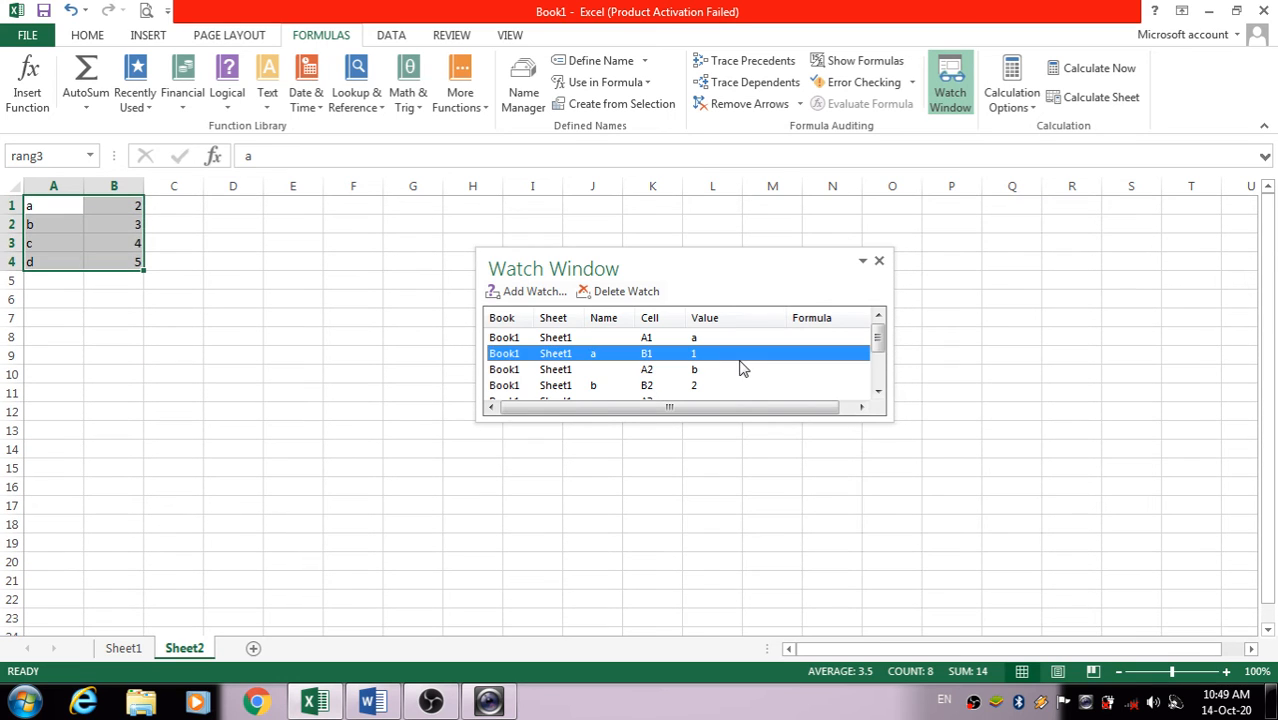
# Step: Check the remaining watch entries against the data on Sheet1 and return to Sheet2
pyautogui.scroll(-1, 741, 374)
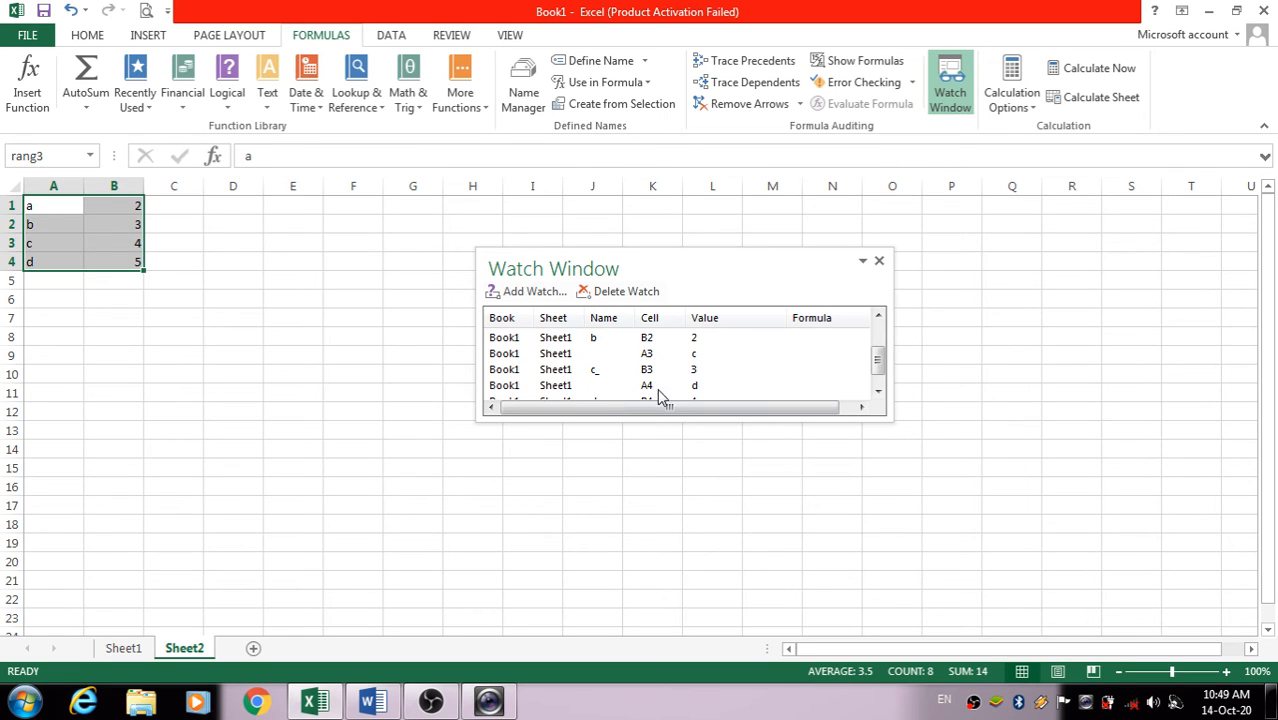
pyautogui.click(122, 648)
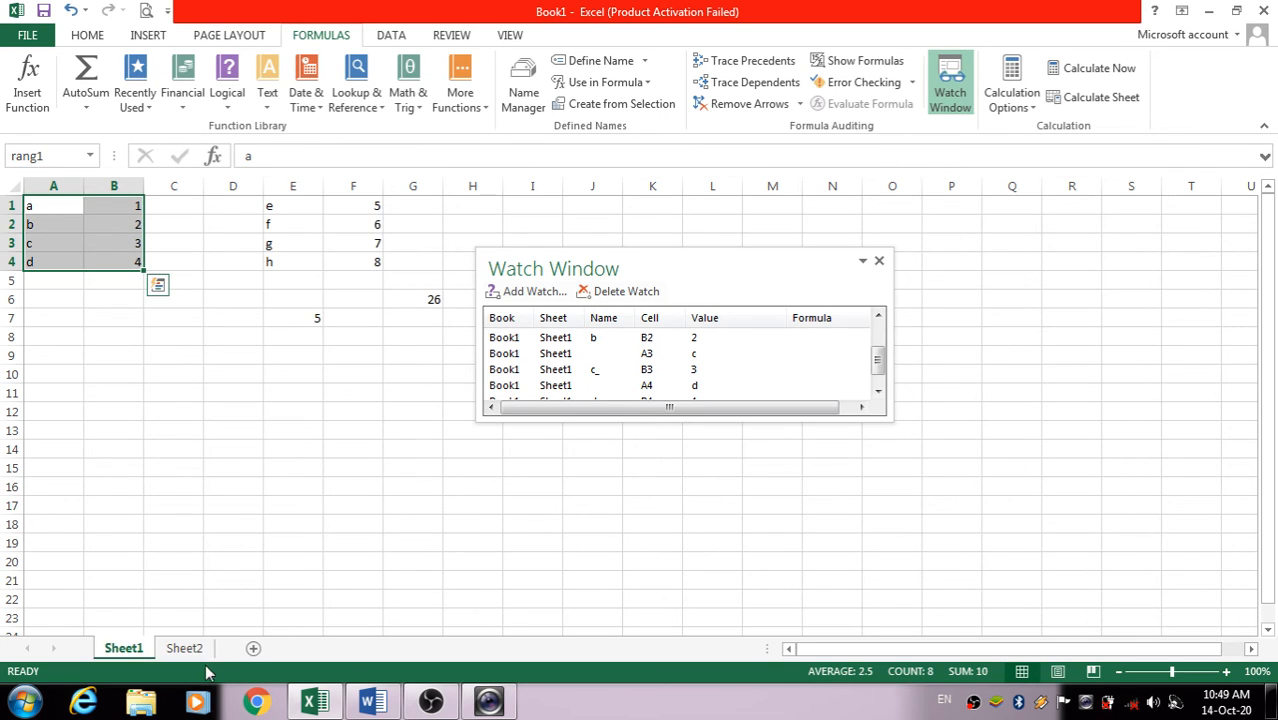
pyautogui.click(190, 648)
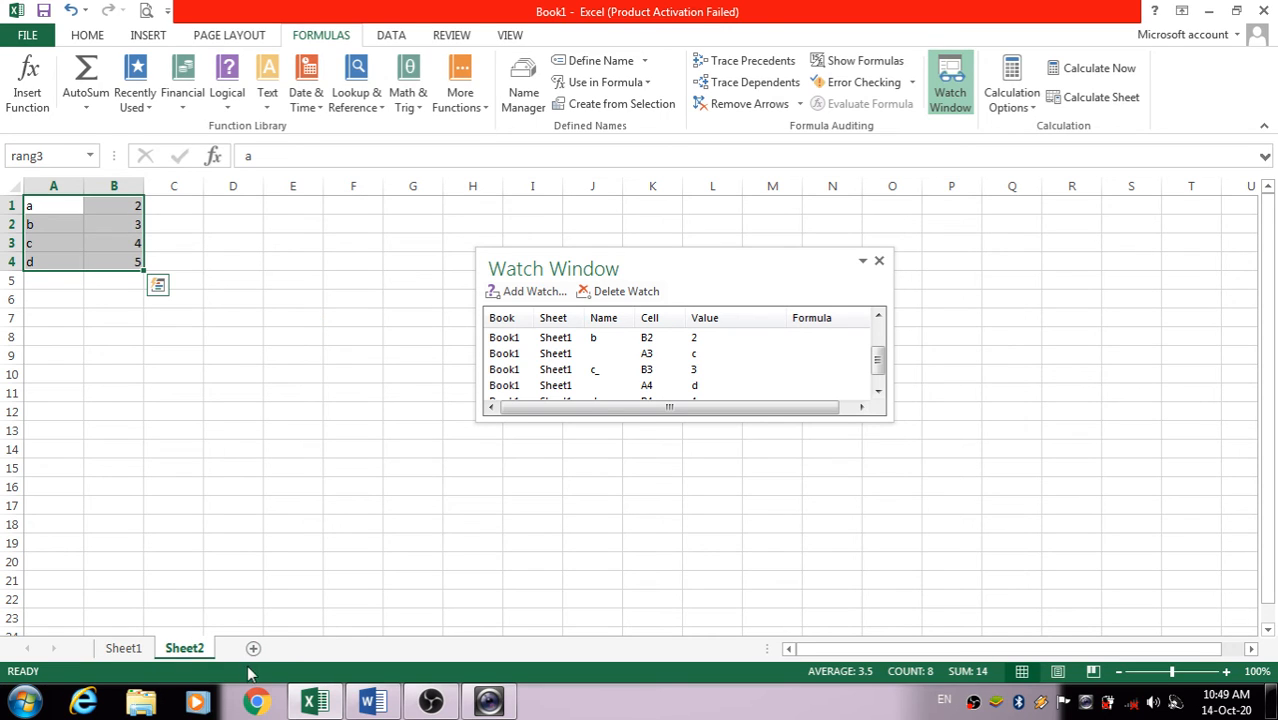
# Step: Add three new sheets after Sheet2, closing the Watch Window along the way and reopening it on the last new sheet
pyautogui.click(254, 649)
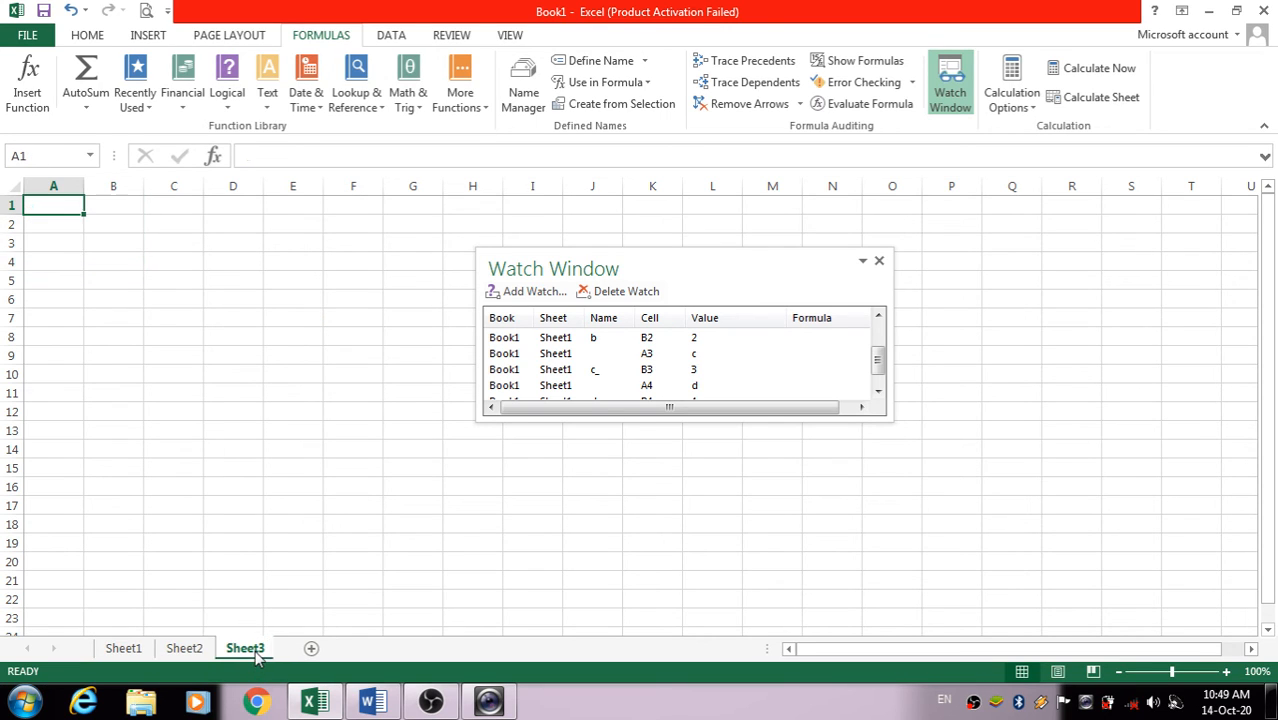
pyautogui.click(316, 650)
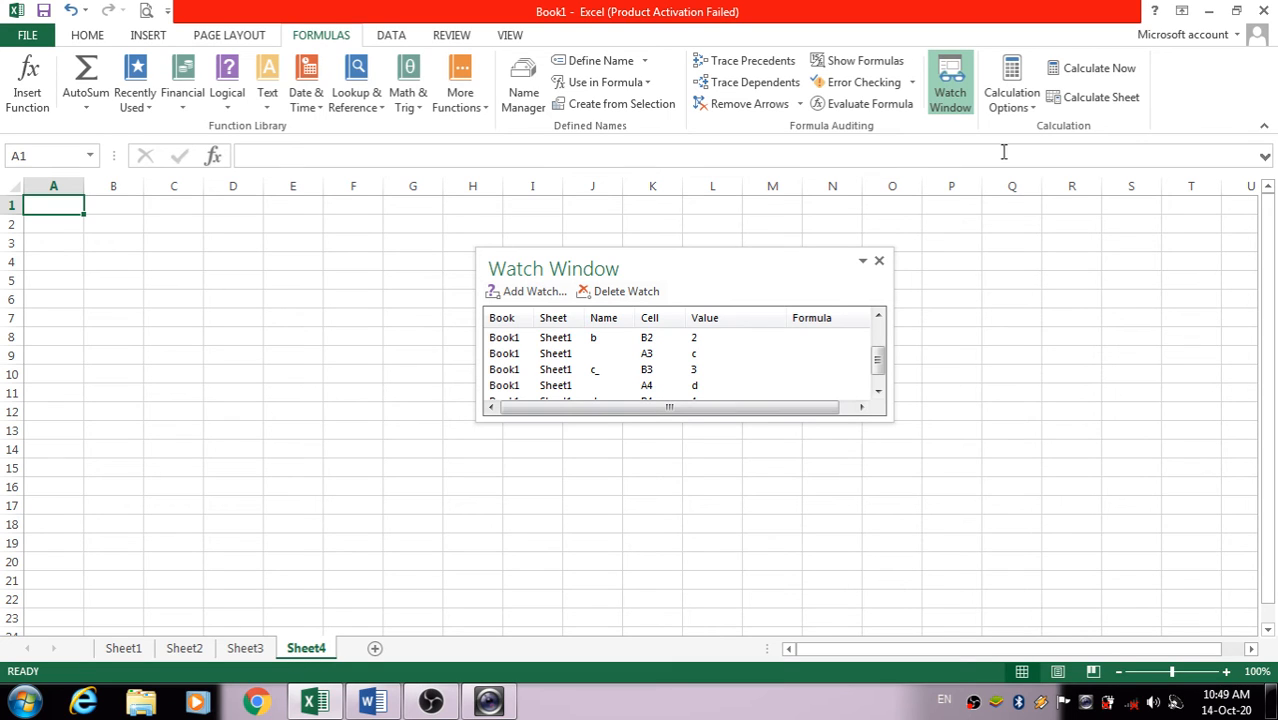
pyautogui.click(879, 261)
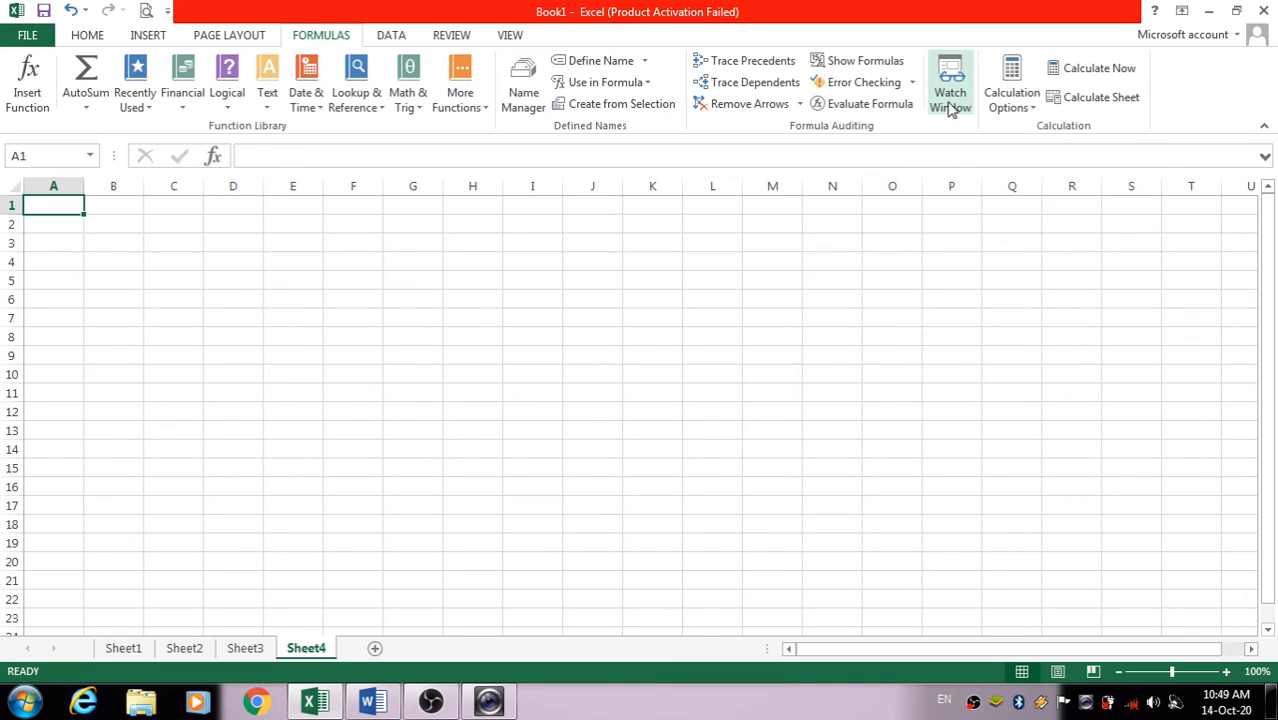
pyautogui.click(376, 649)
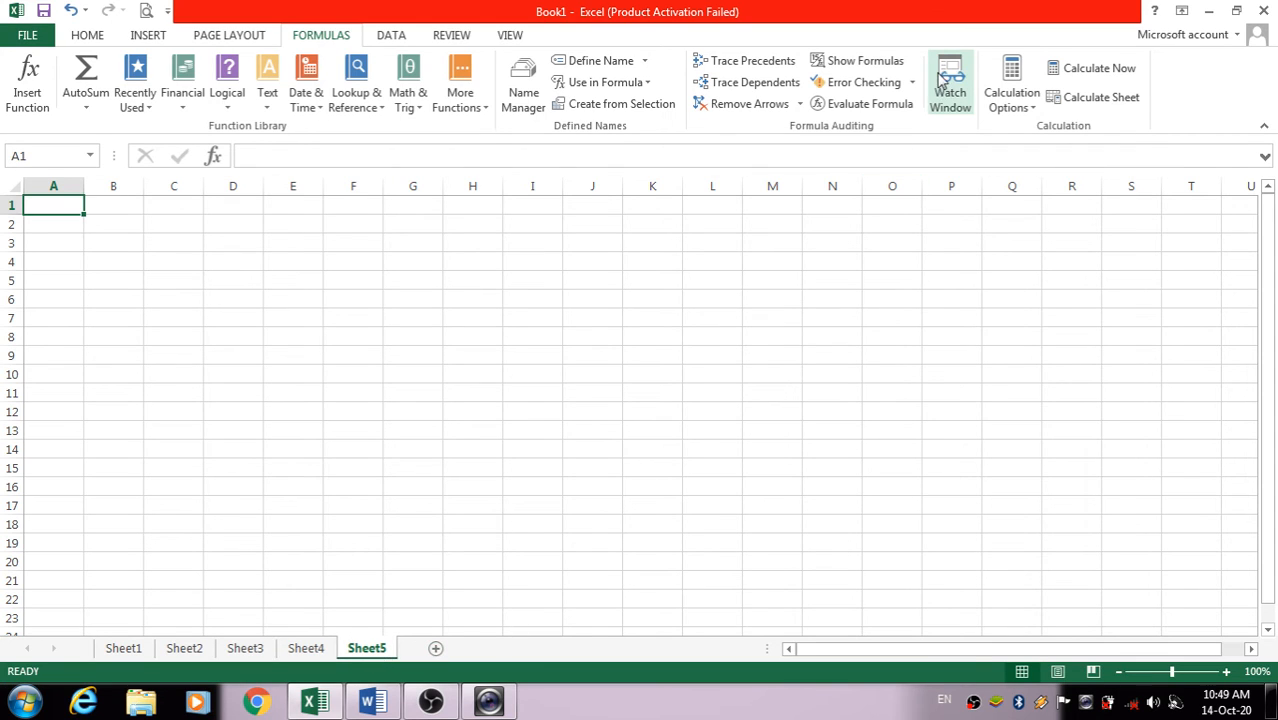
pyautogui.click(950, 100)
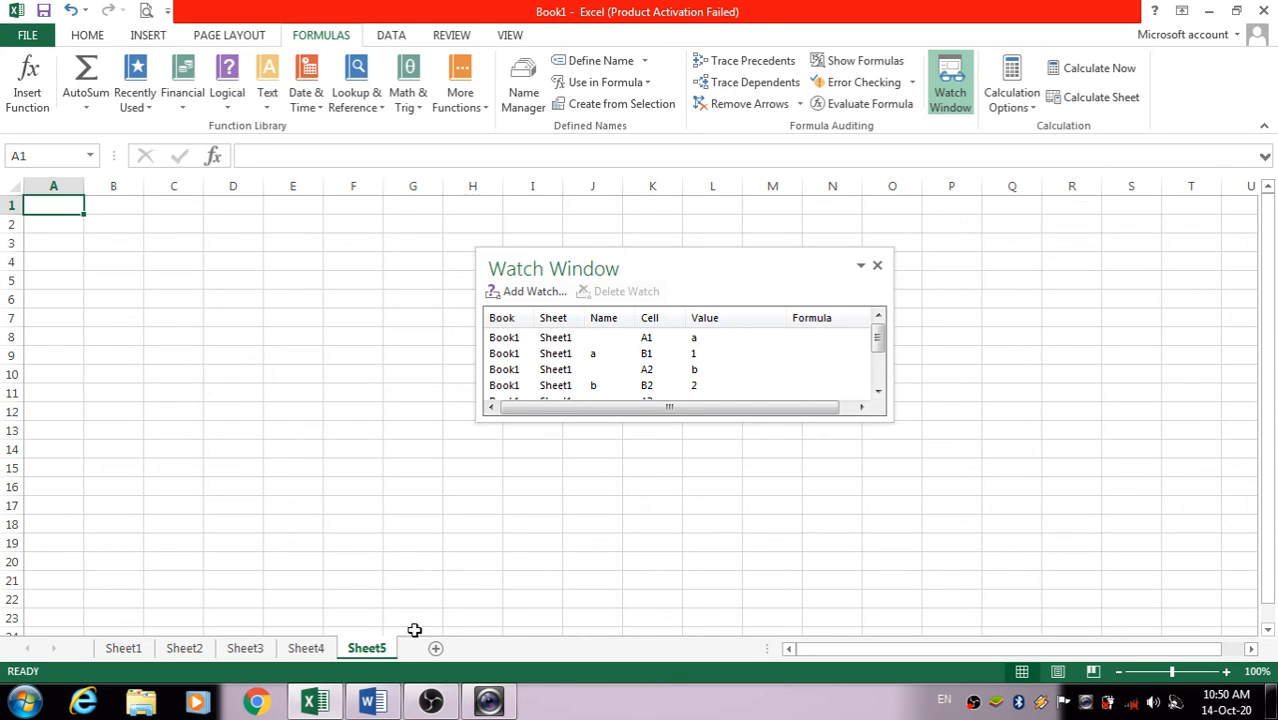
# Step: Delete the empty sheets Sheet5, Sheet4 and Sheet3 from the workbook
pyautogui.rightClick(381, 648)
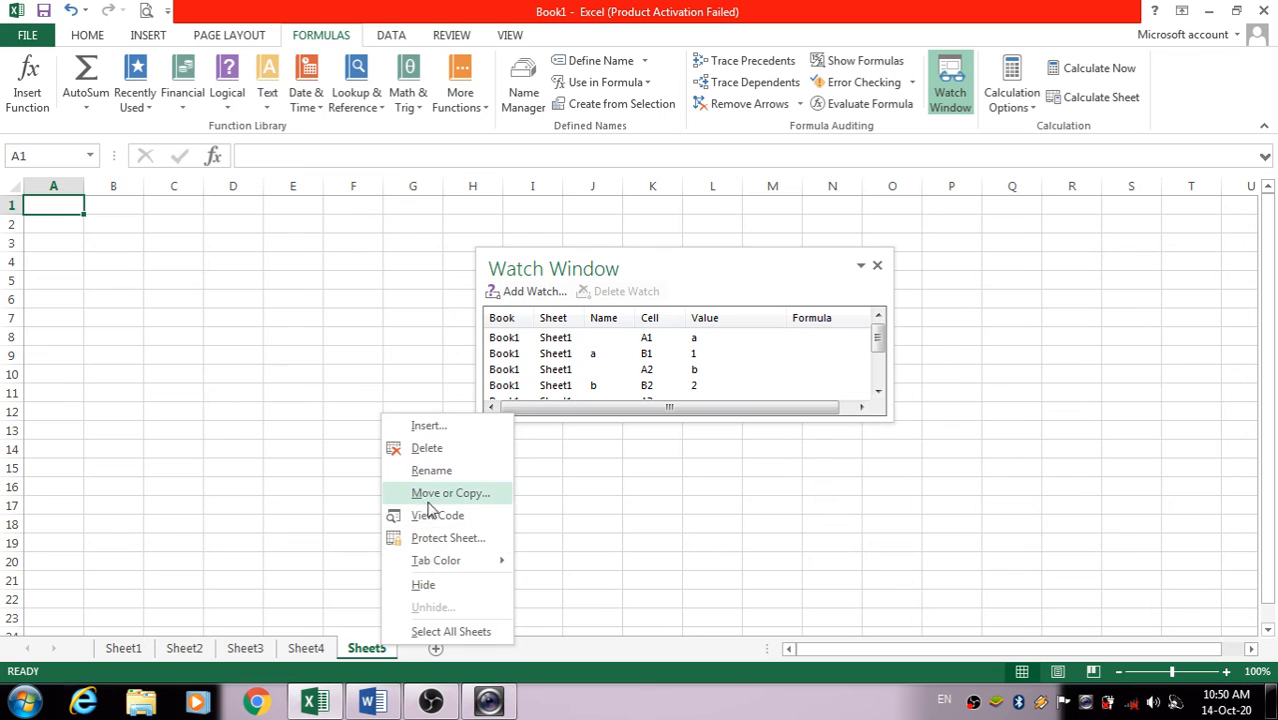
pyautogui.click(428, 449)
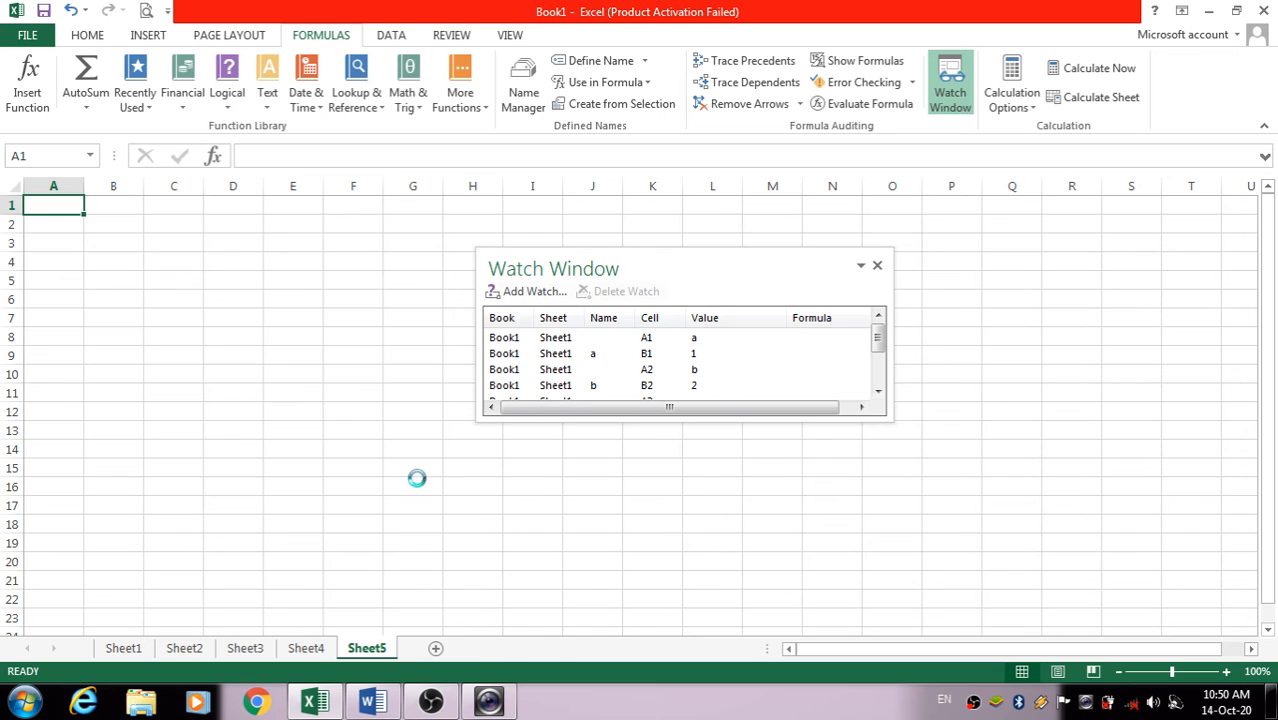
pyautogui.rightClick(318, 650)
pyautogui.click(362, 447)
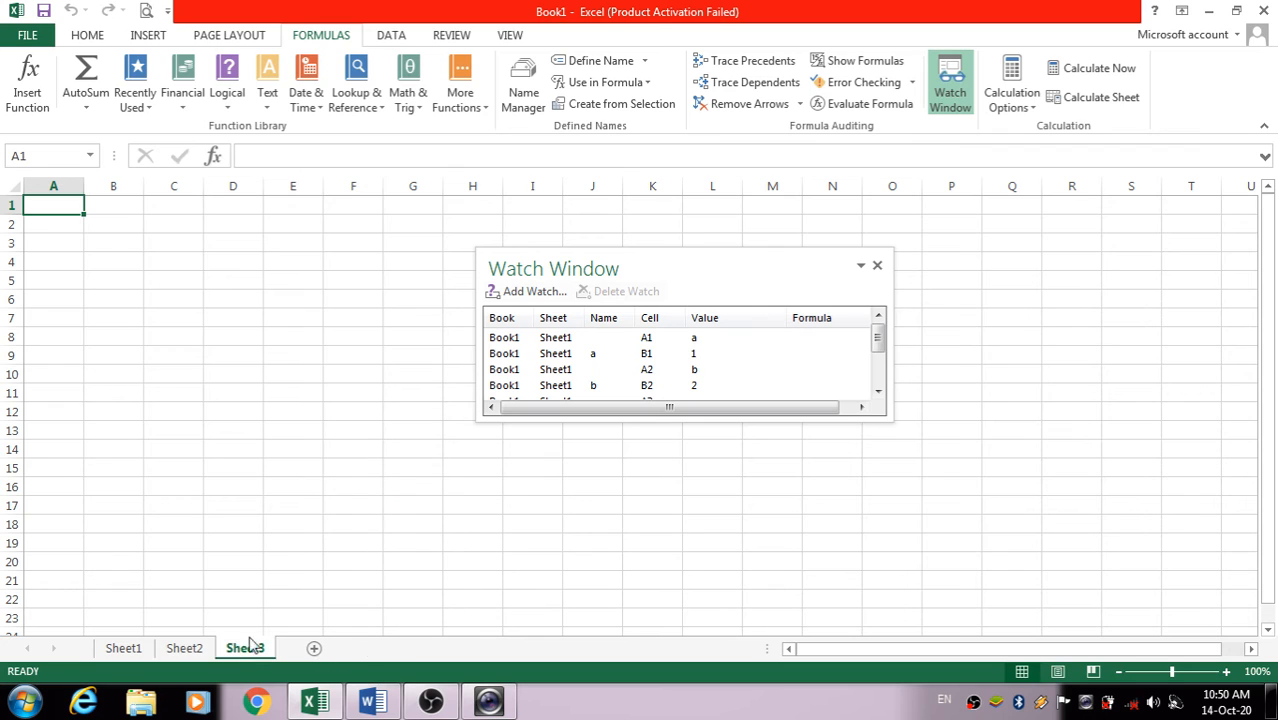
pyautogui.rightClick(238, 657)
pyautogui.click(285, 452)
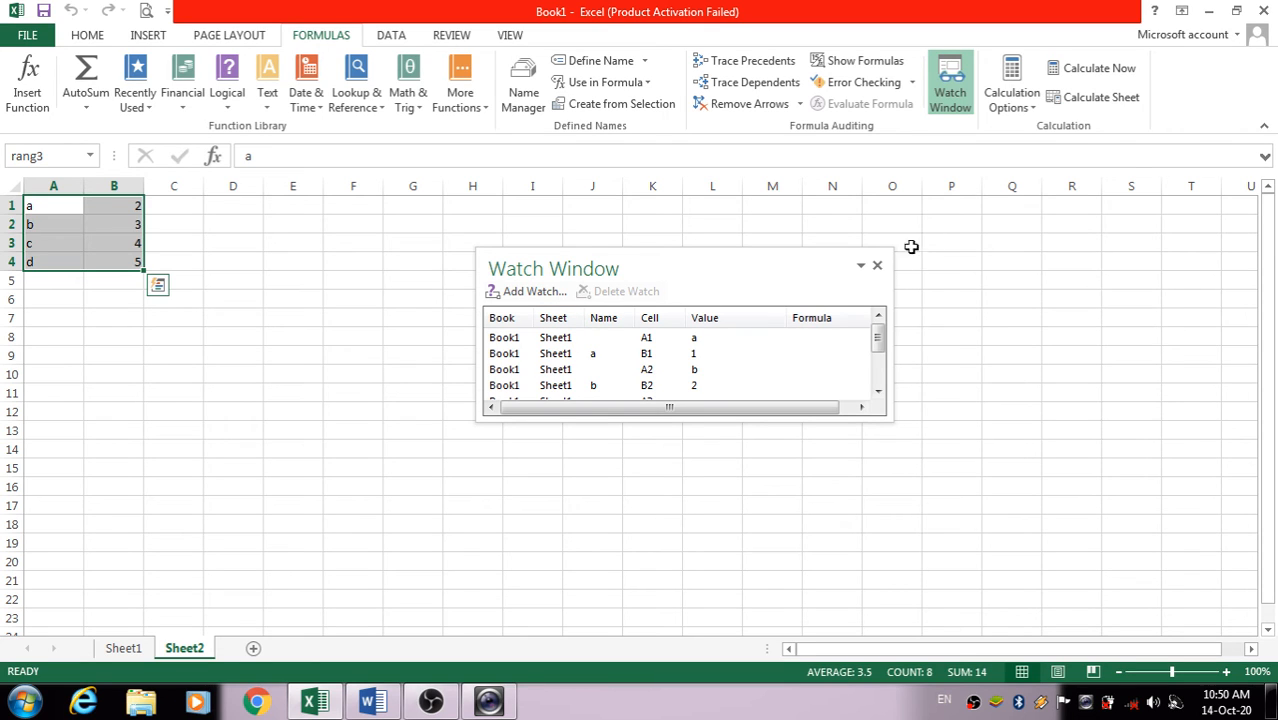
# Step: Reopen the Watch Window on Sheet2 and delete every watch for Sheet1 cells A1 to B4, one by one
pyautogui.click(878, 268)
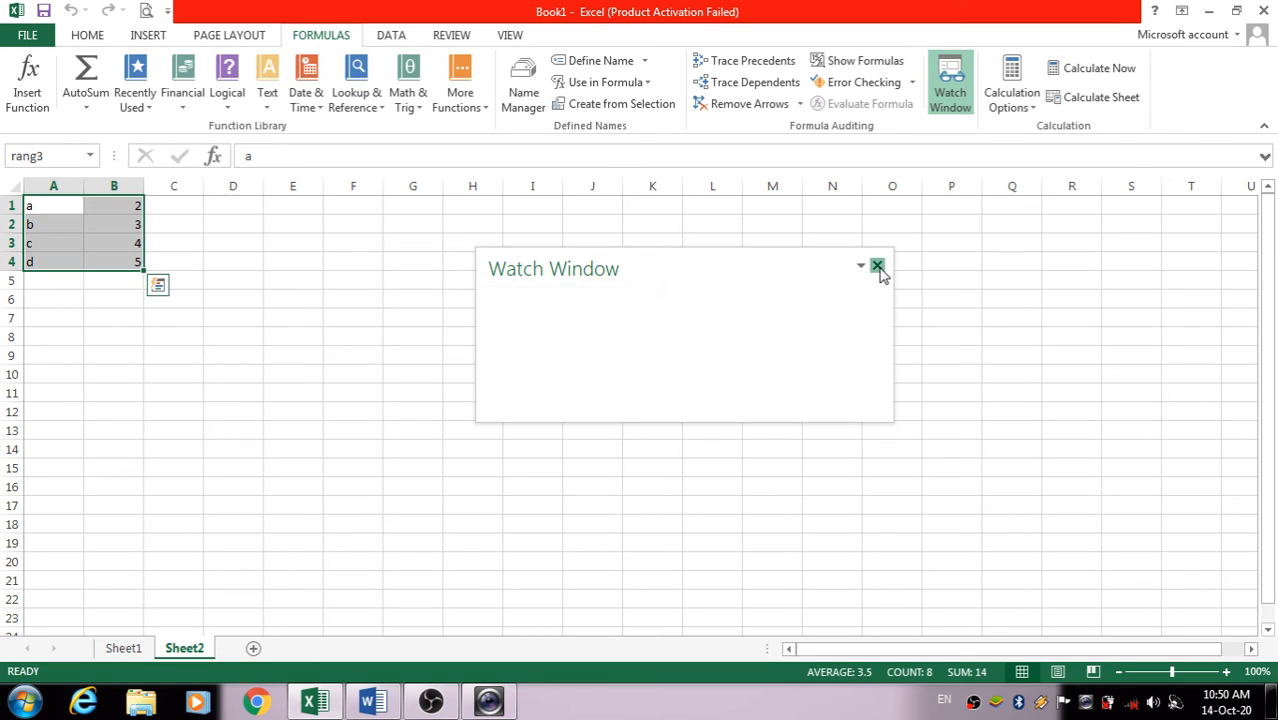
pyautogui.click(953, 97)
pyautogui.click(566, 339)
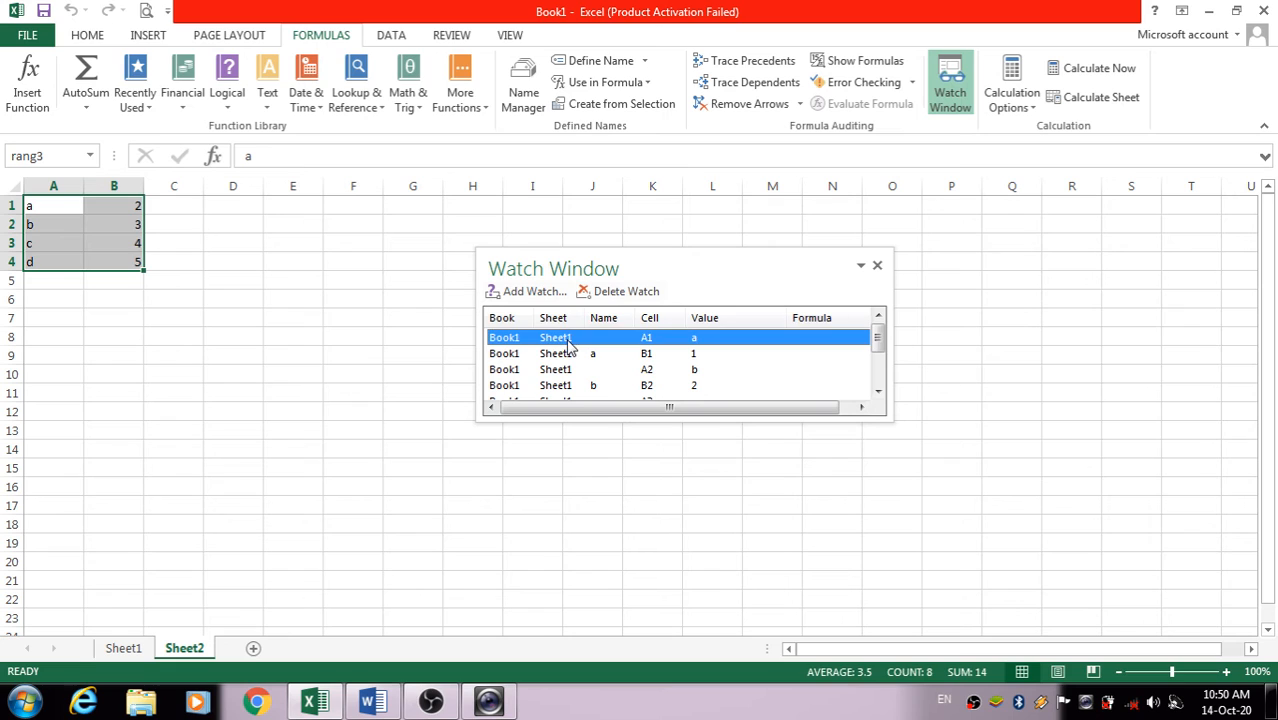
pyautogui.click(613, 296)
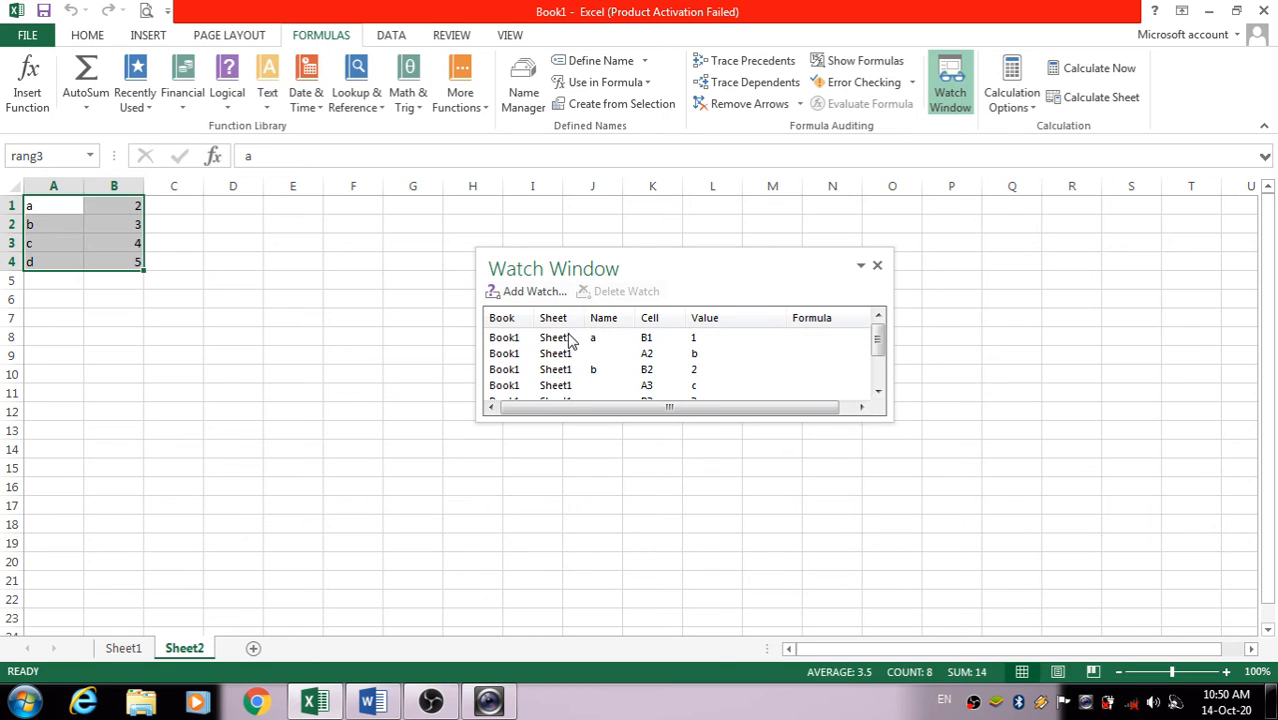
pyautogui.click(571, 338)
pyautogui.click(620, 291)
pyautogui.click(562, 337)
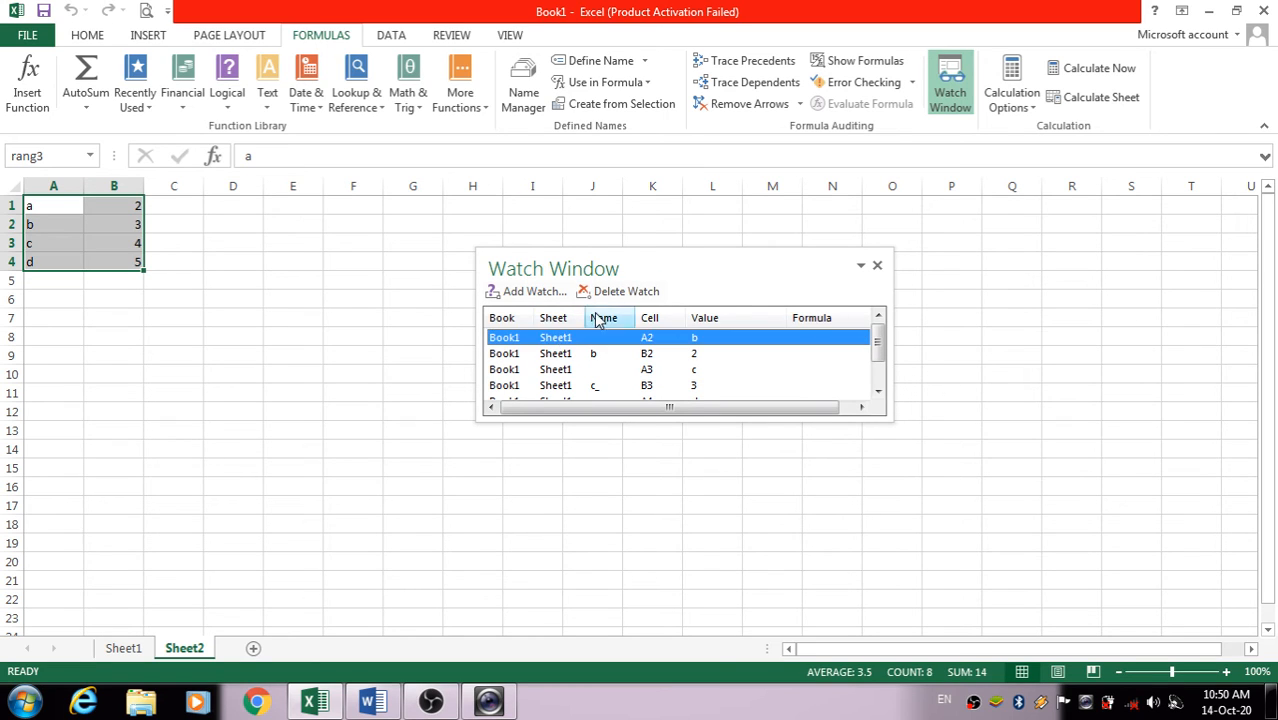
pyautogui.click(608, 291)
pyautogui.click(560, 339)
pyautogui.click(609, 291)
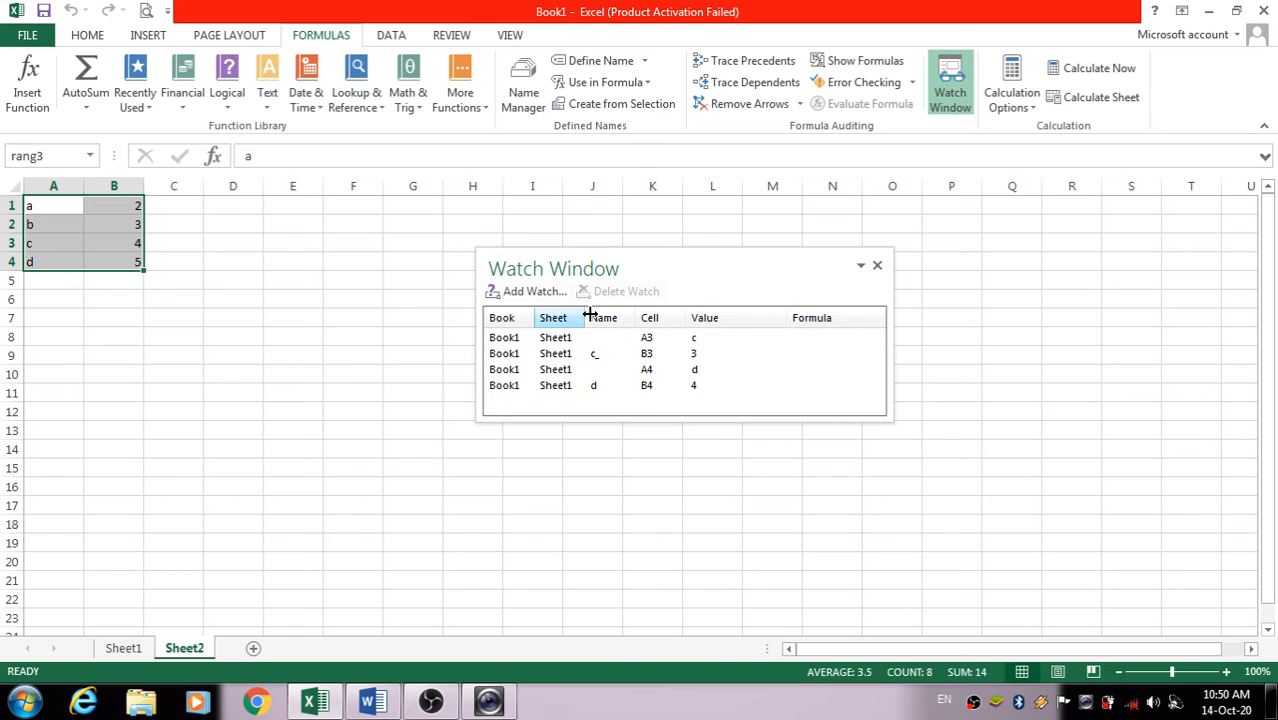
pyautogui.click(557, 340)
pyautogui.click(622, 292)
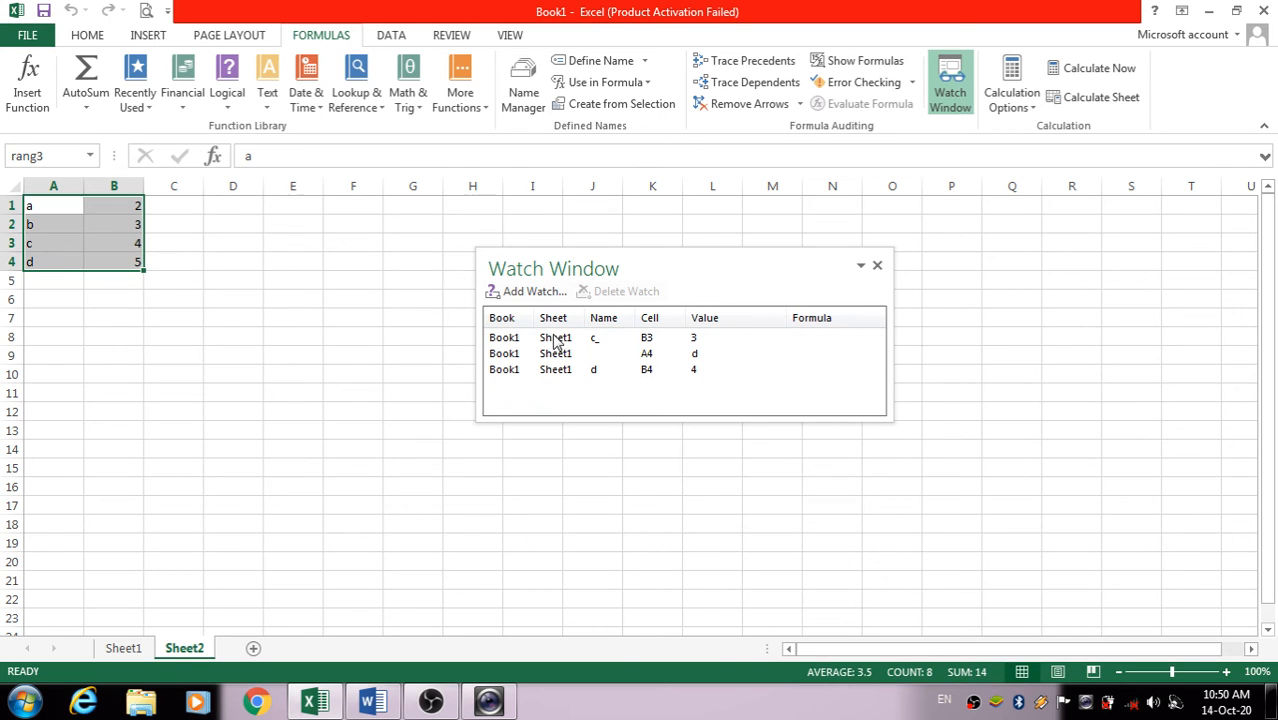
pyautogui.click(559, 338)
pyautogui.click(612, 291)
pyautogui.click(566, 339)
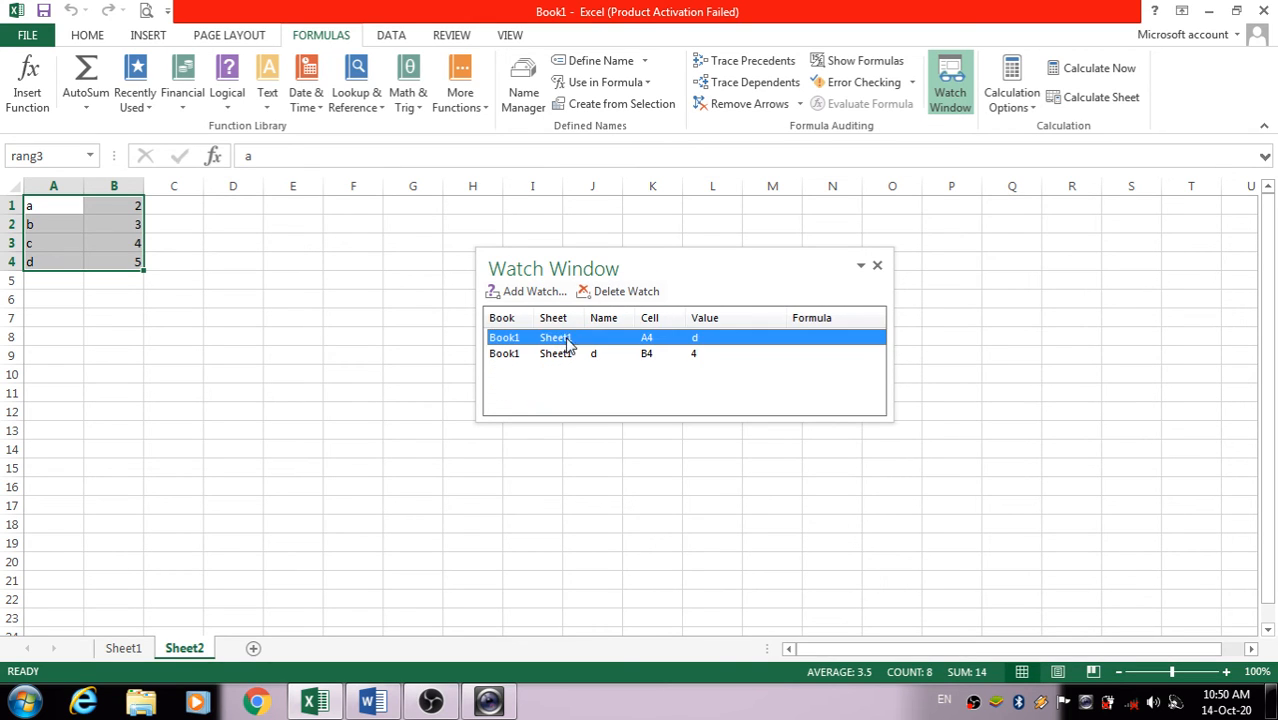
pyautogui.click(622, 291)
pyautogui.click(566, 340)
pyautogui.click(630, 292)
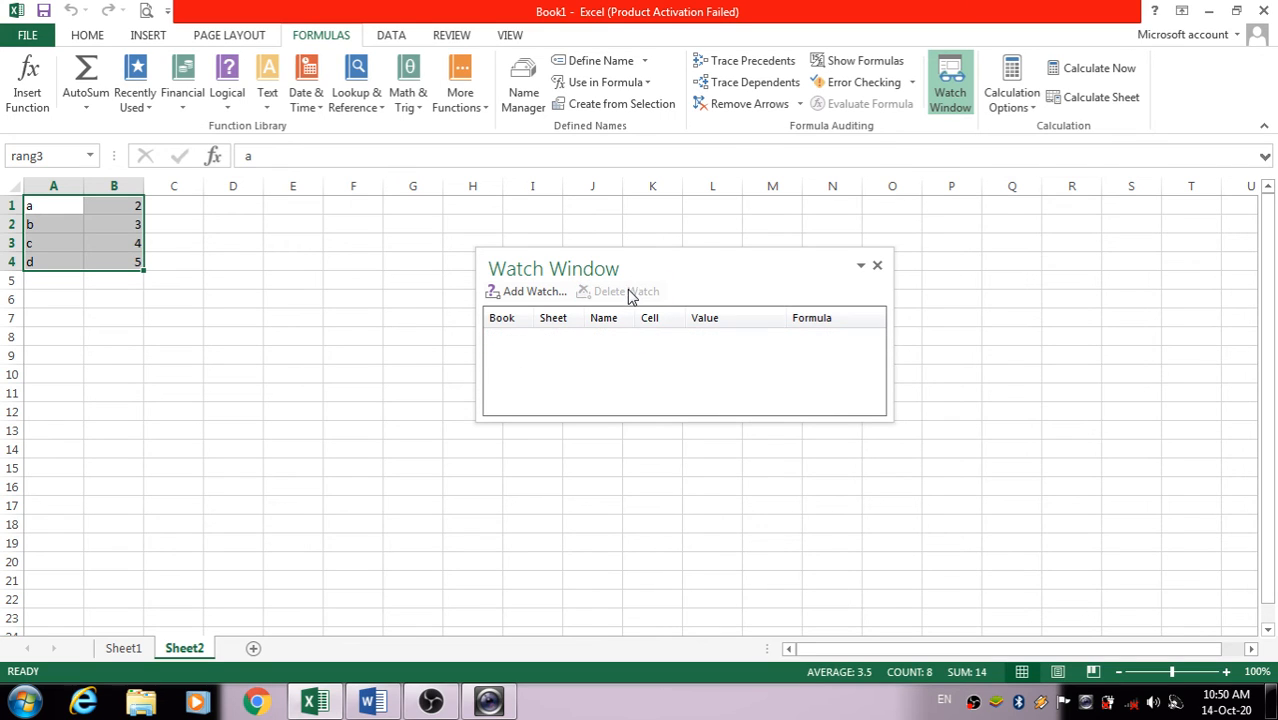
# Step: Close the Watch Window, reopen it to check the watch list, and close it again
pyautogui.click(862, 267)
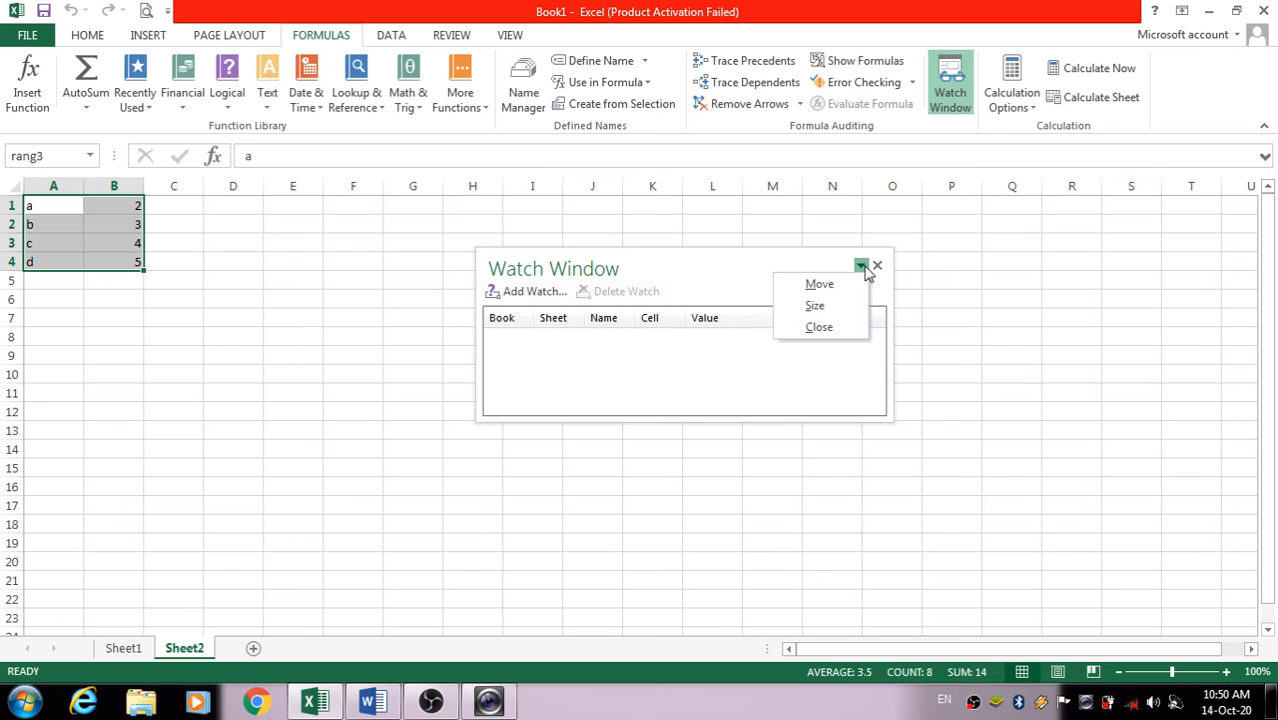
pyautogui.click(862, 267)
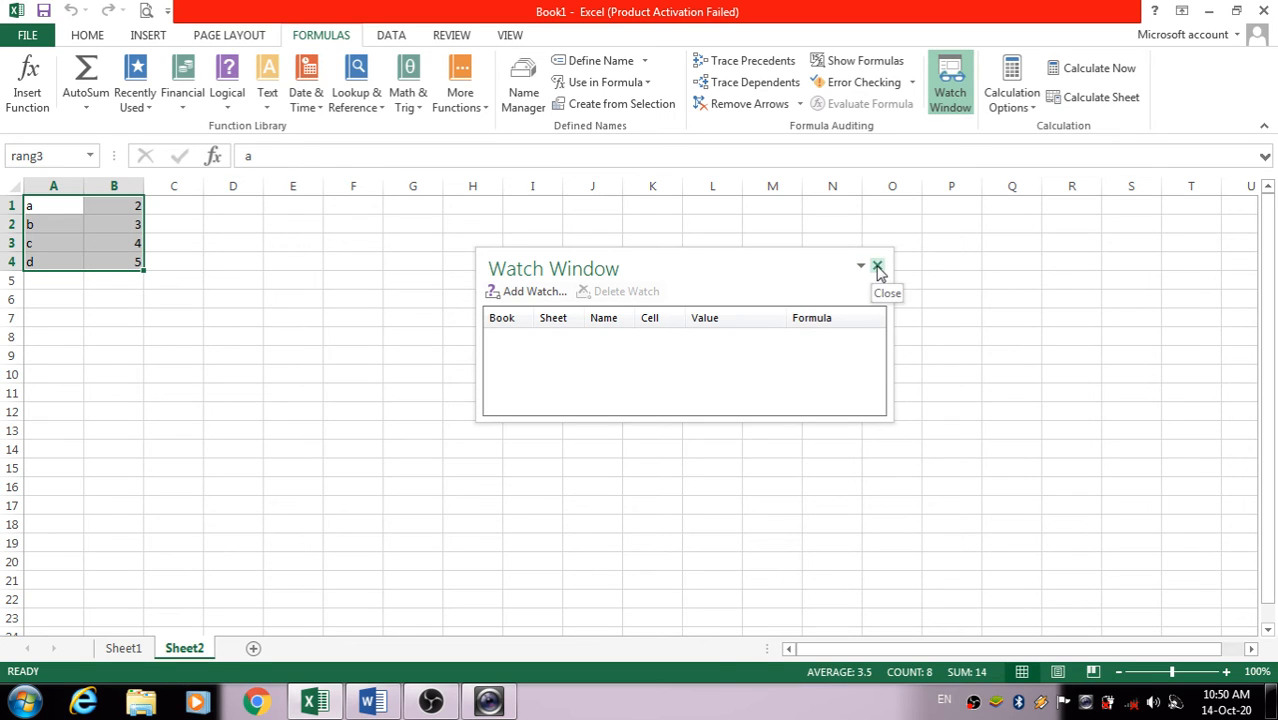
pyautogui.click(877, 265)
pyautogui.click(953, 105)
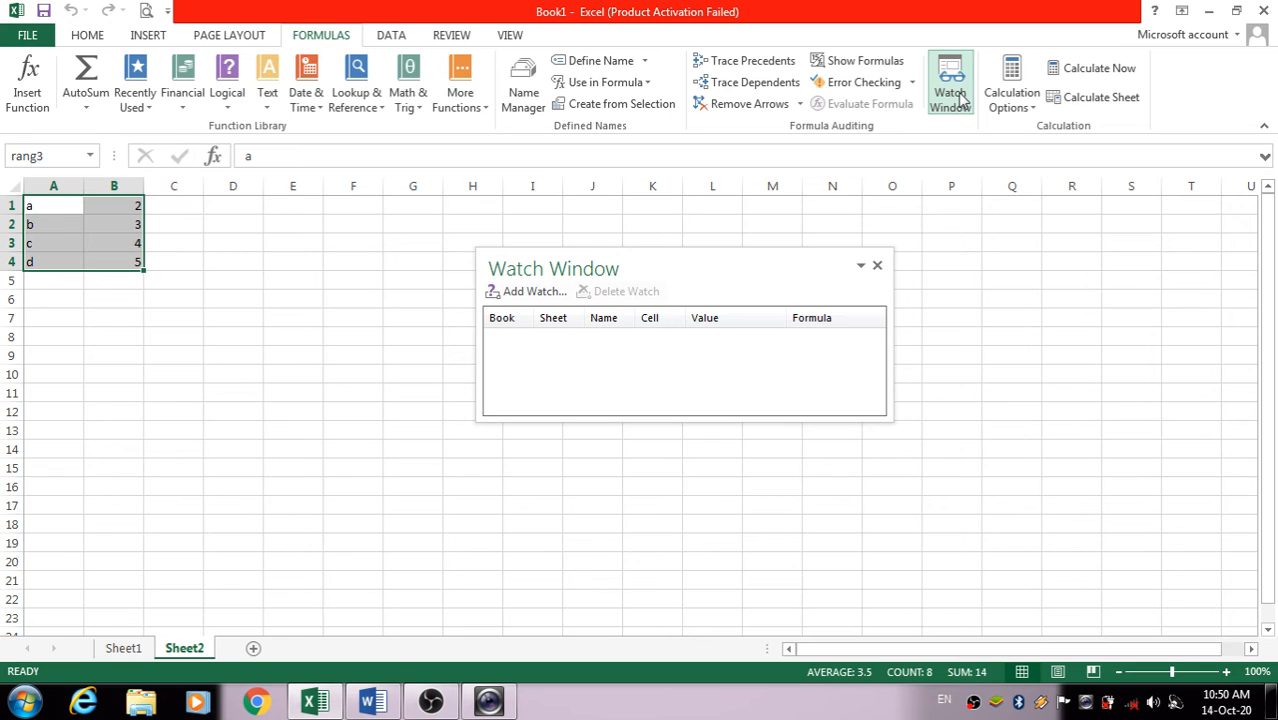
pyautogui.click(958, 100)
# Step: Delete Sheet2 together with its data from the workbook
pyautogui.rightClick(199, 650)
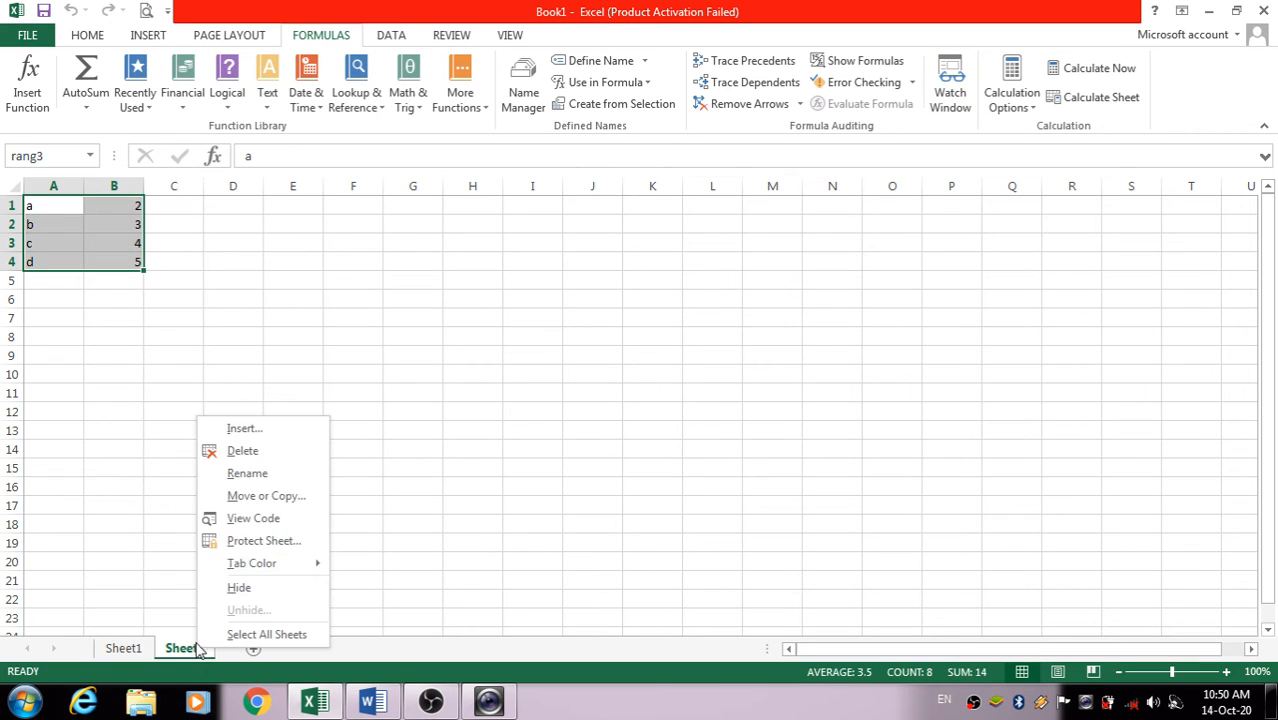
pyautogui.click(285, 451)
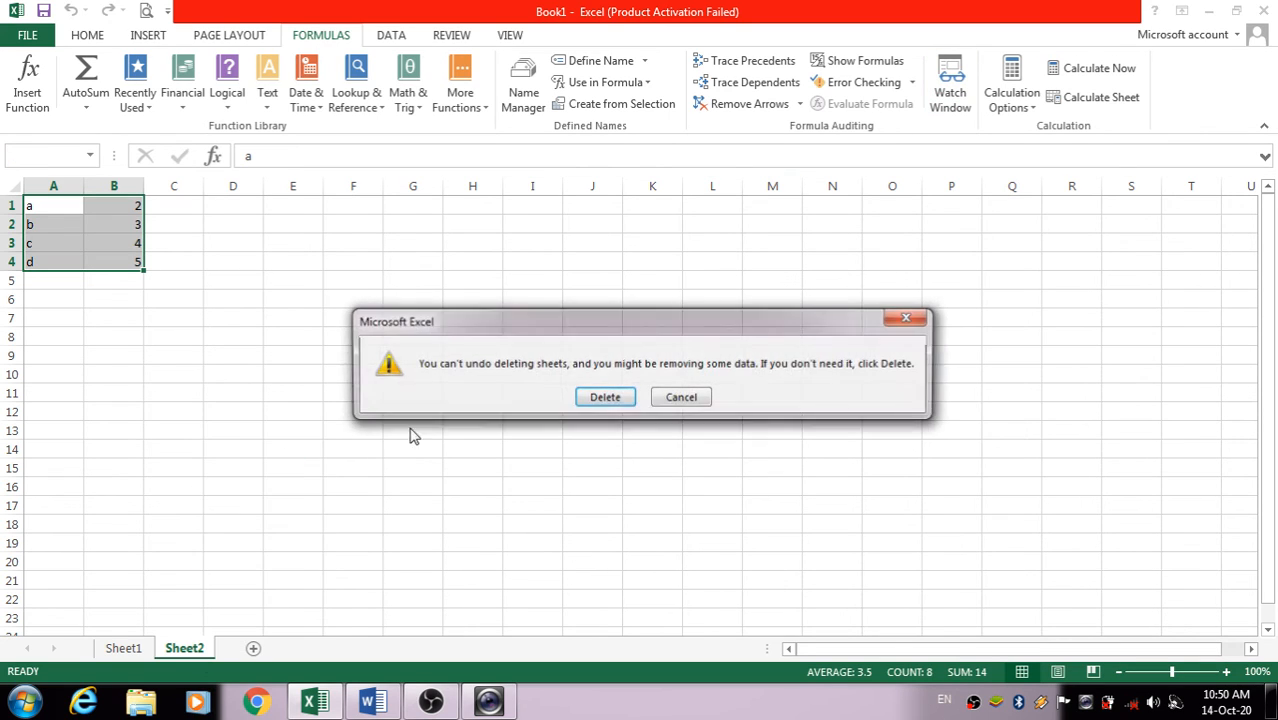
pyautogui.click(605, 397)
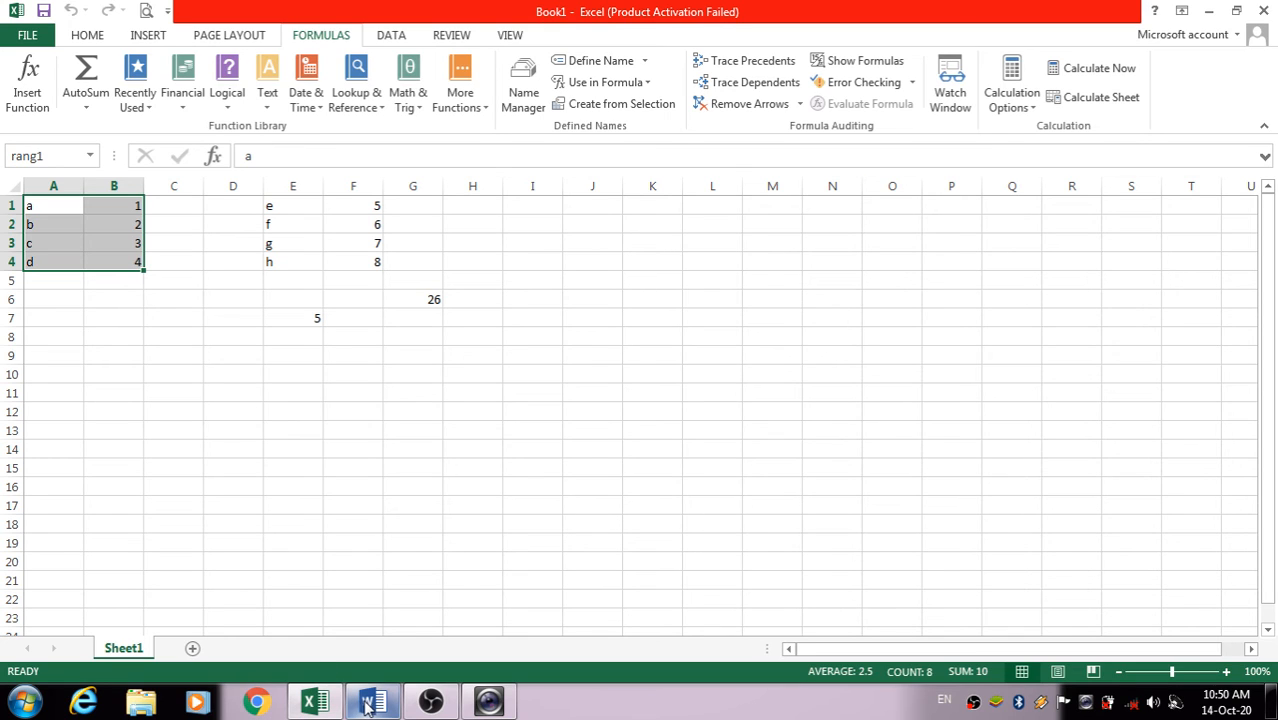
# Step: Switch to the Word document "5 formula tab" and read the Calculation Group notes on Automatic and Automatic Except for Data Table
pyautogui.moveTo(368, 702)
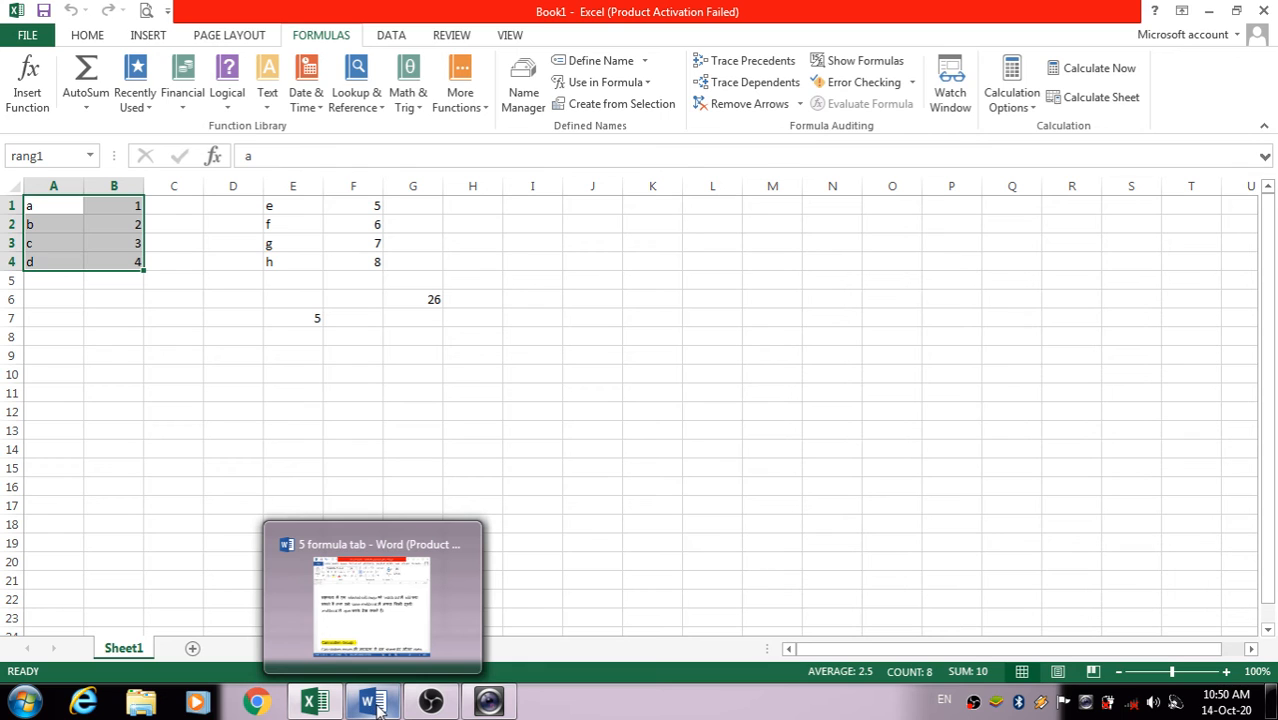
pyautogui.click(377, 705)
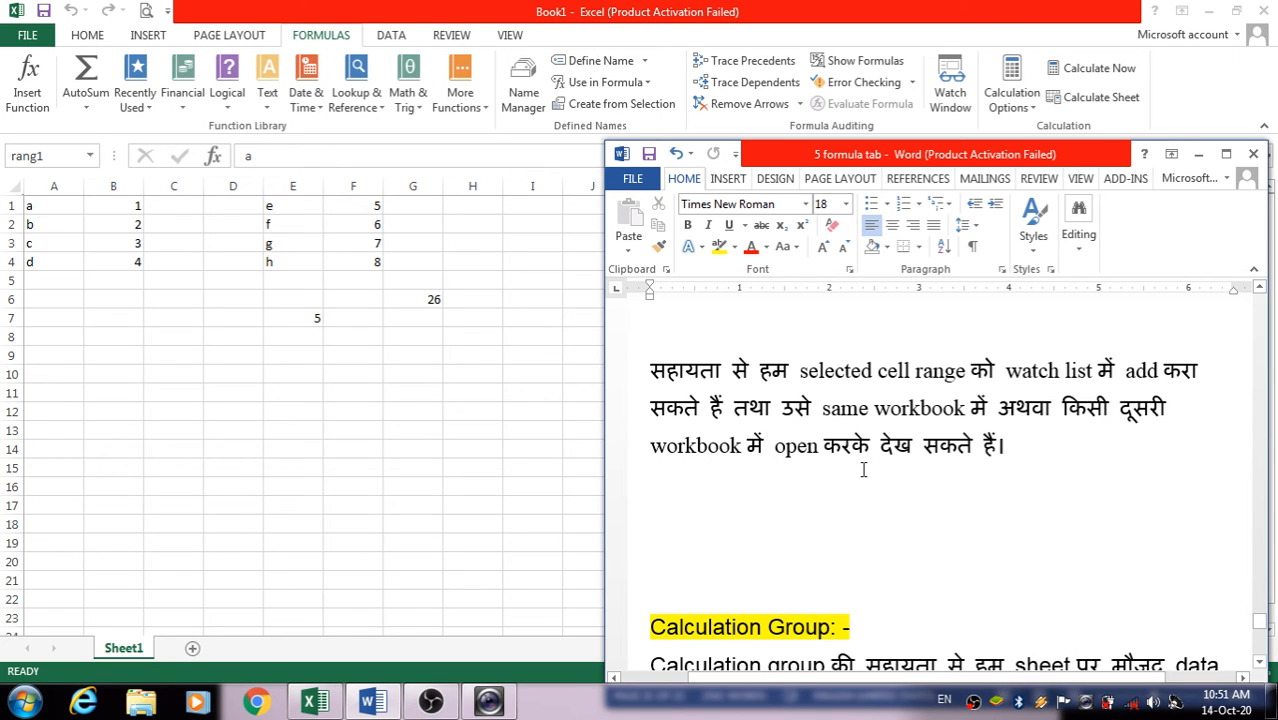
pyautogui.scroll(-5, 863, 470)
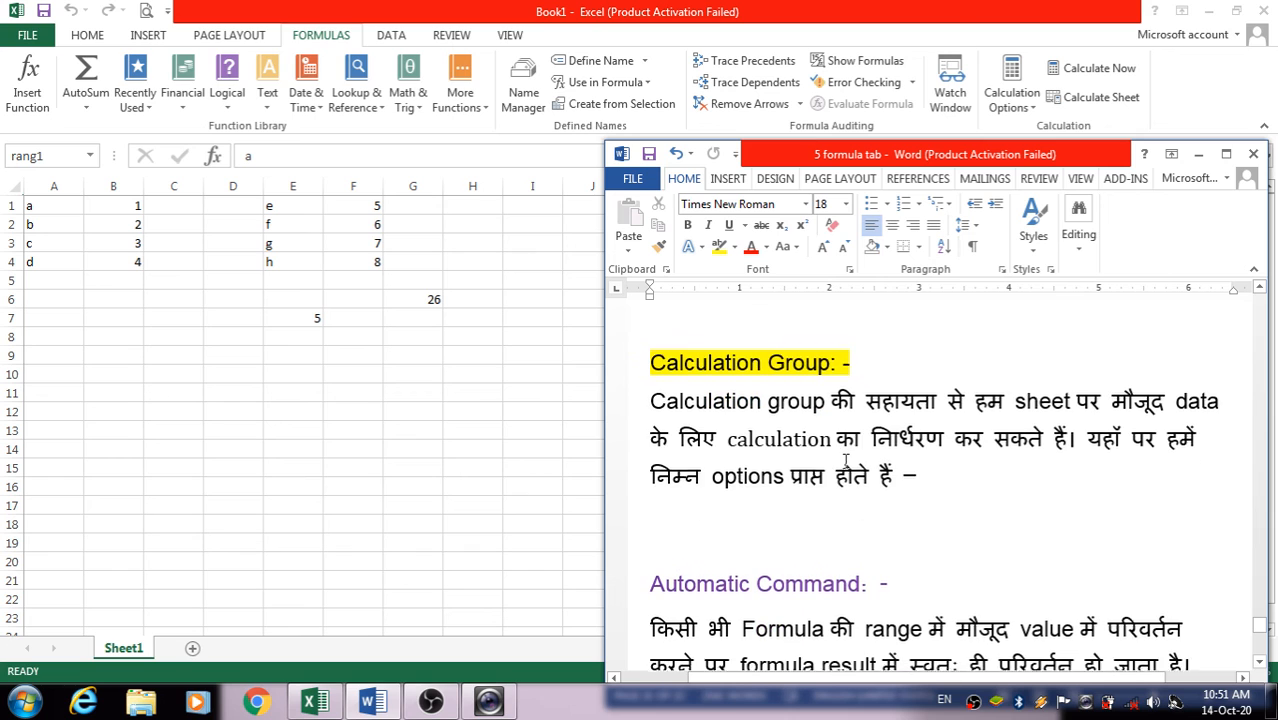
pyautogui.scroll(-1, 795, 397)
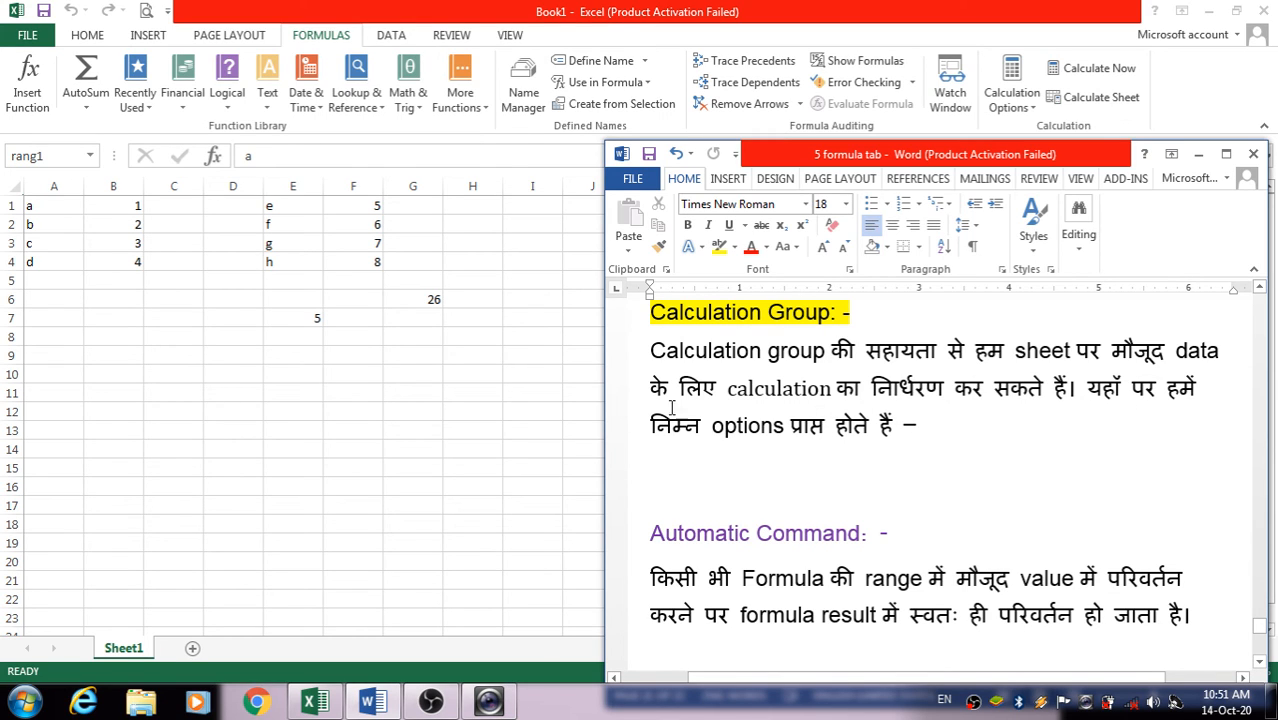
pyautogui.scroll(-2, 740, 490)
pyautogui.scroll(-2, 815, 577)
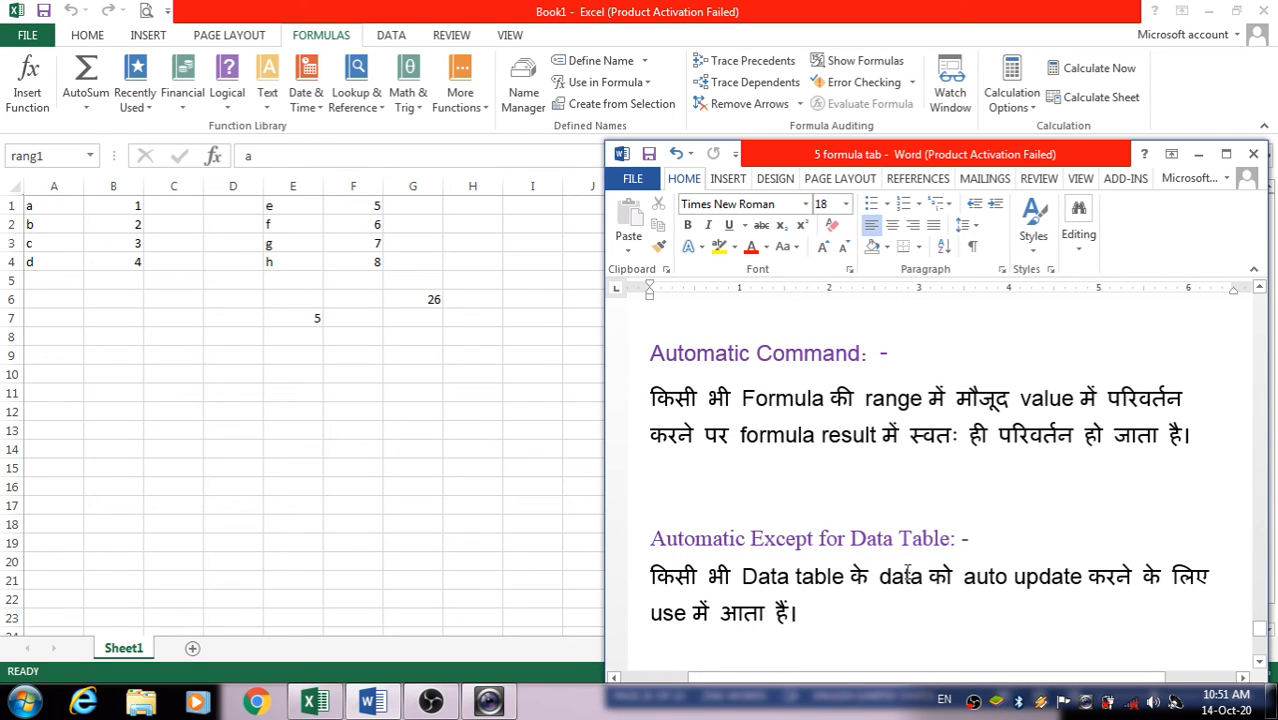
pyautogui.scroll(-5, 754, 608)
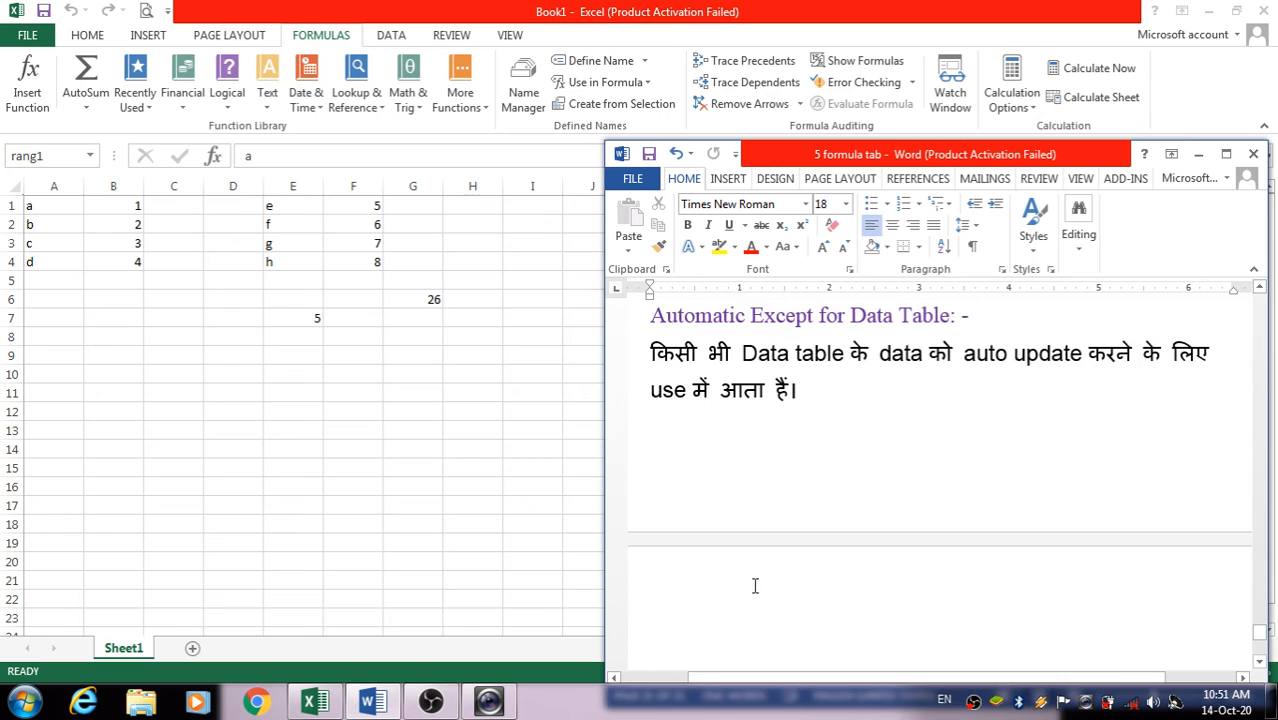
pyautogui.scroll(9, 700, 490)
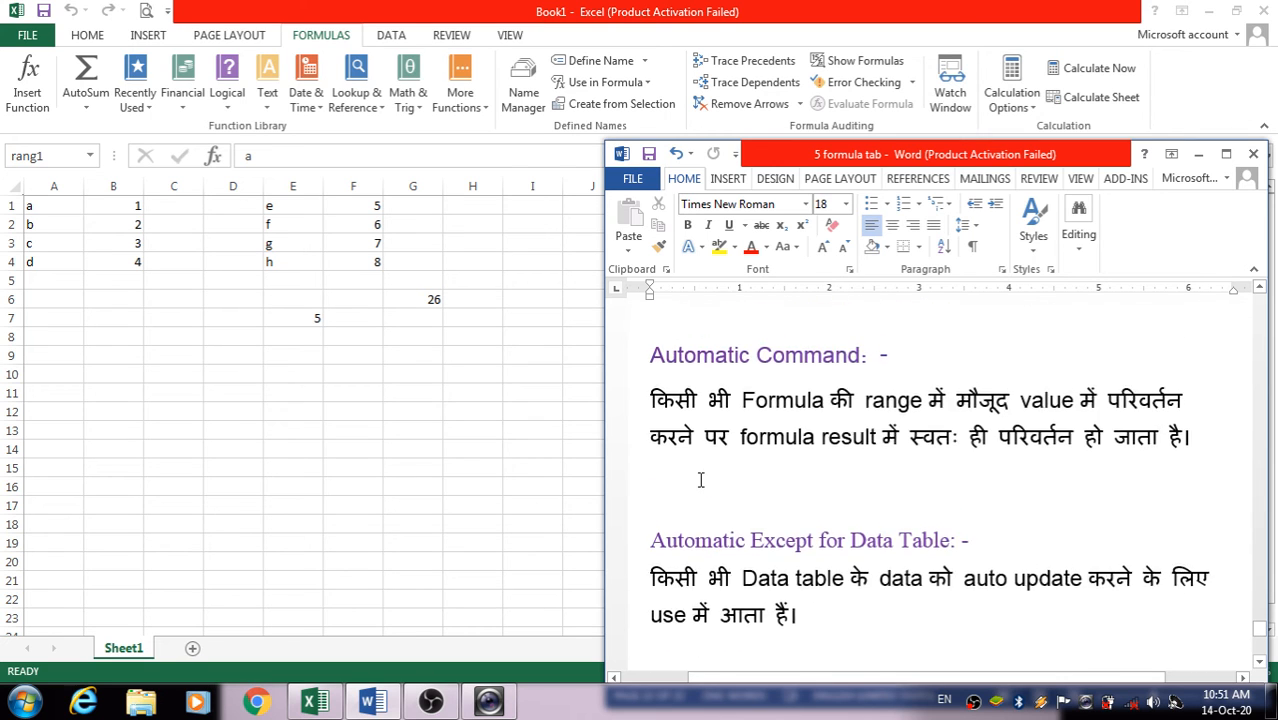
# Step: Check the Calculation Options choices in Excel, and return to the Word document to read the Automatic Command notes
pyautogui.click(1202, 156)
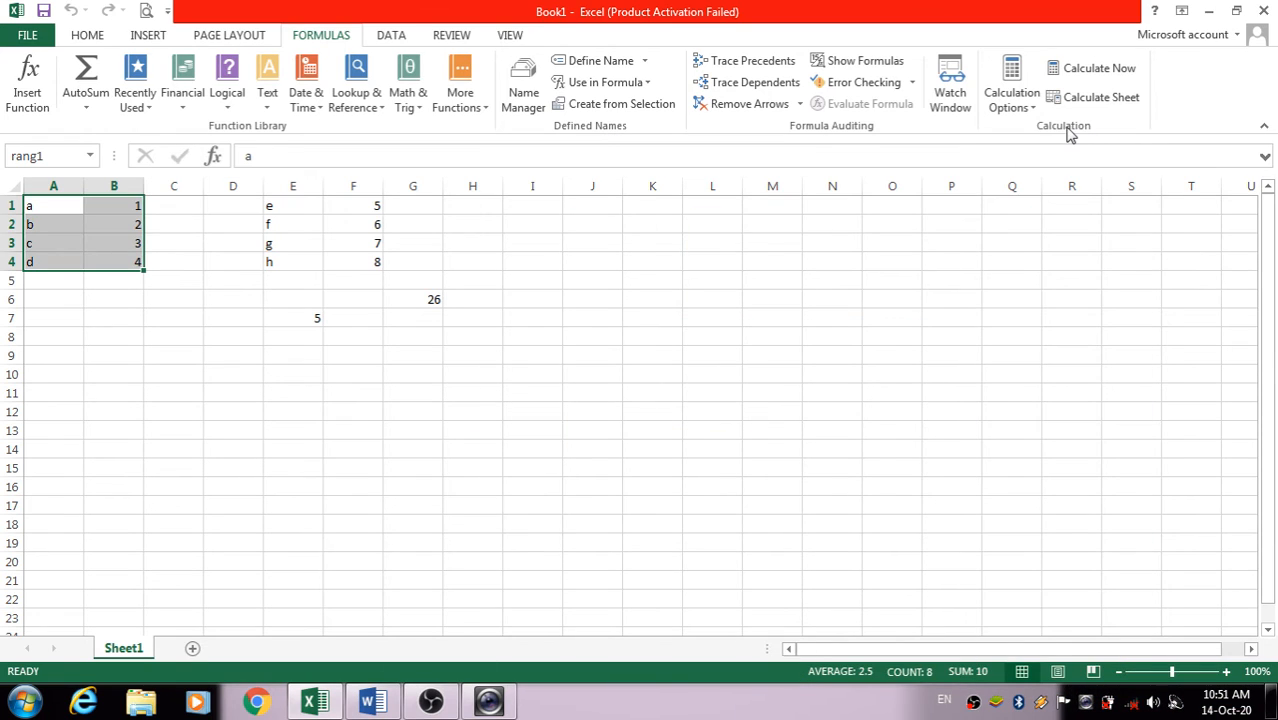
pyautogui.click(1035, 118)
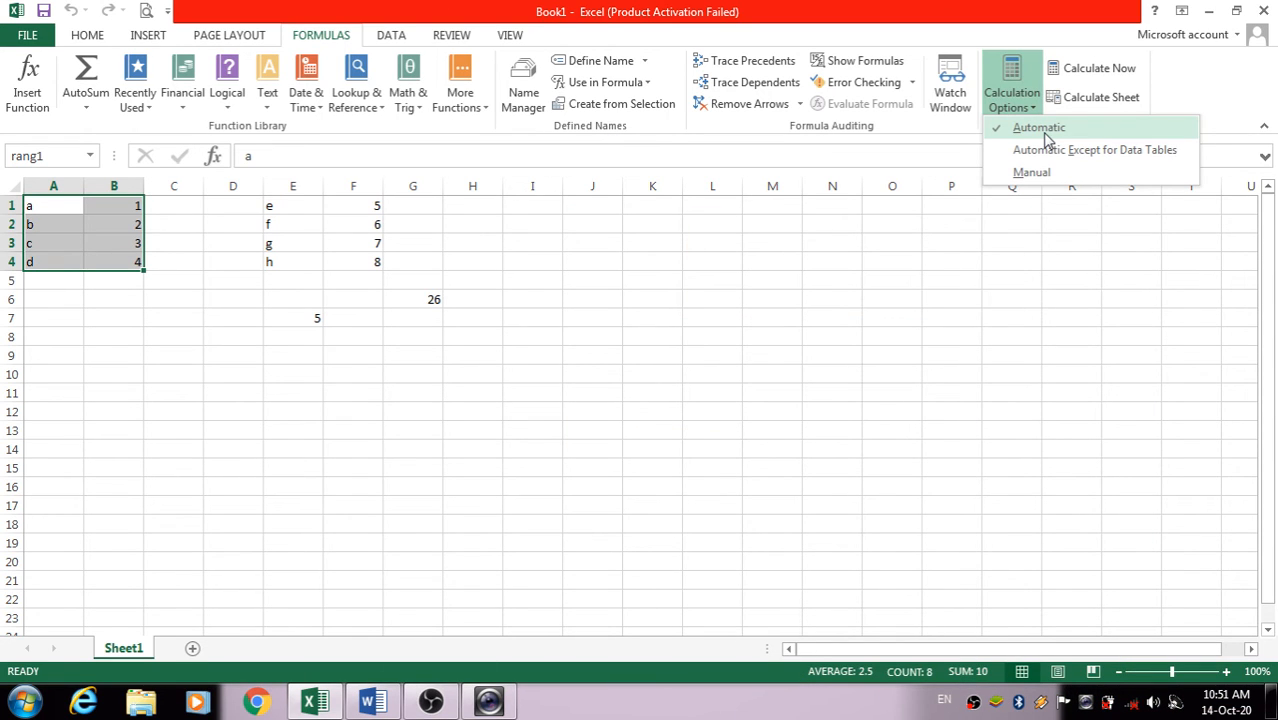
pyautogui.click(369, 703)
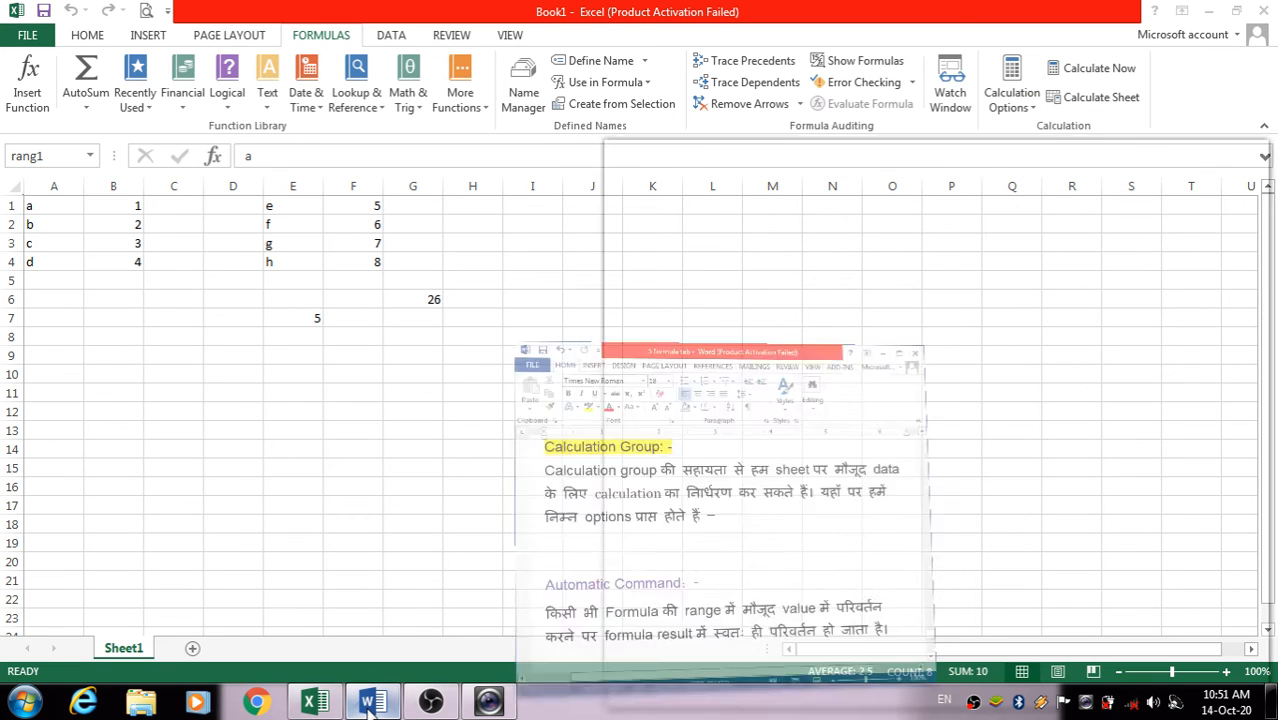
pyautogui.scroll(-3, 836, 449)
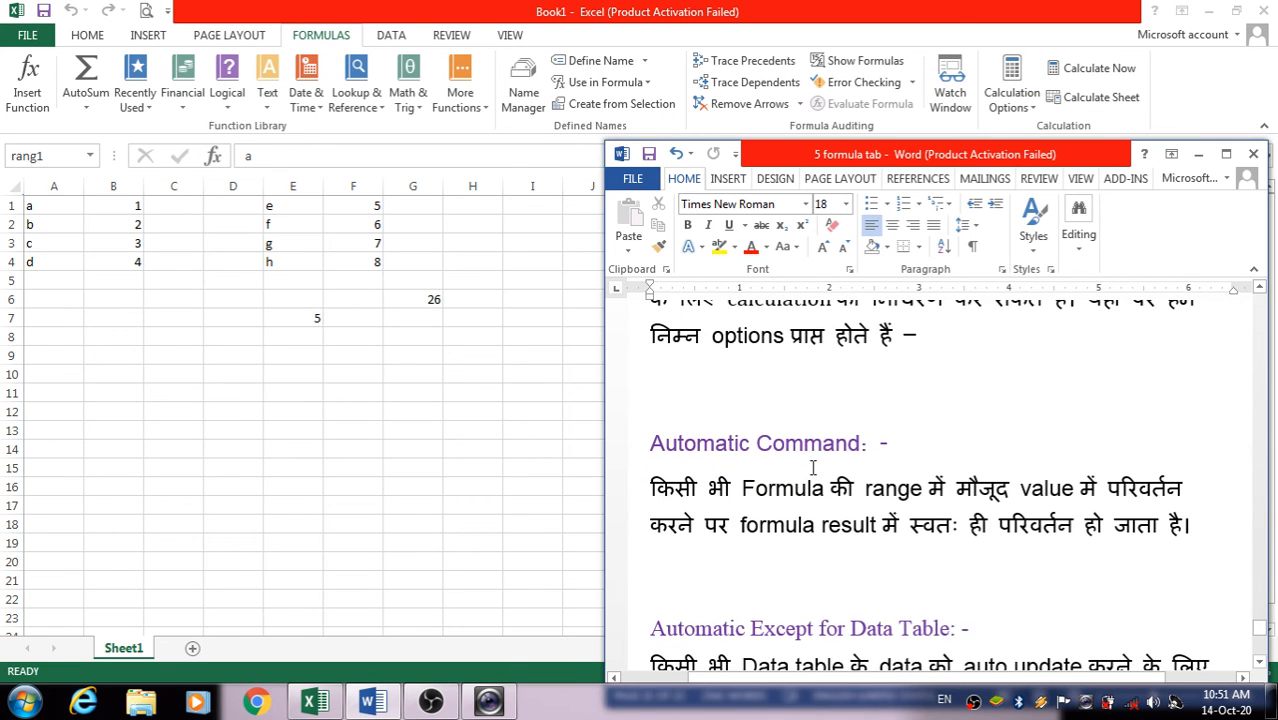
pyautogui.scroll(-1, 813, 467)
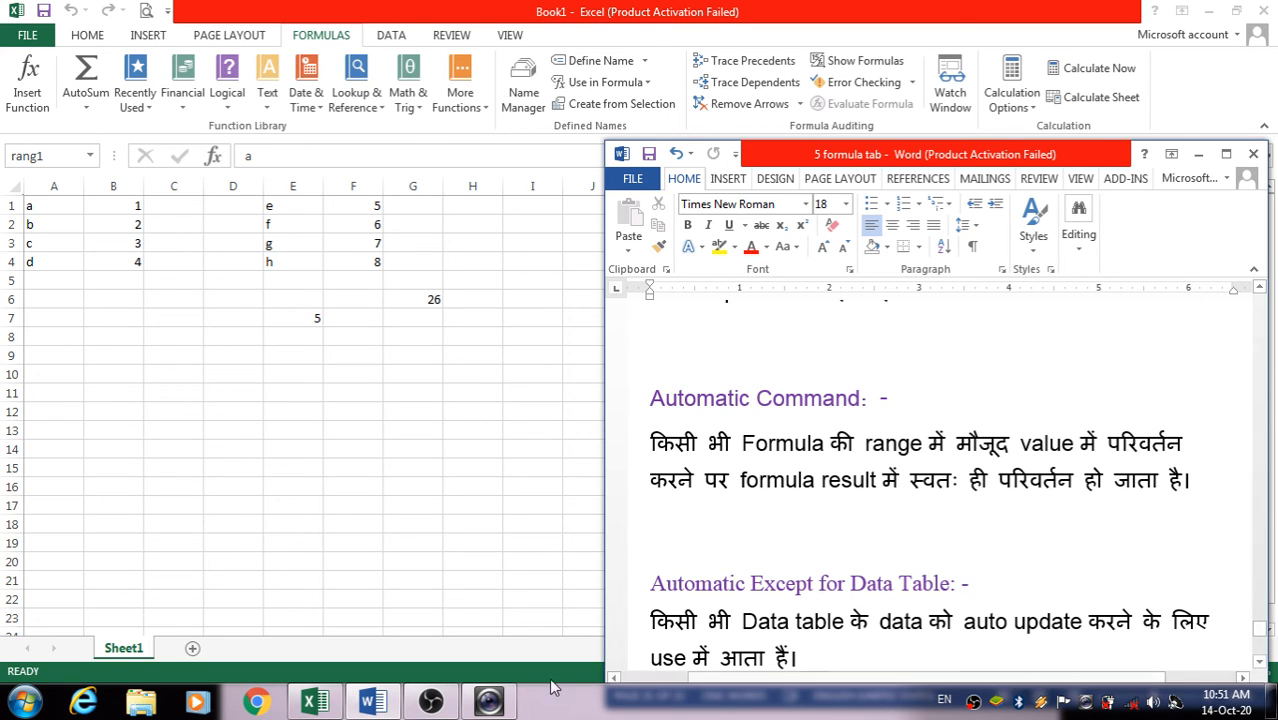
# Step: Switch back to Excel and set cell F1 to 6 to test automatic recalculation
pyautogui.click(364, 705)
pyautogui.click(368, 205)
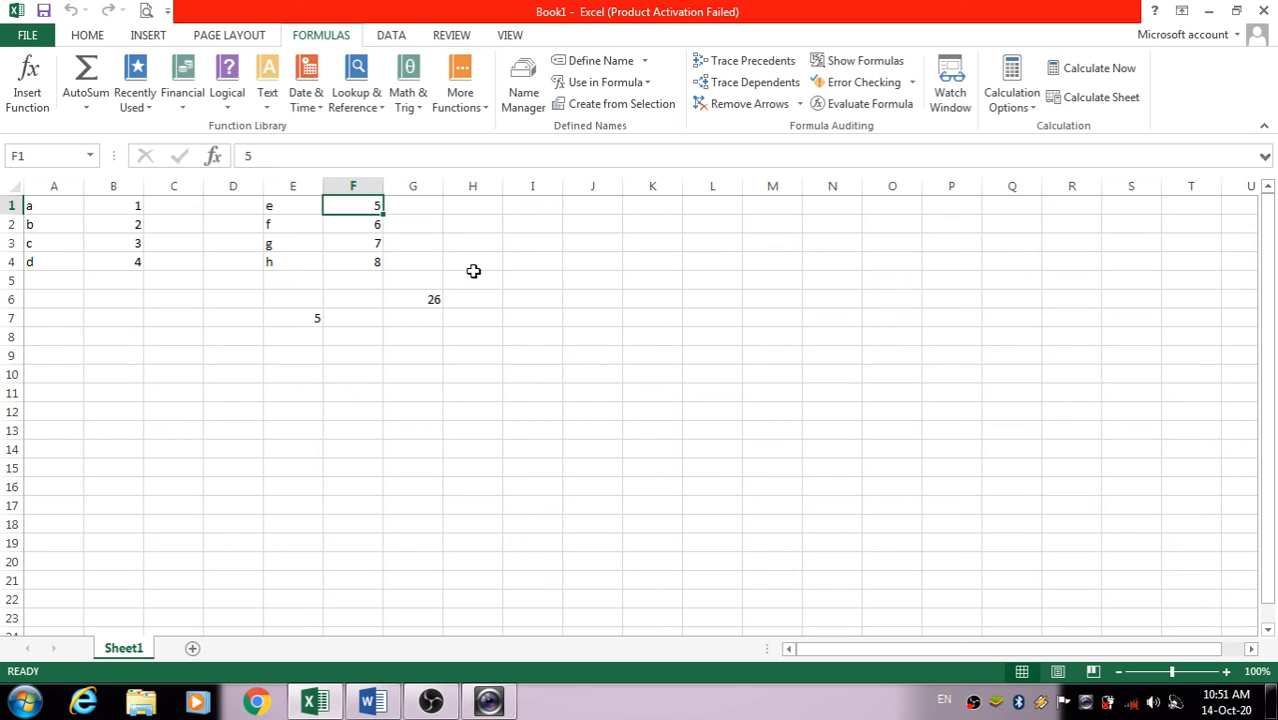
pyautogui.write('6')
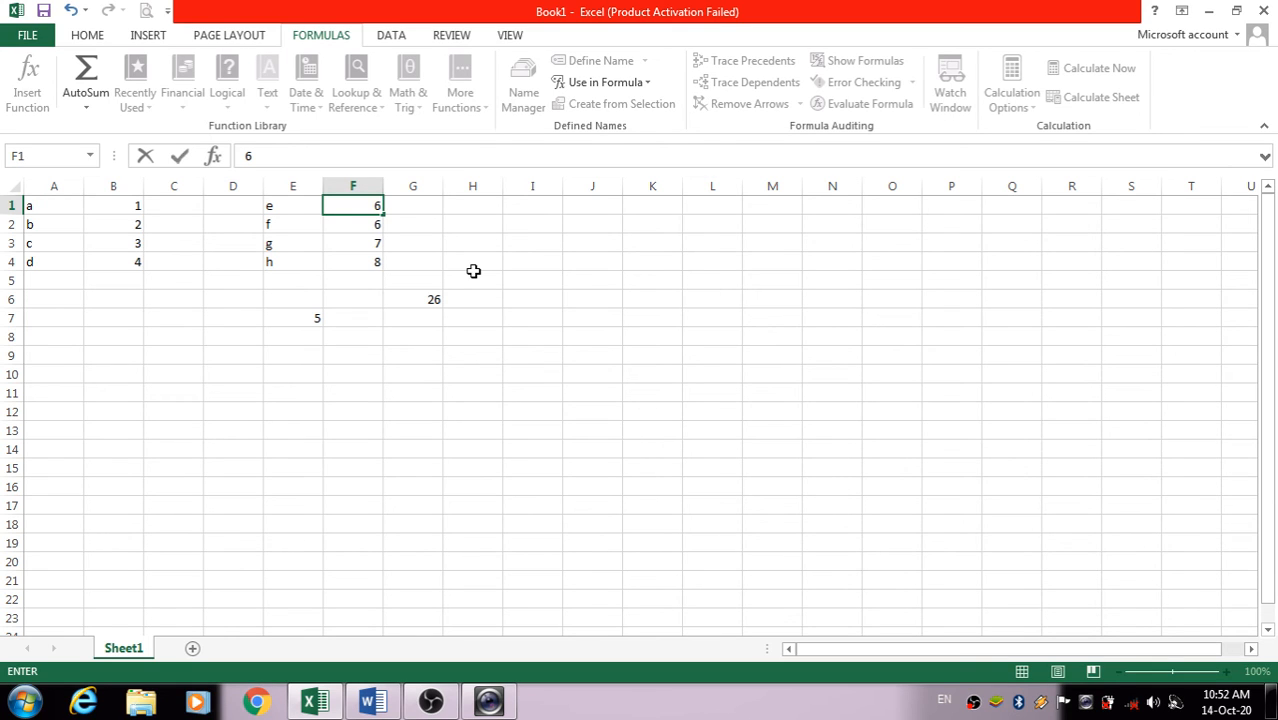
pyautogui.press('Return')
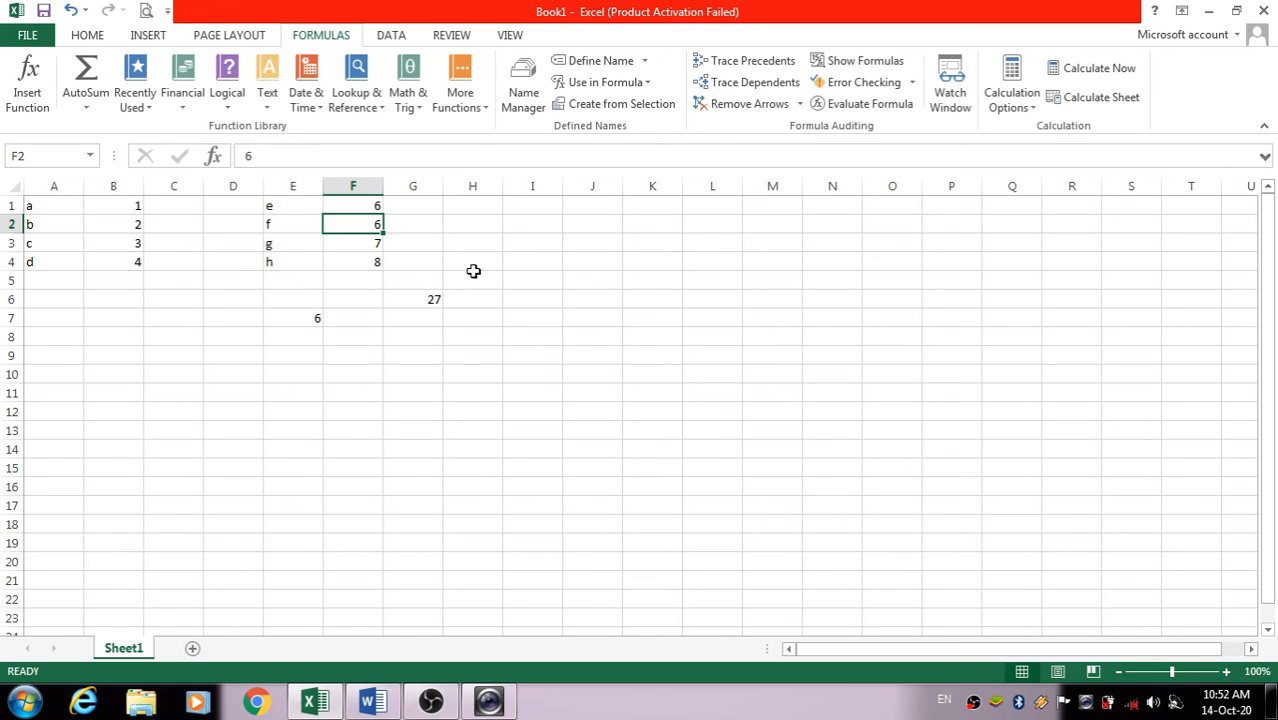
# Step: Delete the MIN formula in cell E7 and set cell F1 to 5
pyautogui.click(314, 321)
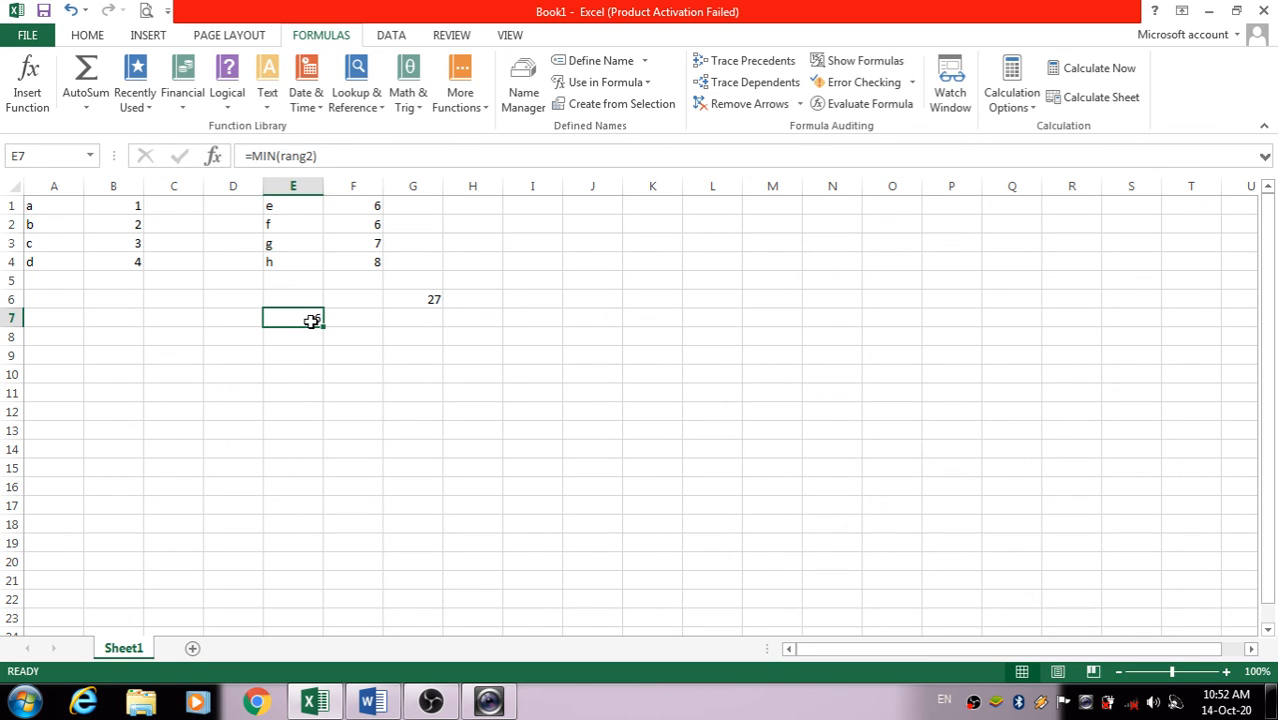
pyautogui.press('Delete')
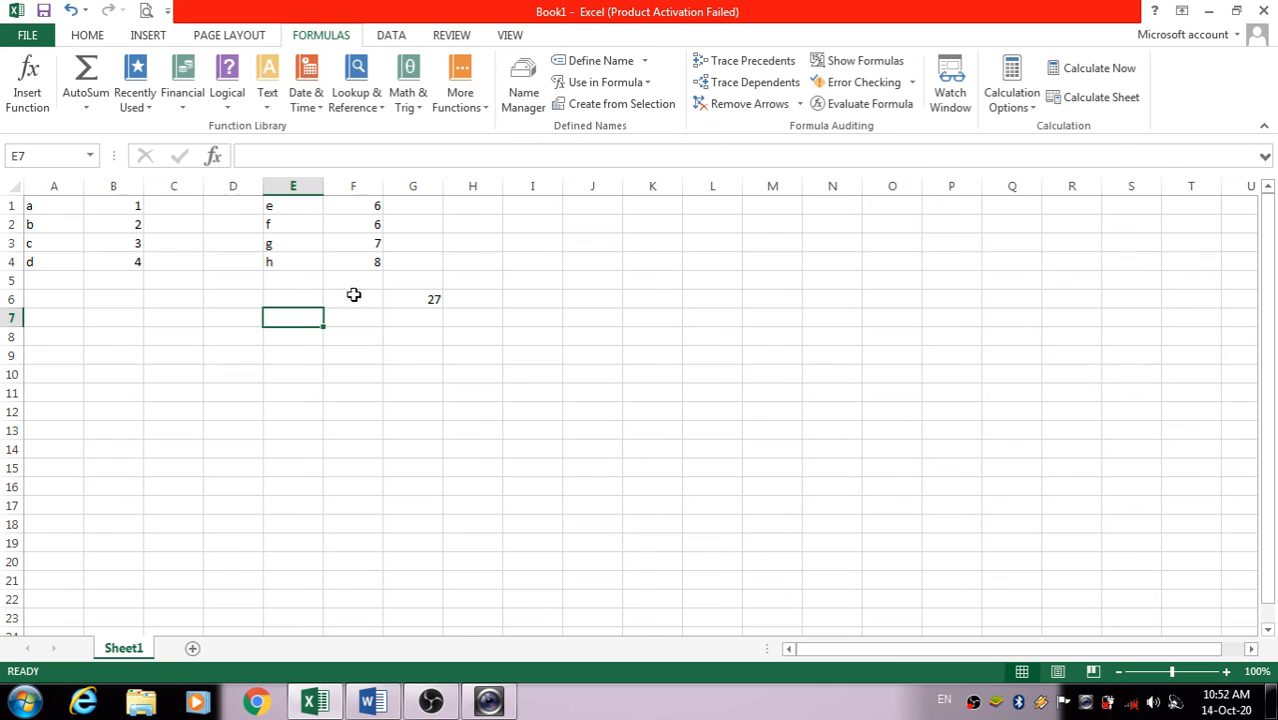
pyautogui.click(362, 207)
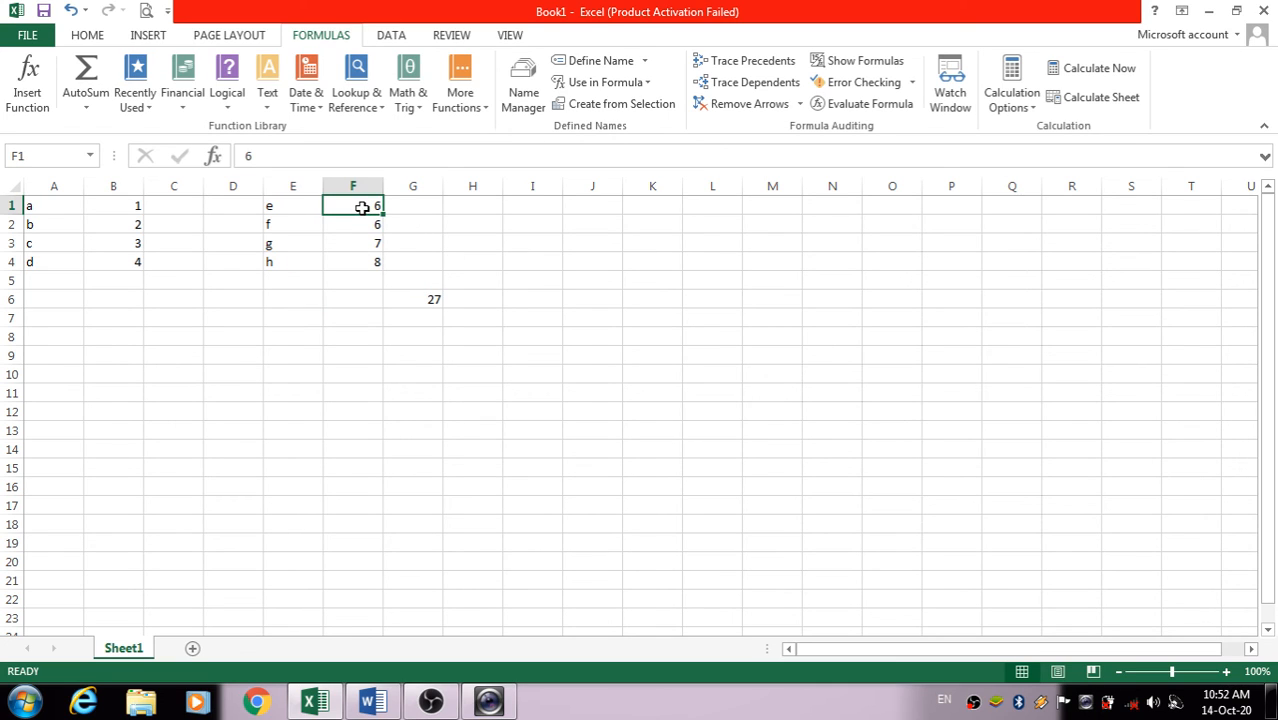
pyautogui.write('5')
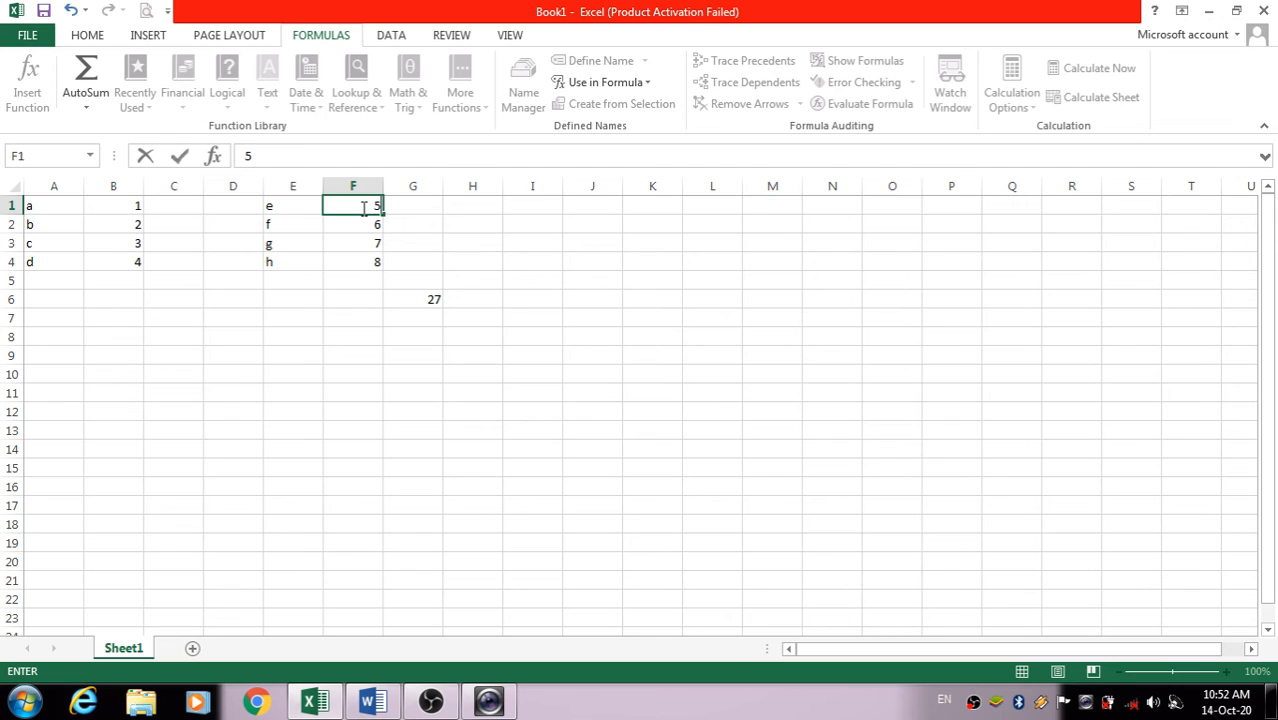
pyautogui.press('Return')
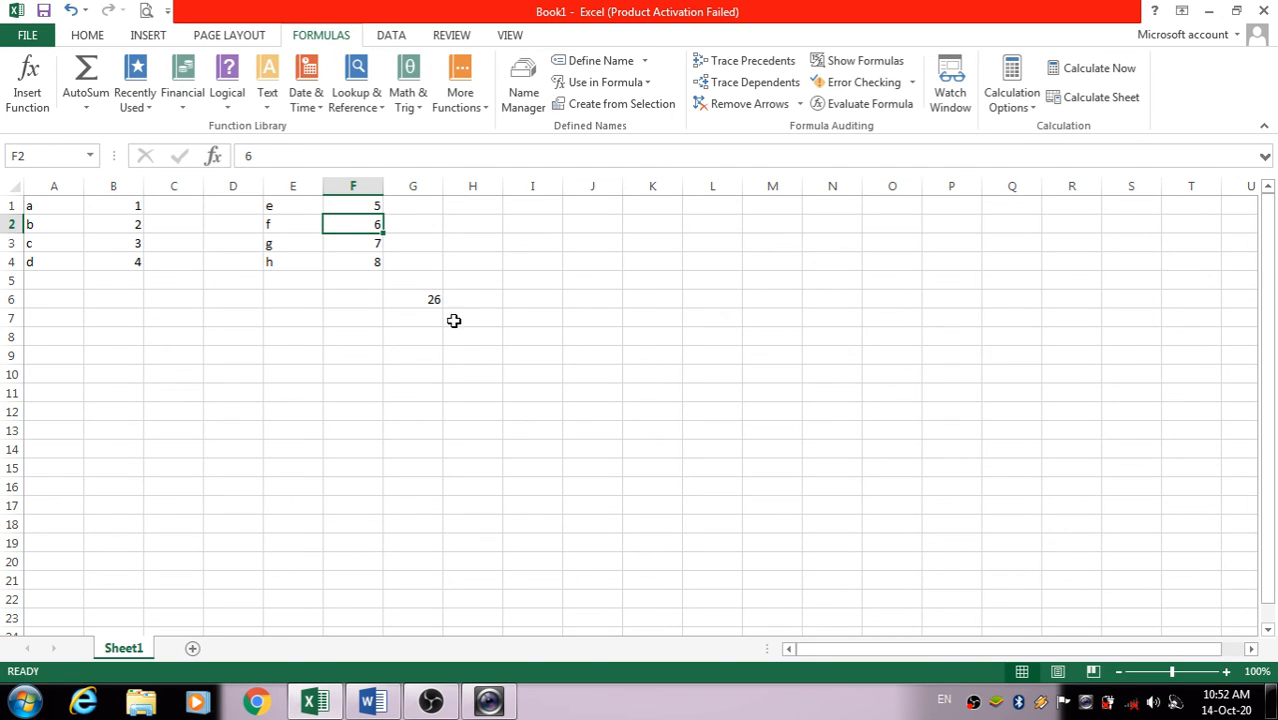
# Step: Set cell F1 to 10, and check the SUM formula in G6 and the active calculation option
pyautogui.click(347, 208)
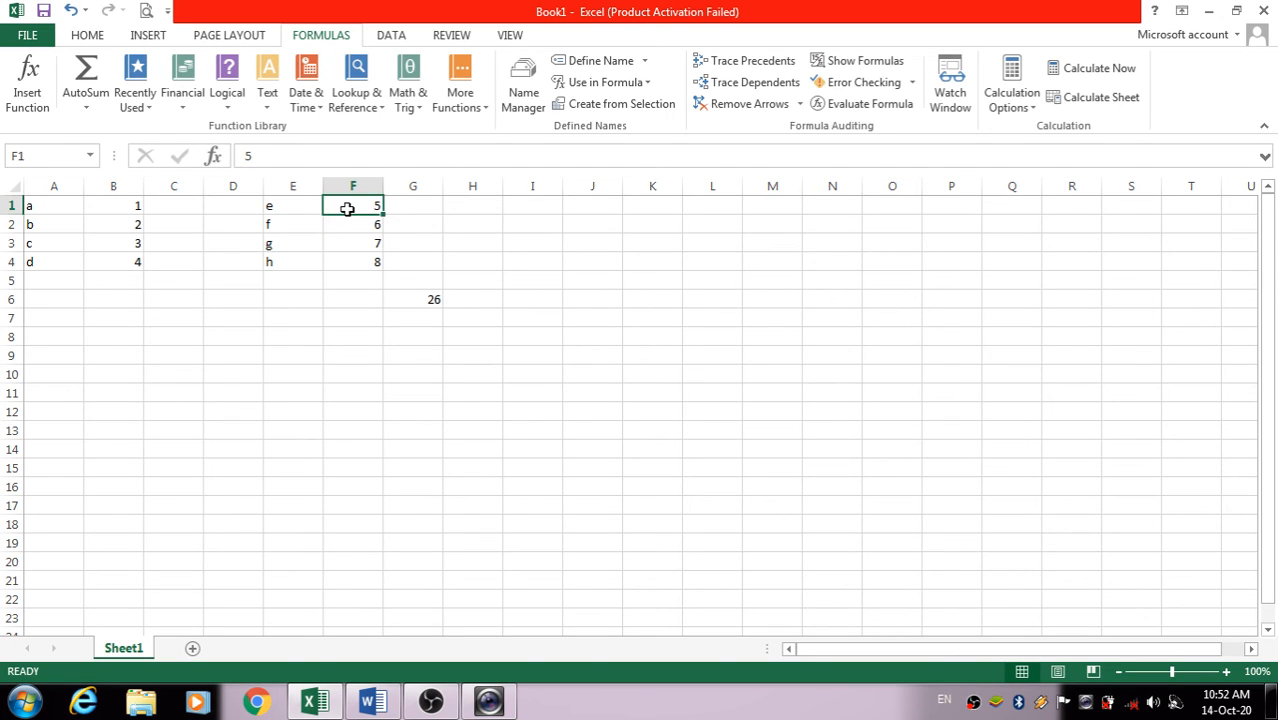
pyautogui.write('10')
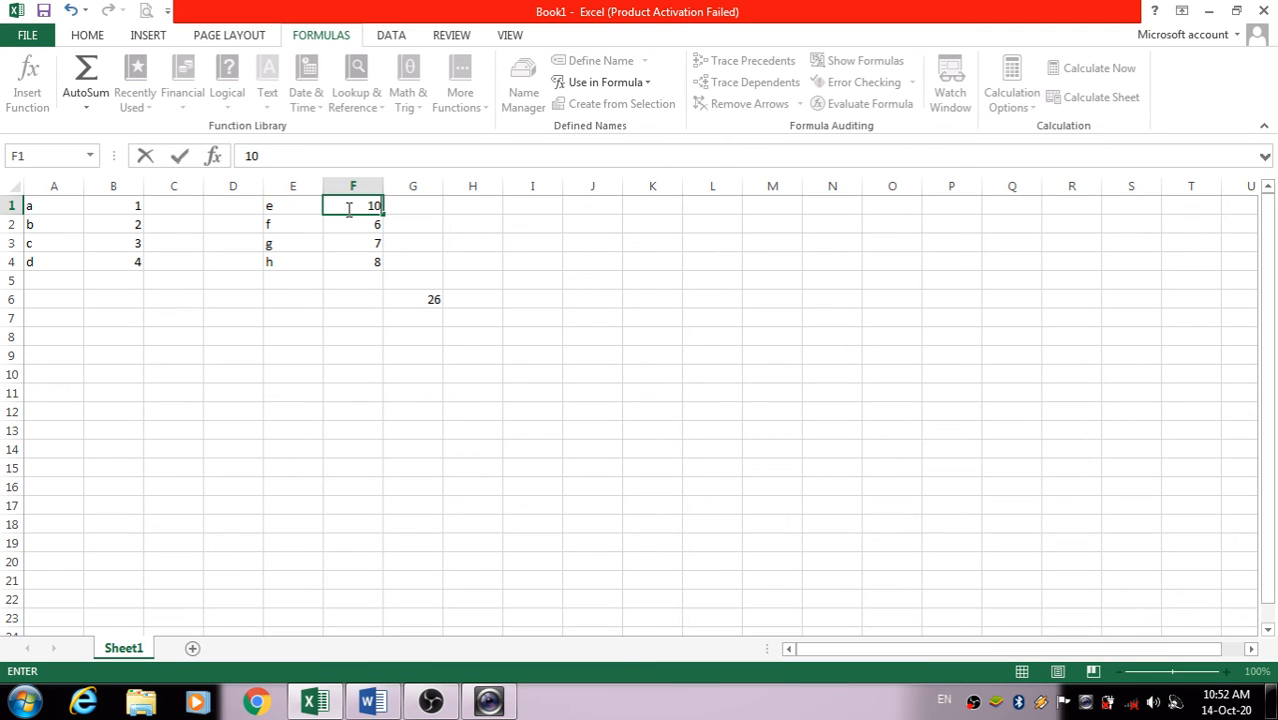
pyautogui.press('Return')
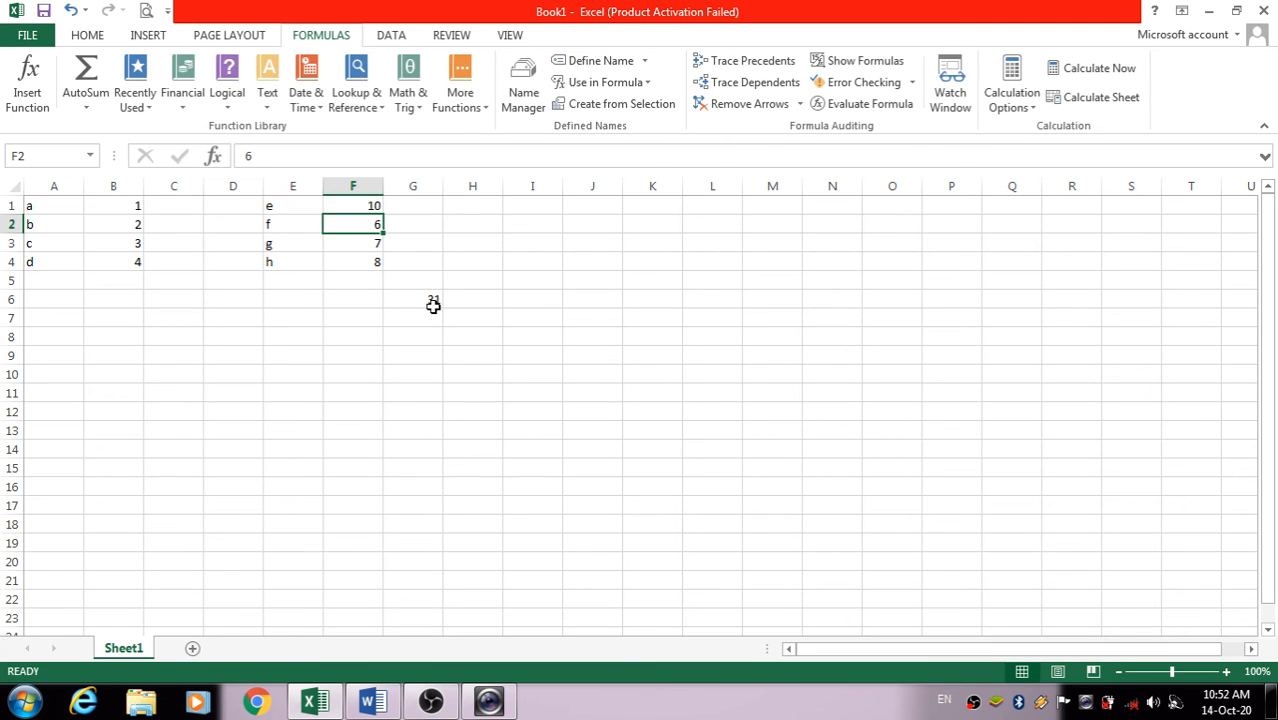
pyautogui.click(433, 302)
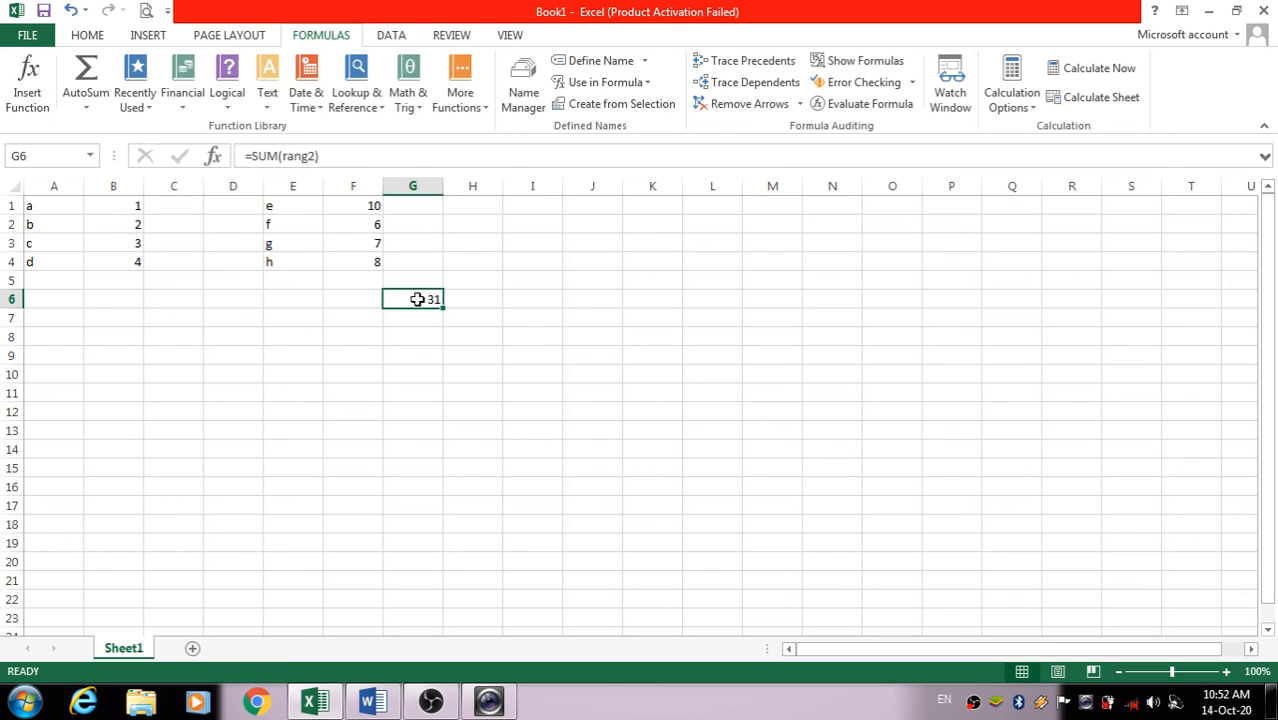
pyautogui.click(1031, 108)
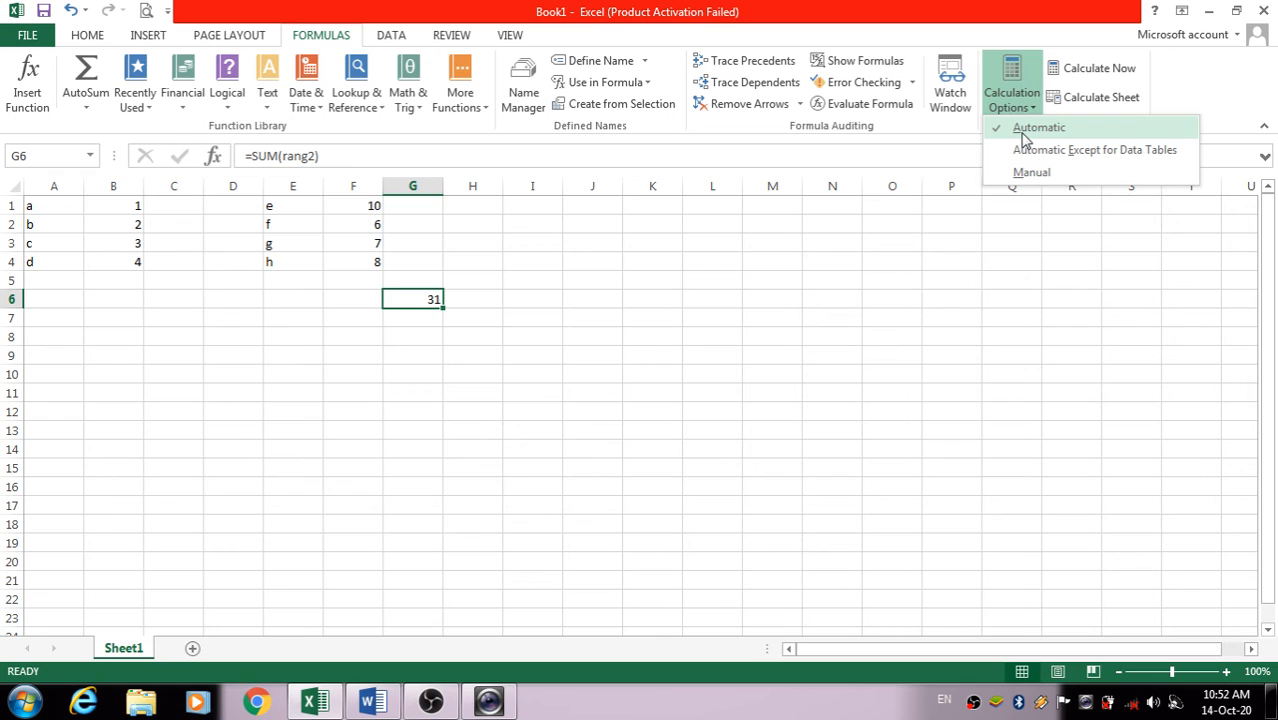
pyautogui.click(371, 206)
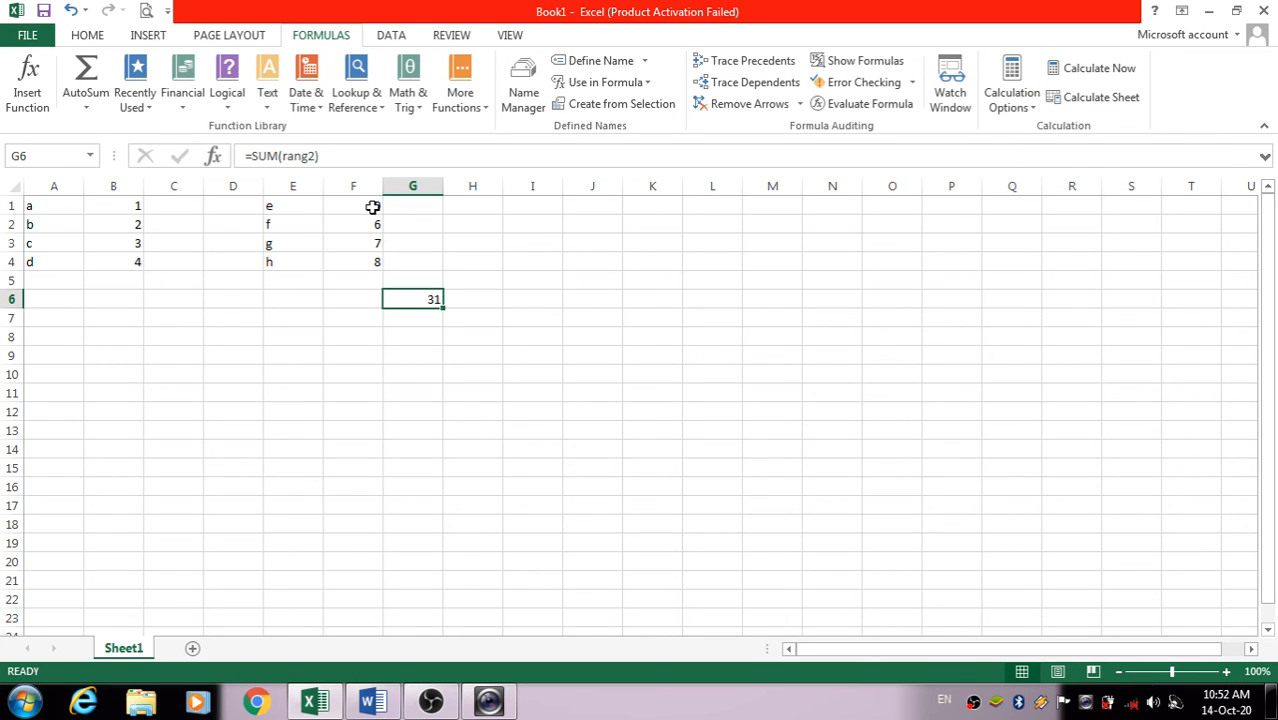
pyautogui.write('5')
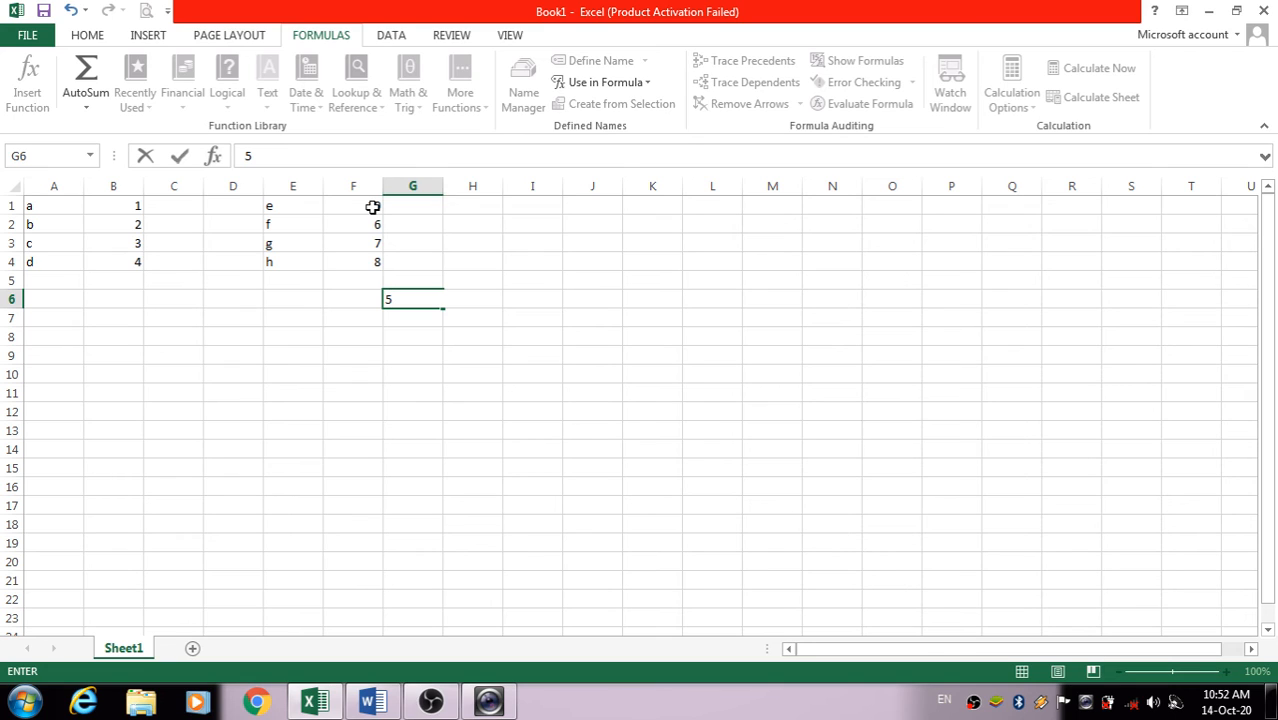
pyautogui.press('BackSpace')
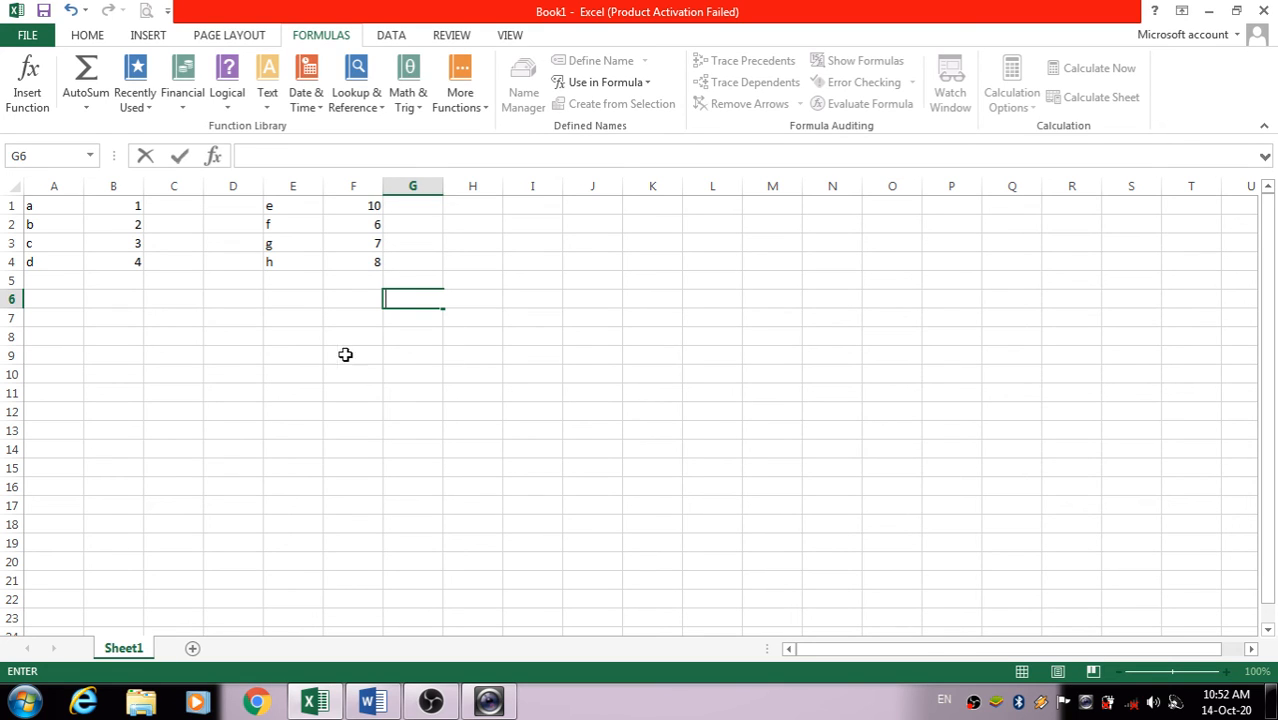
pyautogui.click(71, 10)
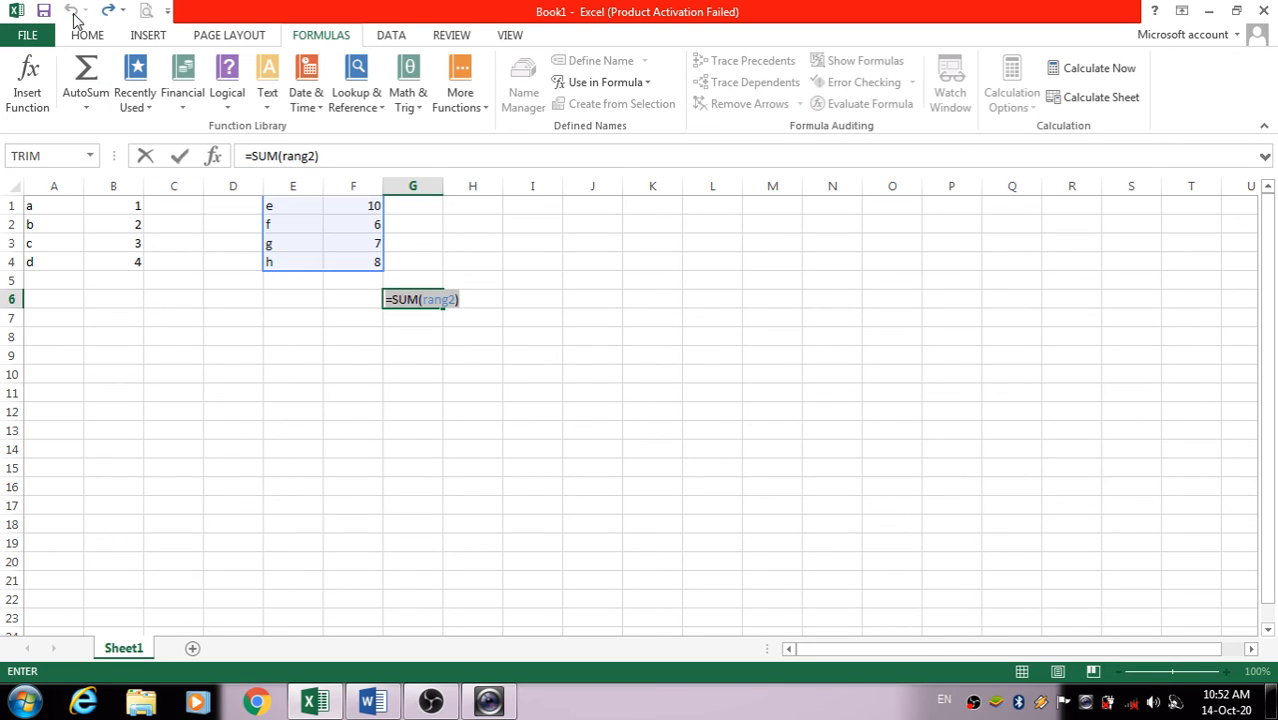
pyautogui.press('Return')
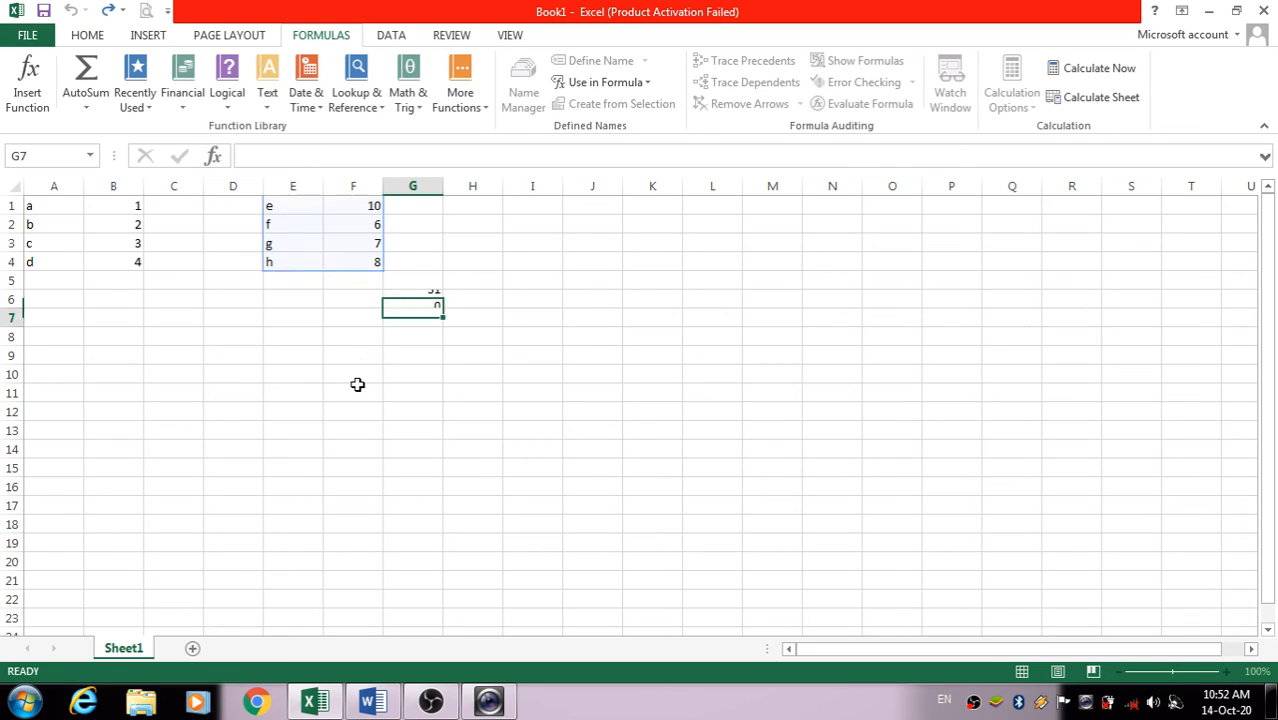
# Step: Restore cell F1 to 5 so the rang2 sum recalculates
pyautogui.click(343, 212)
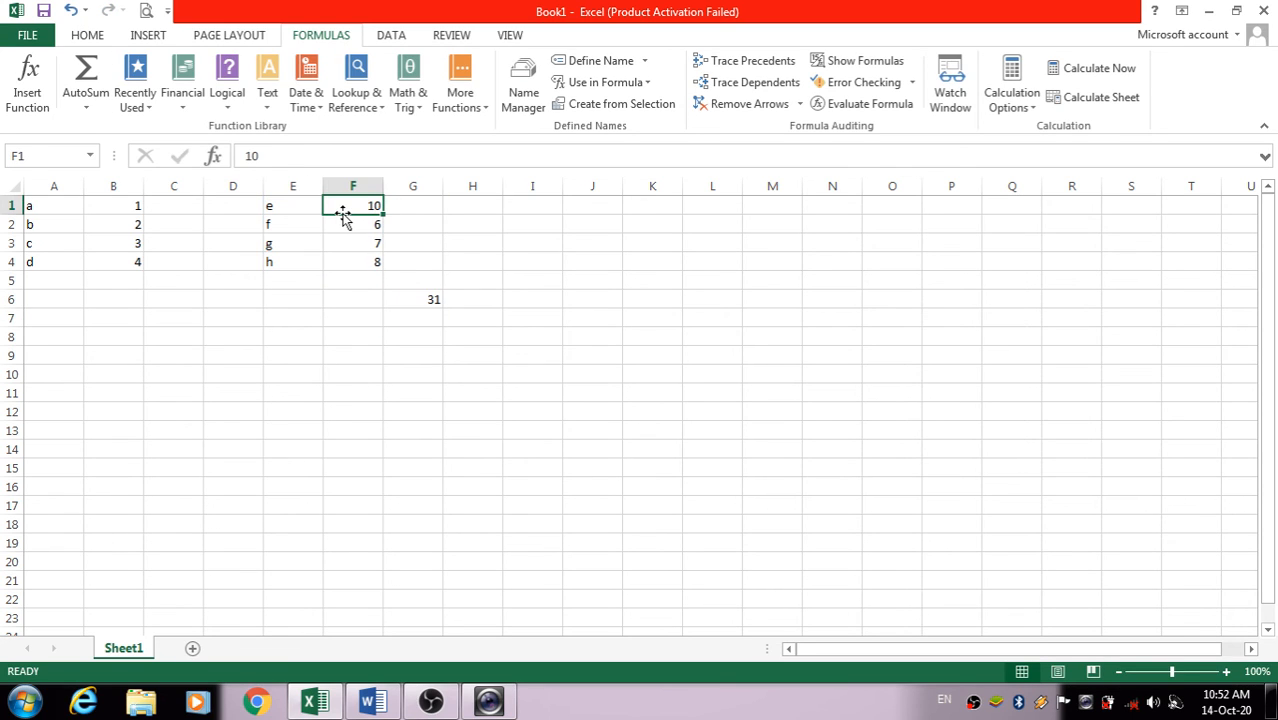
pyautogui.write('5')
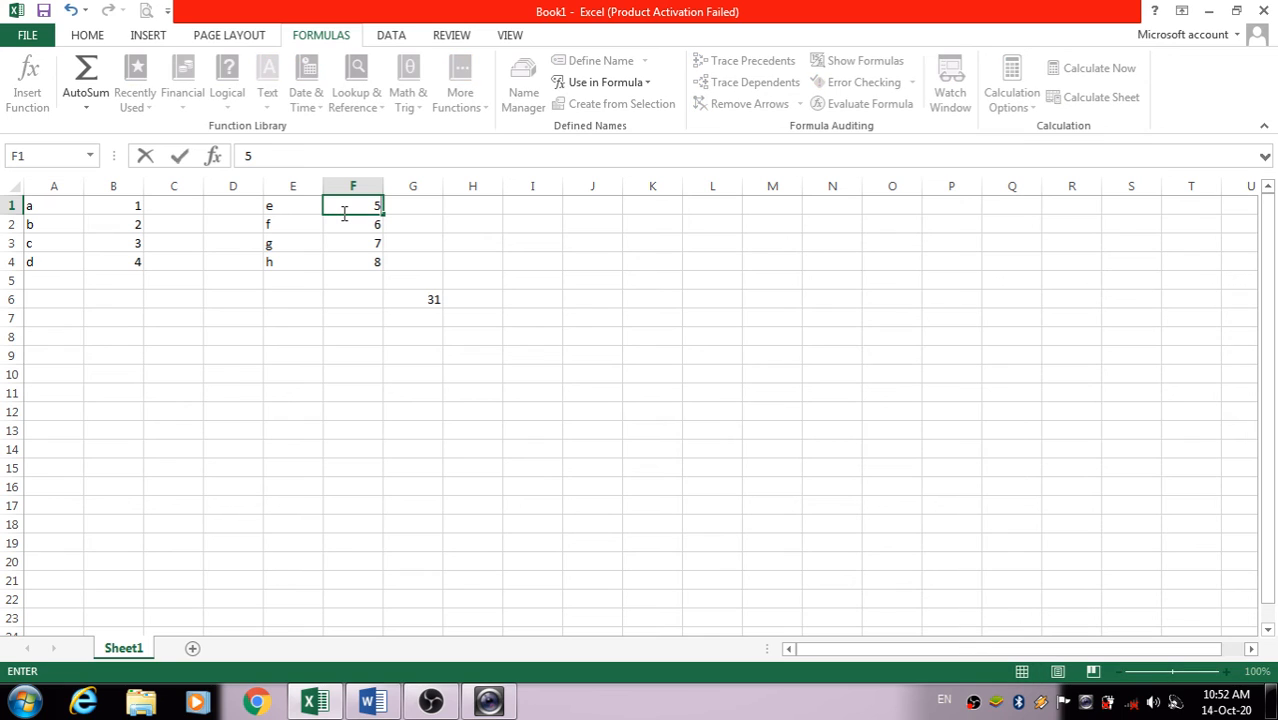
pyautogui.press('Return')
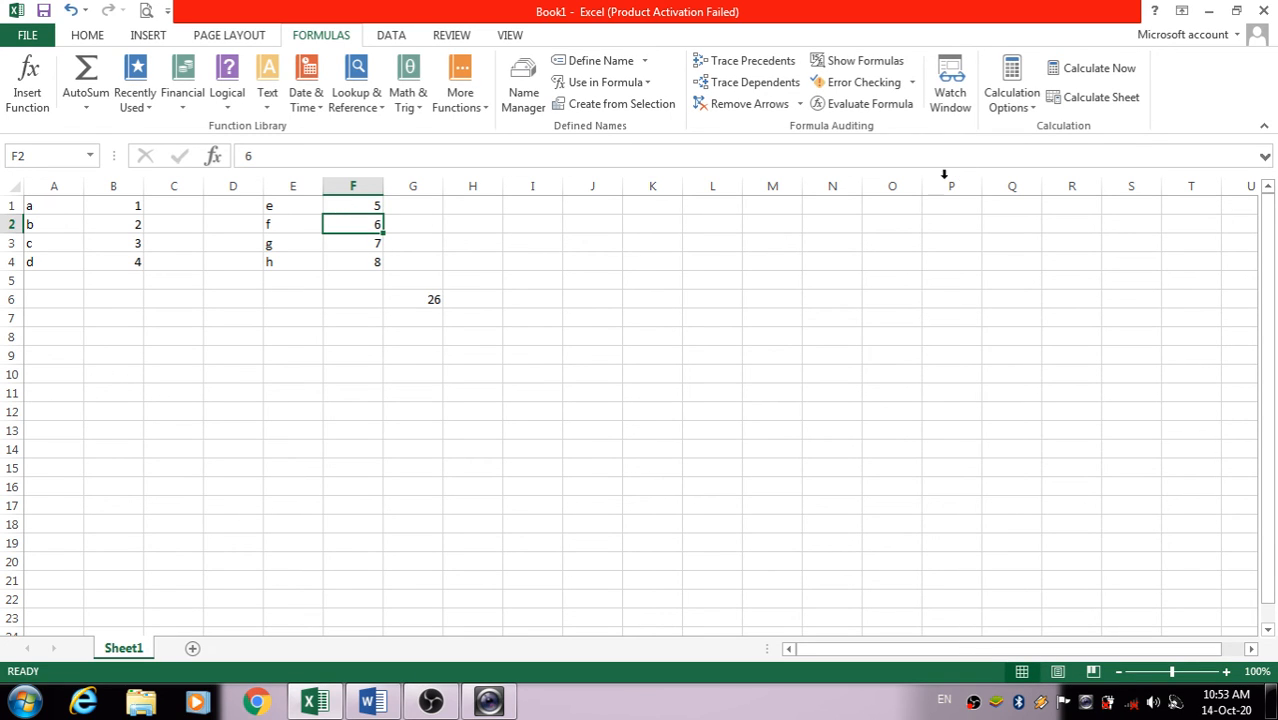
# Step: Switch to the Word document "5 formula tab", read the Automatic Except for Data Table notes, and return to Excel
pyautogui.click(381, 705)
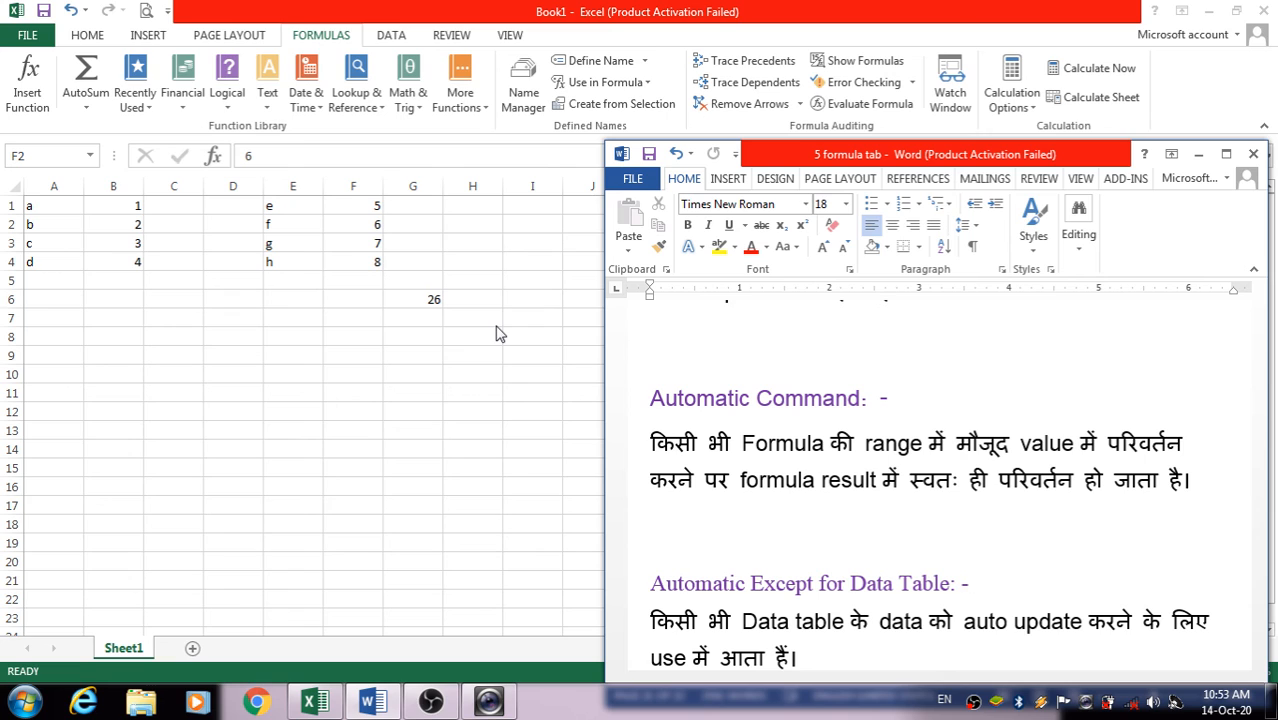
pyautogui.scroll(-1, 843, 506)
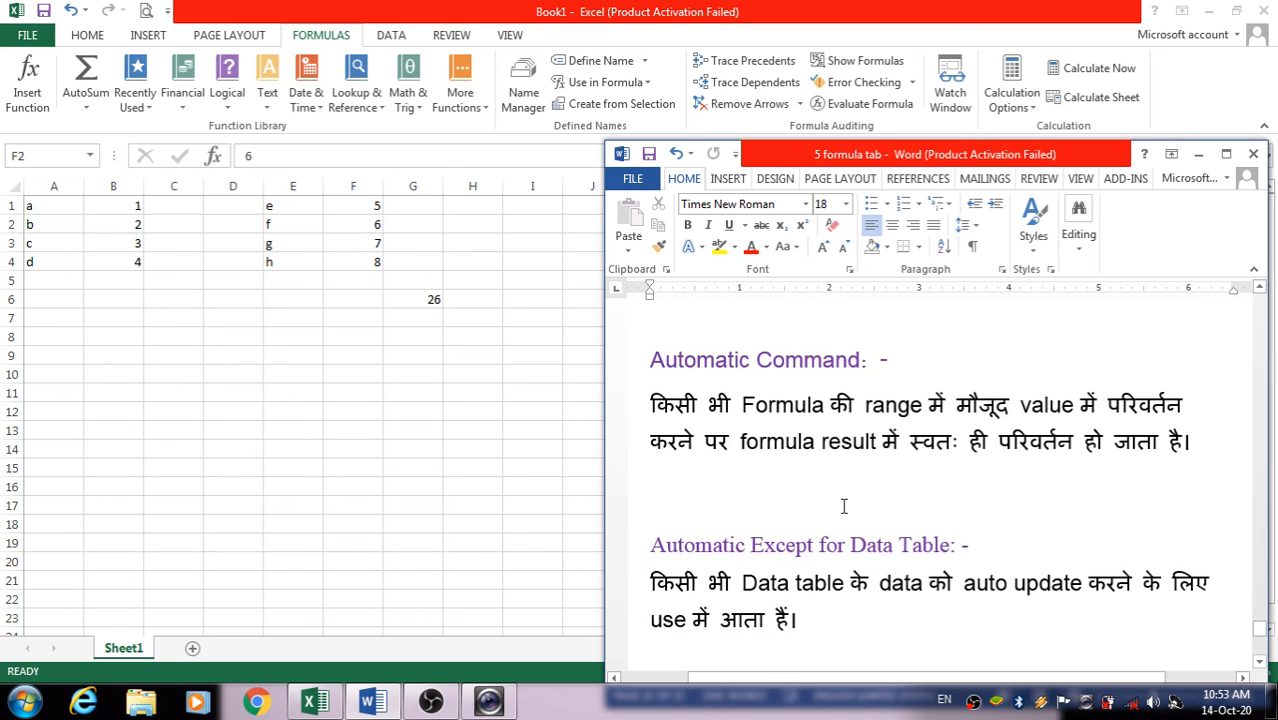
pyautogui.scroll(-1, 887, 459)
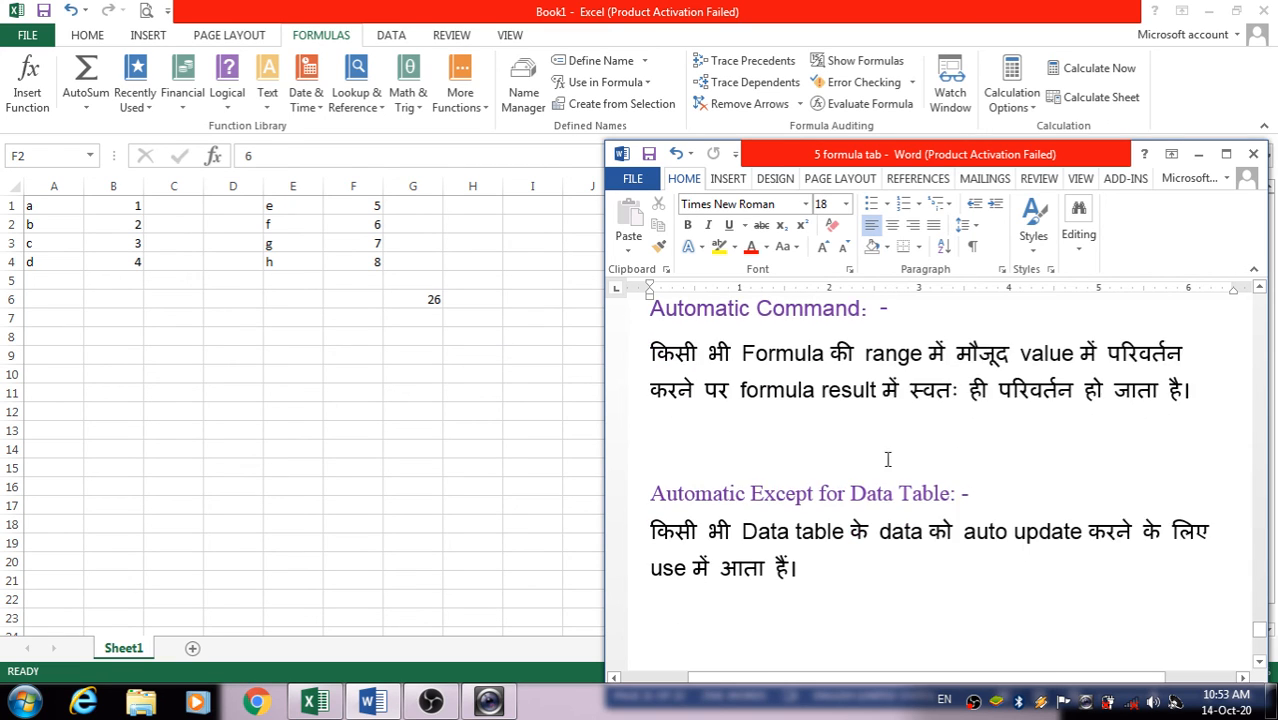
pyautogui.scroll(-3, 887, 459)
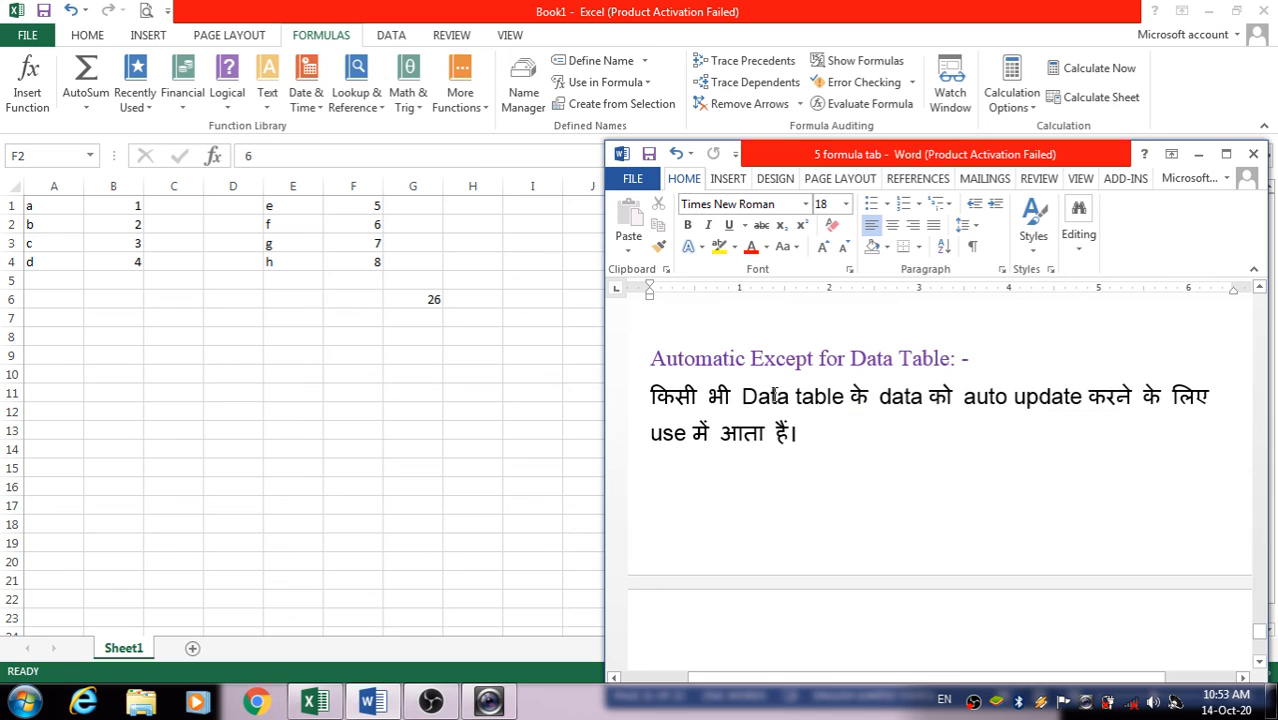
pyautogui.scroll(-1, 927, 399)
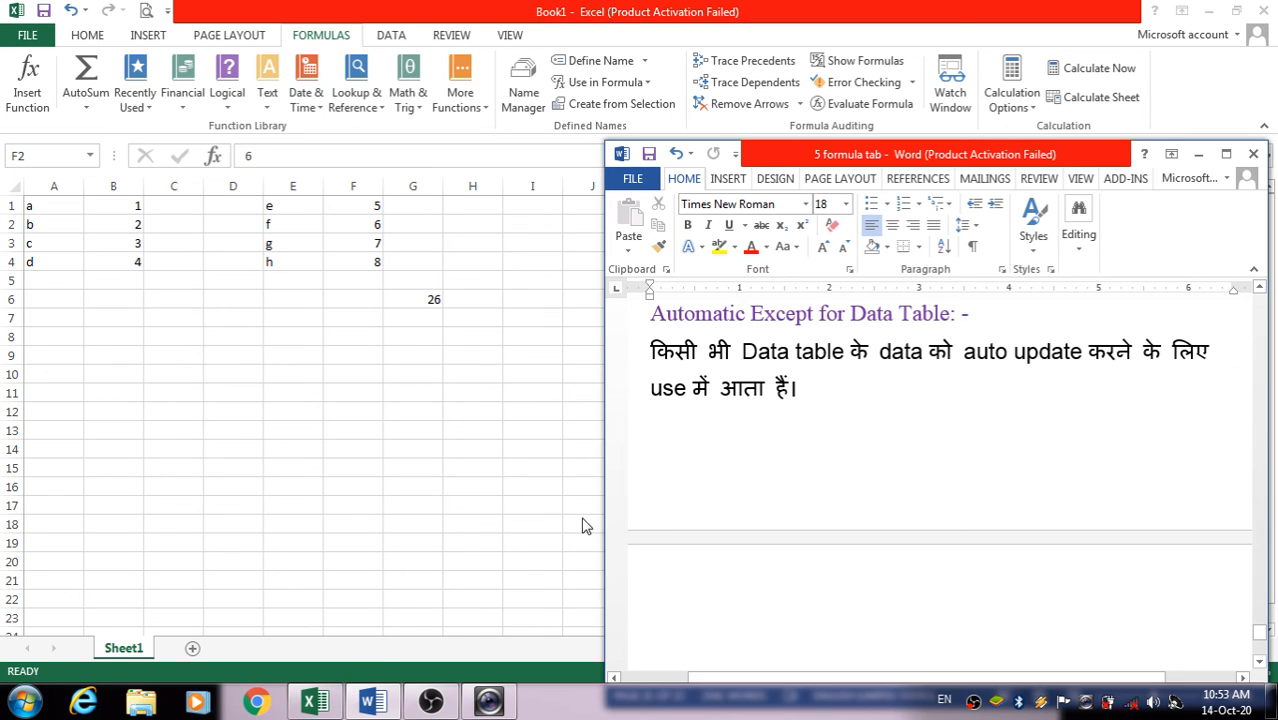
pyautogui.click(370, 701)
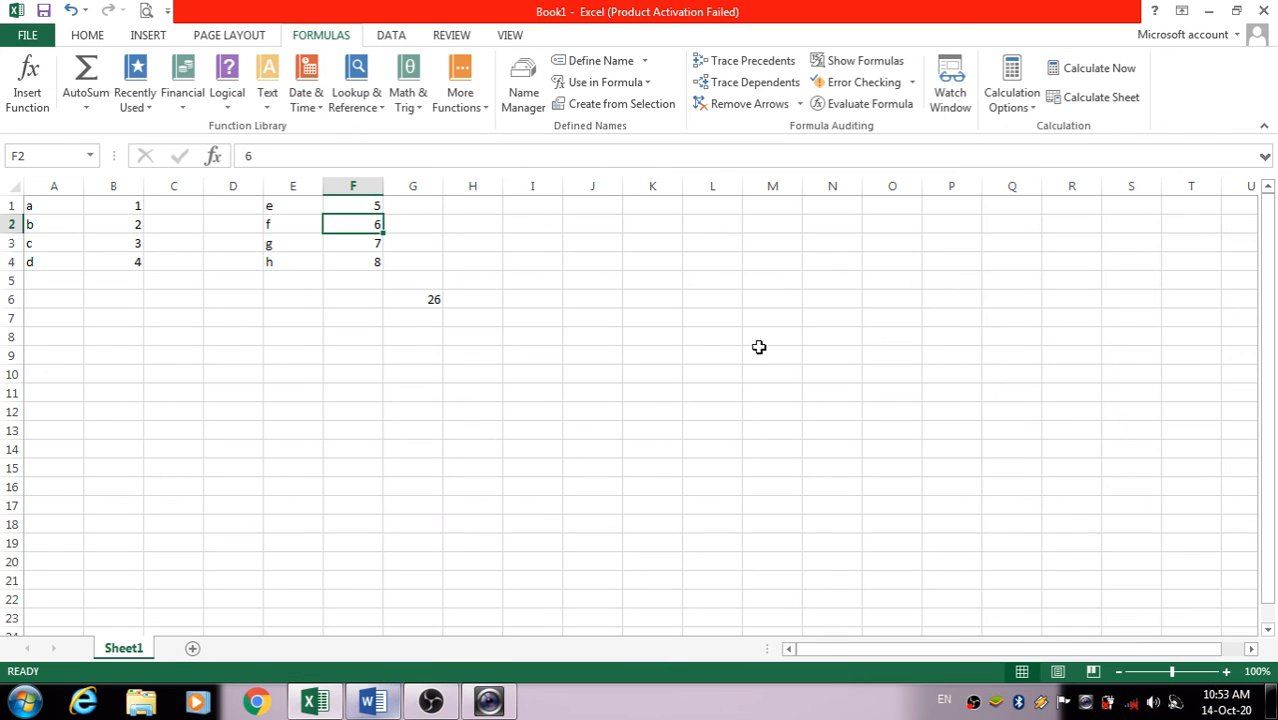
# Step: With calculation set to Automatic Except for Data Tables, set cell F2 to 3, F3 to 4 and F4 to 6
pyautogui.click(1036, 105)
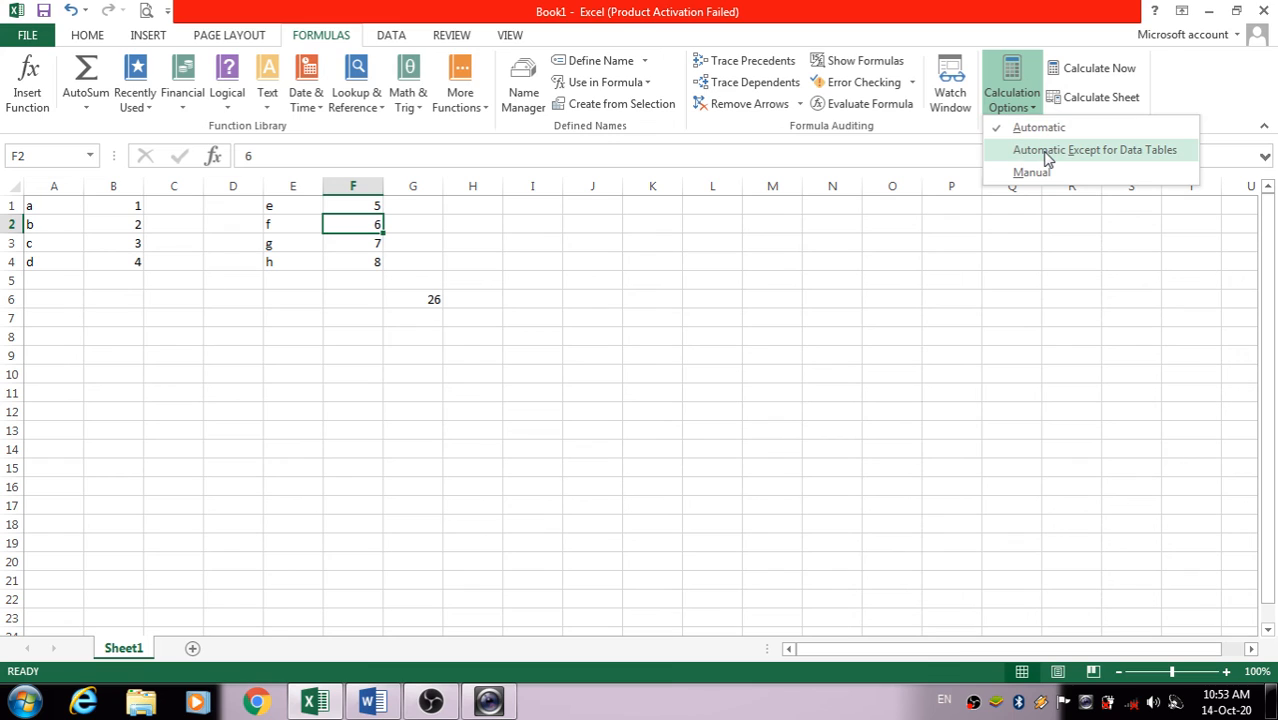
pyautogui.click(1047, 151)
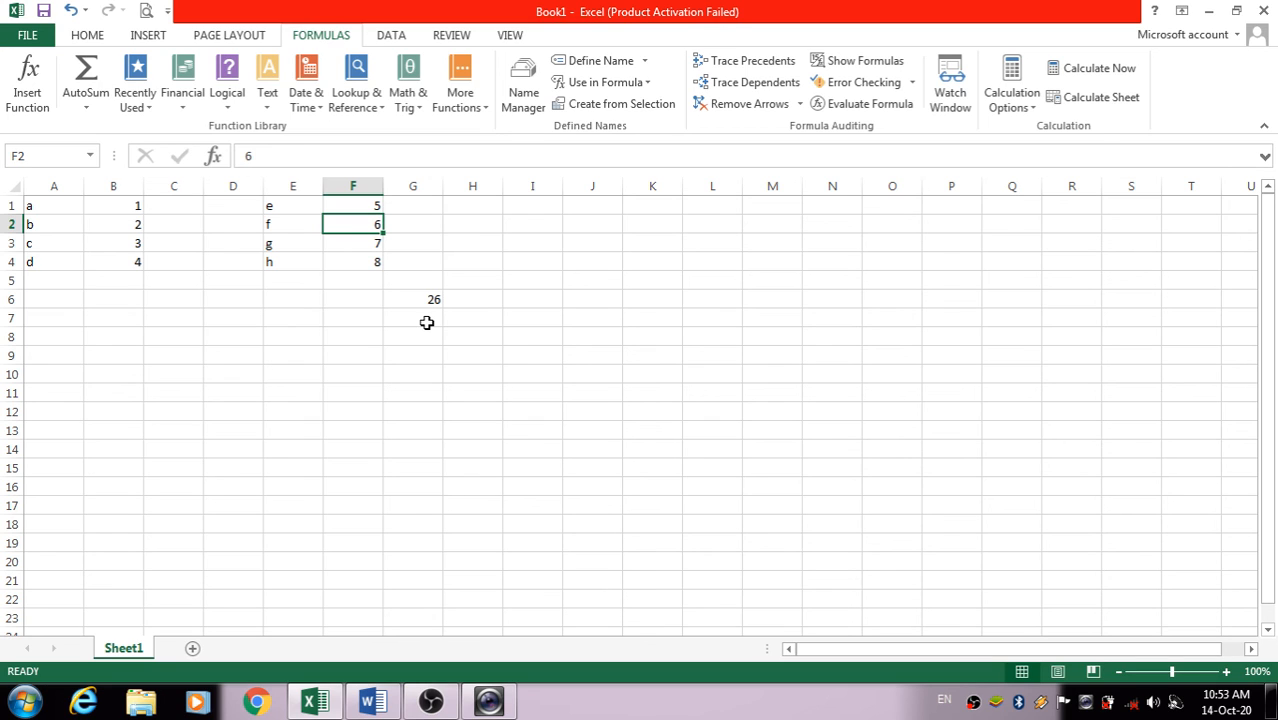
pyautogui.write('3')
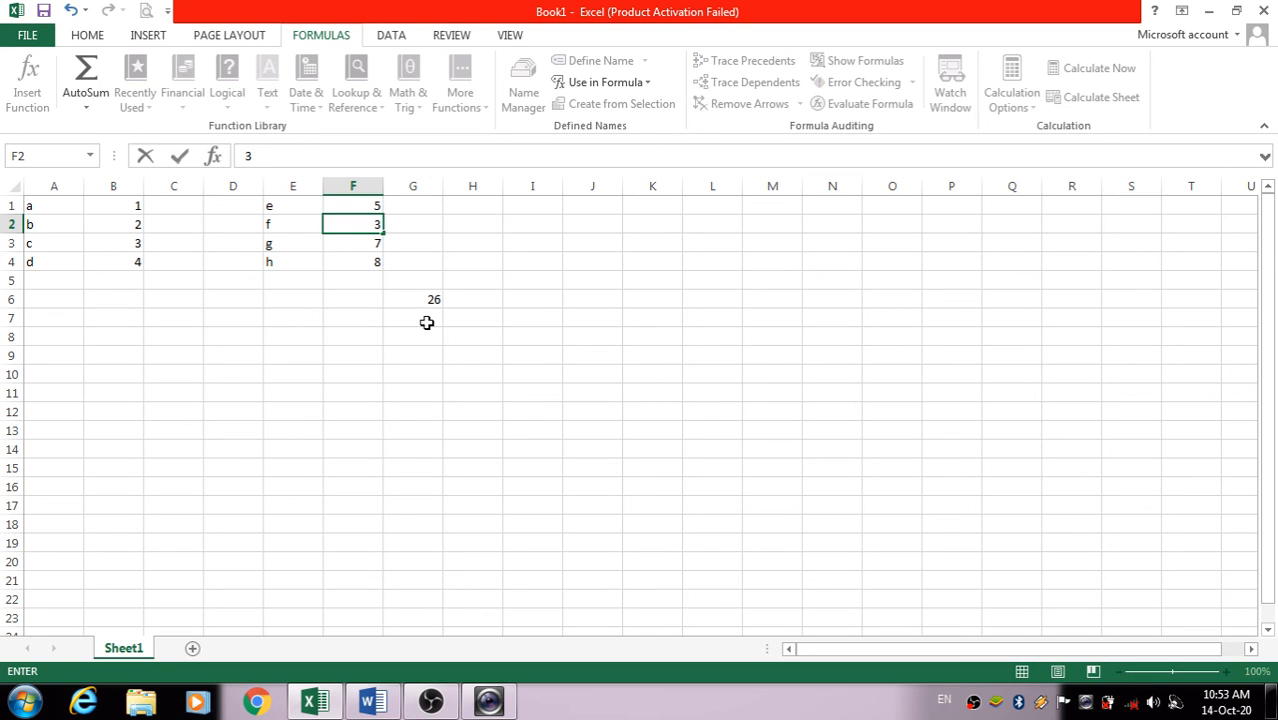
pyautogui.press('Return')
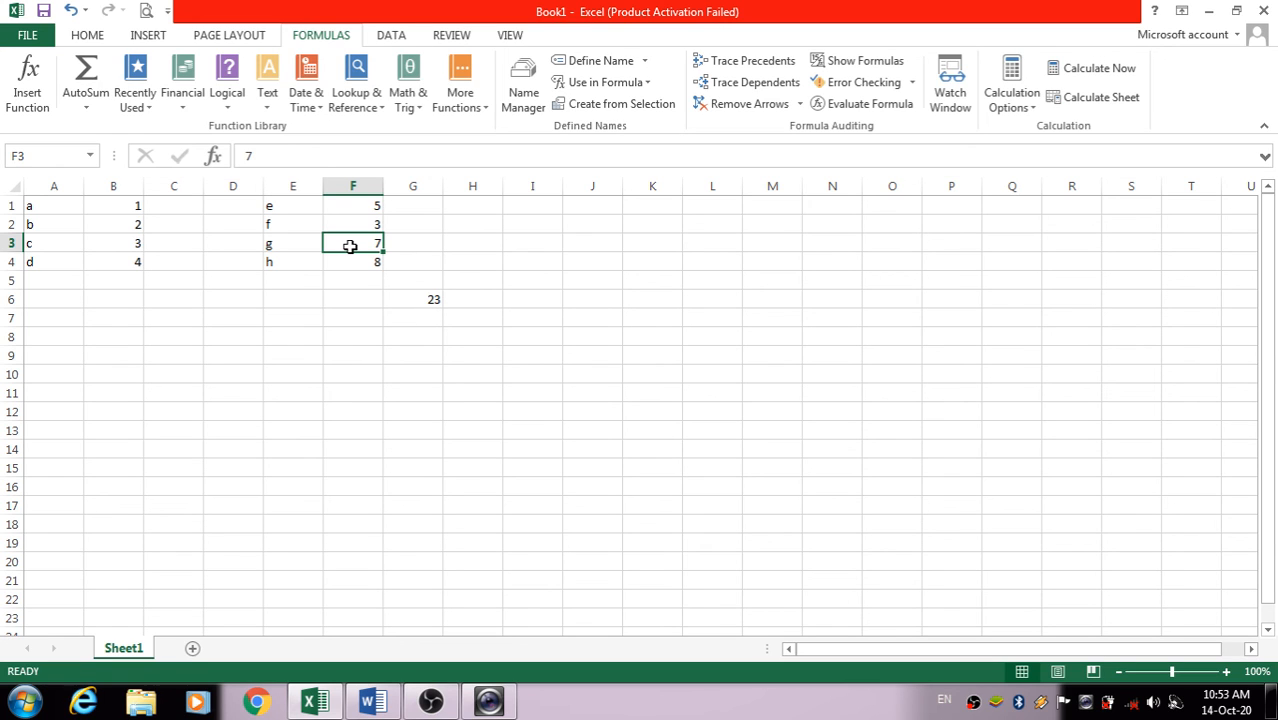
pyautogui.write('4')
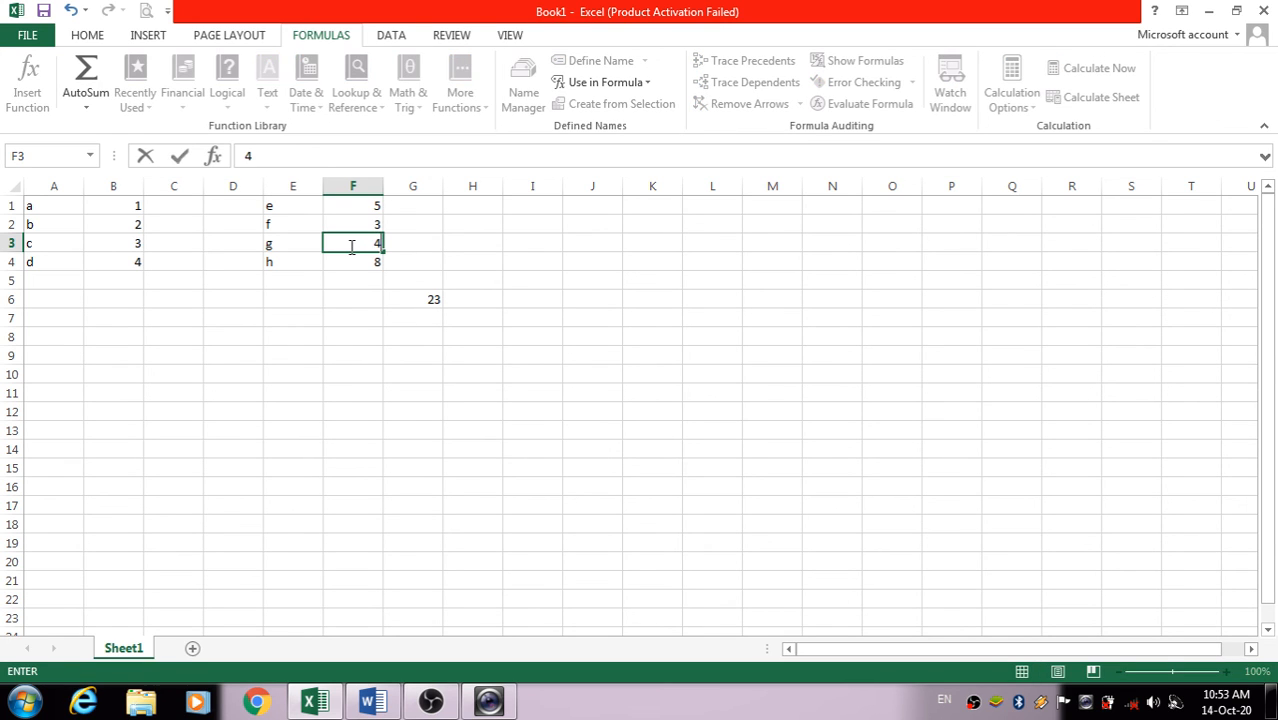
pyautogui.press('Return')
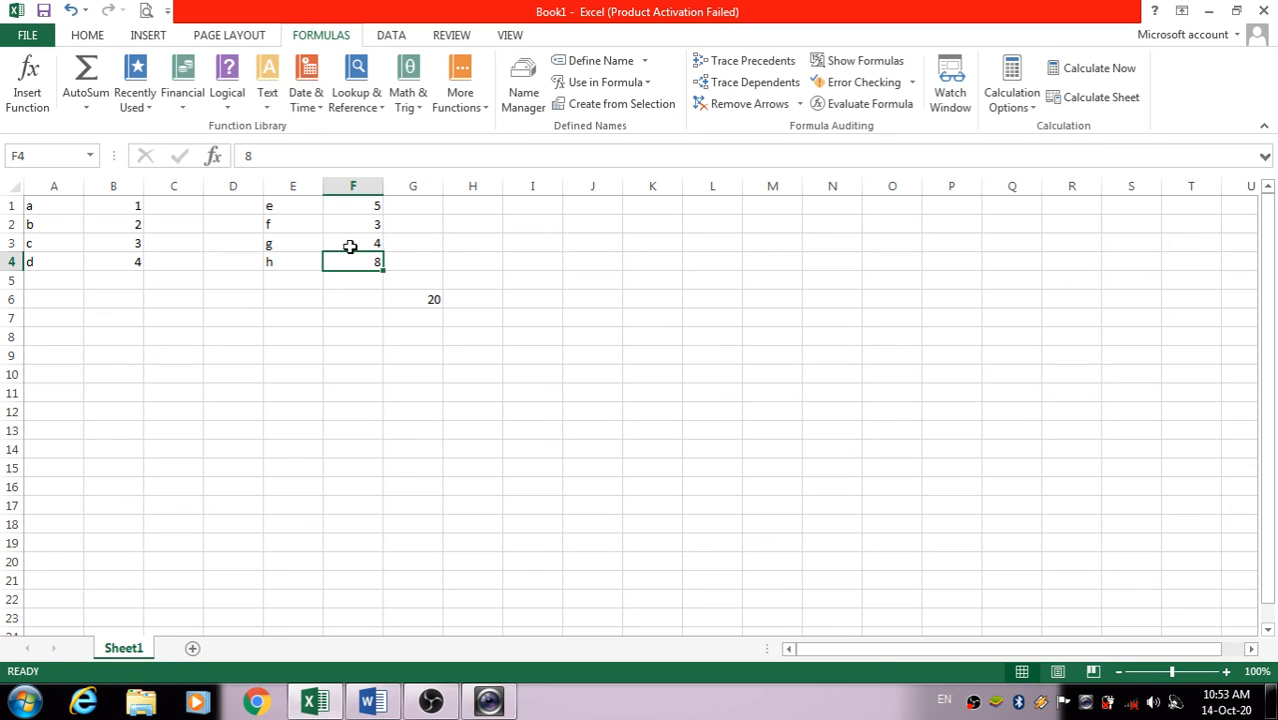
pyautogui.write('6')
pyautogui.press('Return')
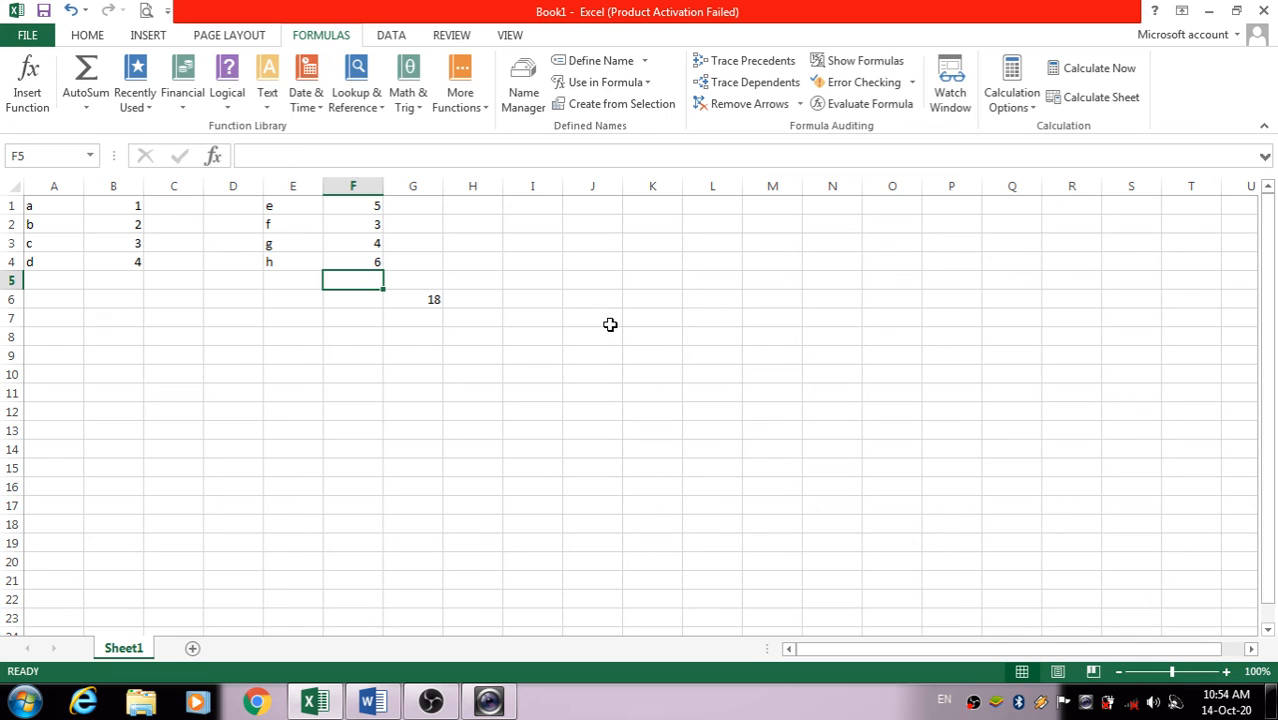
# Step: Set cell F4 to 4 and cell F3 to 5
pyautogui.click(350, 209)
pyautogui.click(353, 226)
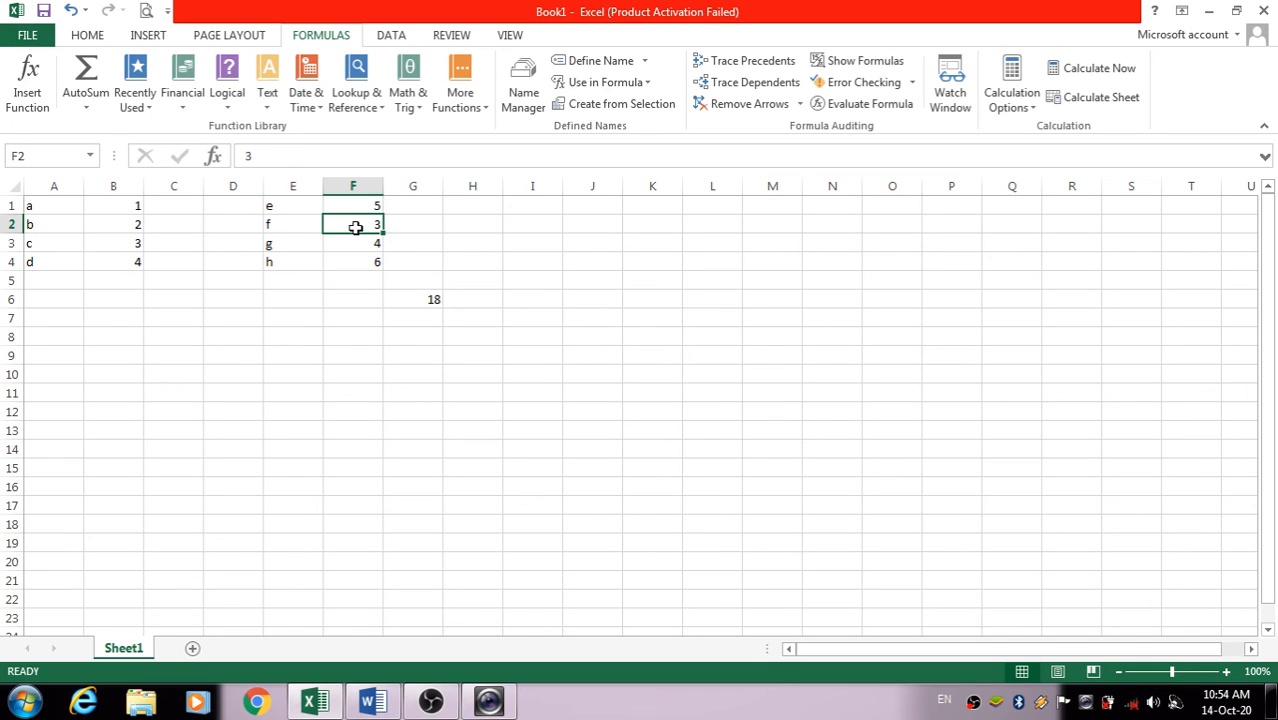
pyautogui.click(357, 244)
pyautogui.click(358, 263)
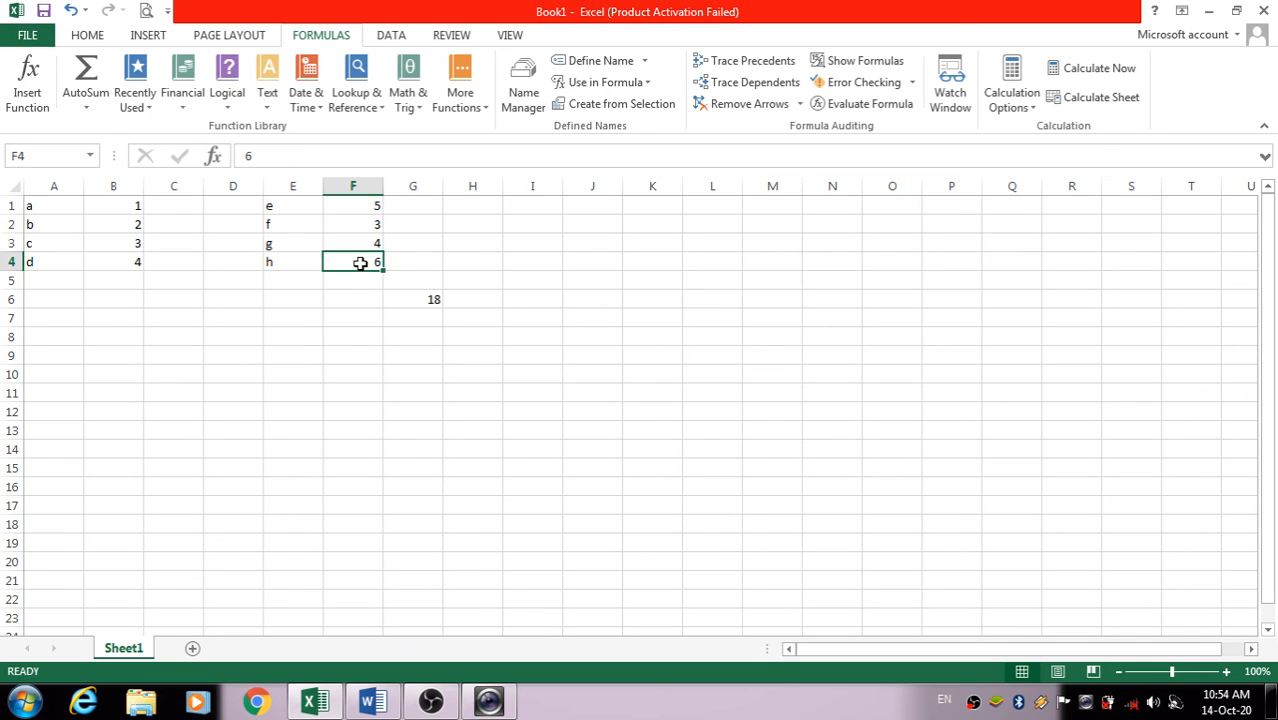
pyautogui.write('4')
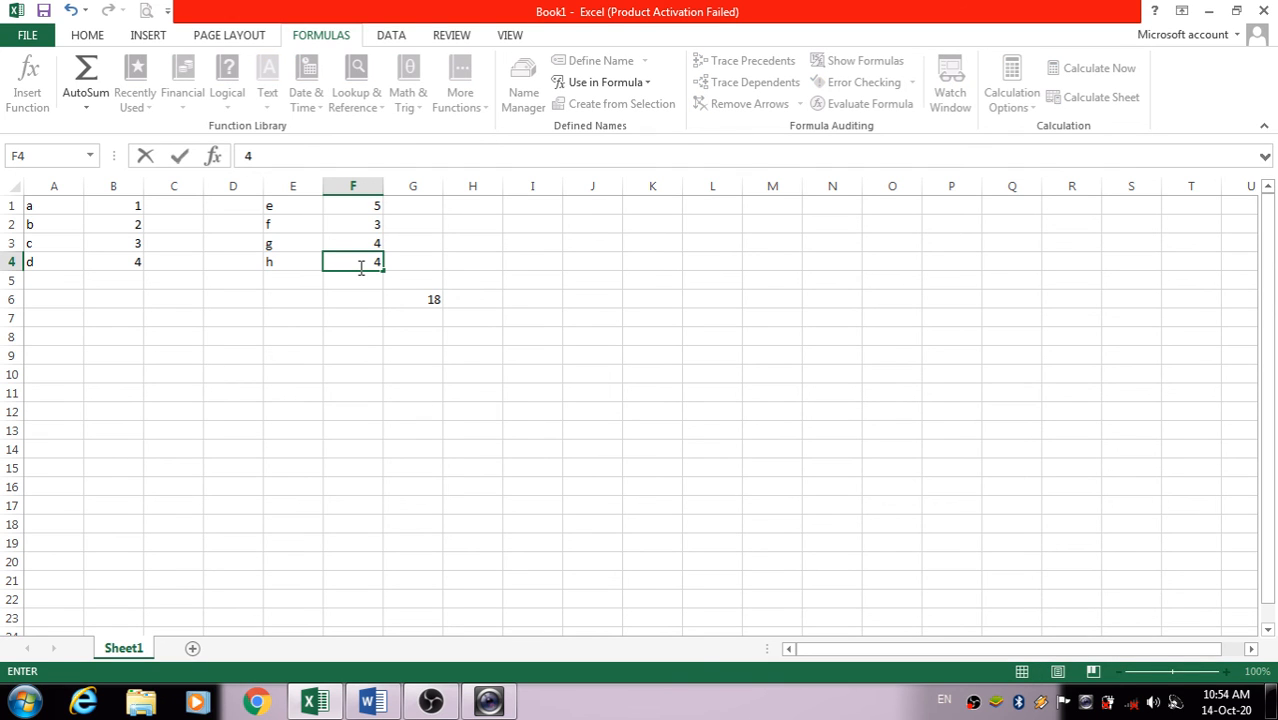
pyautogui.press('Up')
pyautogui.write('5')
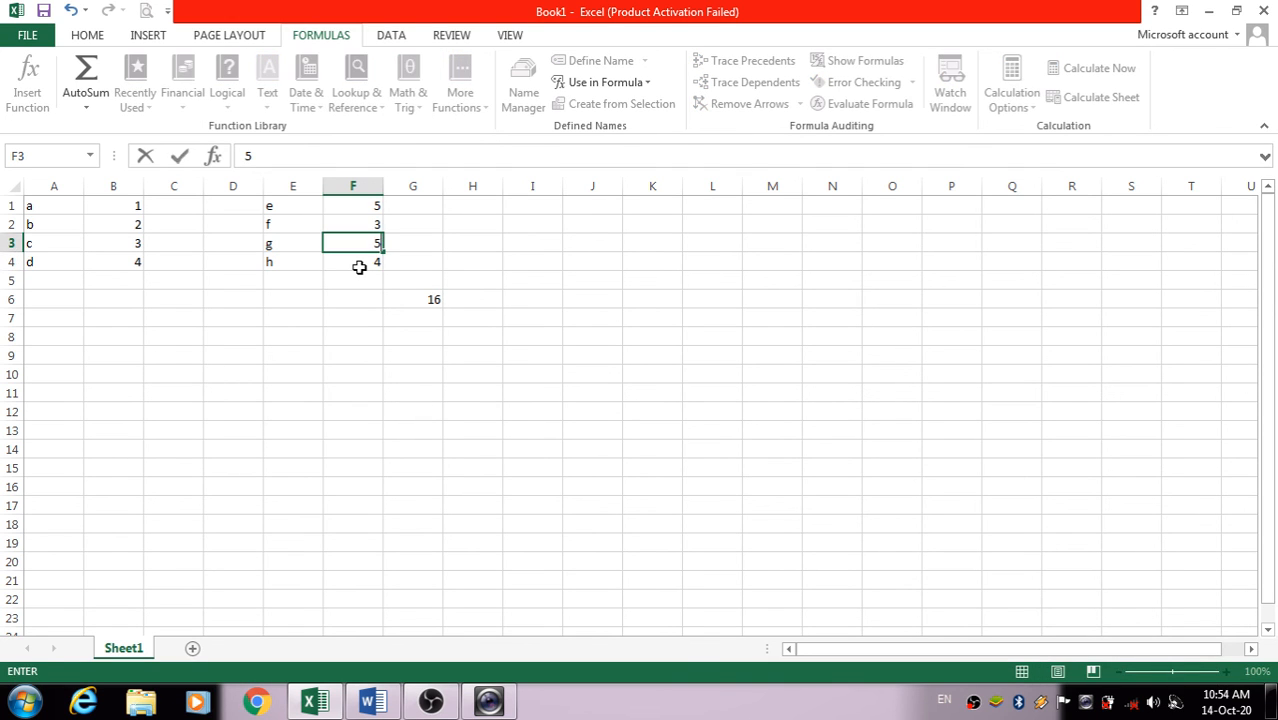
pyautogui.press('Up')
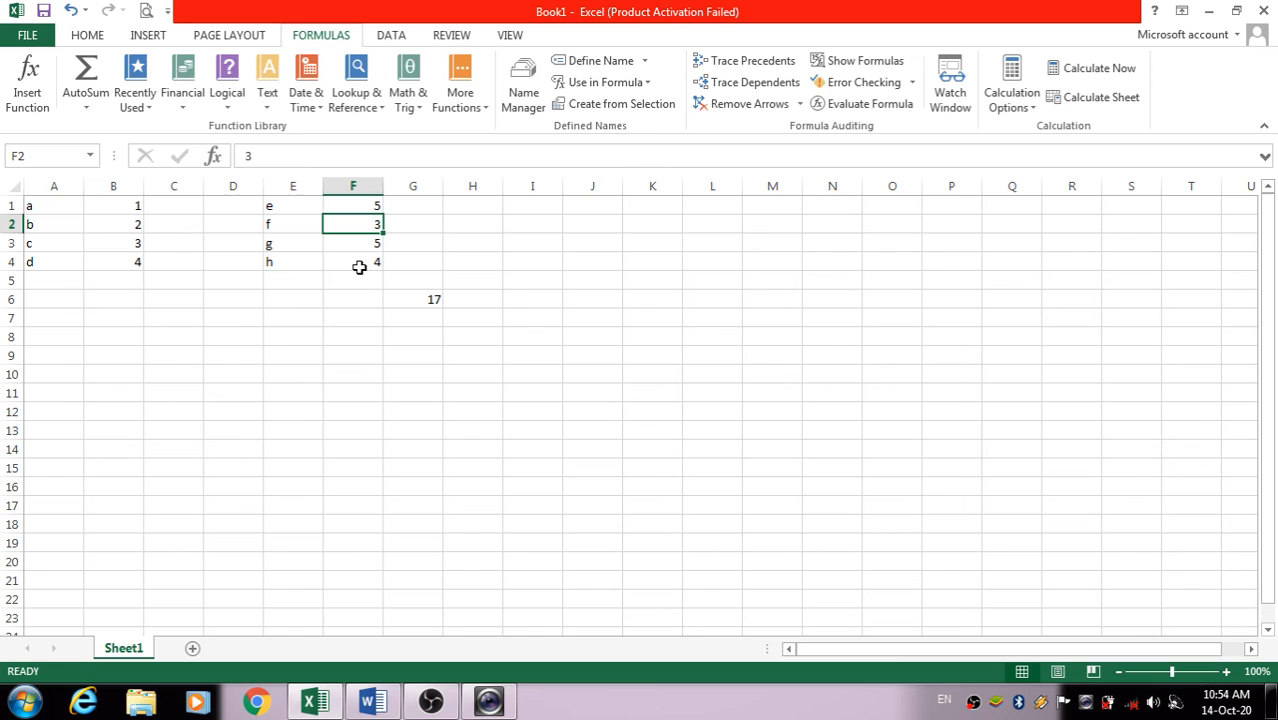
pyautogui.press('Up')
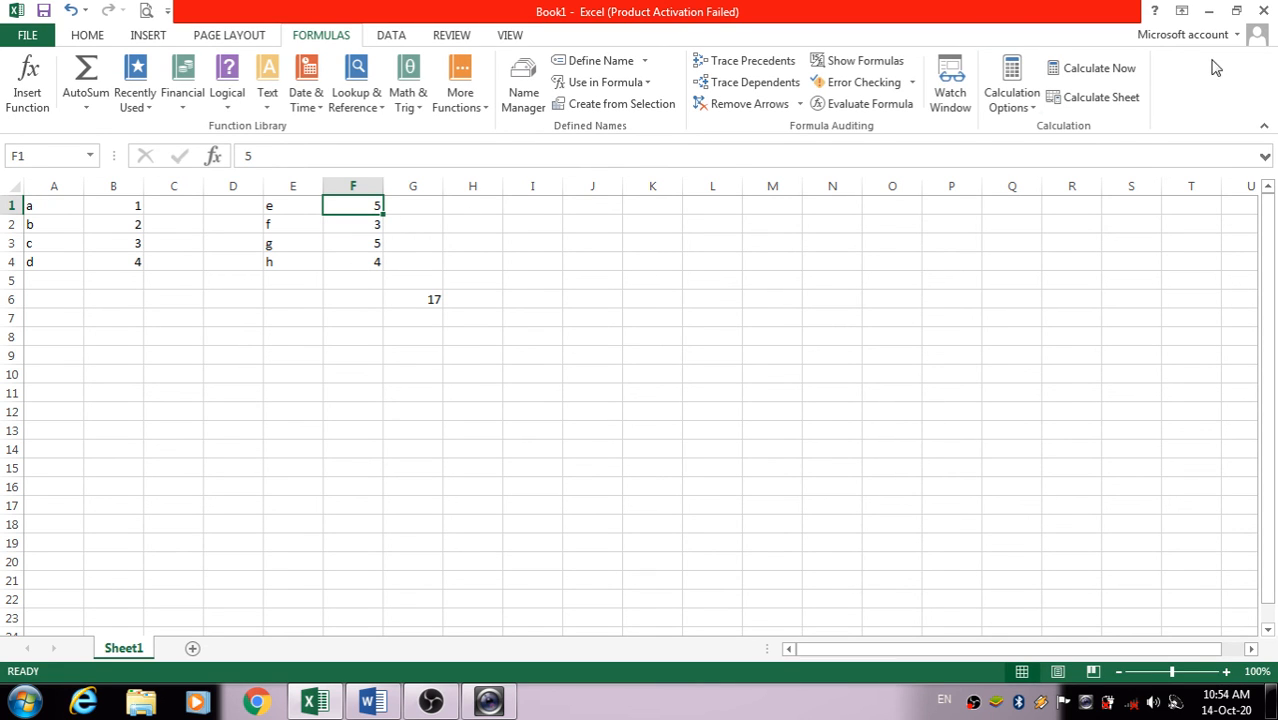
# Step: Check the active calculation option, read the Manual calculation notes in the Word document "5 formula tab", and return to Excel
pyautogui.click(1010, 100)
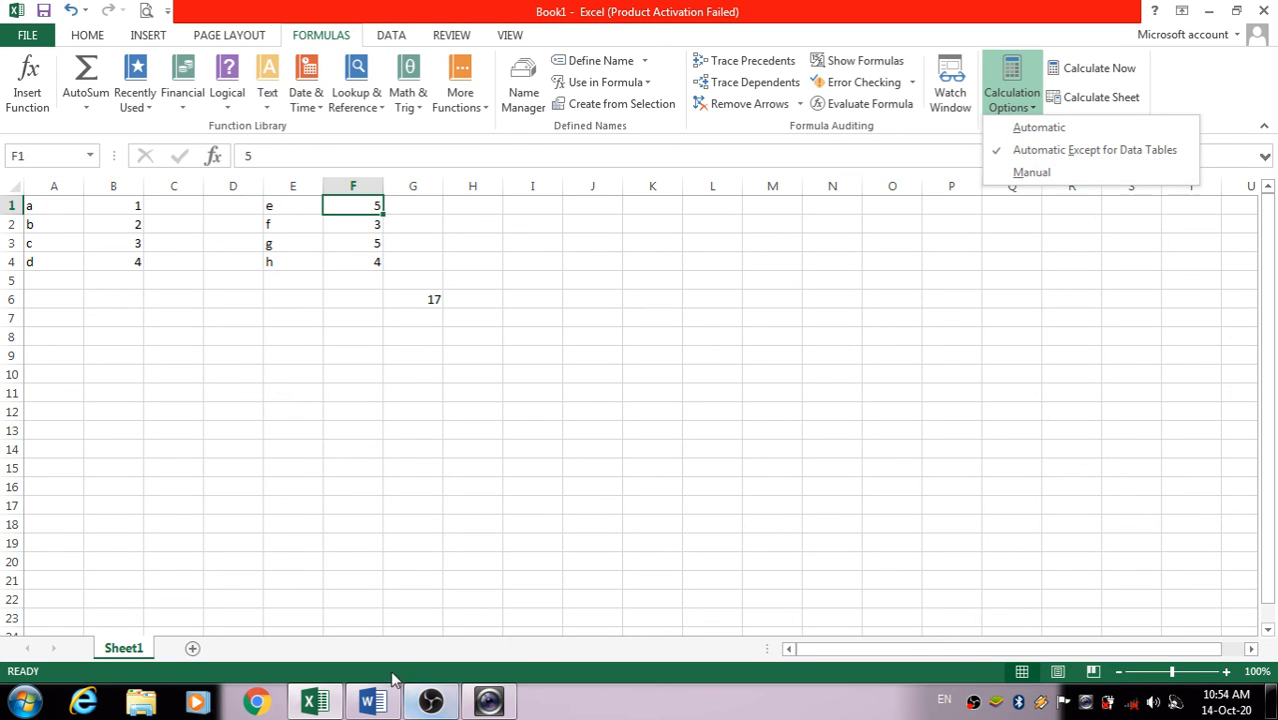
pyautogui.click(370, 700)
pyautogui.scroll(6, 917, 465)
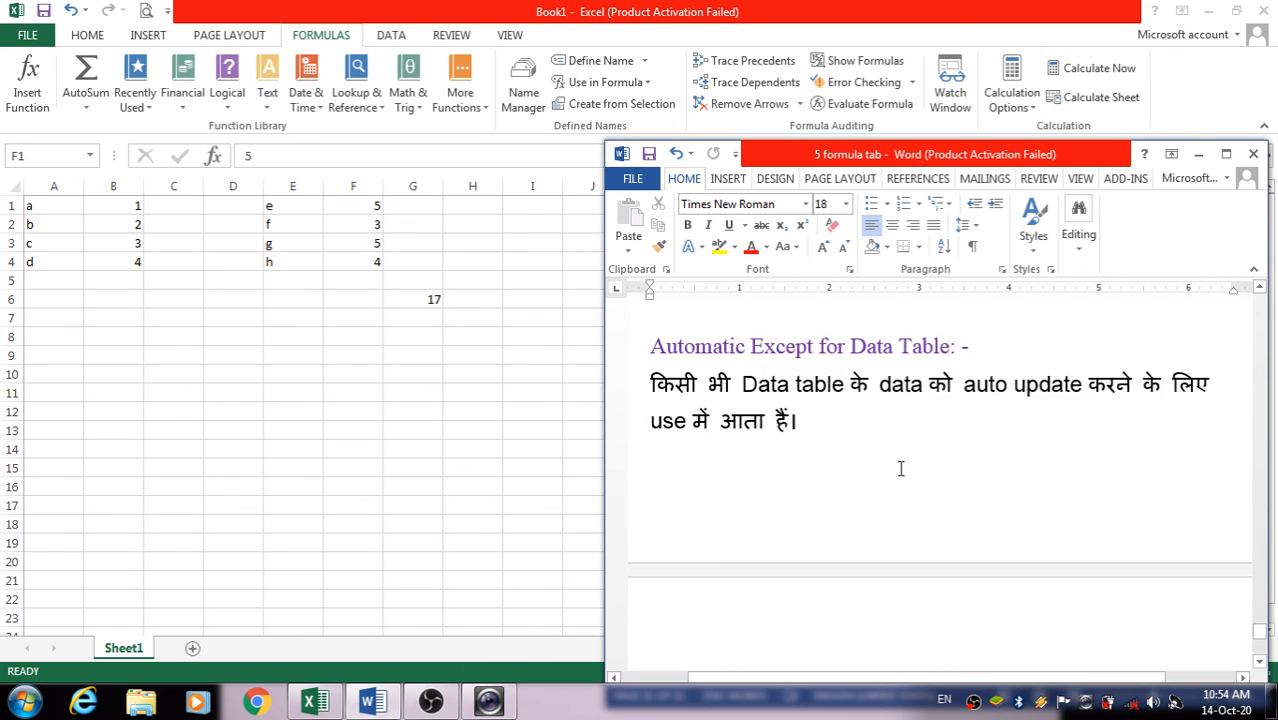
pyautogui.scroll(1, 852, 465)
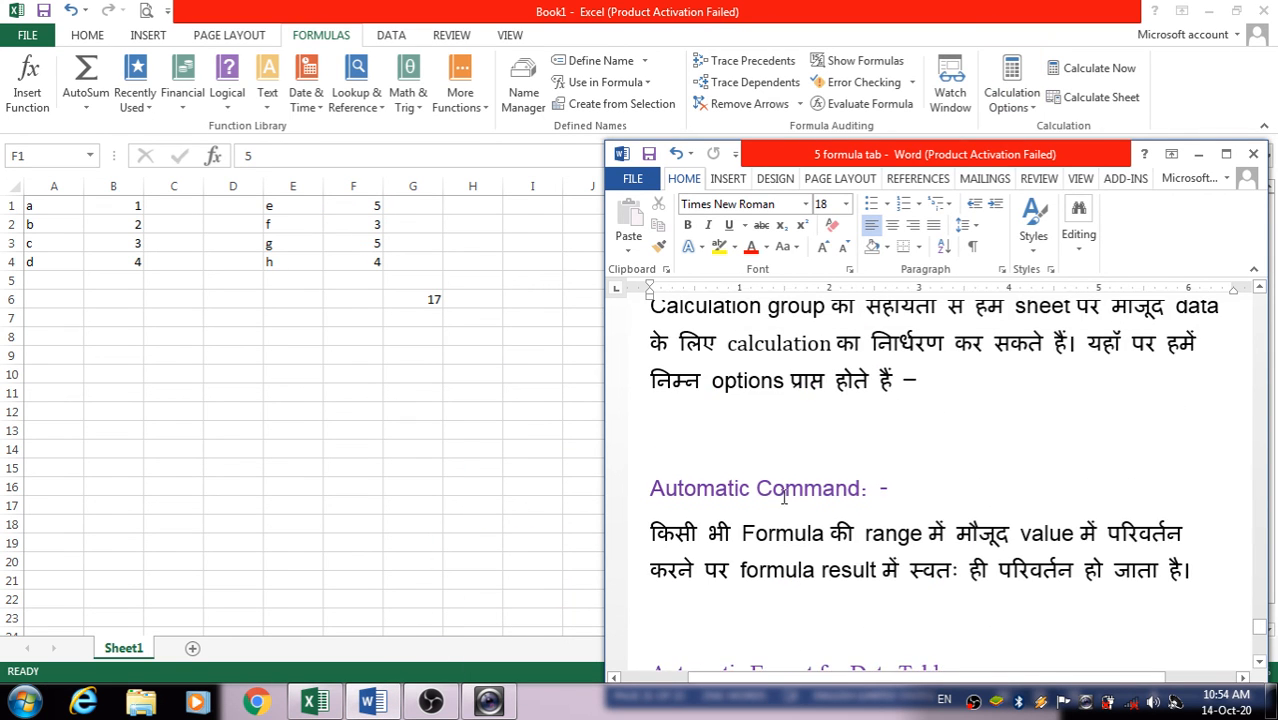
pyautogui.scroll(-6, 820, 490)
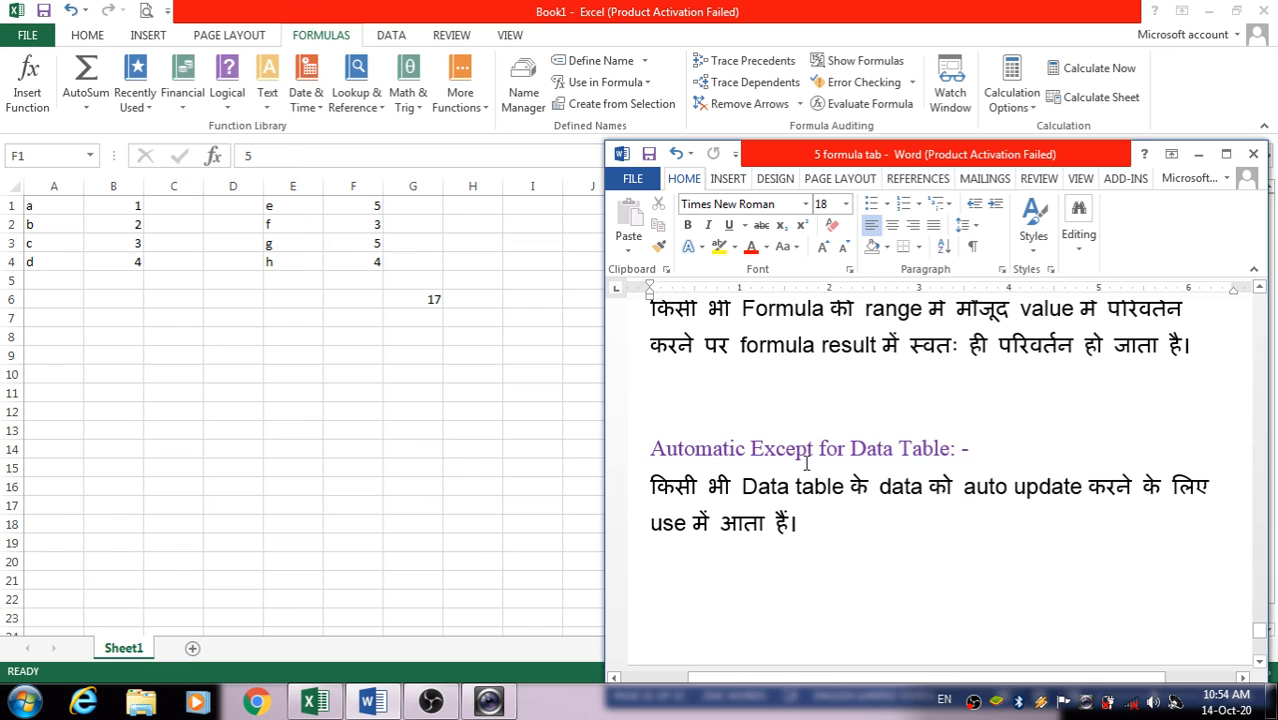
pyautogui.scroll(2, 799, 406)
pyautogui.scroll(-3, 768, 511)
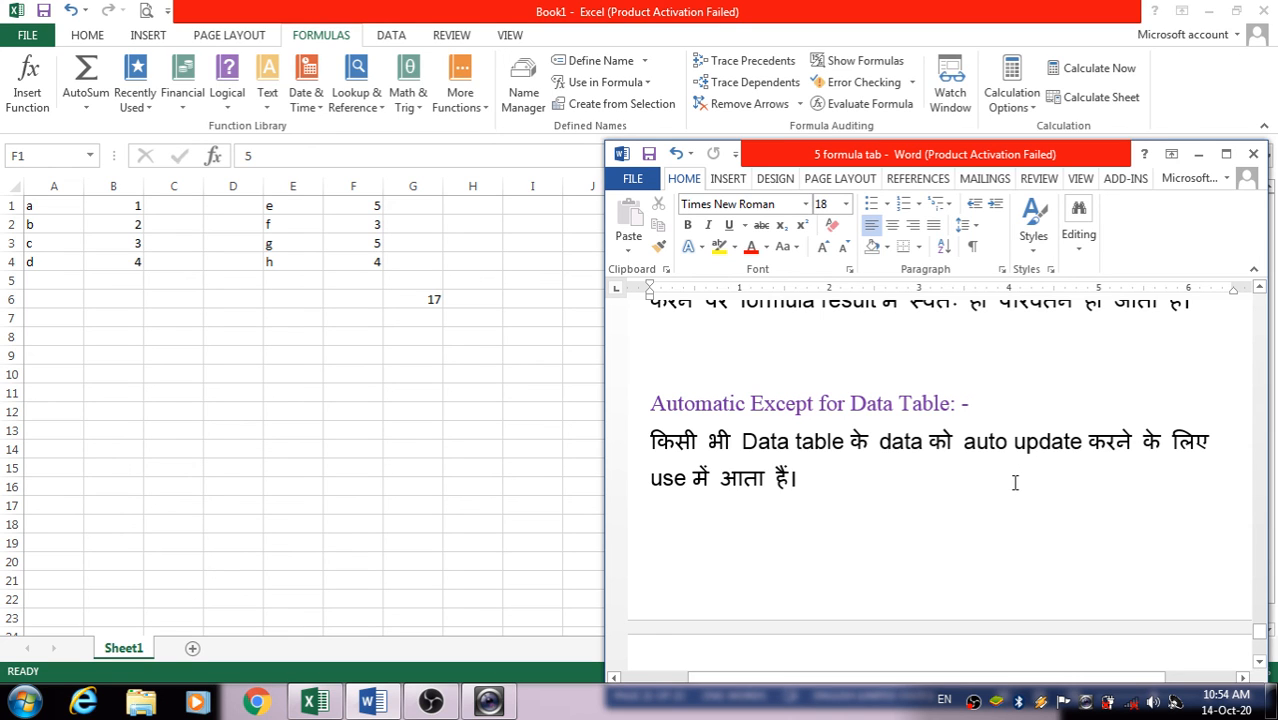
pyautogui.scroll(-5, 1015, 483)
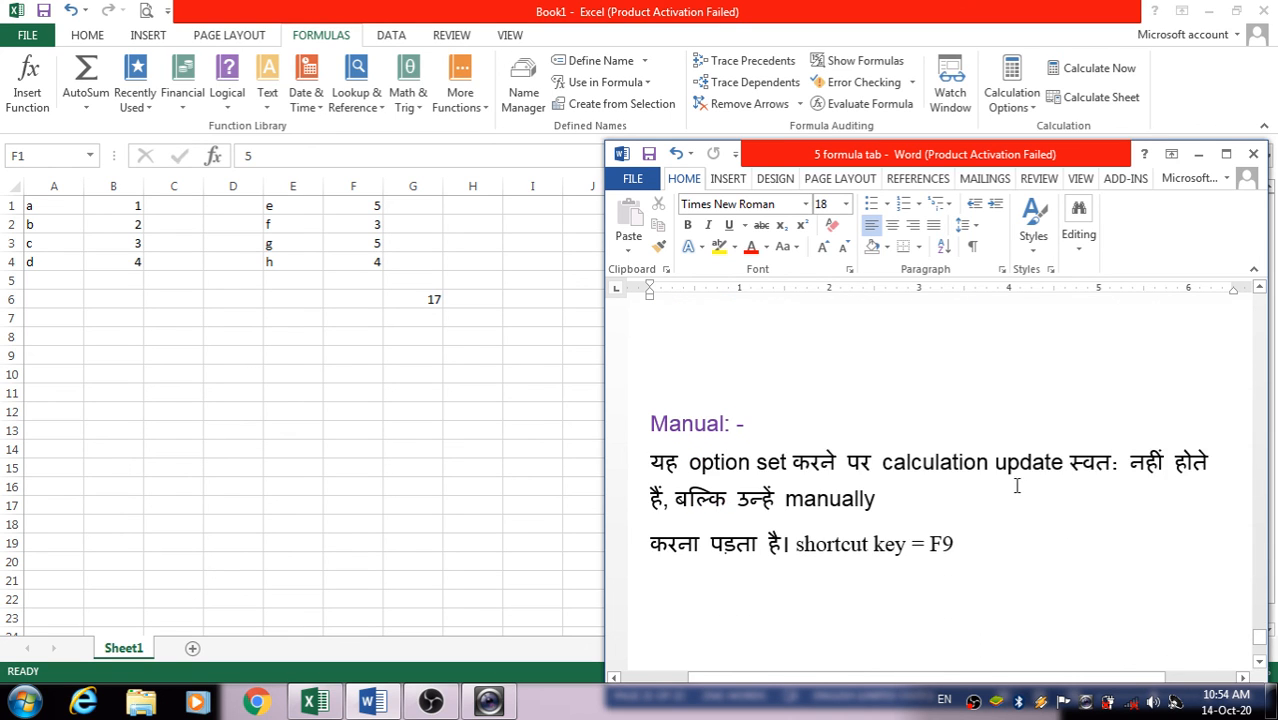
pyautogui.scroll(-1, 1016, 485)
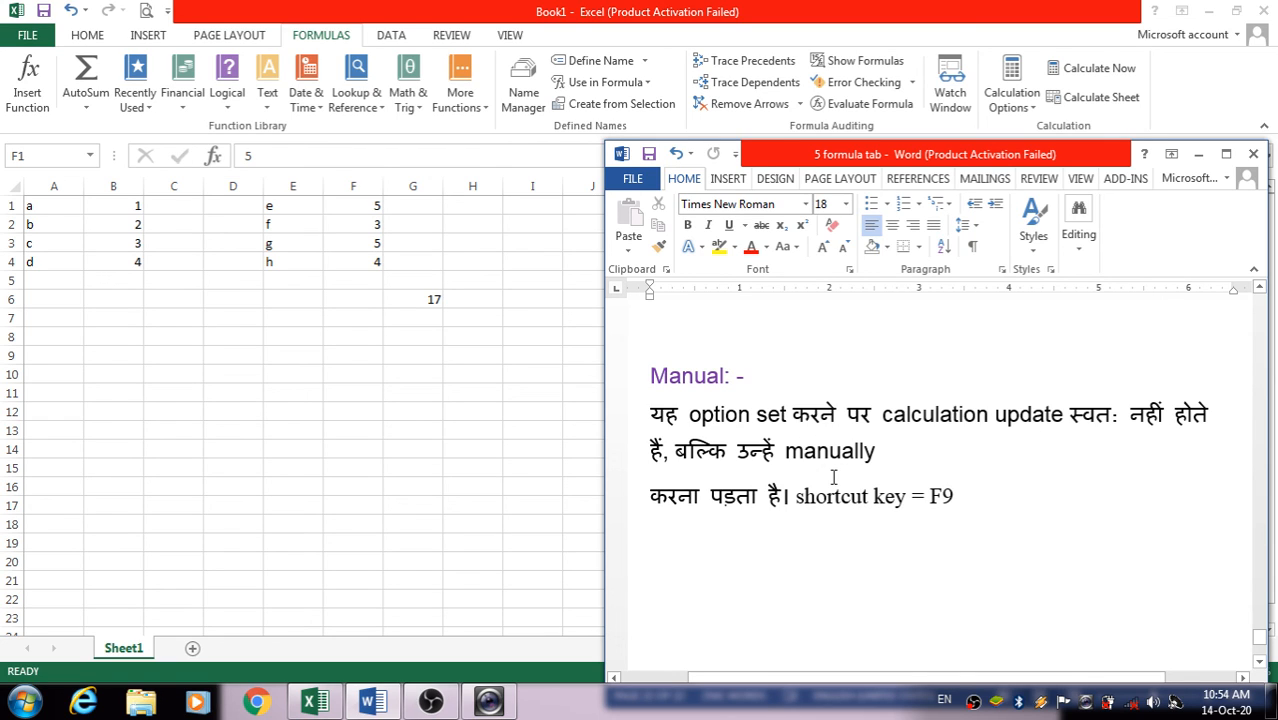
pyautogui.scroll(-1, 828, 515)
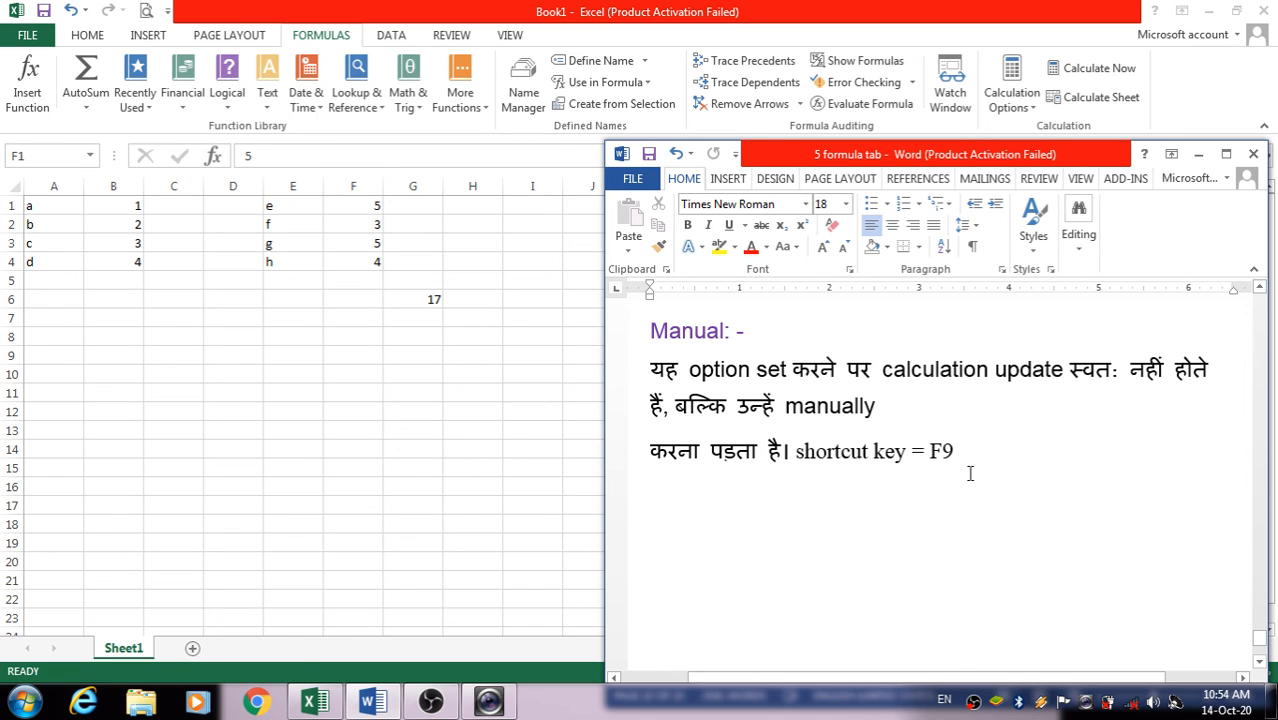
pyautogui.click(372, 702)
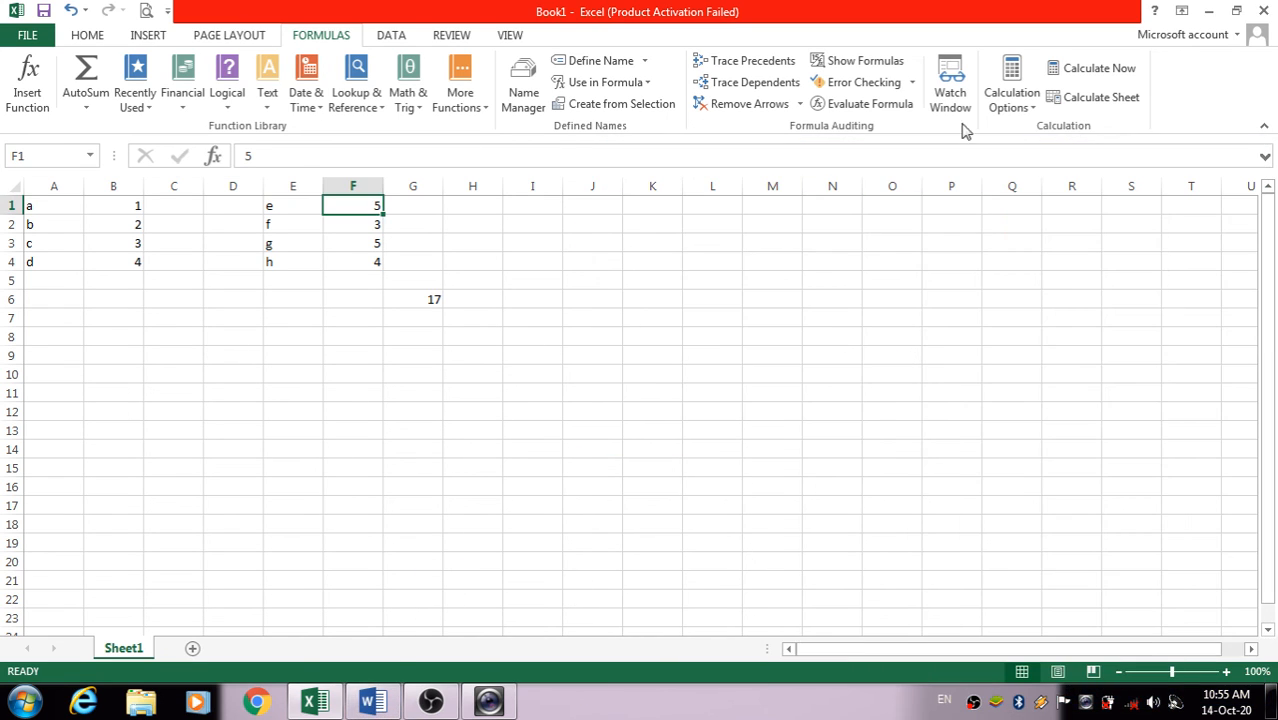
# Step: With calculation set to Manual, set cell F1 to 6 and recalculate the workbook
pyautogui.click(1015, 105)
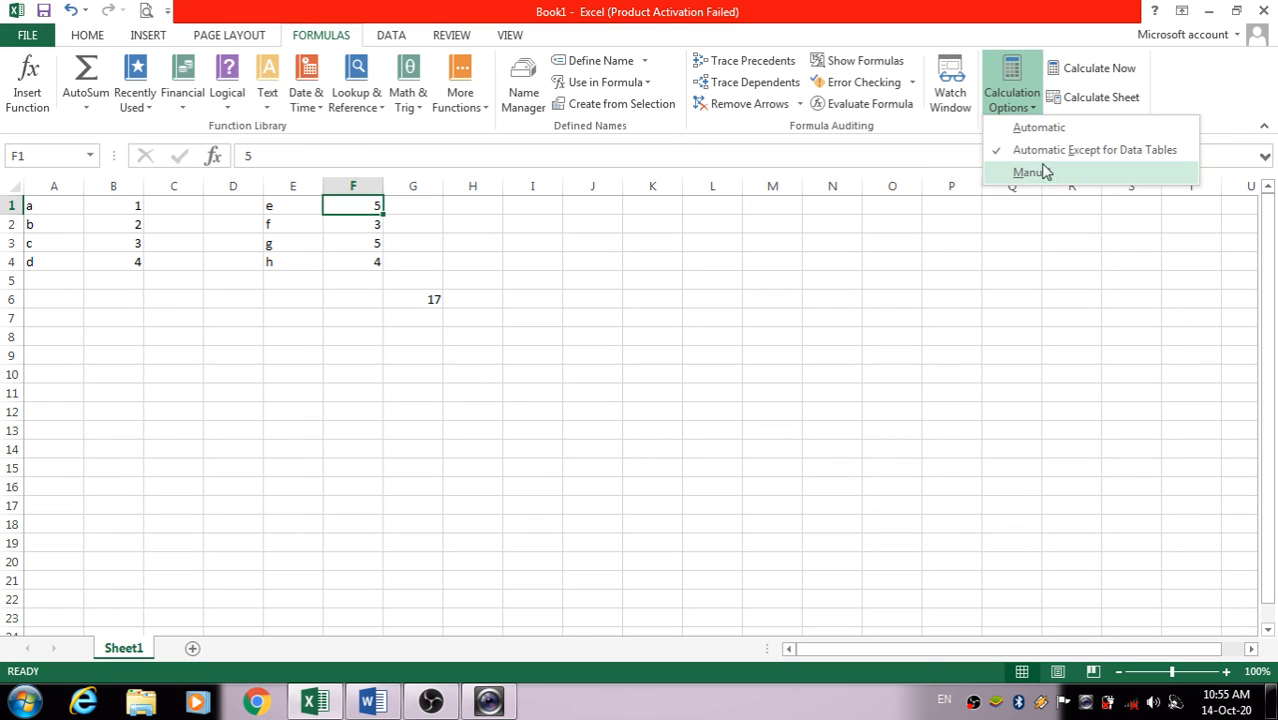
pyautogui.click(1045, 172)
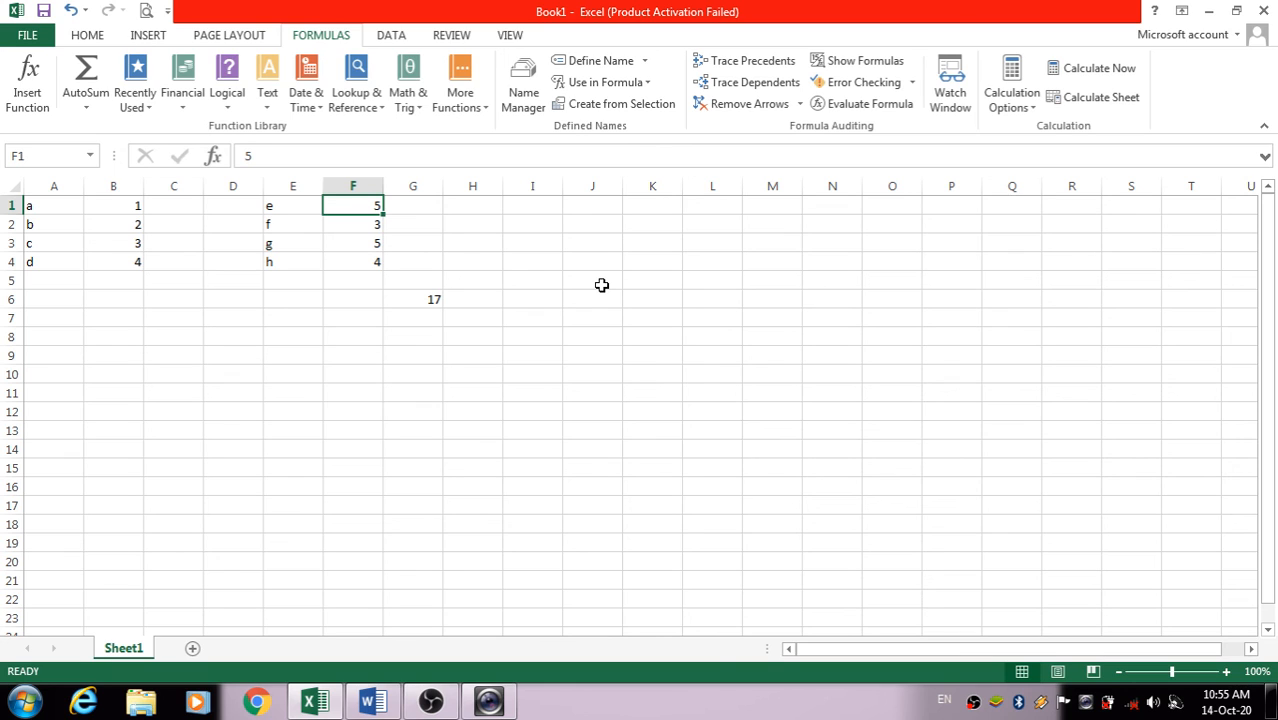
pyautogui.write('6')
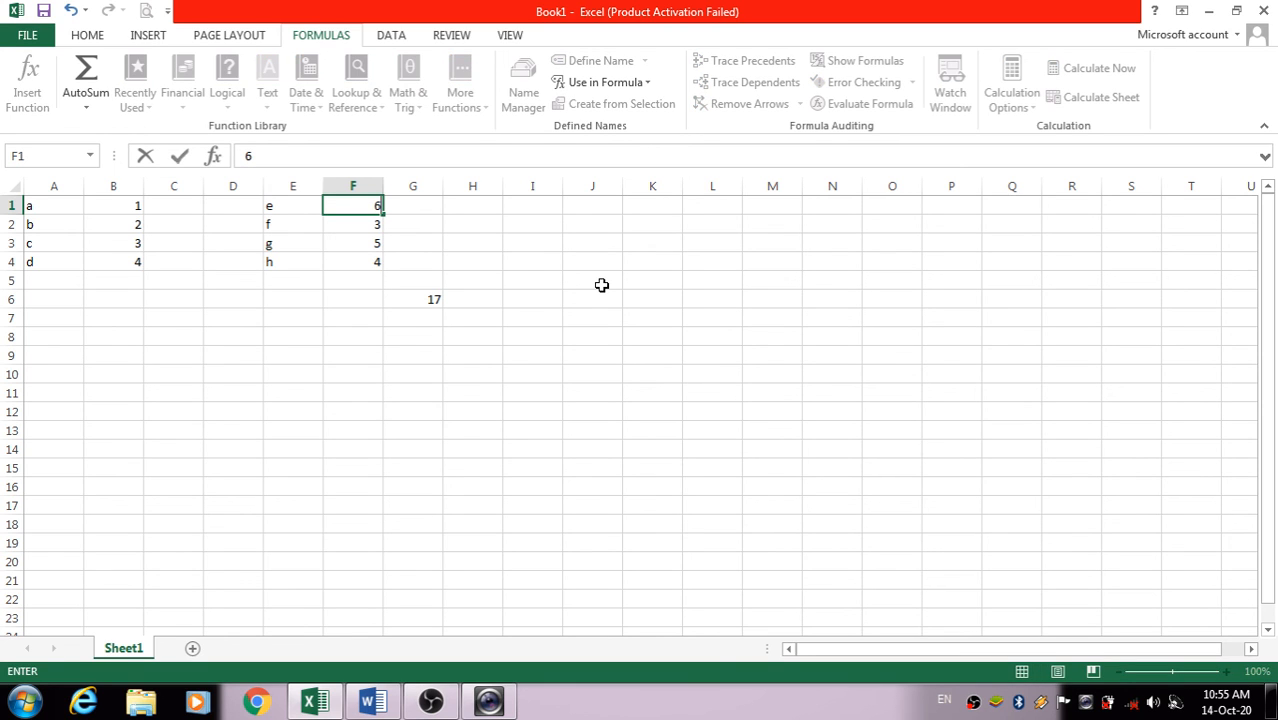
pyautogui.press('Return')
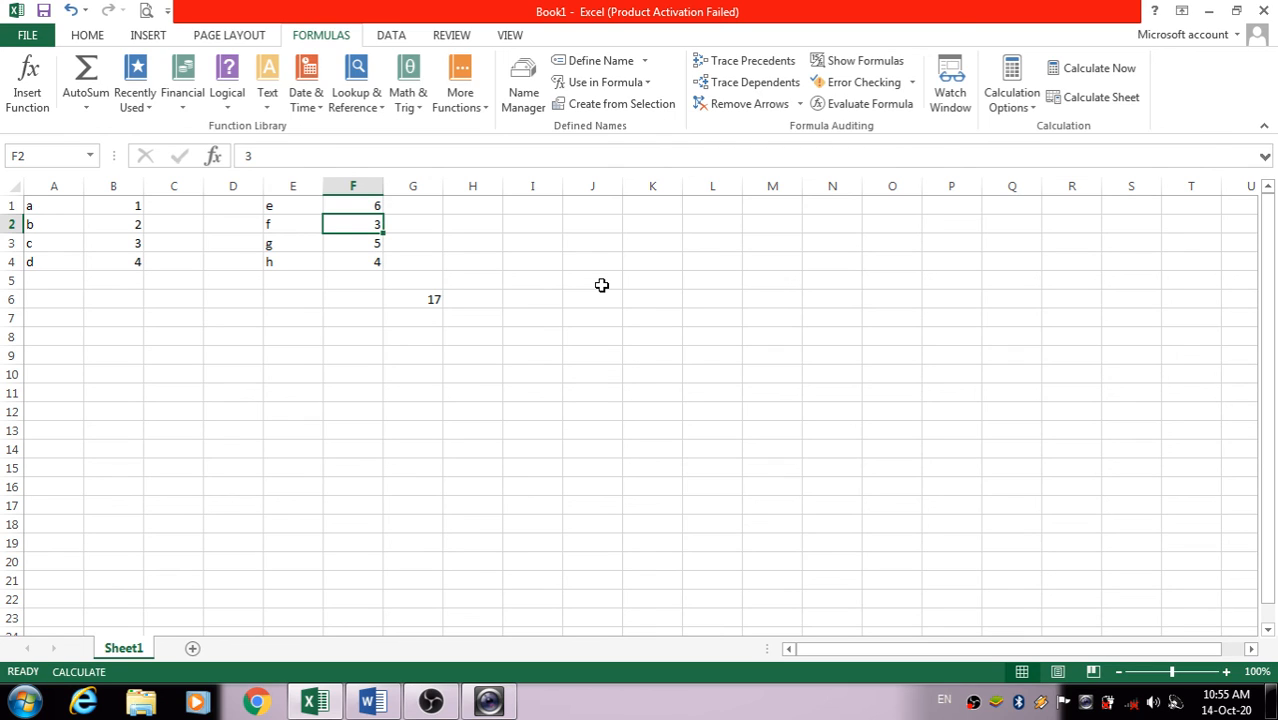
pyautogui.press('F9')
pyautogui.press('Up')
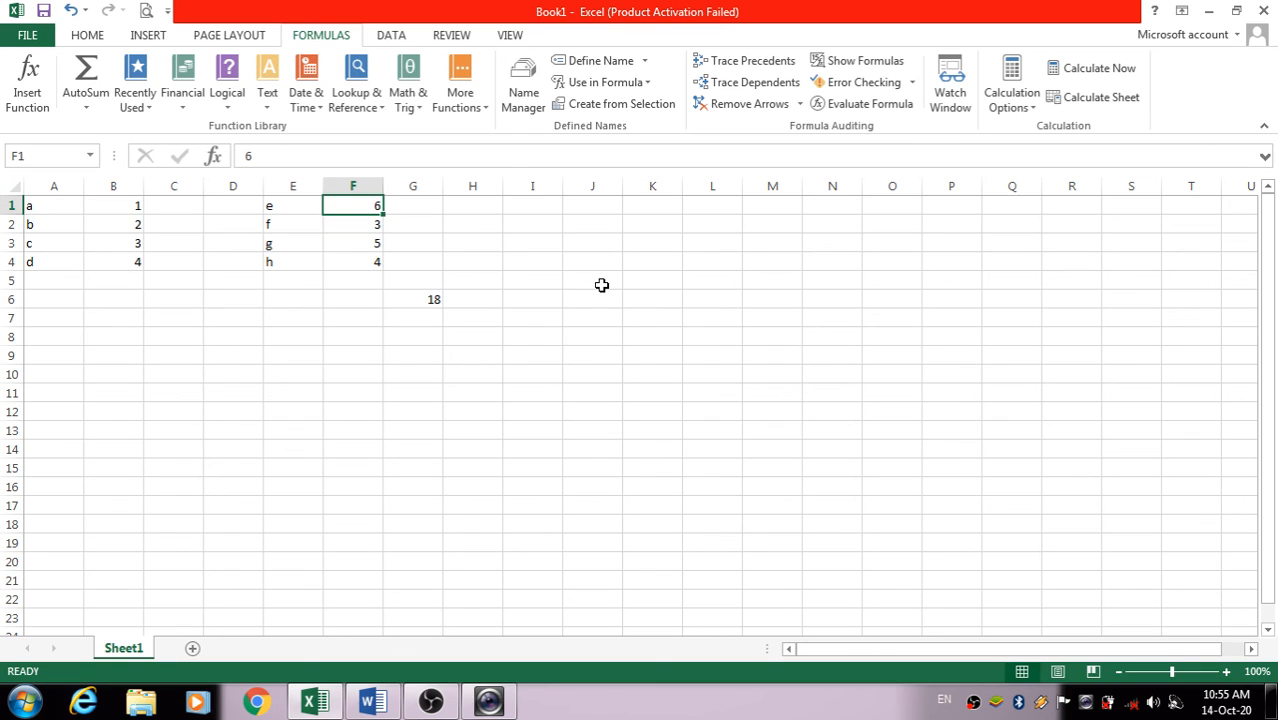
# Step: Set cell F1 to 5 and F2 to 4, and recalculate the sum manually
pyautogui.write('5')
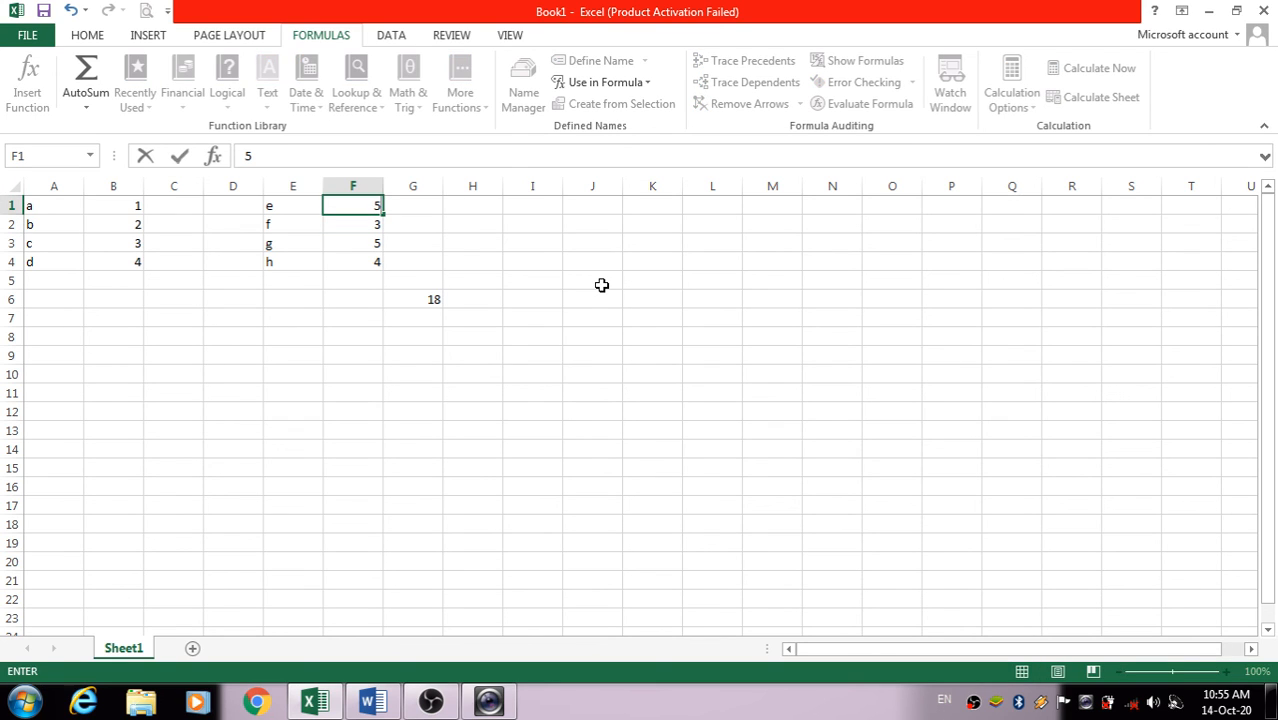
pyautogui.press('Return')
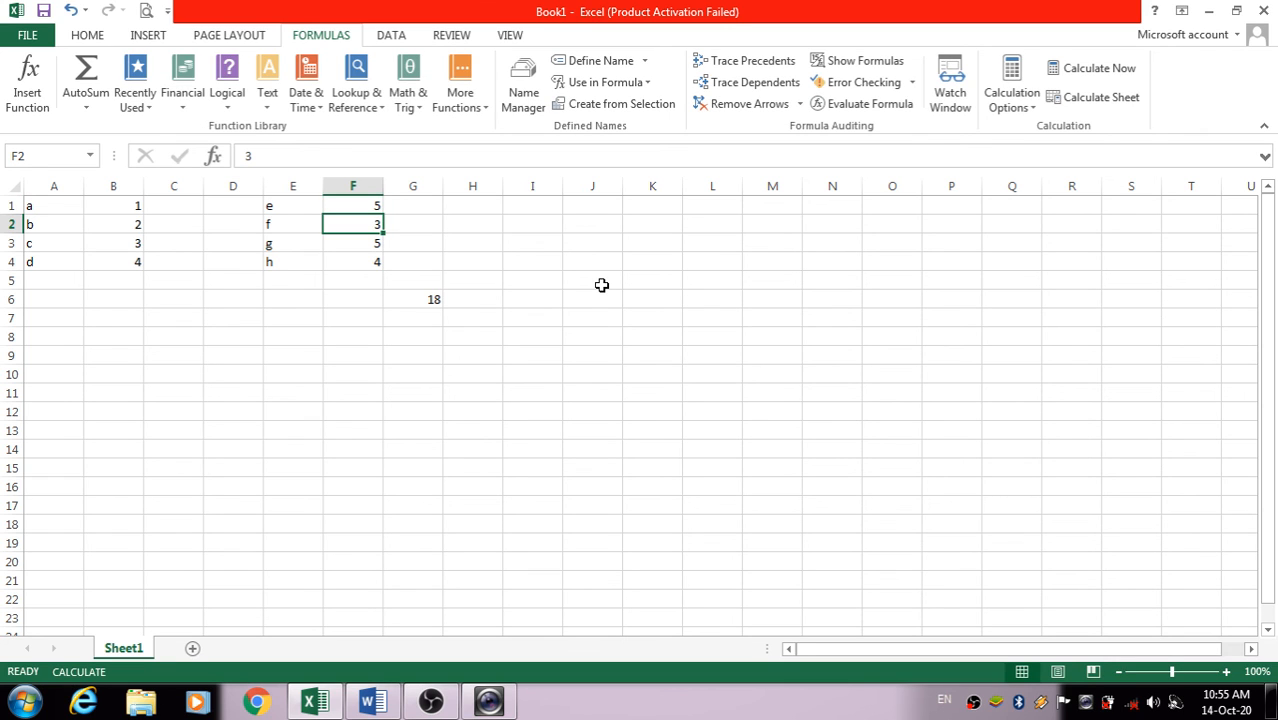
pyautogui.write('4')
pyautogui.press('Return')
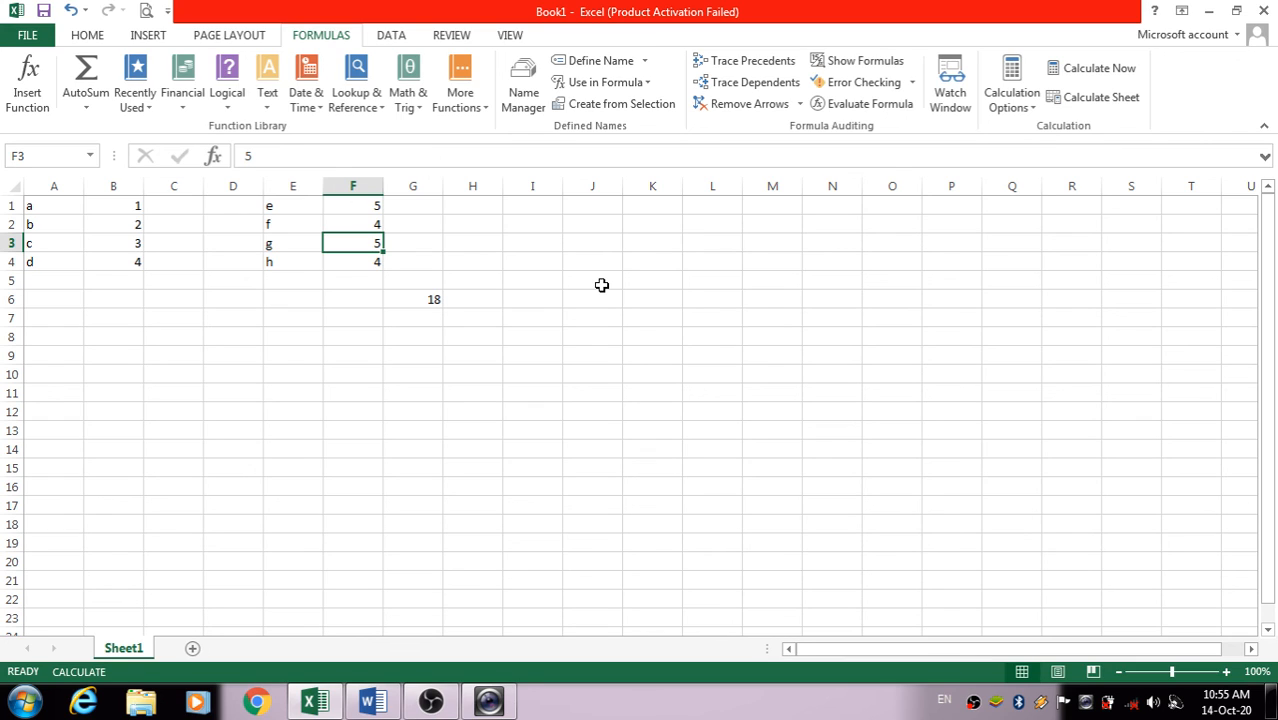
pyautogui.press('F9')
pyautogui.press('Down')
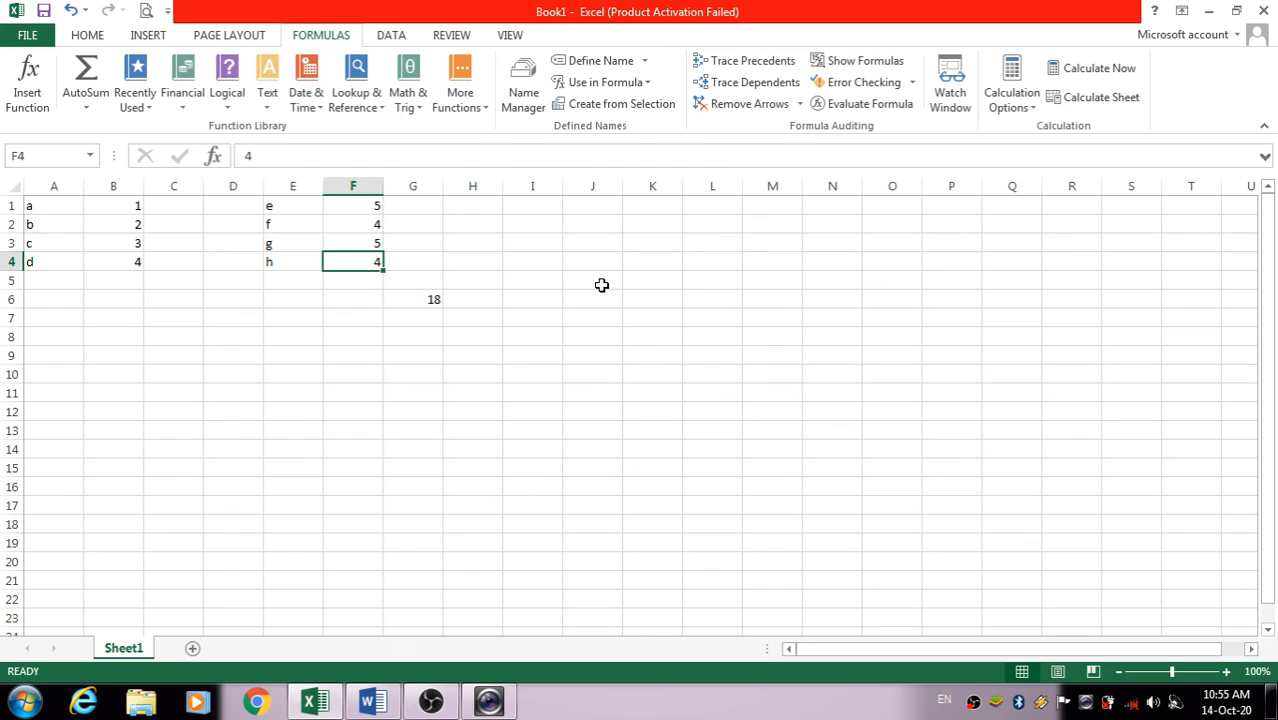
pyautogui.press('Up')
pyautogui.press('Up')
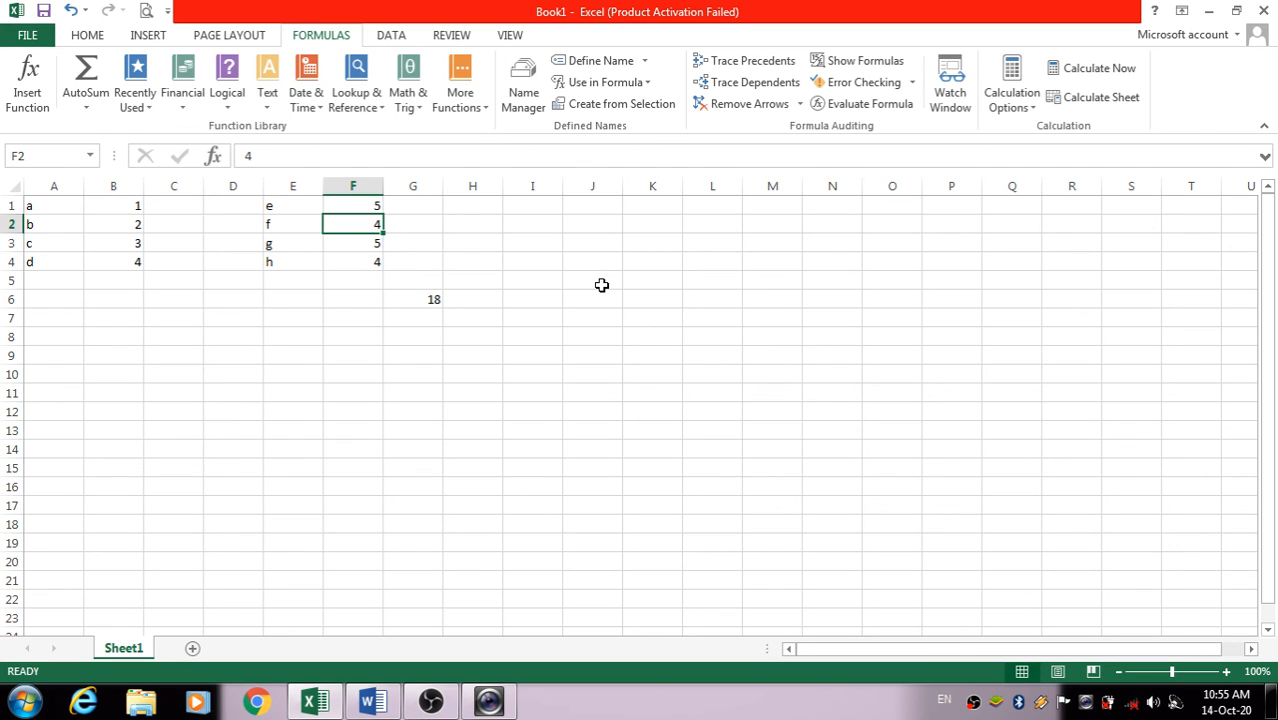
# Step: Set the calculation option back to Automatic and select cell F1
pyautogui.click(1024, 108)
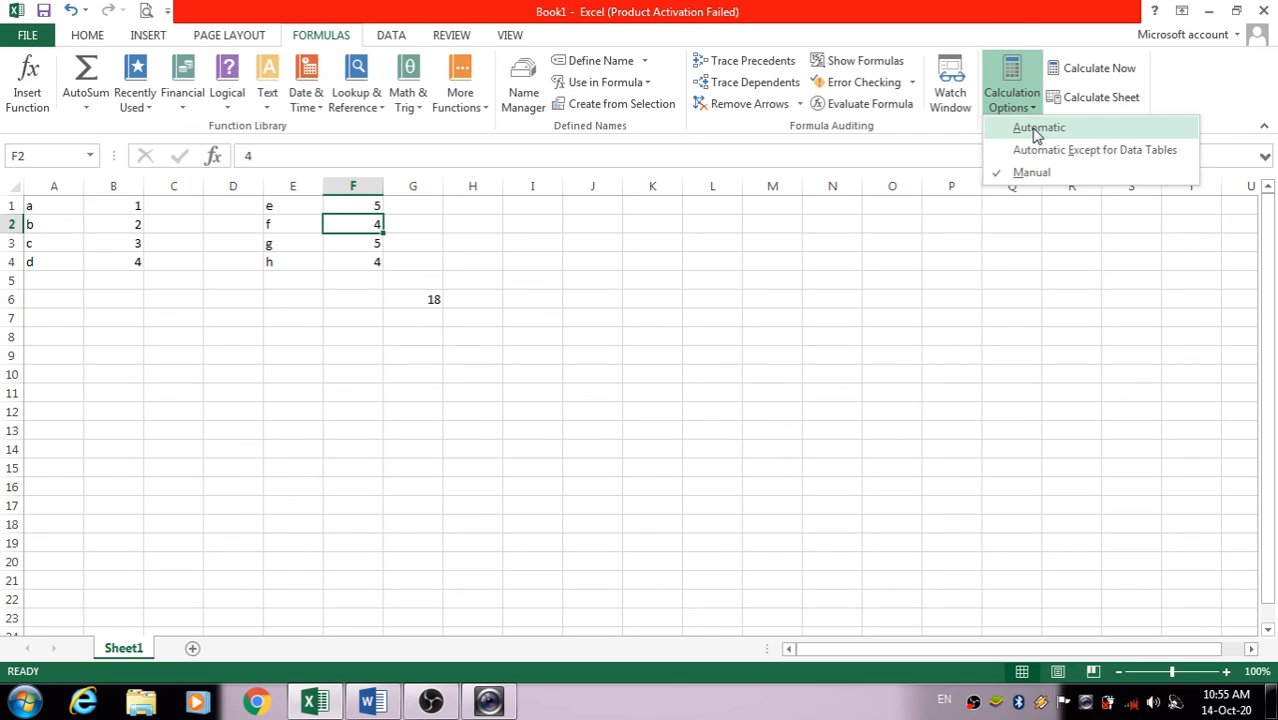
pyautogui.click(1038, 128)
pyautogui.press('Down')
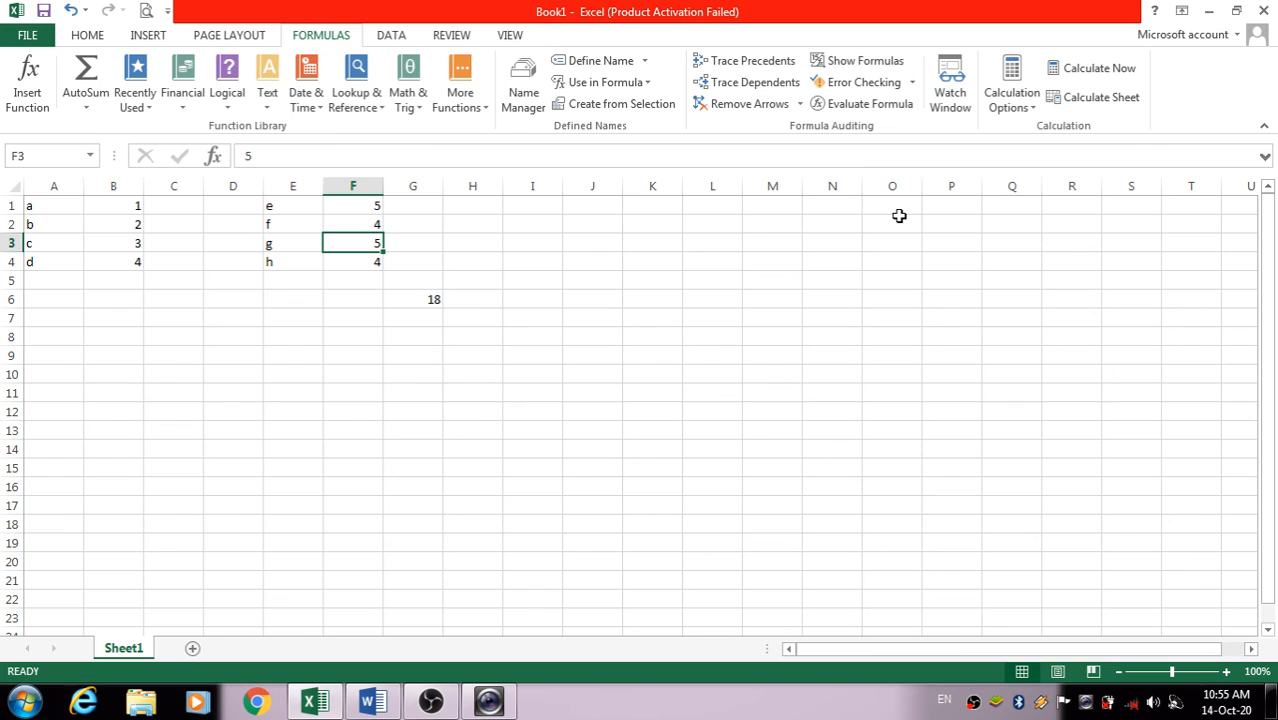
pyautogui.click(370, 205)
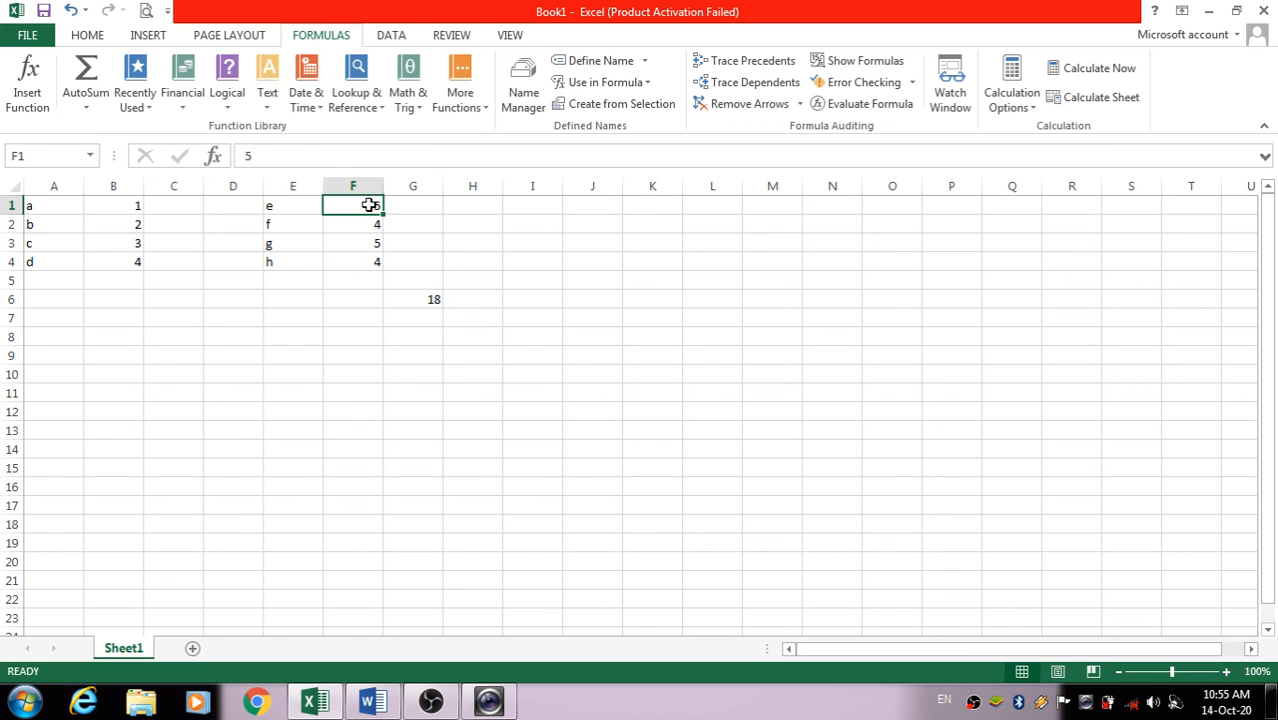
# Step: Set cell F1 to 8 and change the calculation option to Automatic Except for Data Tables
pyautogui.write('8')
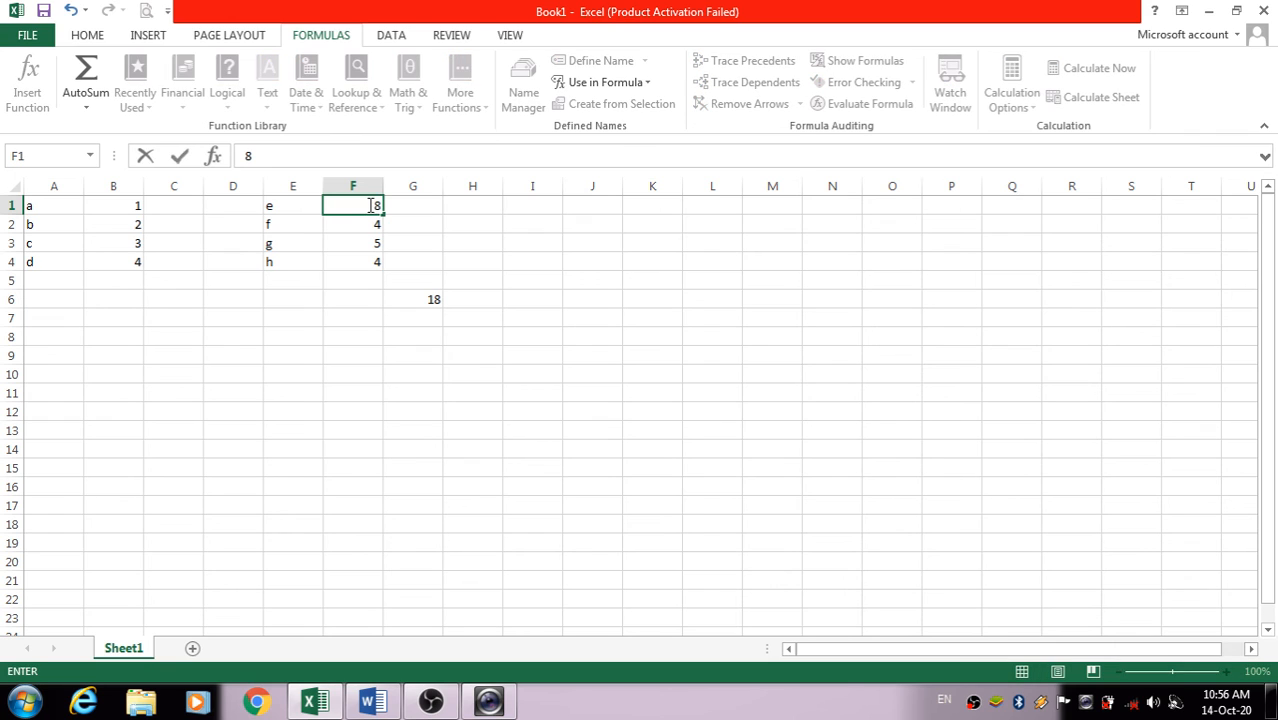
pyautogui.press('Return')
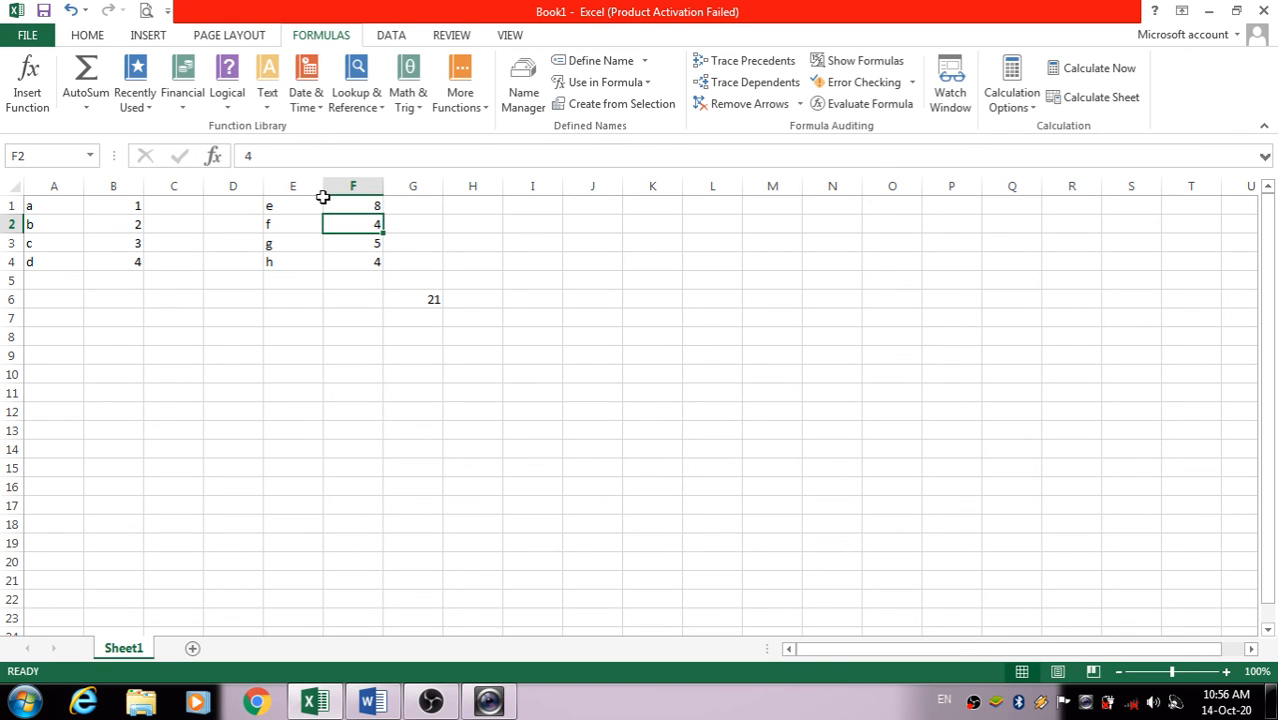
pyautogui.click(1025, 105)
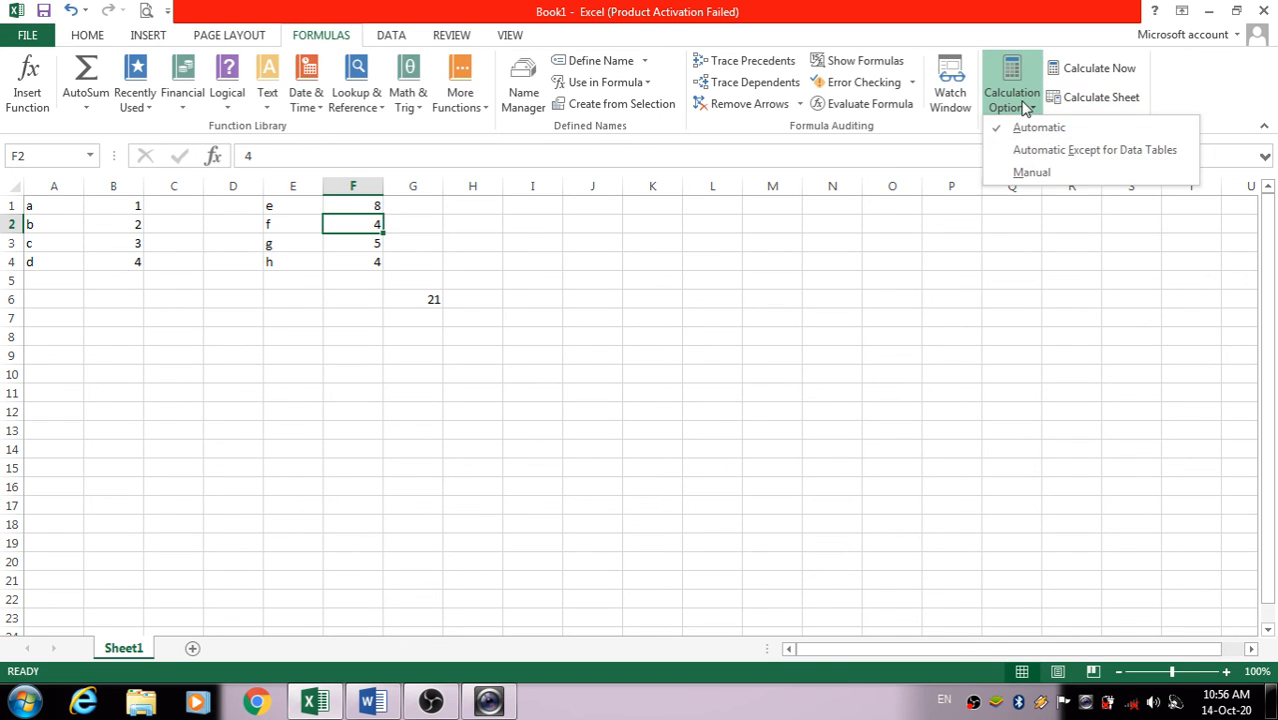
pyautogui.click(1045, 155)
# Step: Set the calculation option back to Automatic and recalculate the workbook
pyautogui.click(1031, 108)
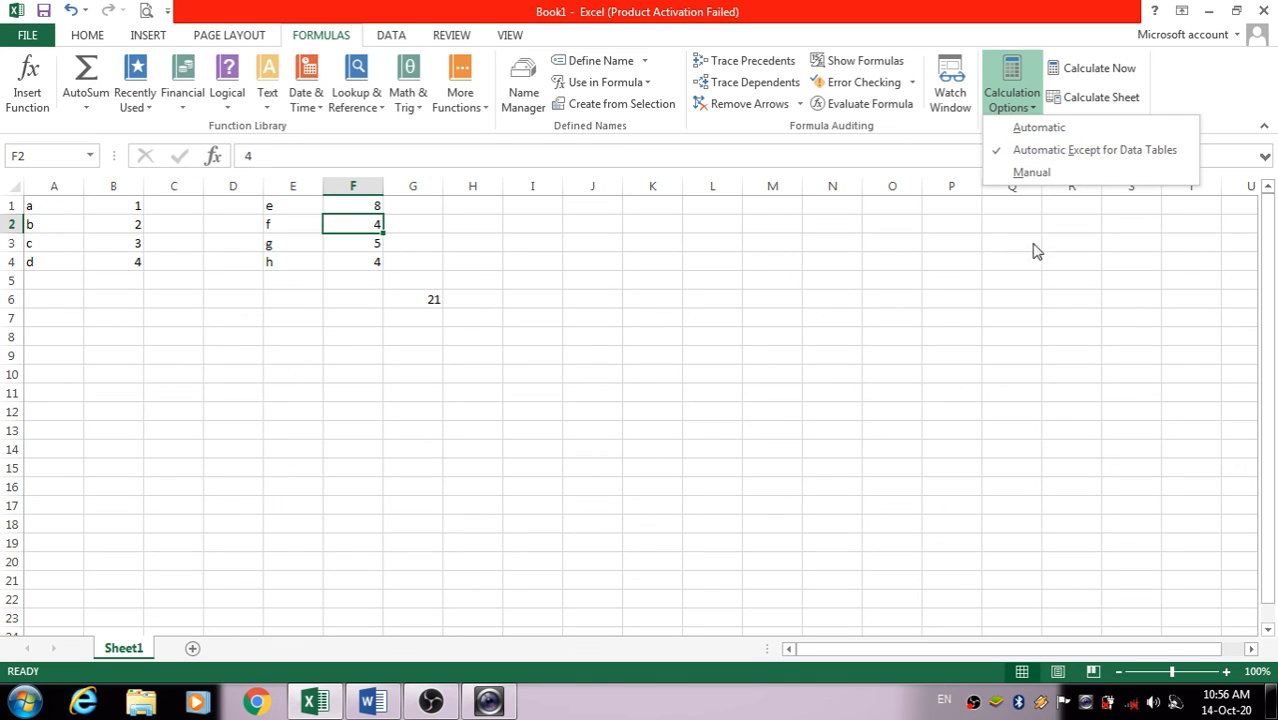
pyautogui.click(1036, 137)
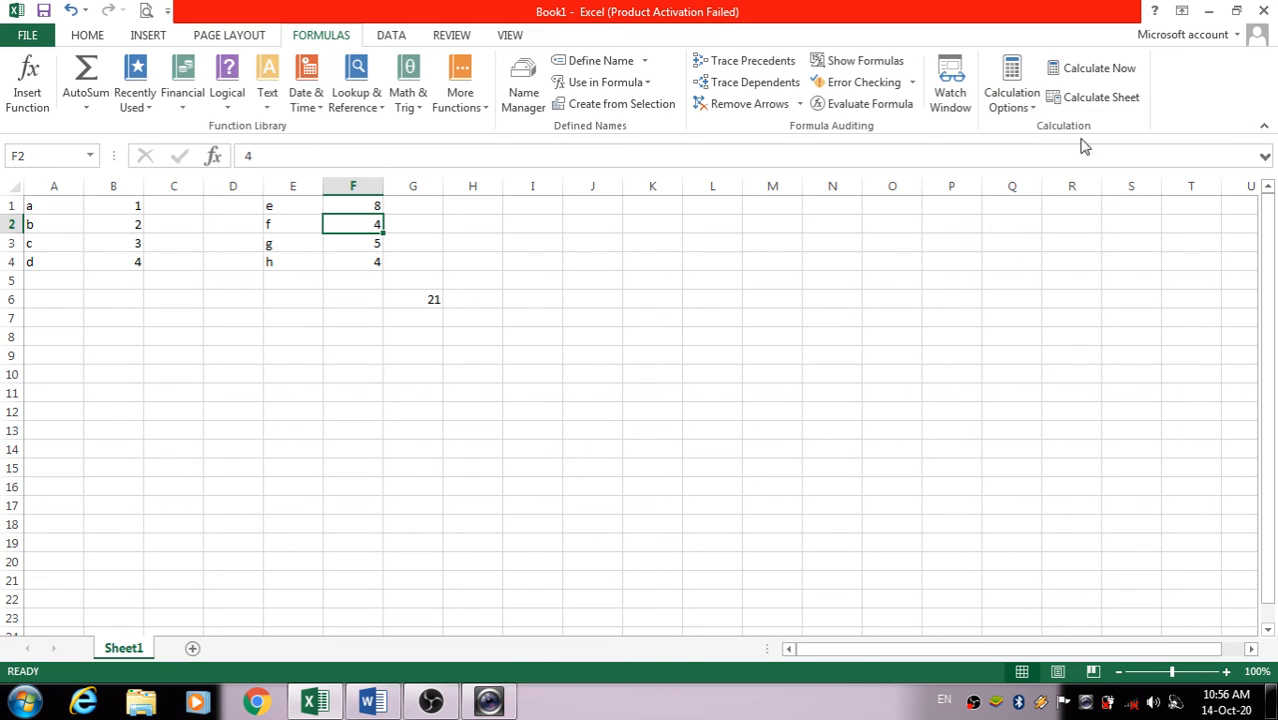
pyautogui.click(1106, 70)
# Step: Check the remainder of the Word document "5 formula tab" after the Manual calculation notes, and return to Excel
pyautogui.moveTo(486, 703)
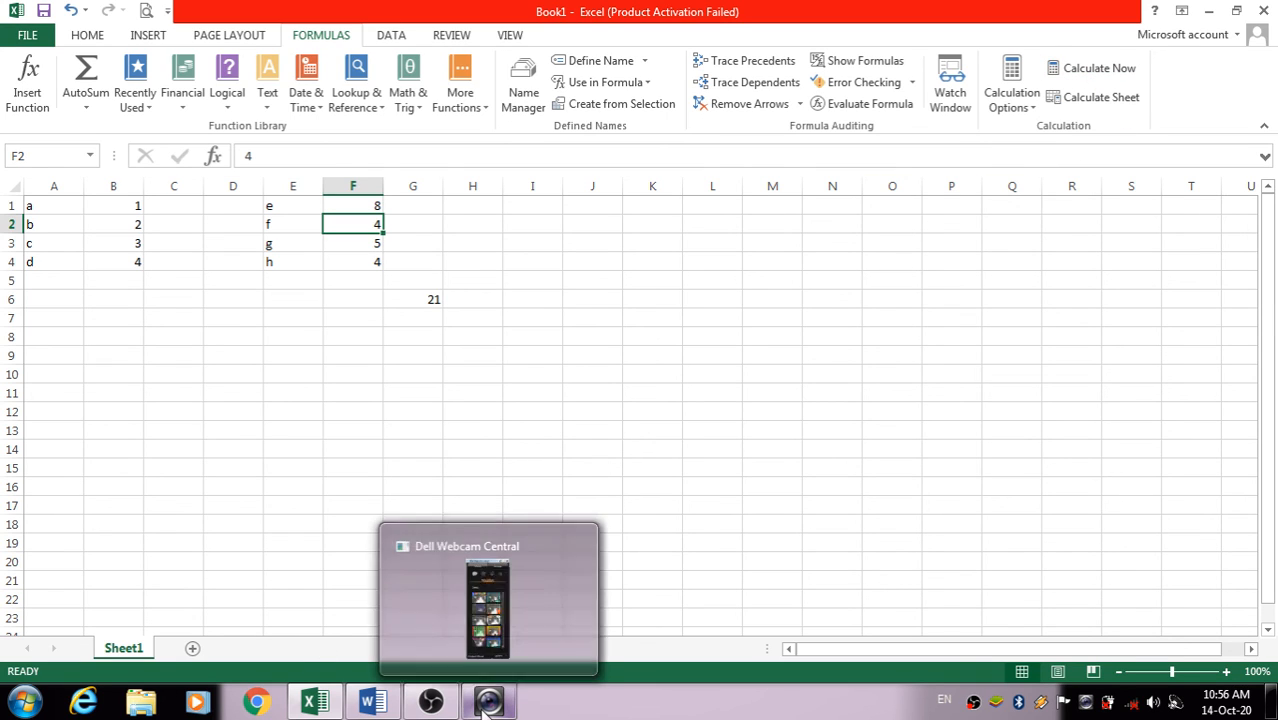
pyautogui.click(370, 703)
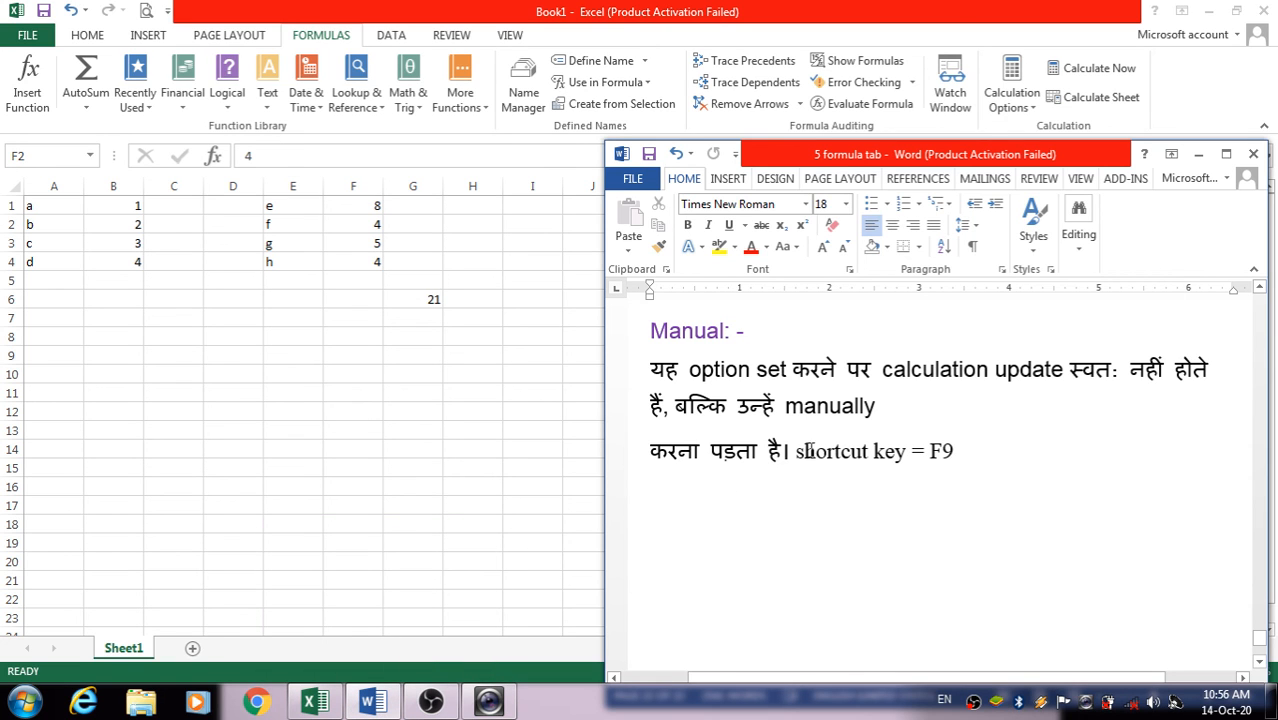
pyautogui.scroll(-5, 819, 456)
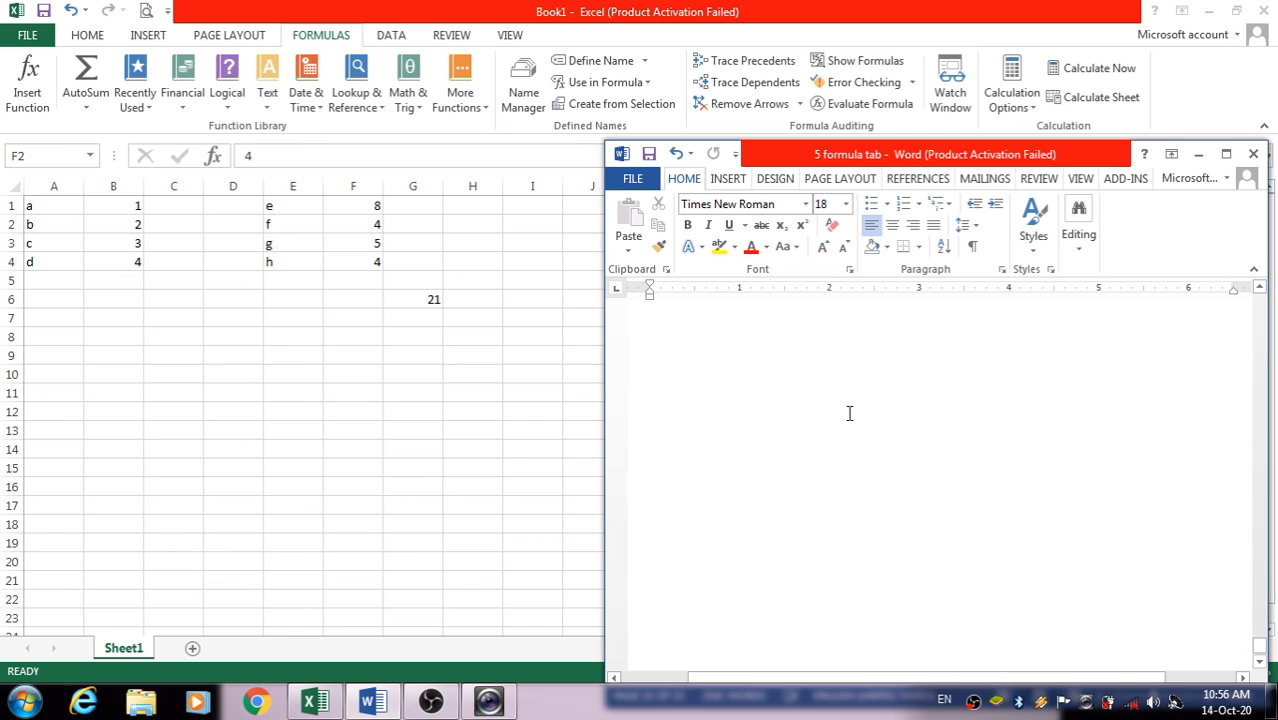
pyautogui.scroll(-1, 847, 416)
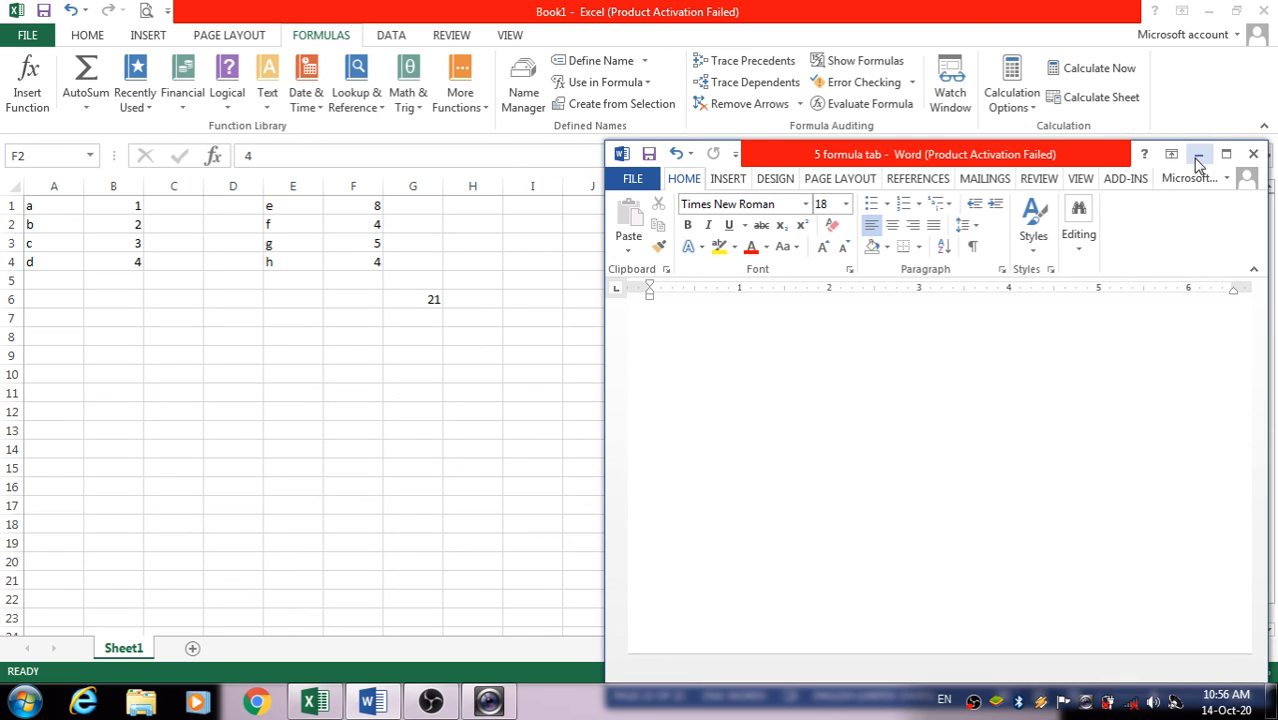
pyautogui.click(384, 694)
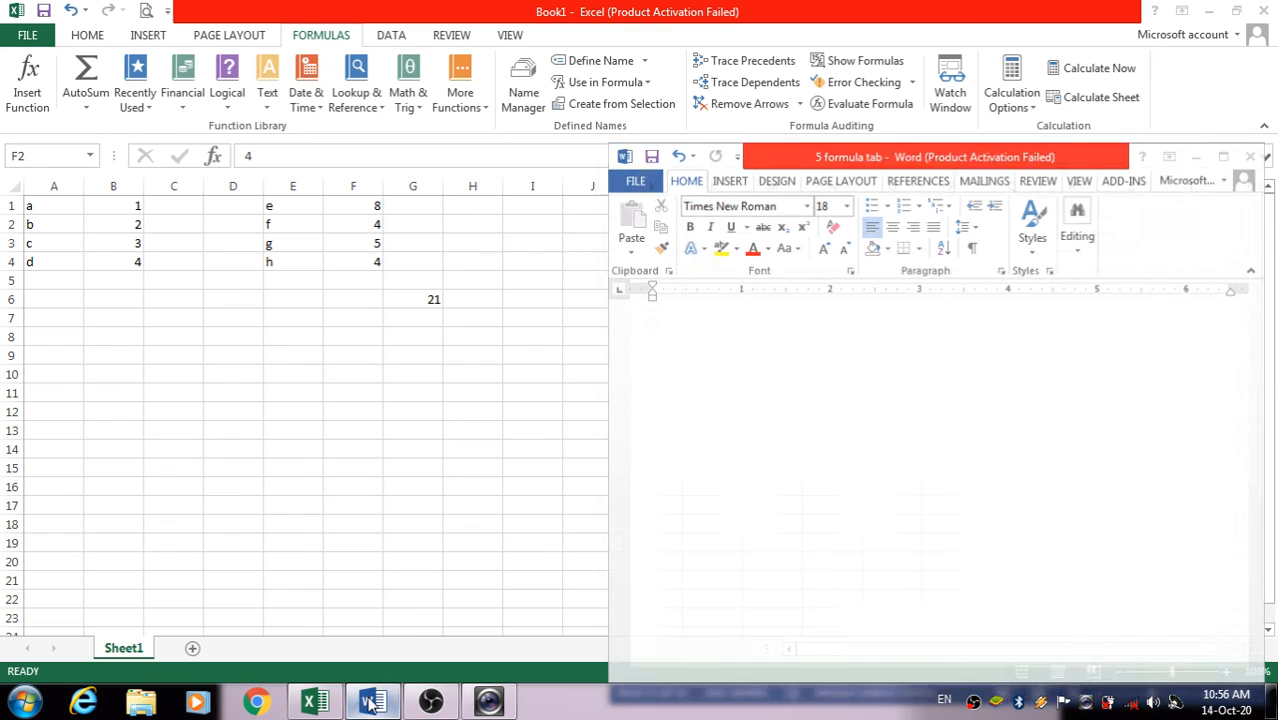
pyautogui.click(391, 37)
pyautogui.click(451, 37)
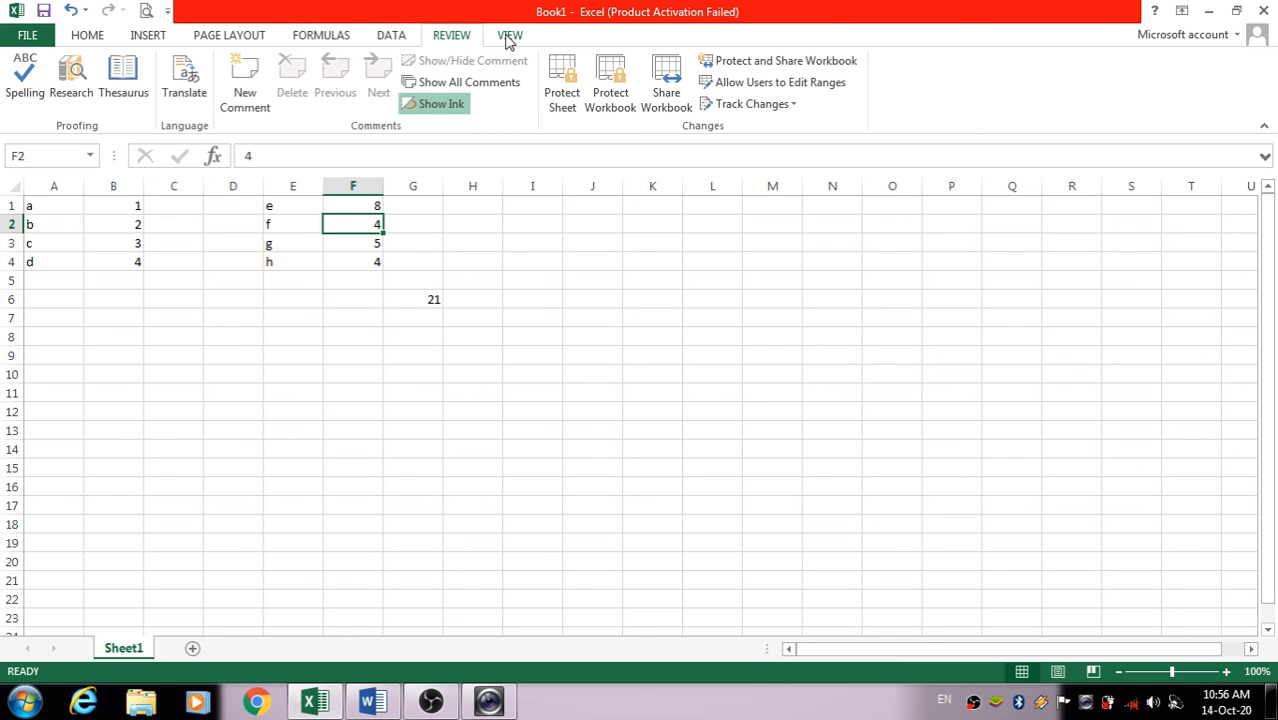
pyautogui.click(508, 37)
pyautogui.click(392, 37)
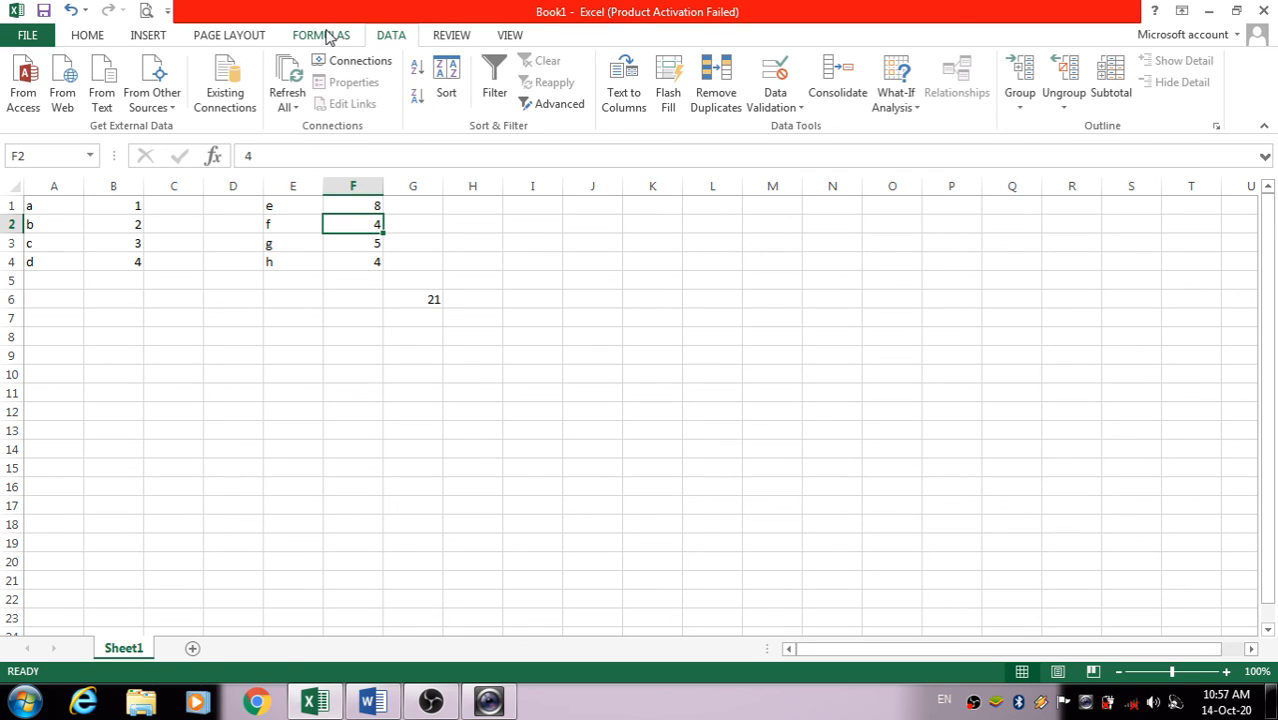
pyautogui.click(328, 35)
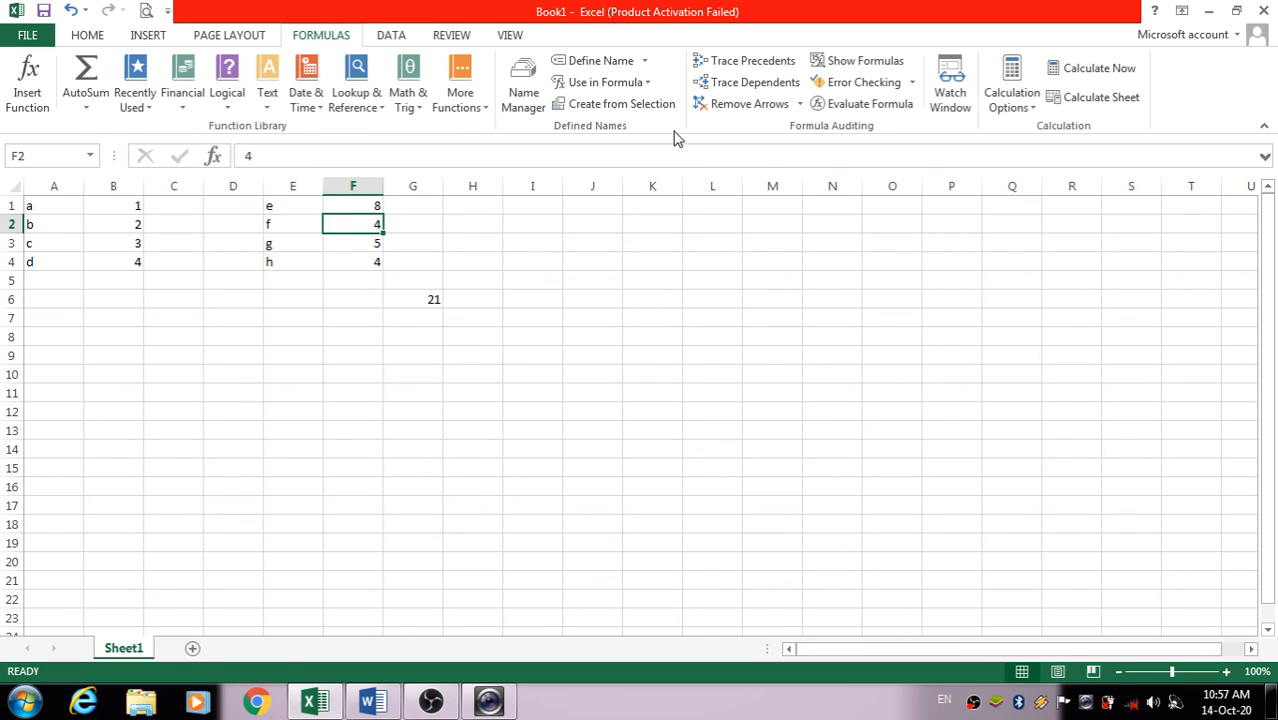